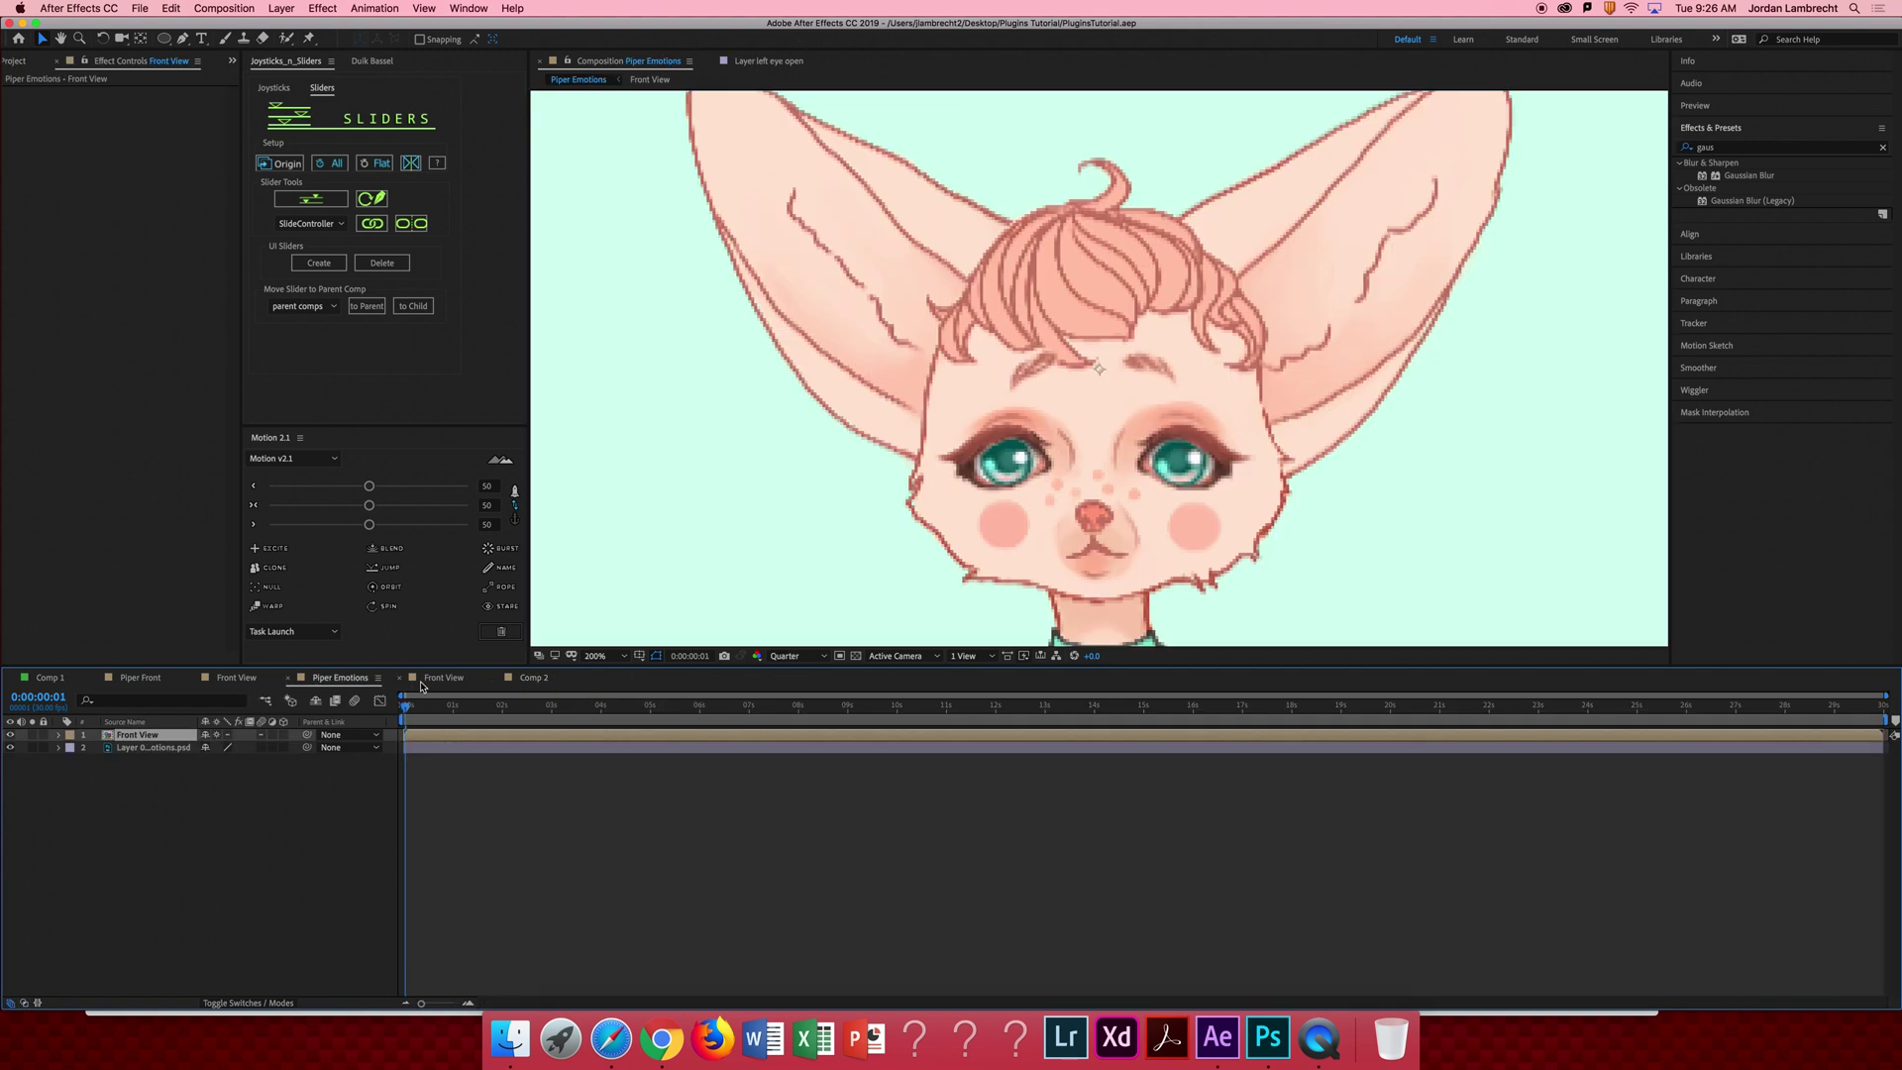
Switch to the Front View comp, pan to the controllers, and zoom to 400% on the eyes.
{"action": "left_click", "coordinate": [440, 678]}
{"action": "left_click", "coordinate": [342, 677]}
{"action": "left_click", "coordinate": [440, 678]}
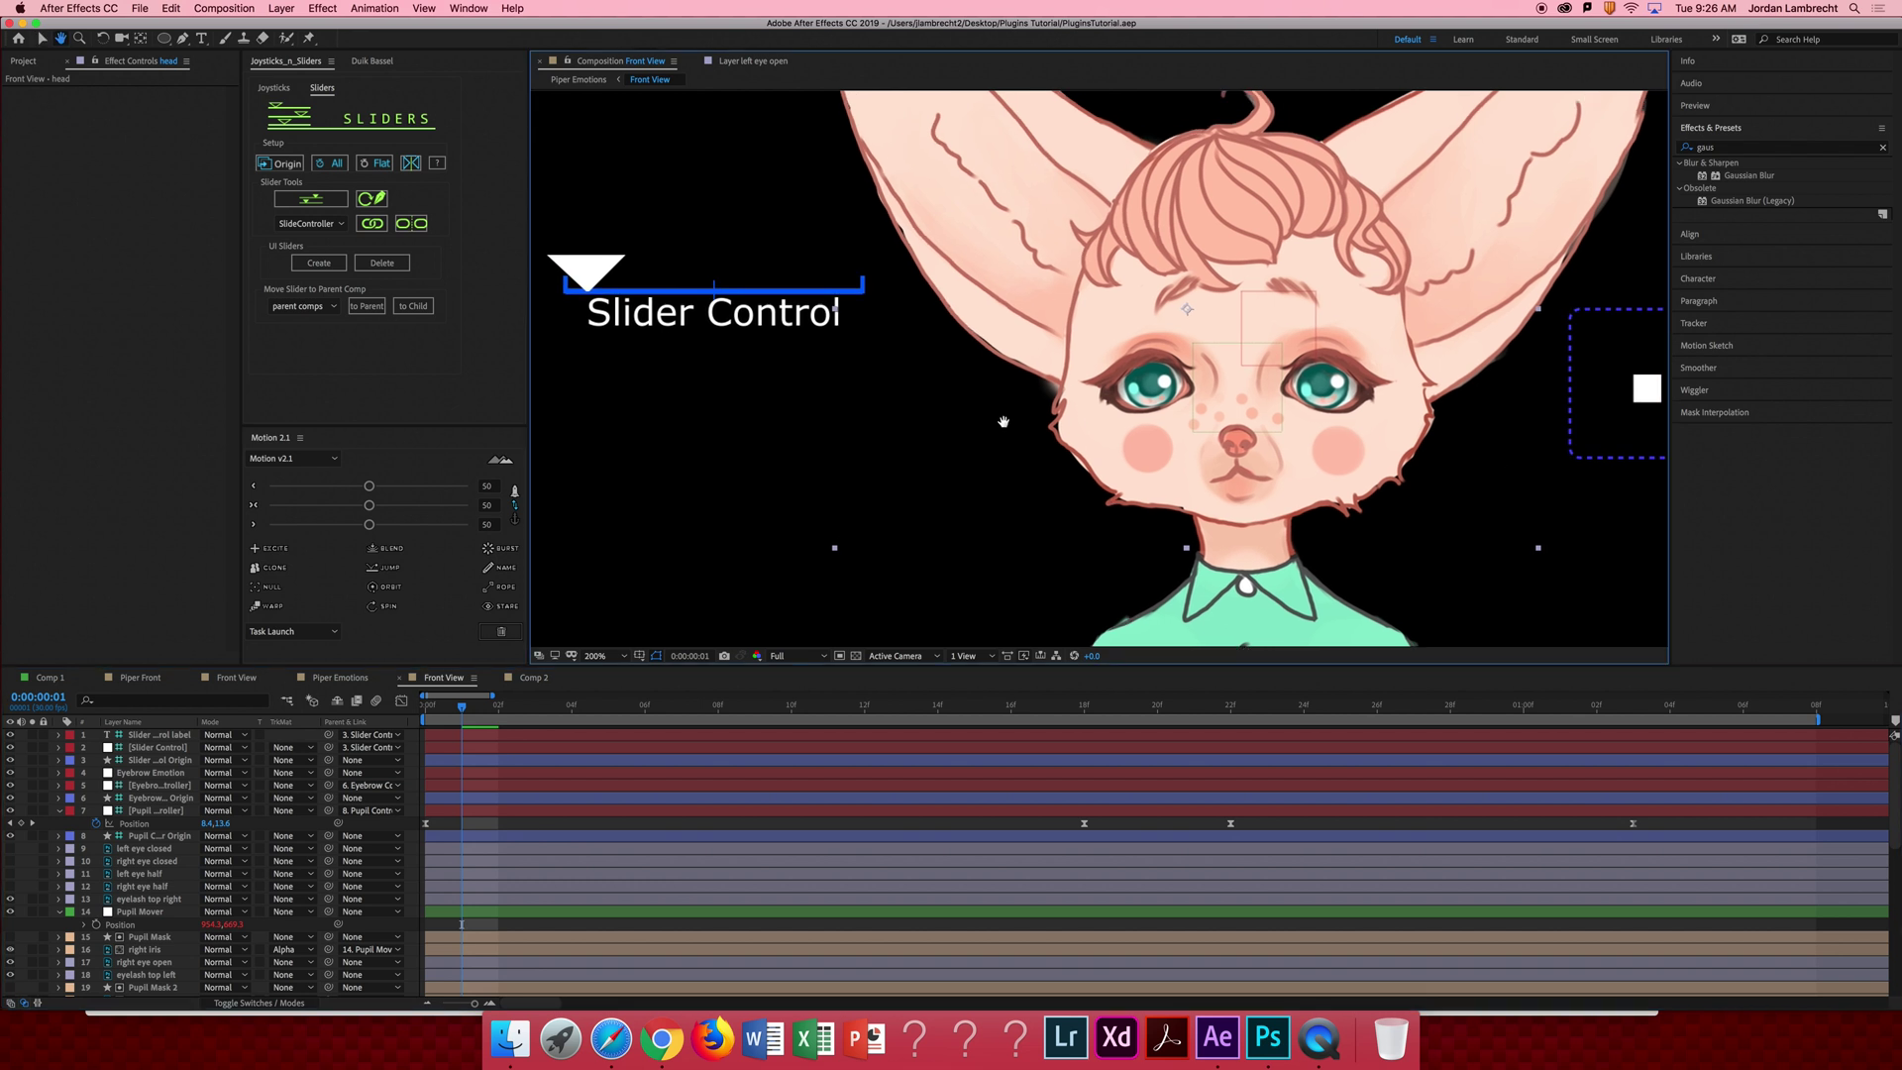
{"action": "left_click_drag", "start_coordinate": [1003, 424], "coordinate": [832, 424]}
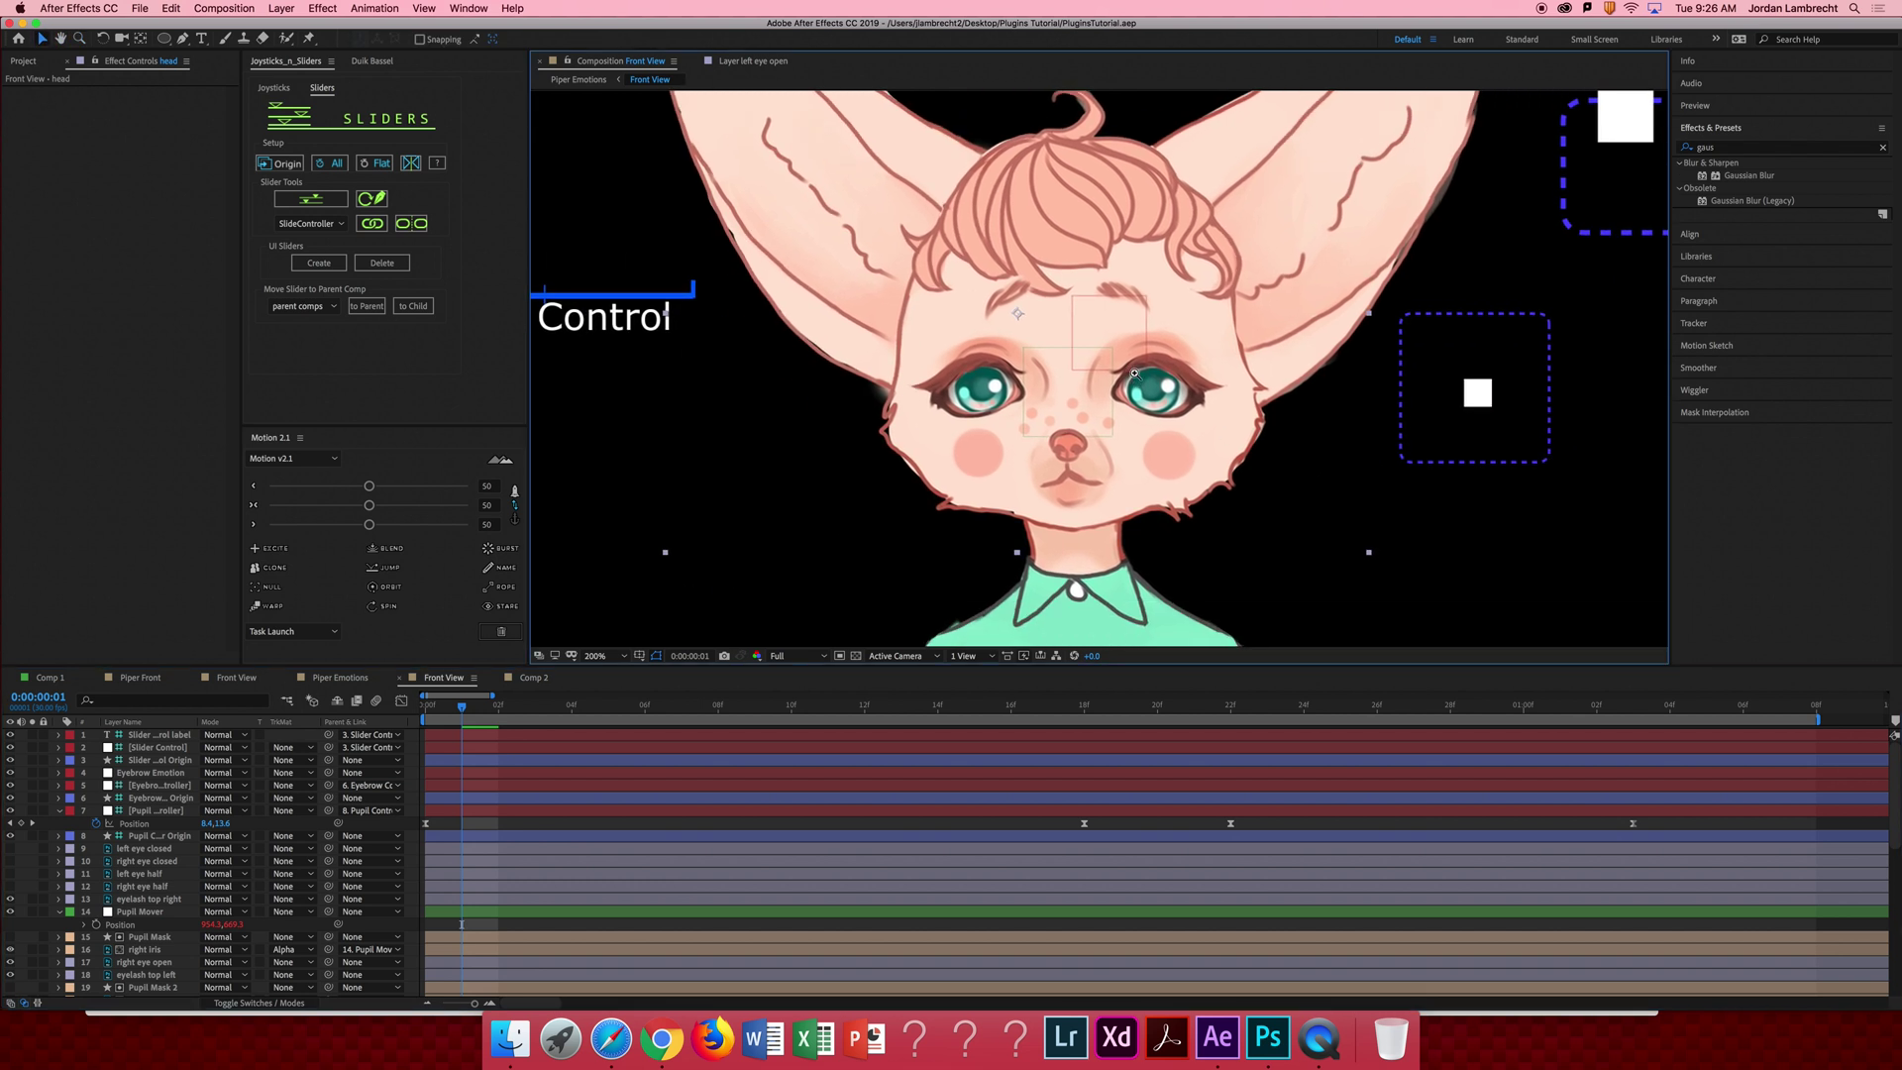
{"action": "scroll", "coordinate": [1134, 375], "scroll_direction": "up", "scroll_amount": 1}
{"action": "left_click_drag", "start_coordinate": [1130, 373], "coordinate": [1299, 361]}
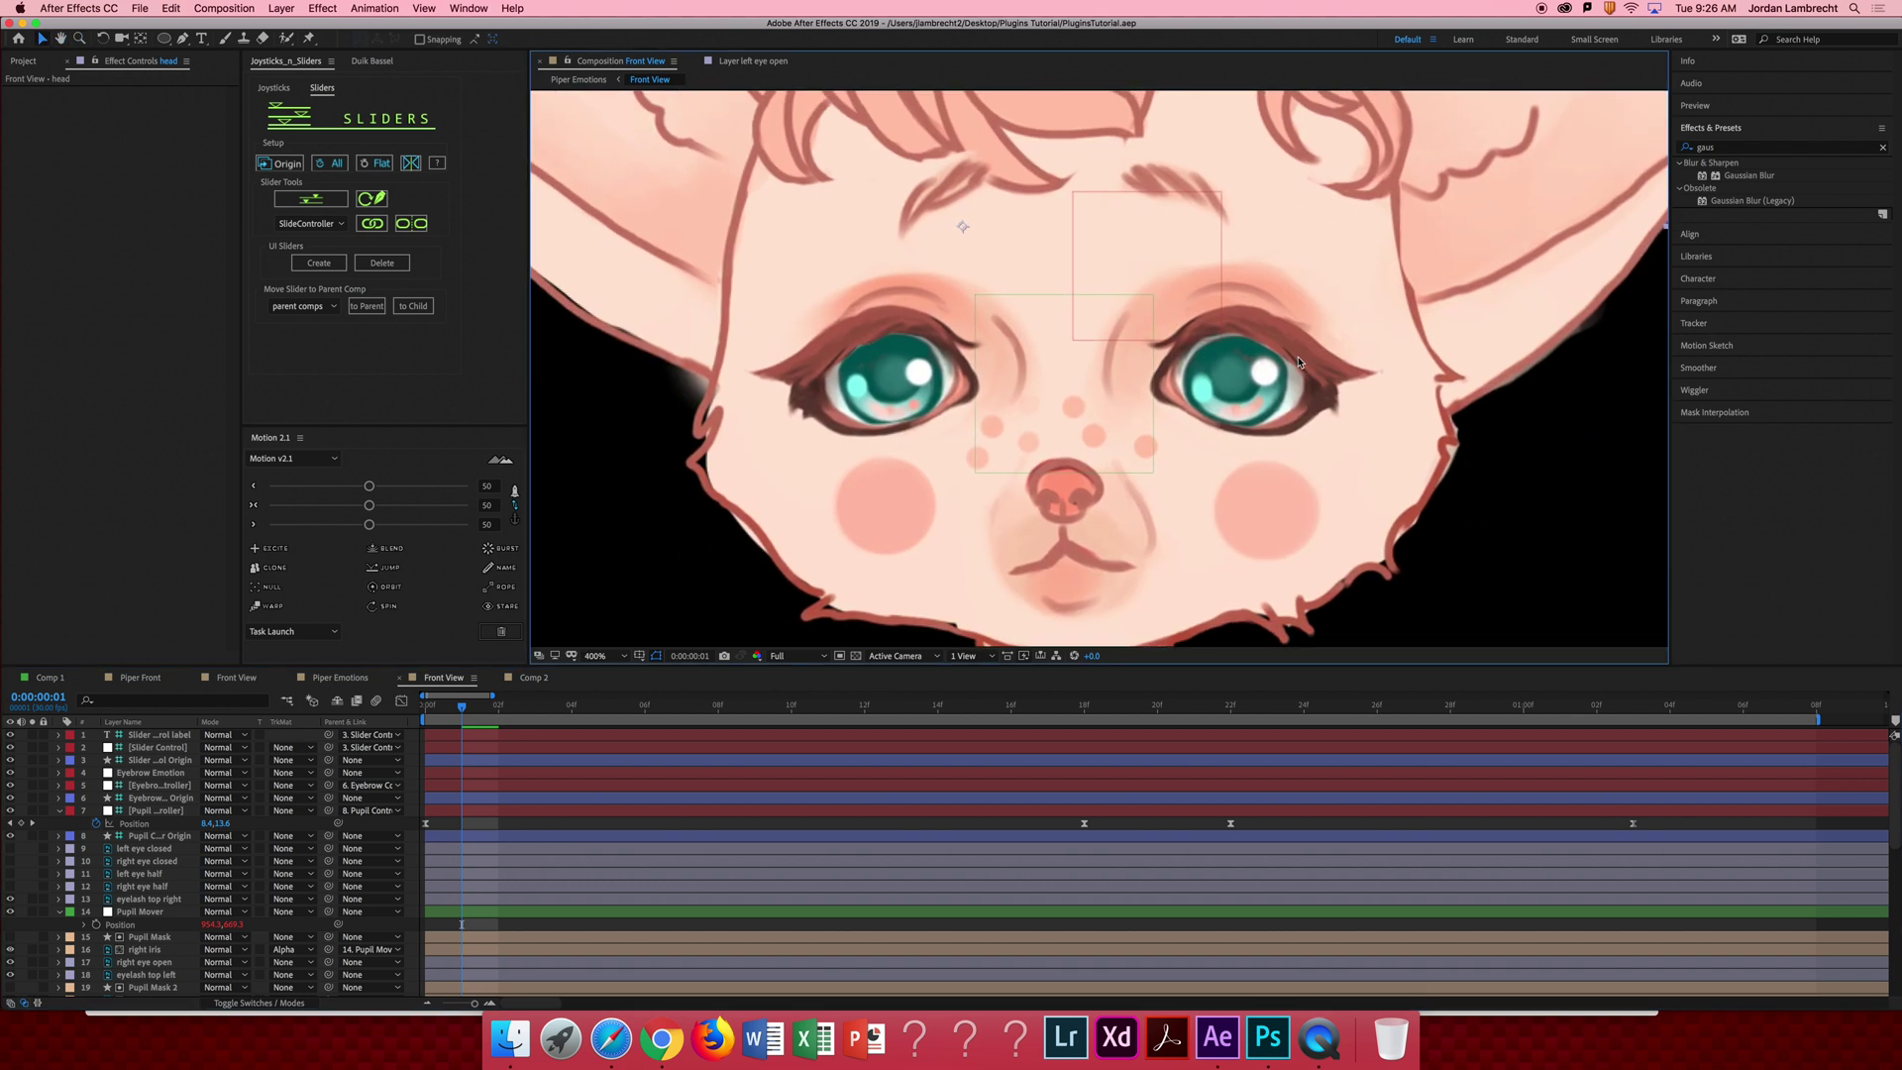
Turn on visibility for the left and right eye closed and half layers.
{"action": "left_click", "coordinate": [698, 829]}
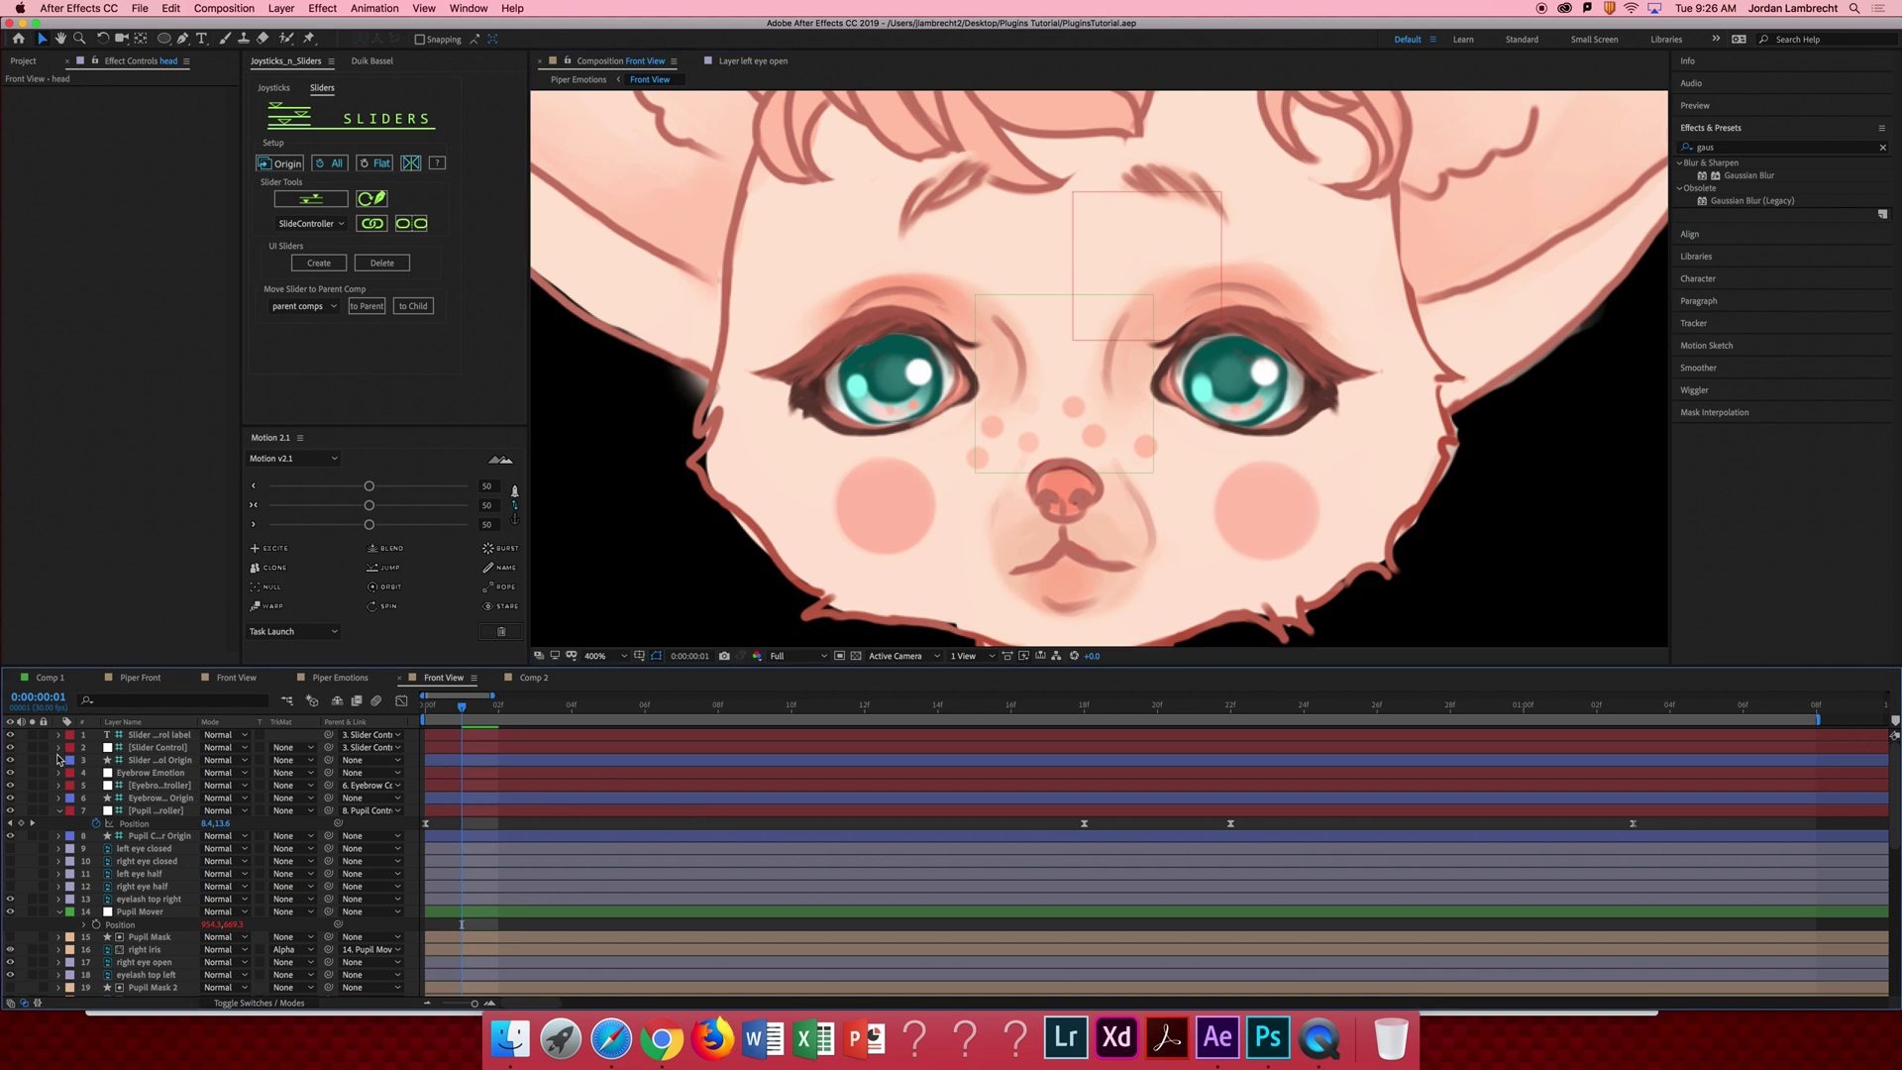
{"action": "scroll", "coordinate": [139, 832], "scroll_direction": "down", "scroll_amount": 3}
{"action": "left_click", "coordinate": [152, 773]}
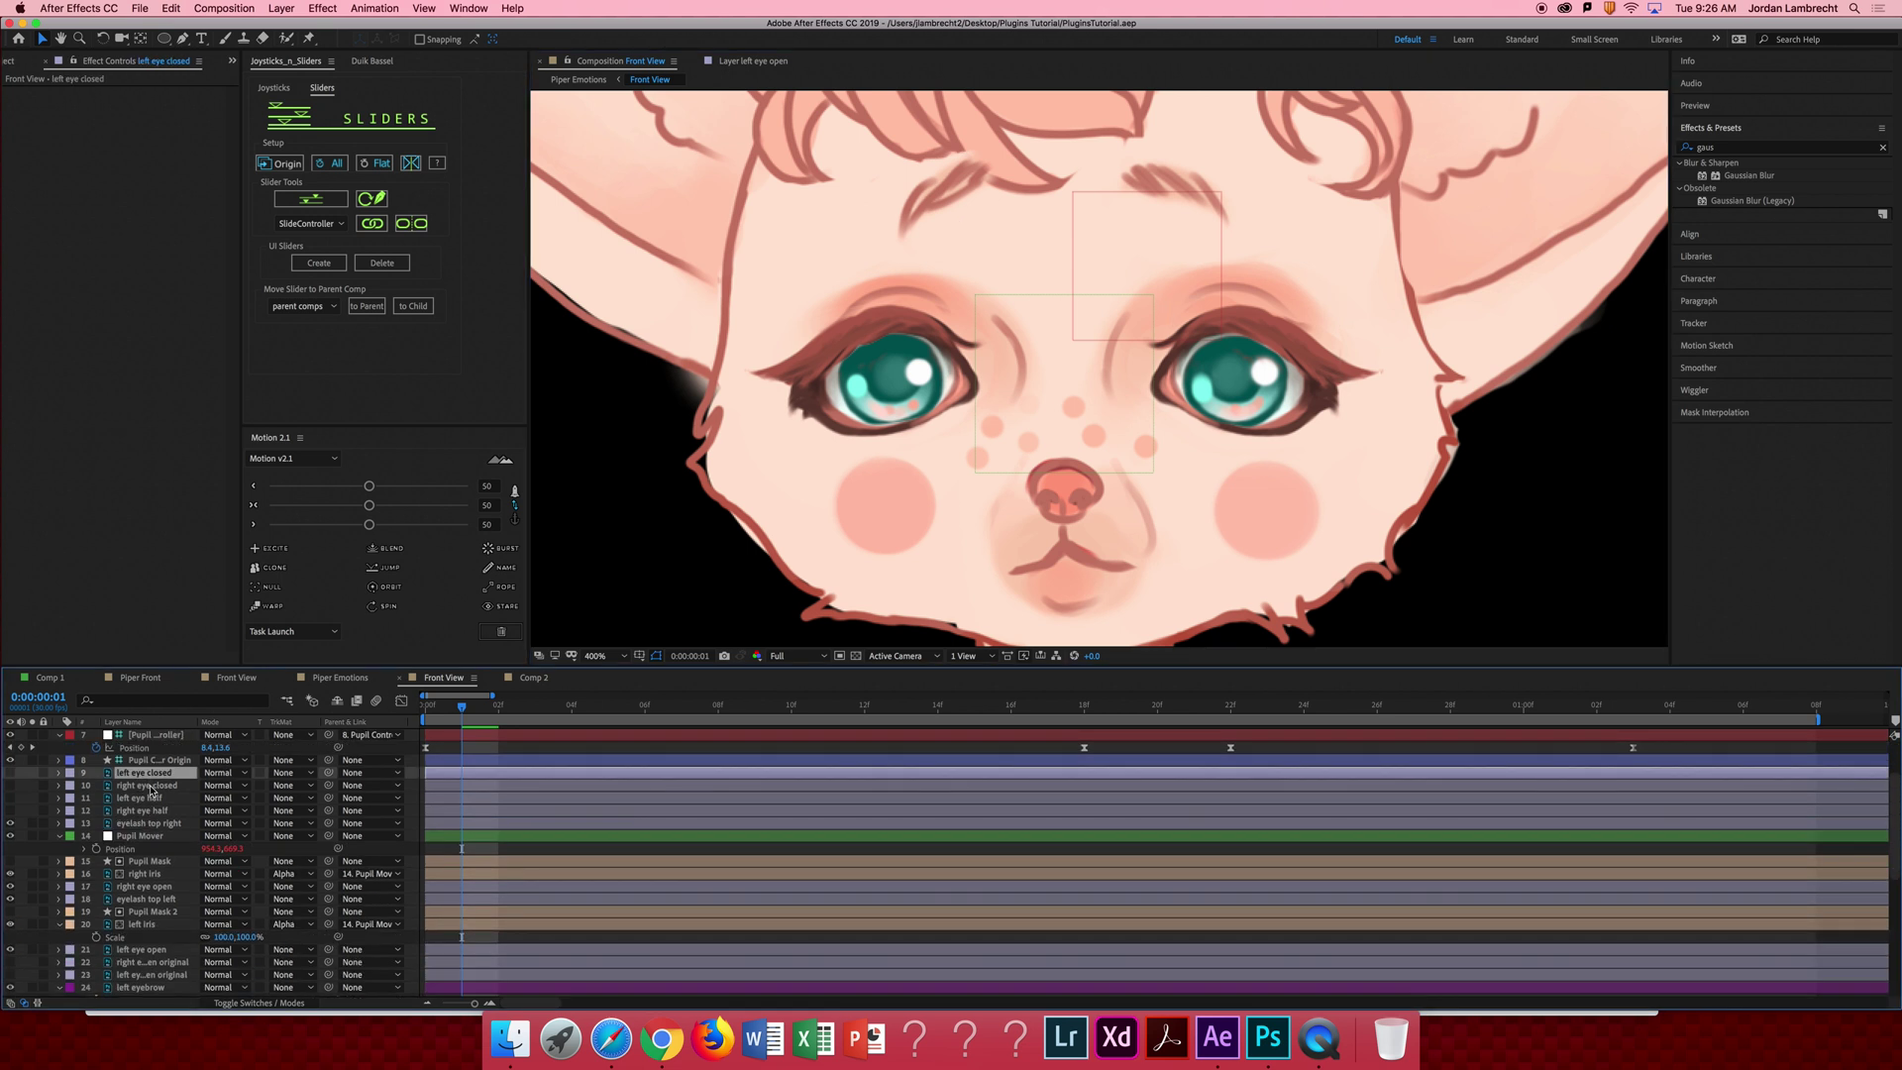
{"action": "left_click", "coordinate": [151, 791], "text": "shift"}
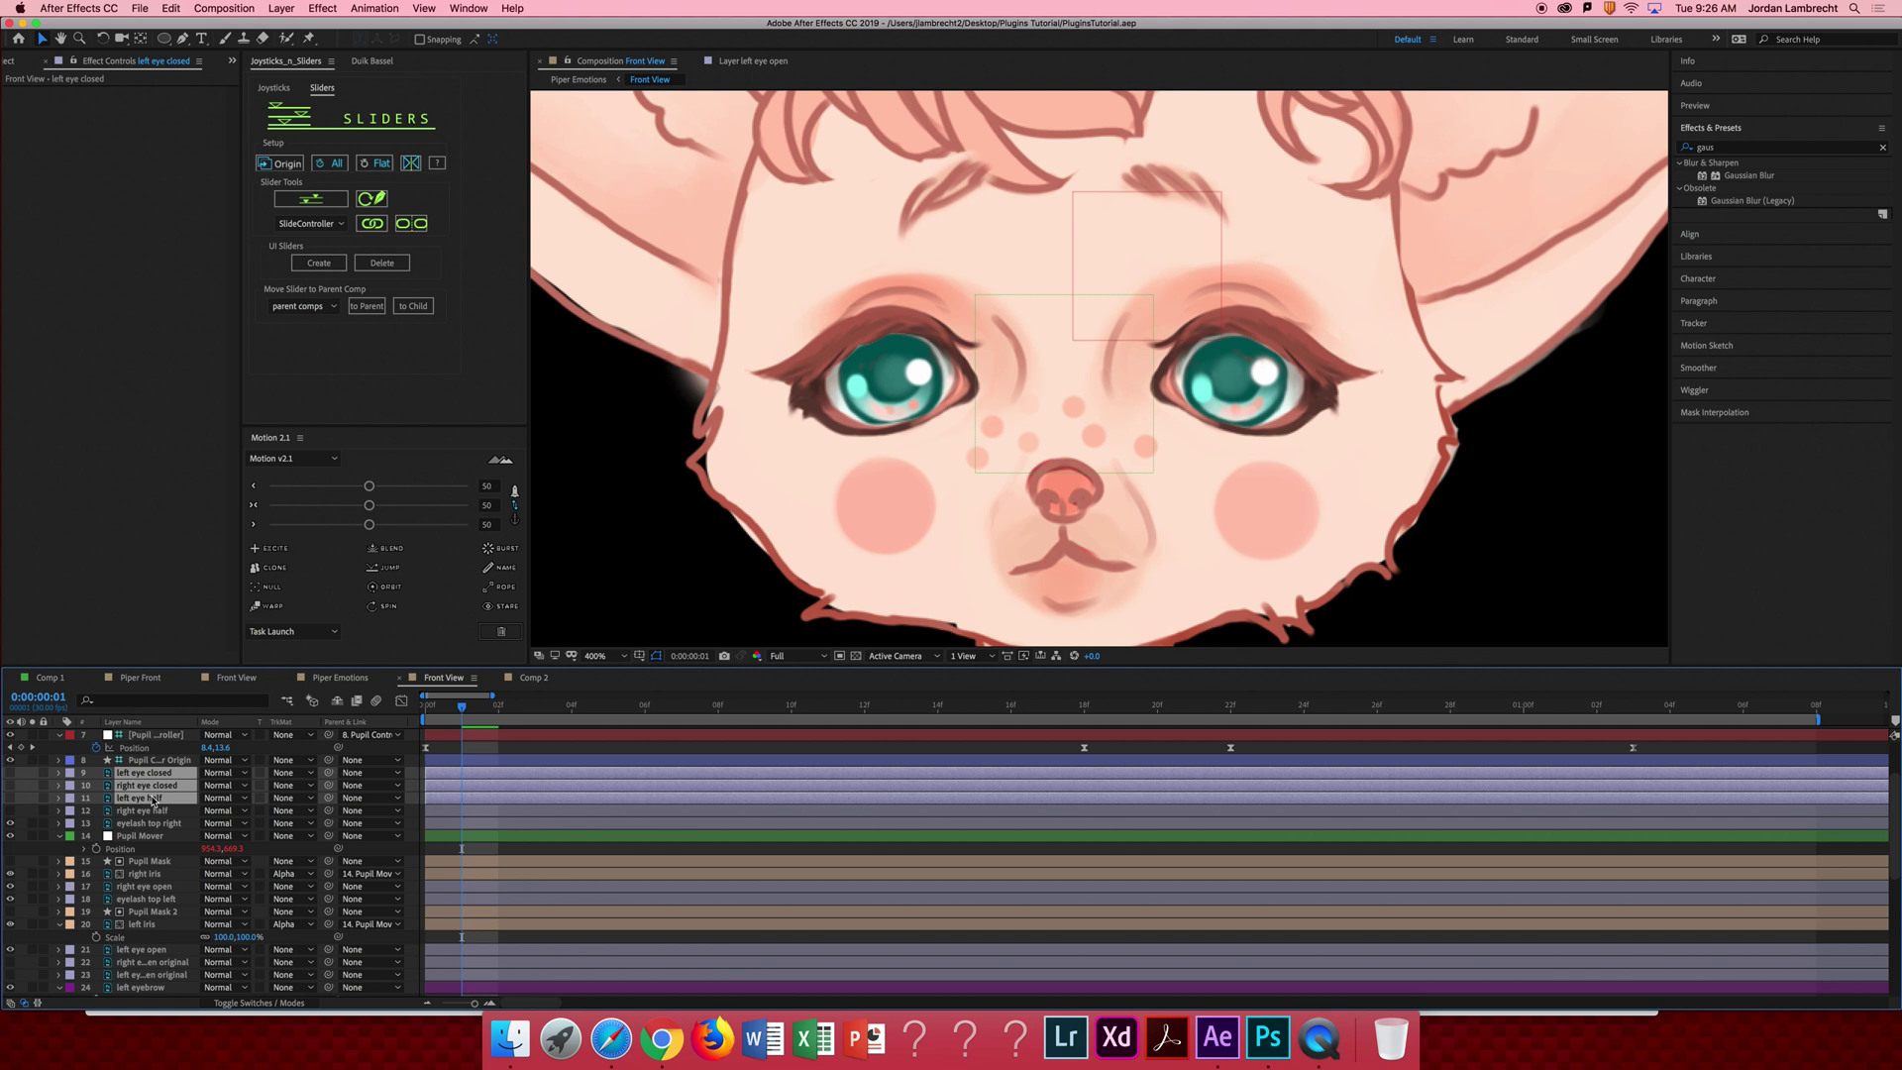
{"action": "left_click", "coordinate": [152, 811], "text": "shift"}
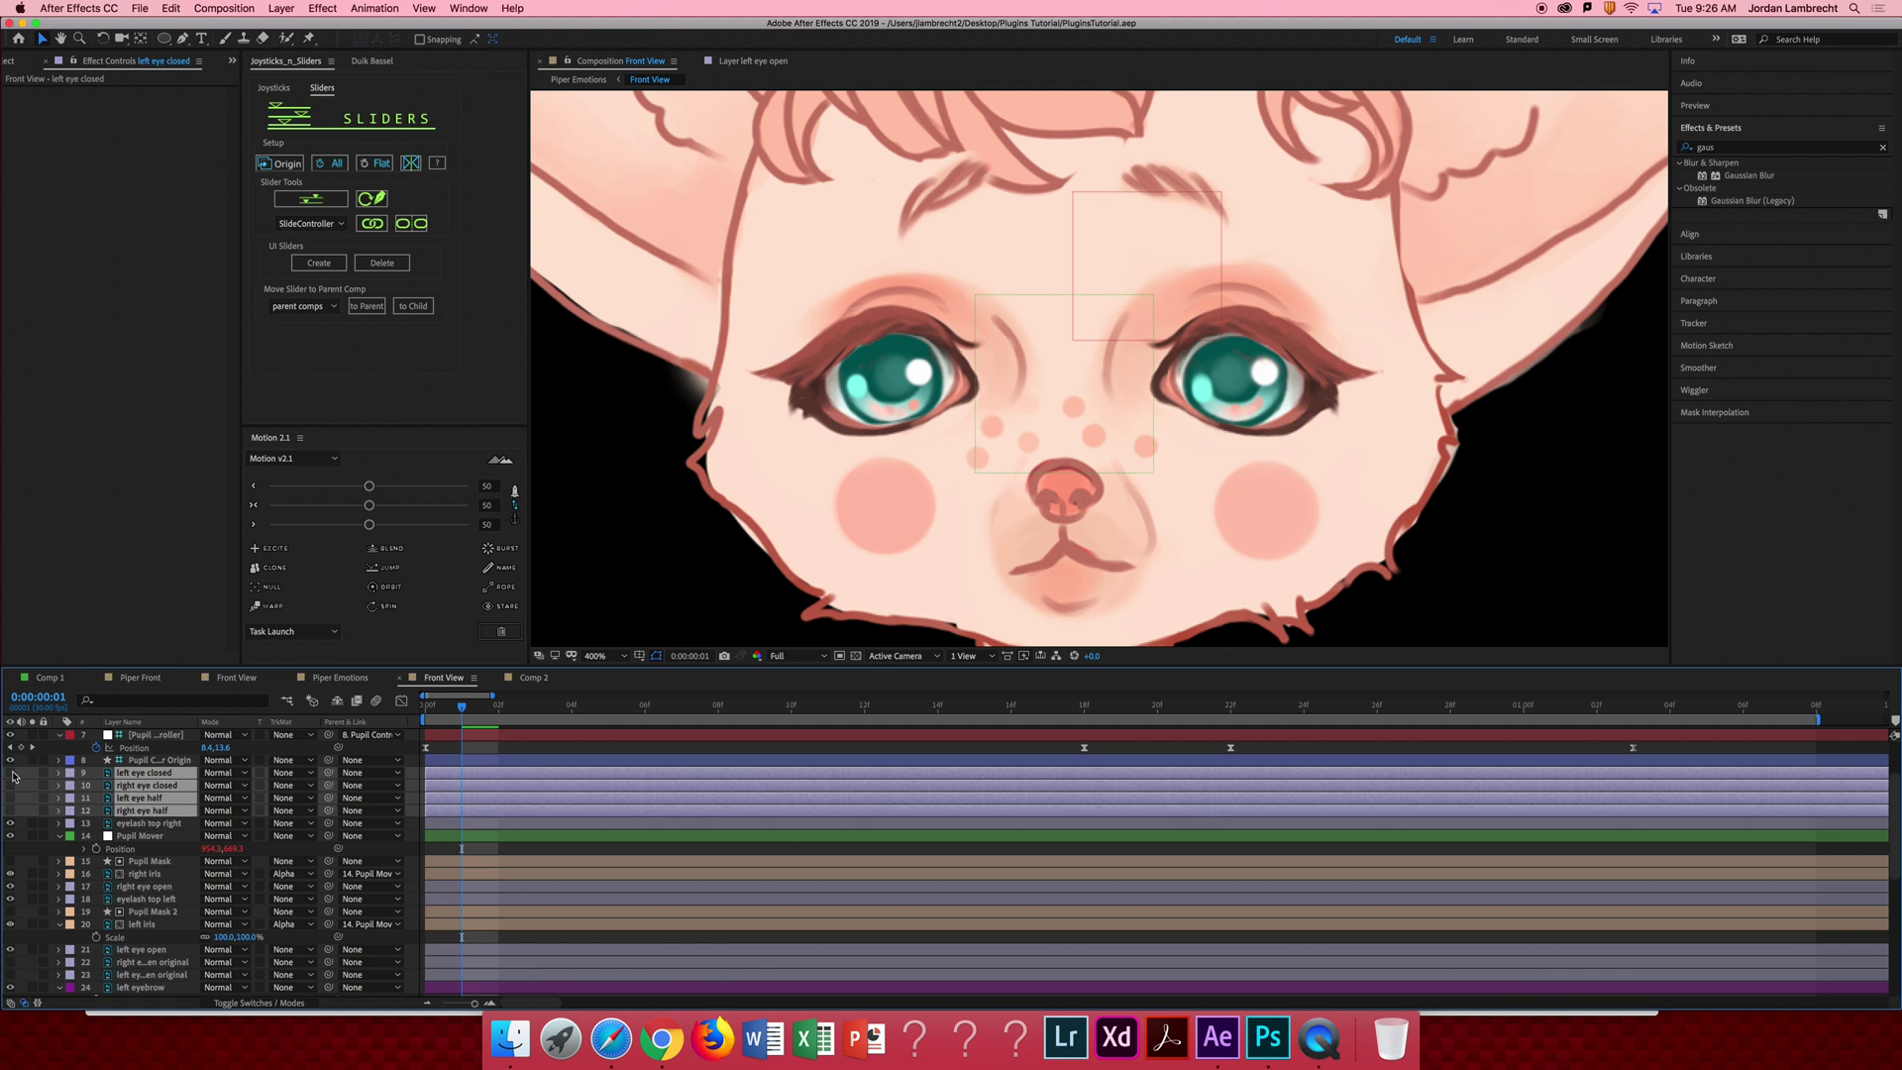
{"action": "left_click", "coordinate": [16, 776]}
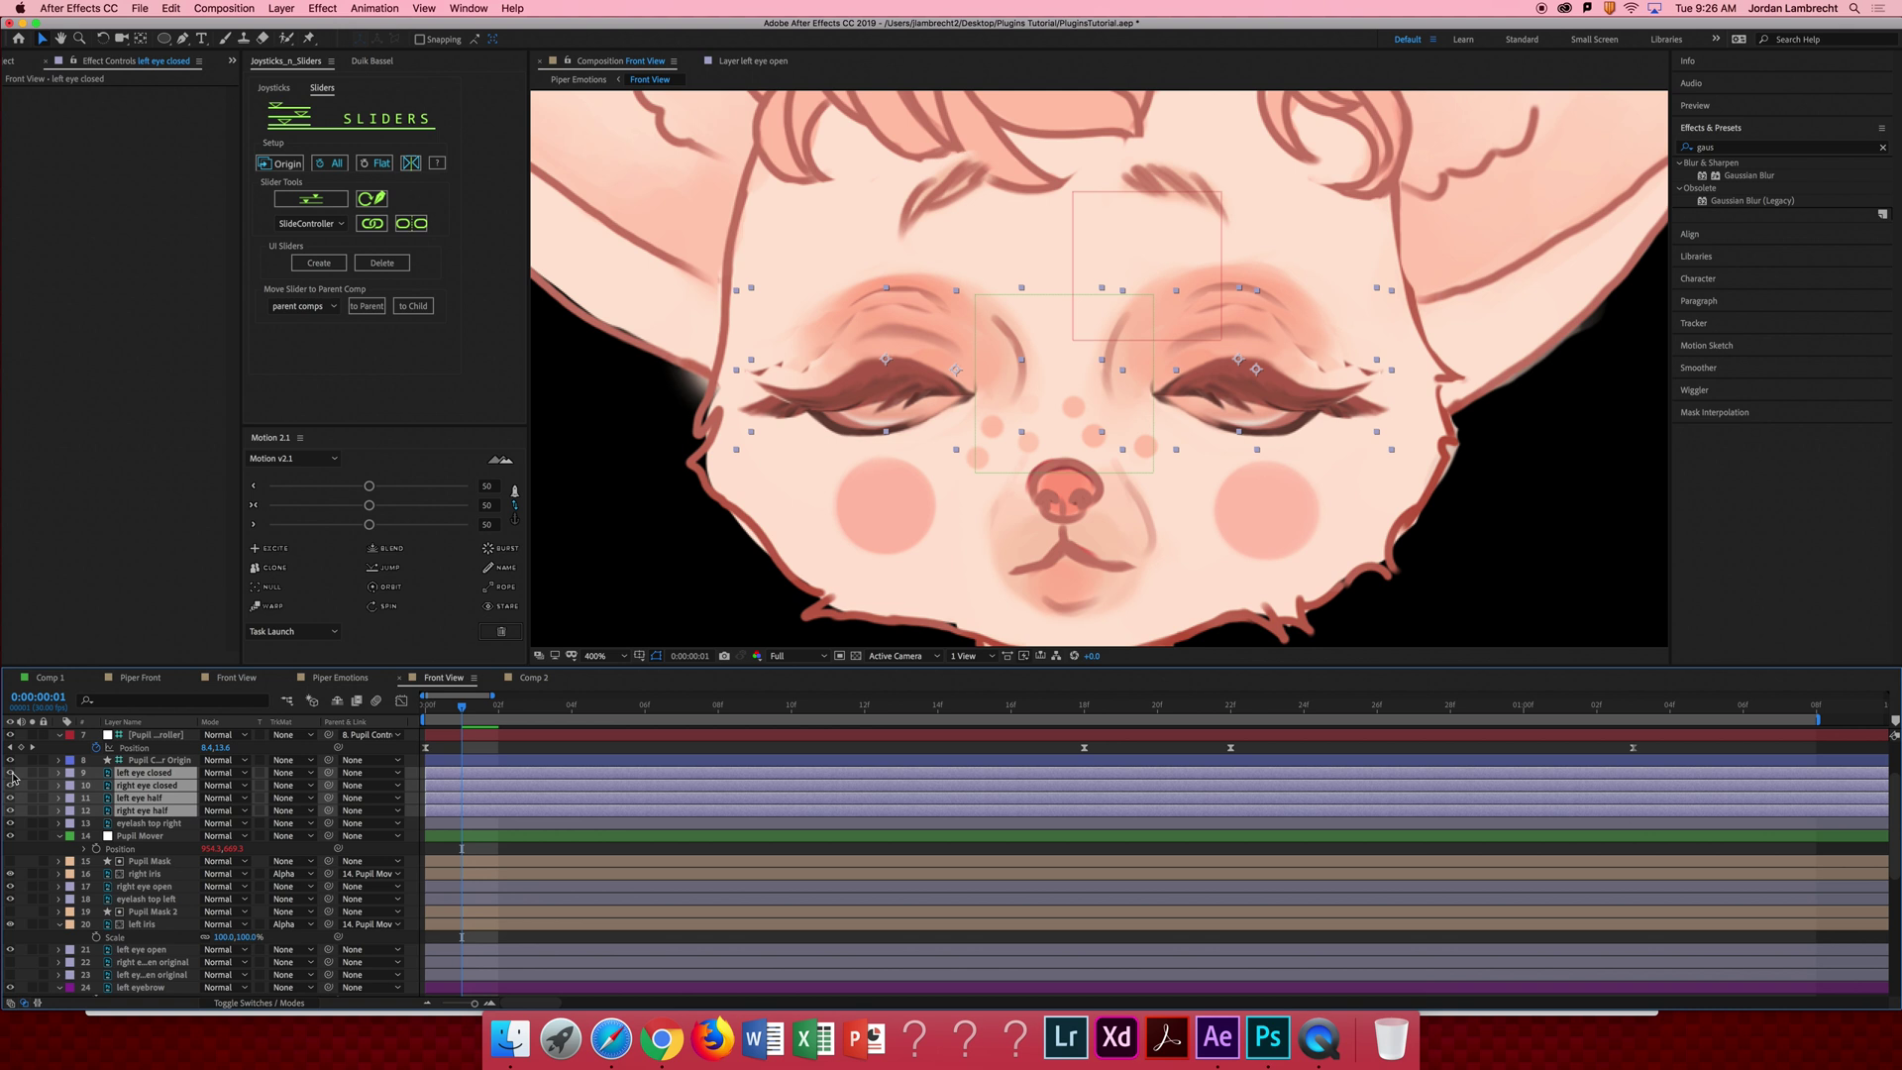
Toggle solo on the eyelash top right layer, collapse Pupil Mover Position, and save.
{"action": "left_click", "coordinate": [151, 821]}
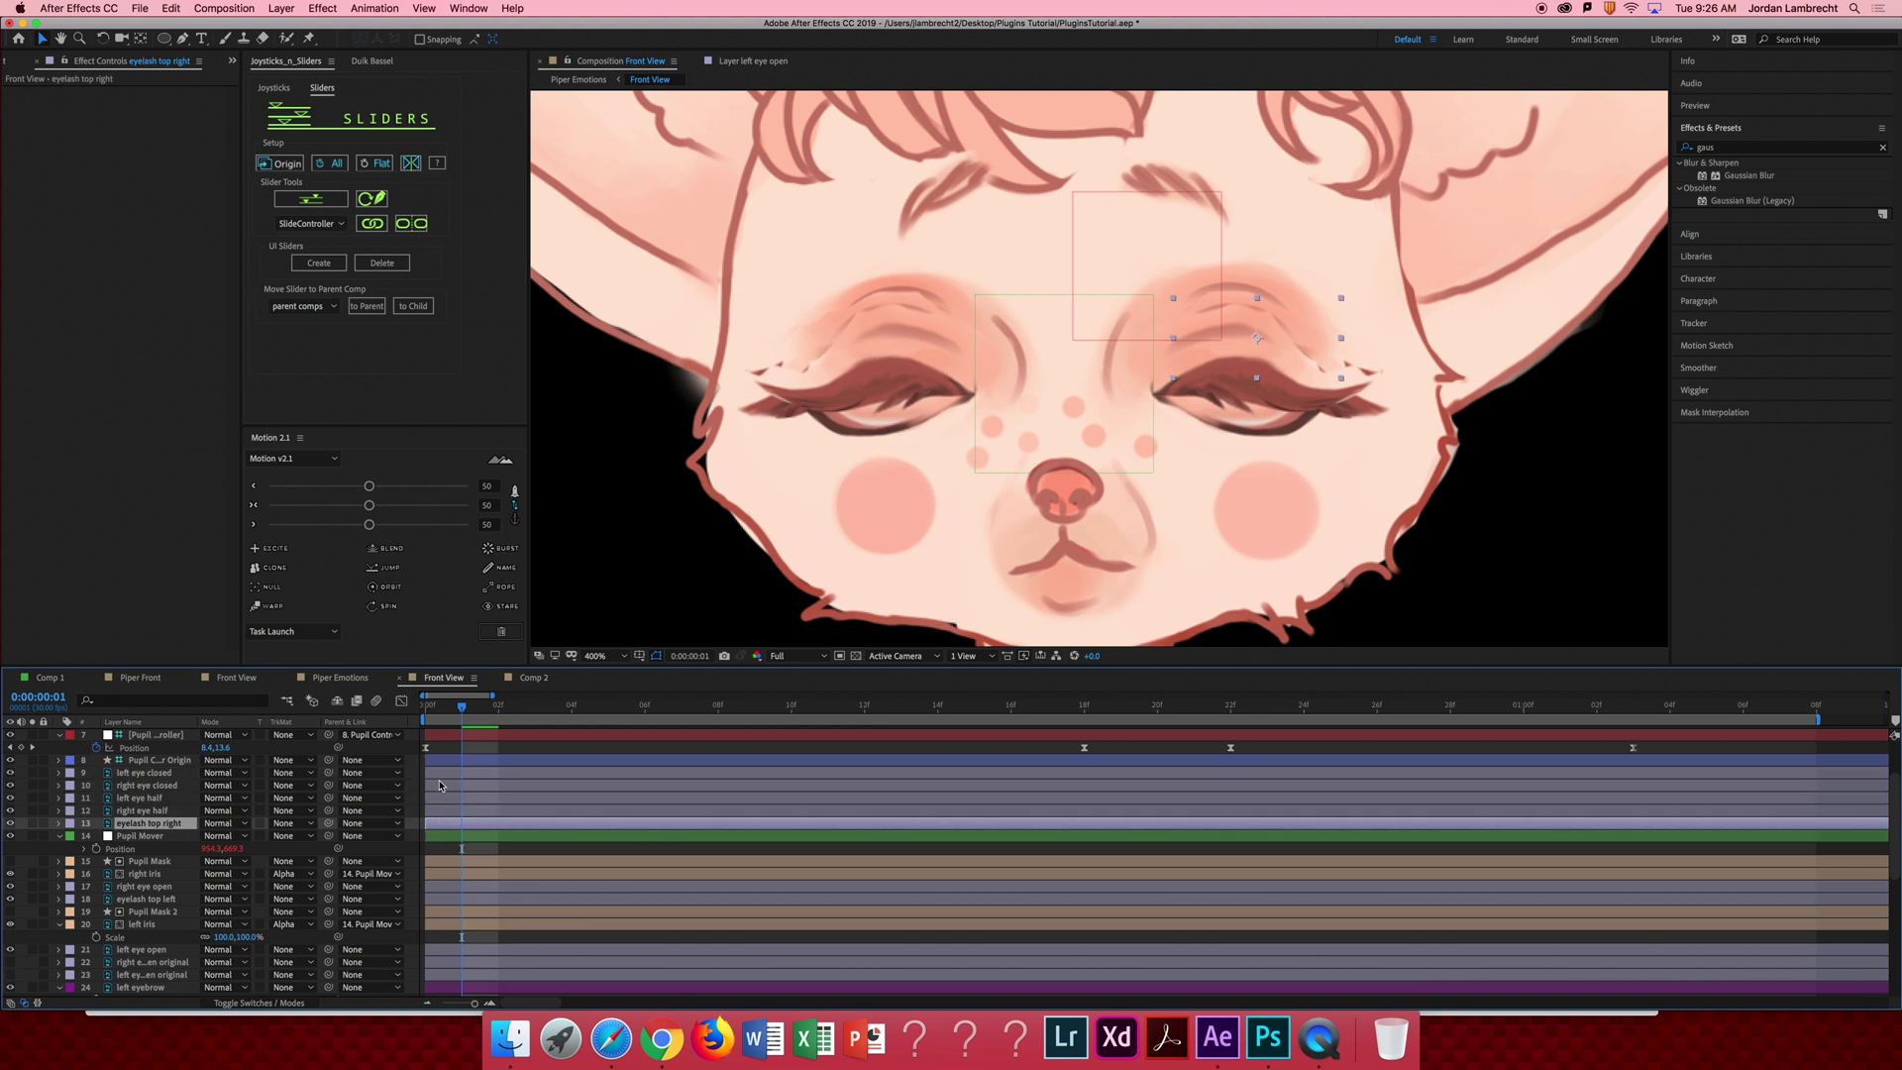
{"action": "left_click", "coordinate": [444, 781]}
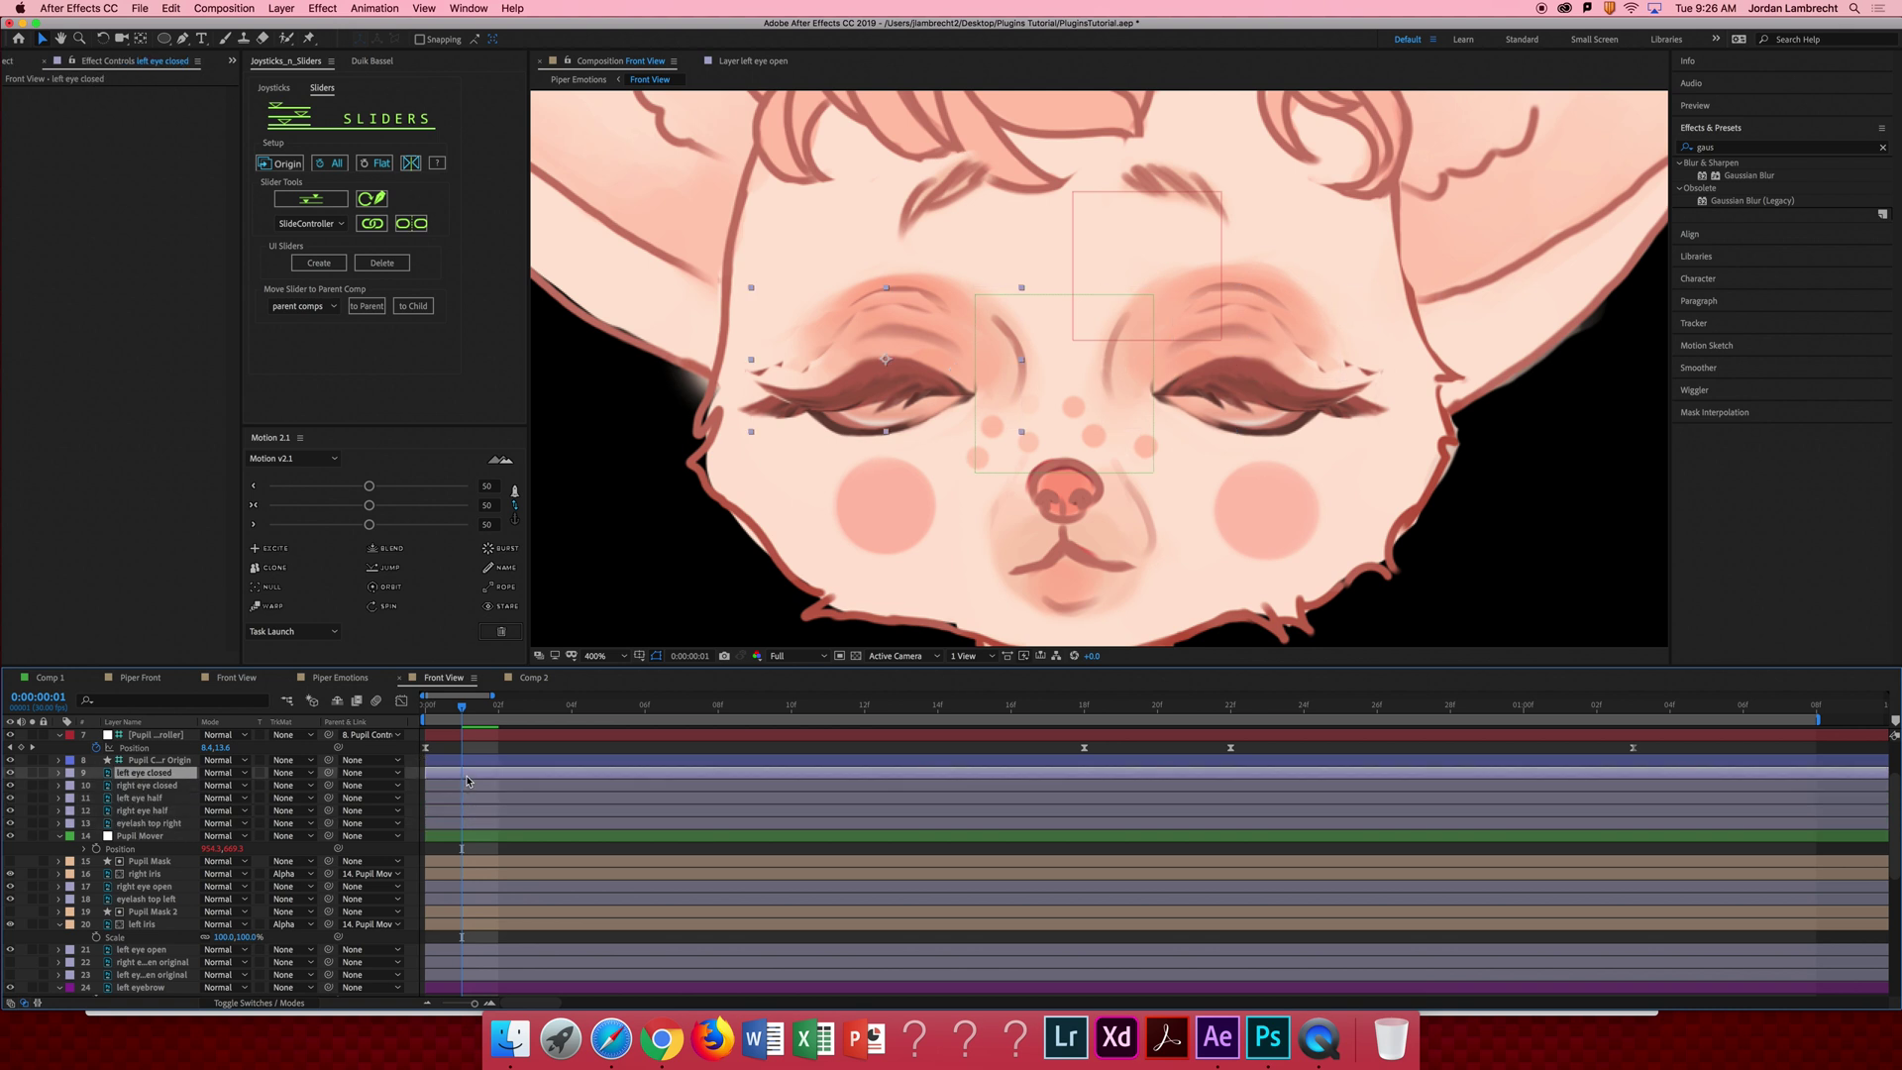
{"action": "left_click", "coordinate": [146, 823], "text": "shift"}
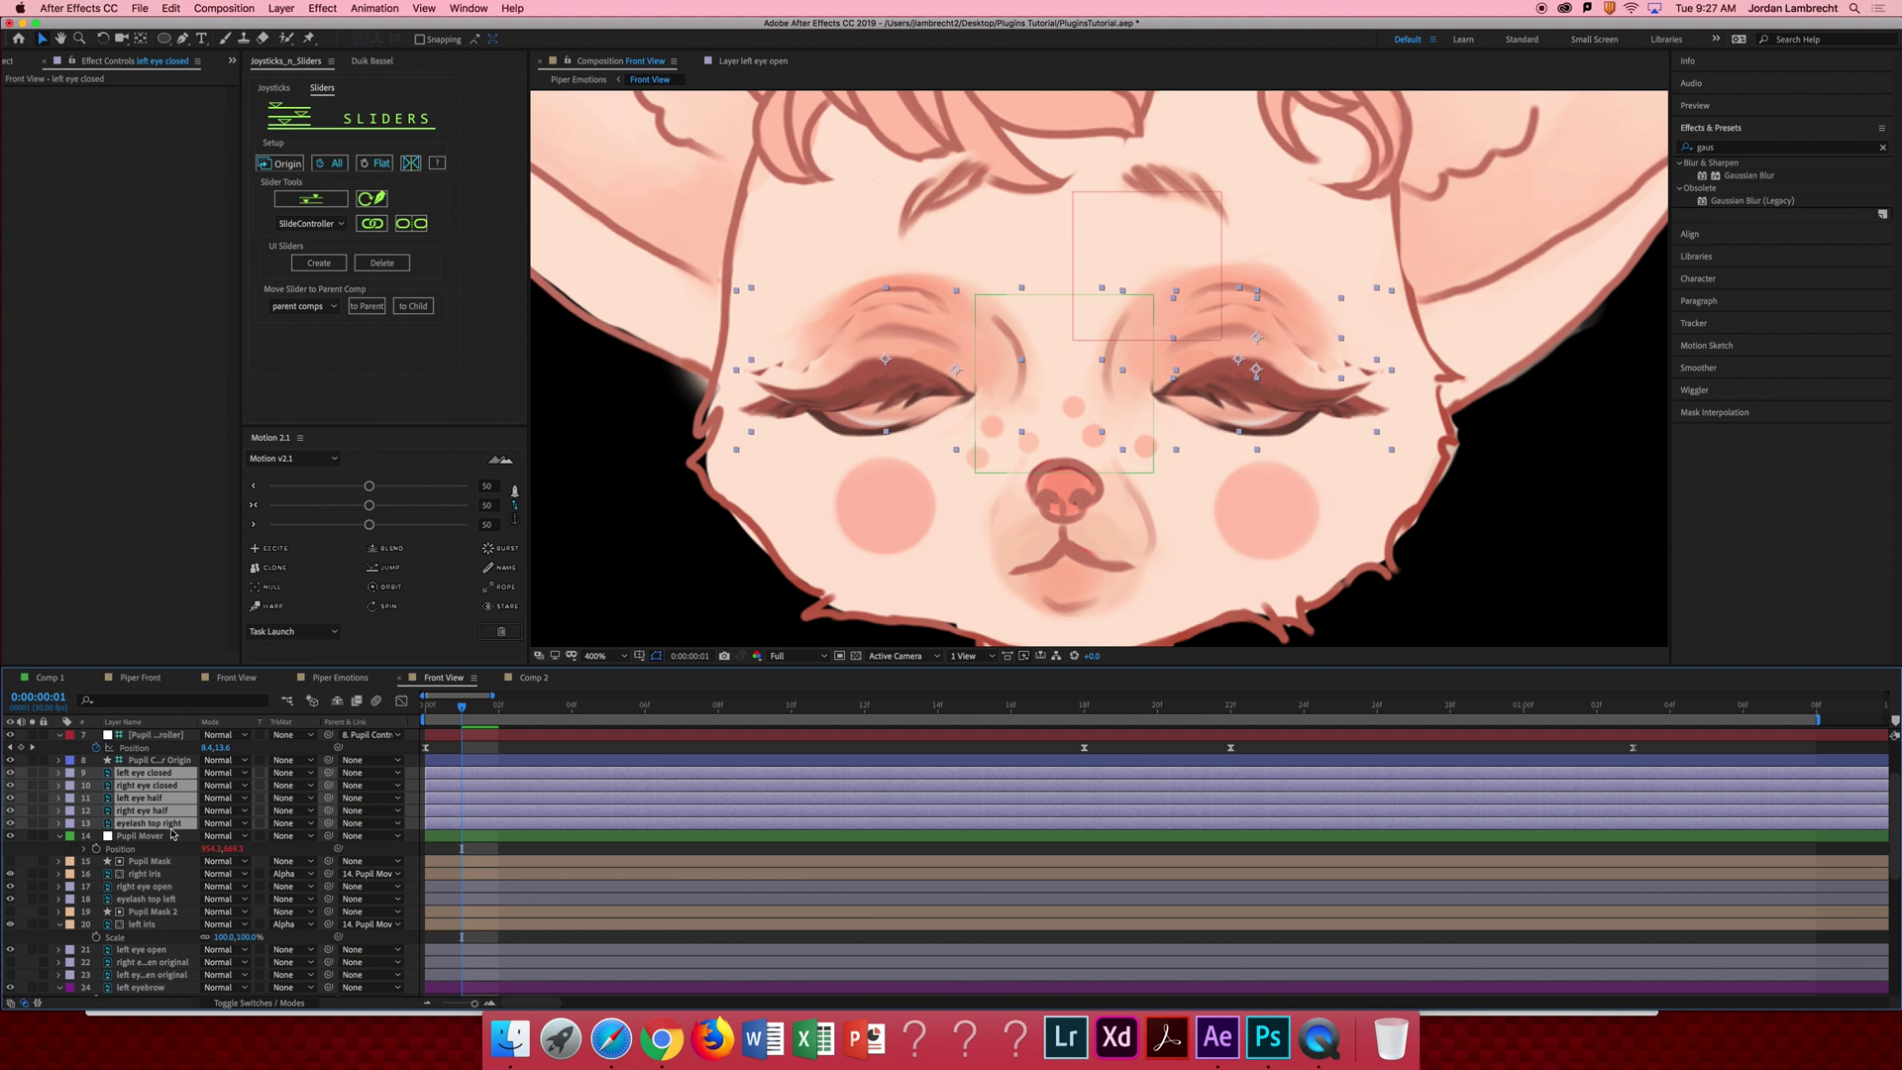
{"action": "left_click", "coordinate": [160, 836]}
{"action": "left_click", "coordinate": [160, 823]}
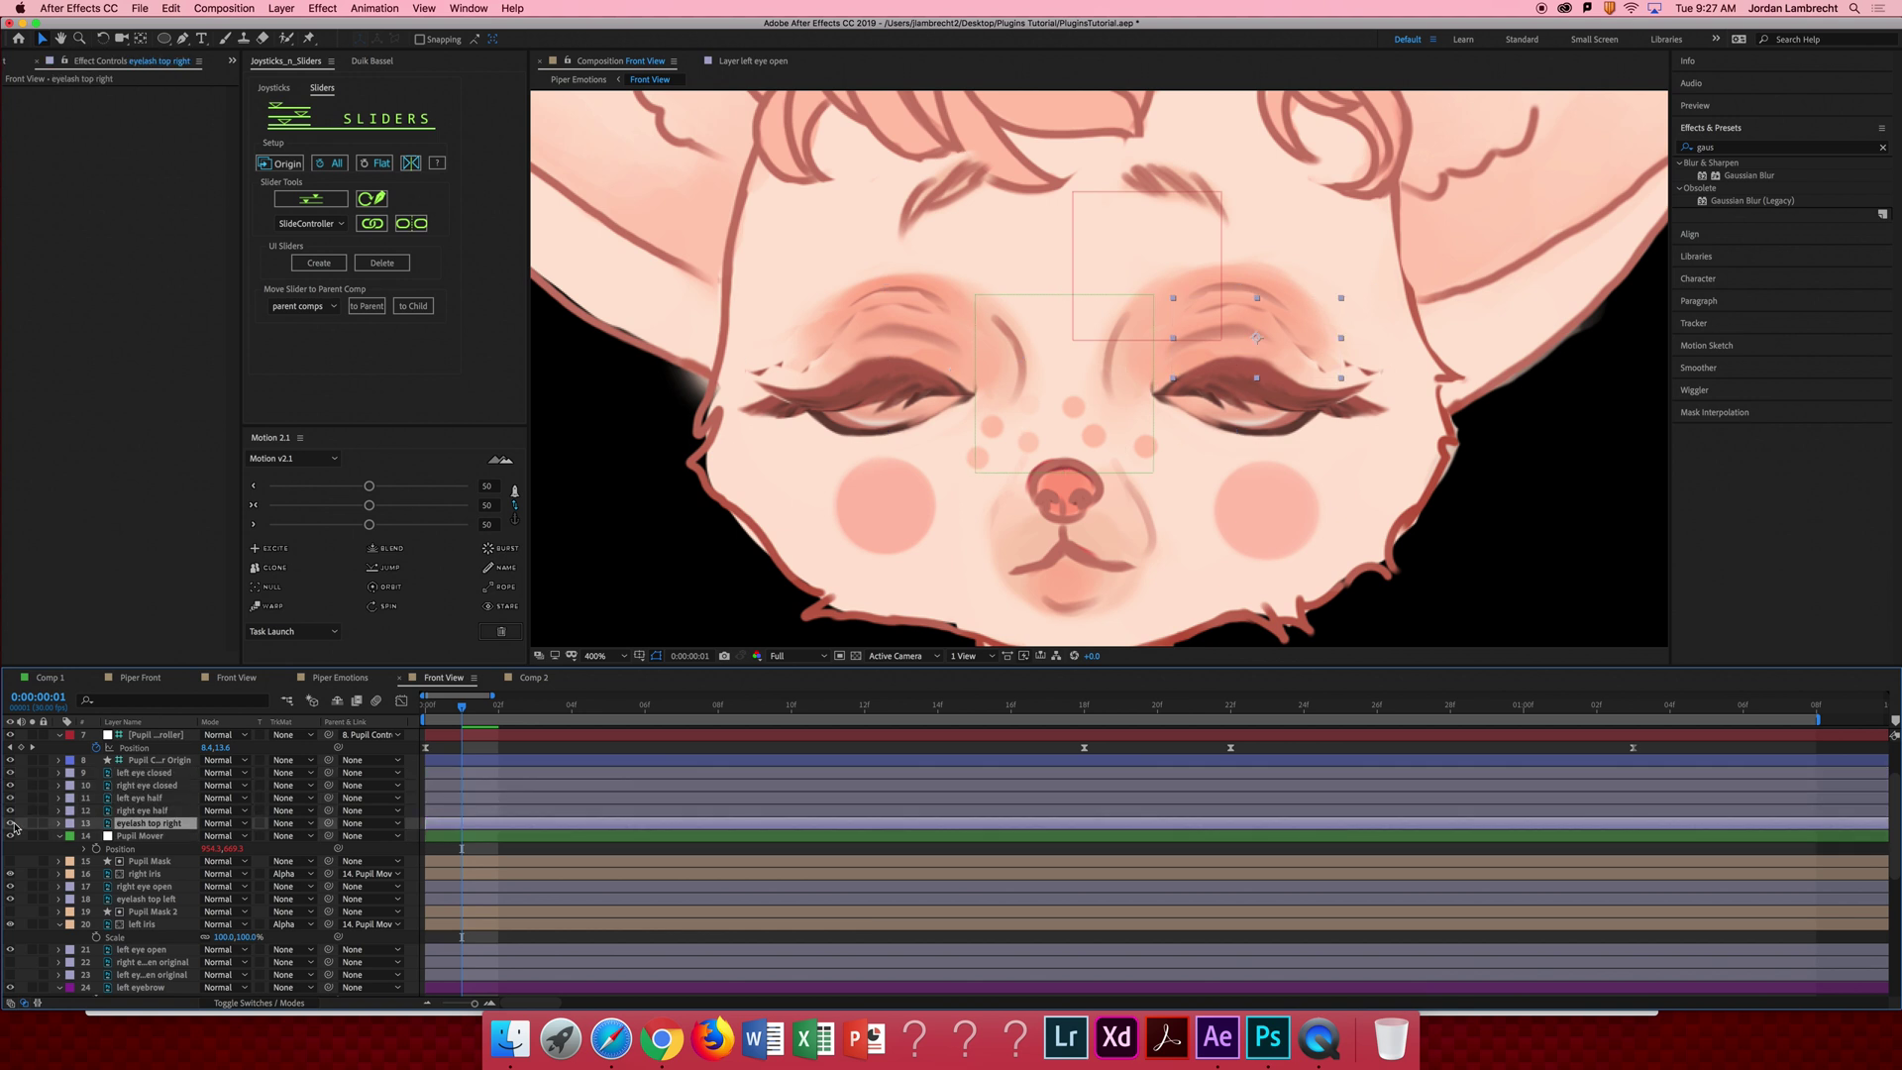
{"action": "left_click", "coordinate": [31, 826]}
{"action": "left_click", "coordinate": [32, 826]}
{"action": "left_click", "coordinate": [65, 842]}
{"action": "key", "text": "super+d"}
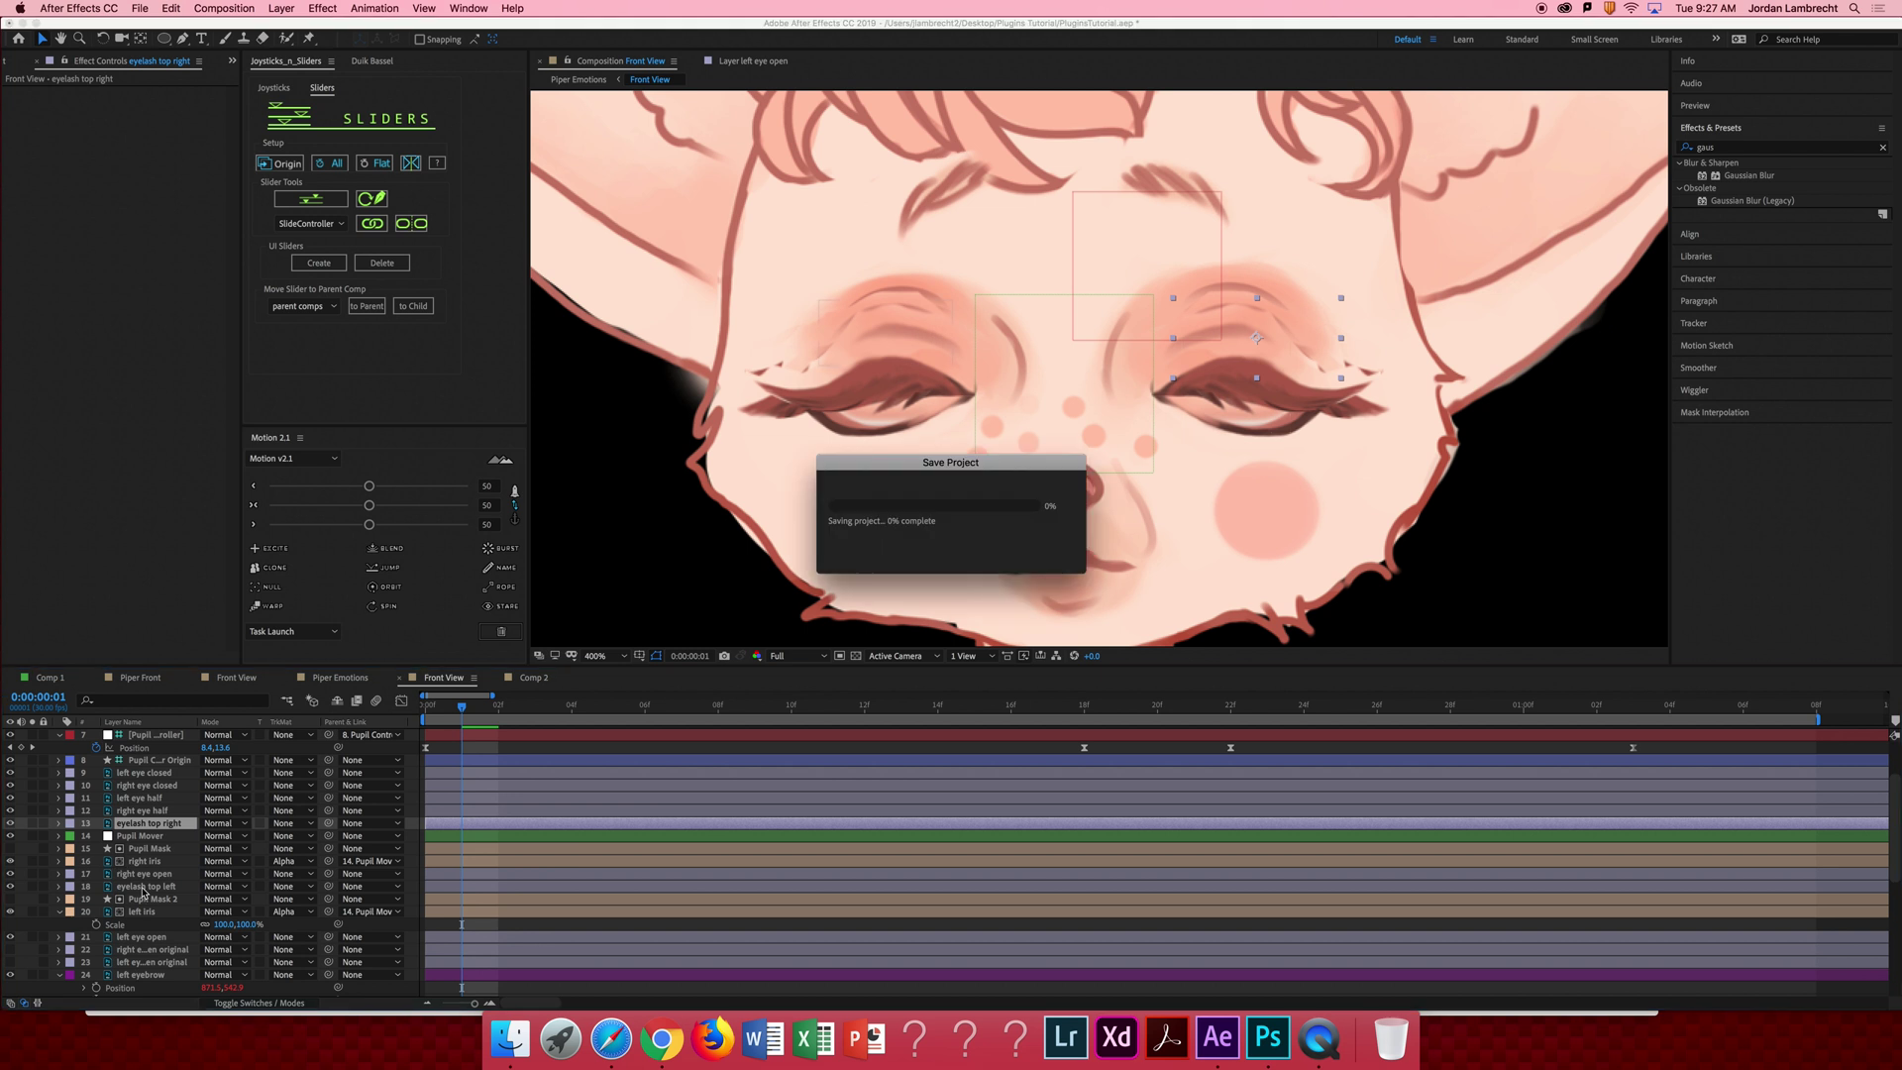
Reselect the closed and half eye layers, then select the Pupil Mask layer.
{"action": "left_click", "coordinate": [150, 772]}
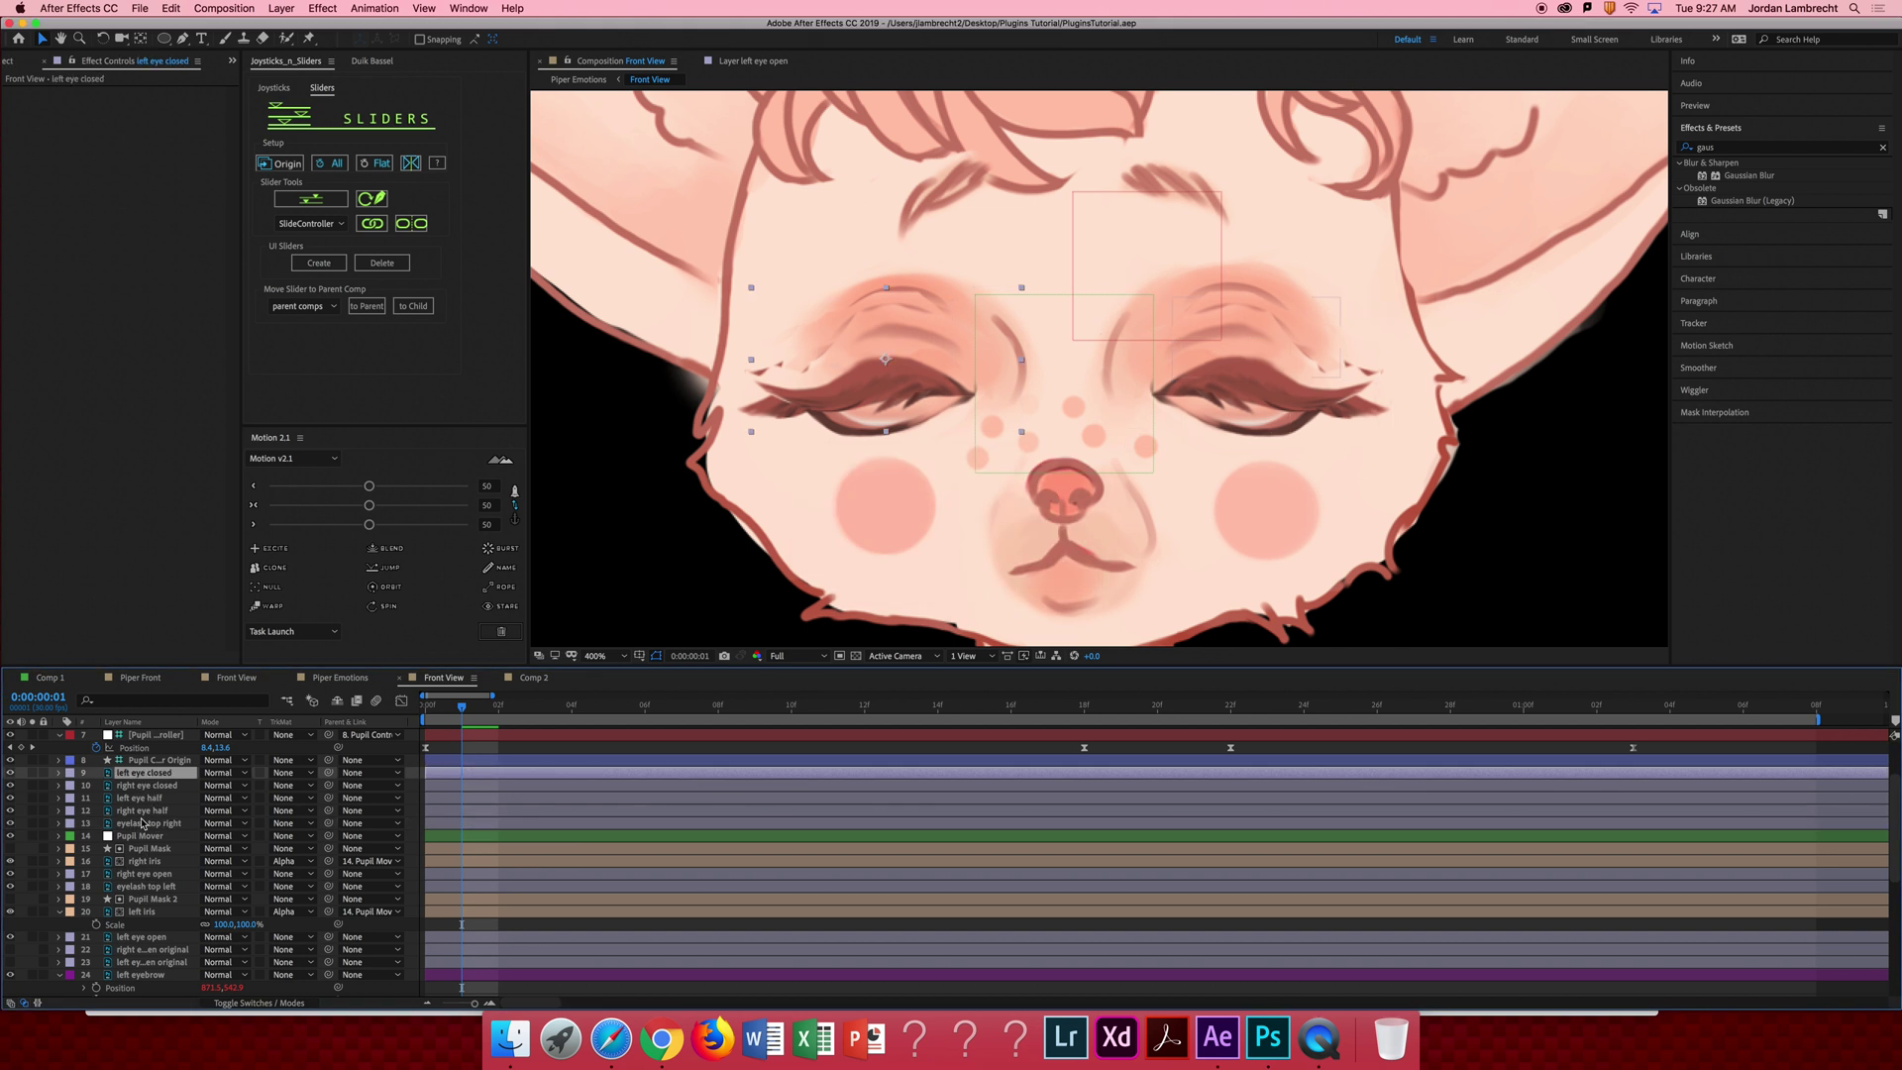
{"action": "left_click", "coordinate": [149, 815], "text": "shift"}
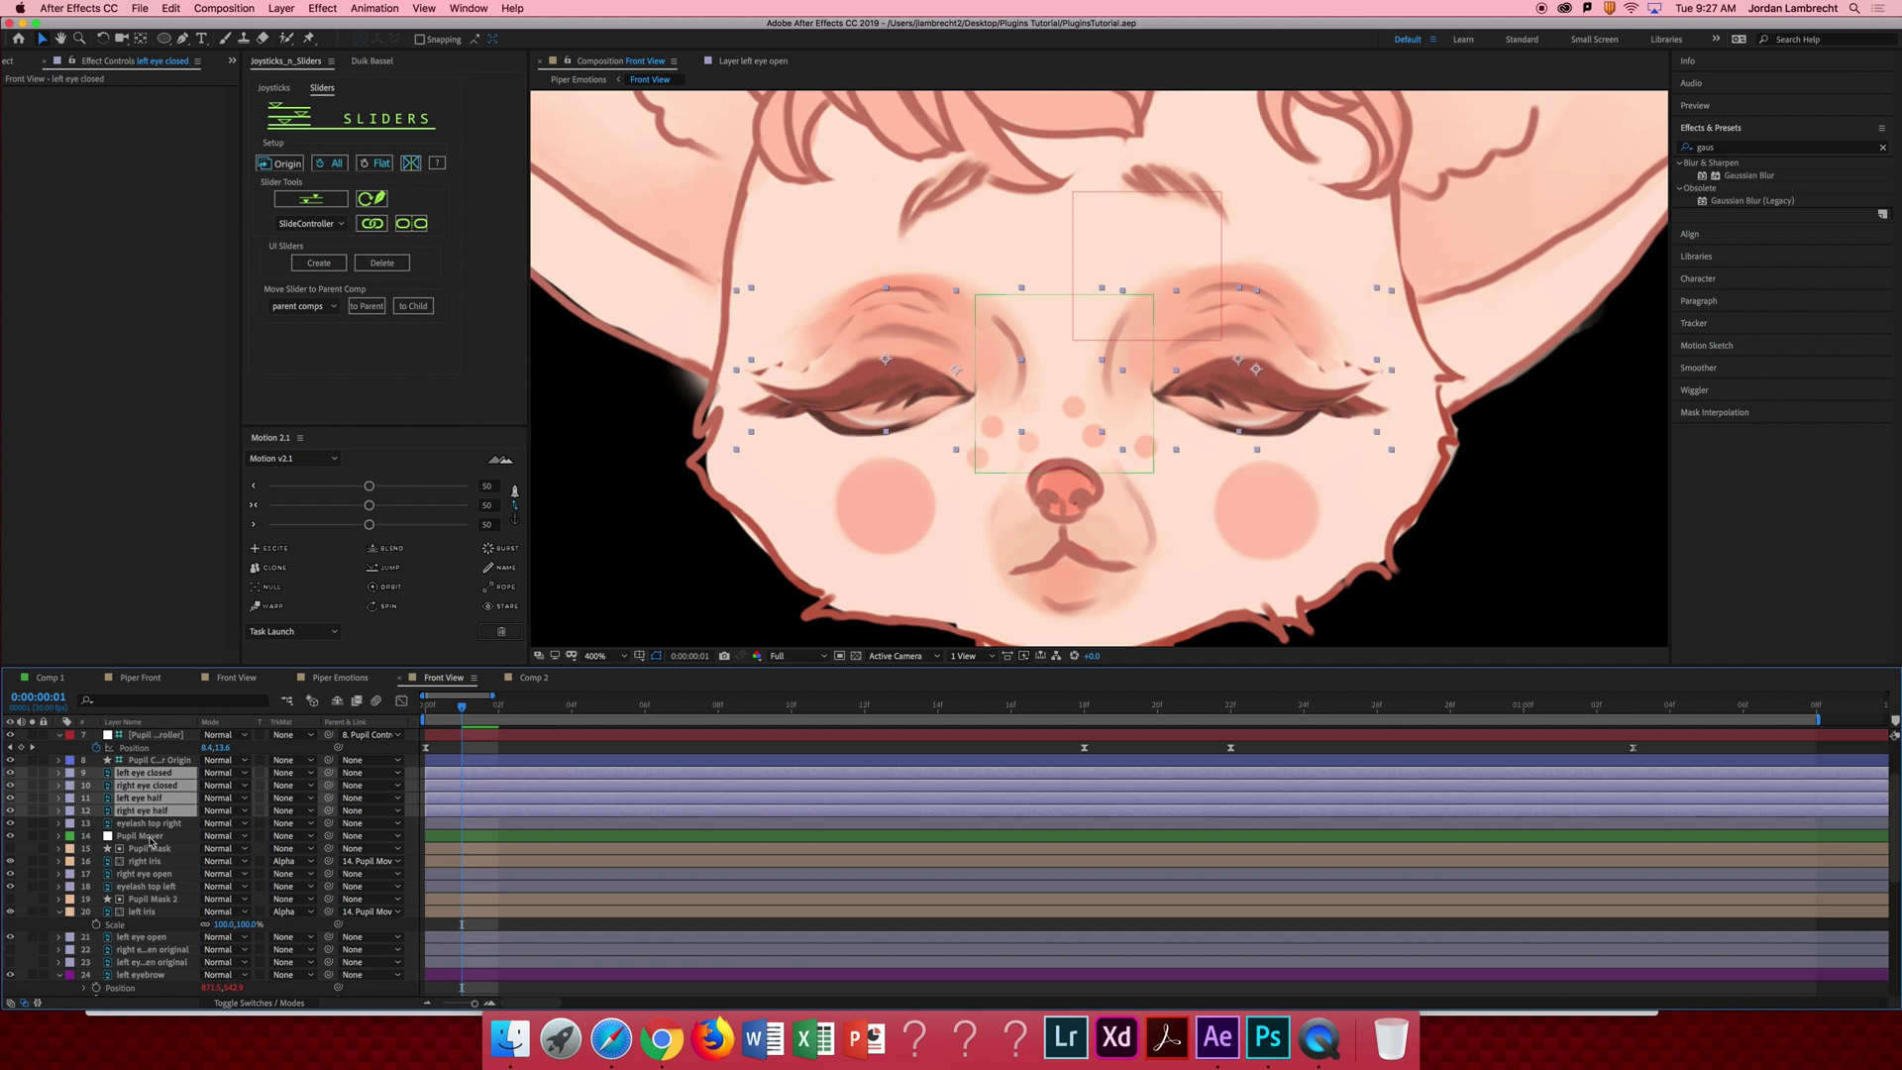
{"action": "left_click", "coordinate": [150, 872]}
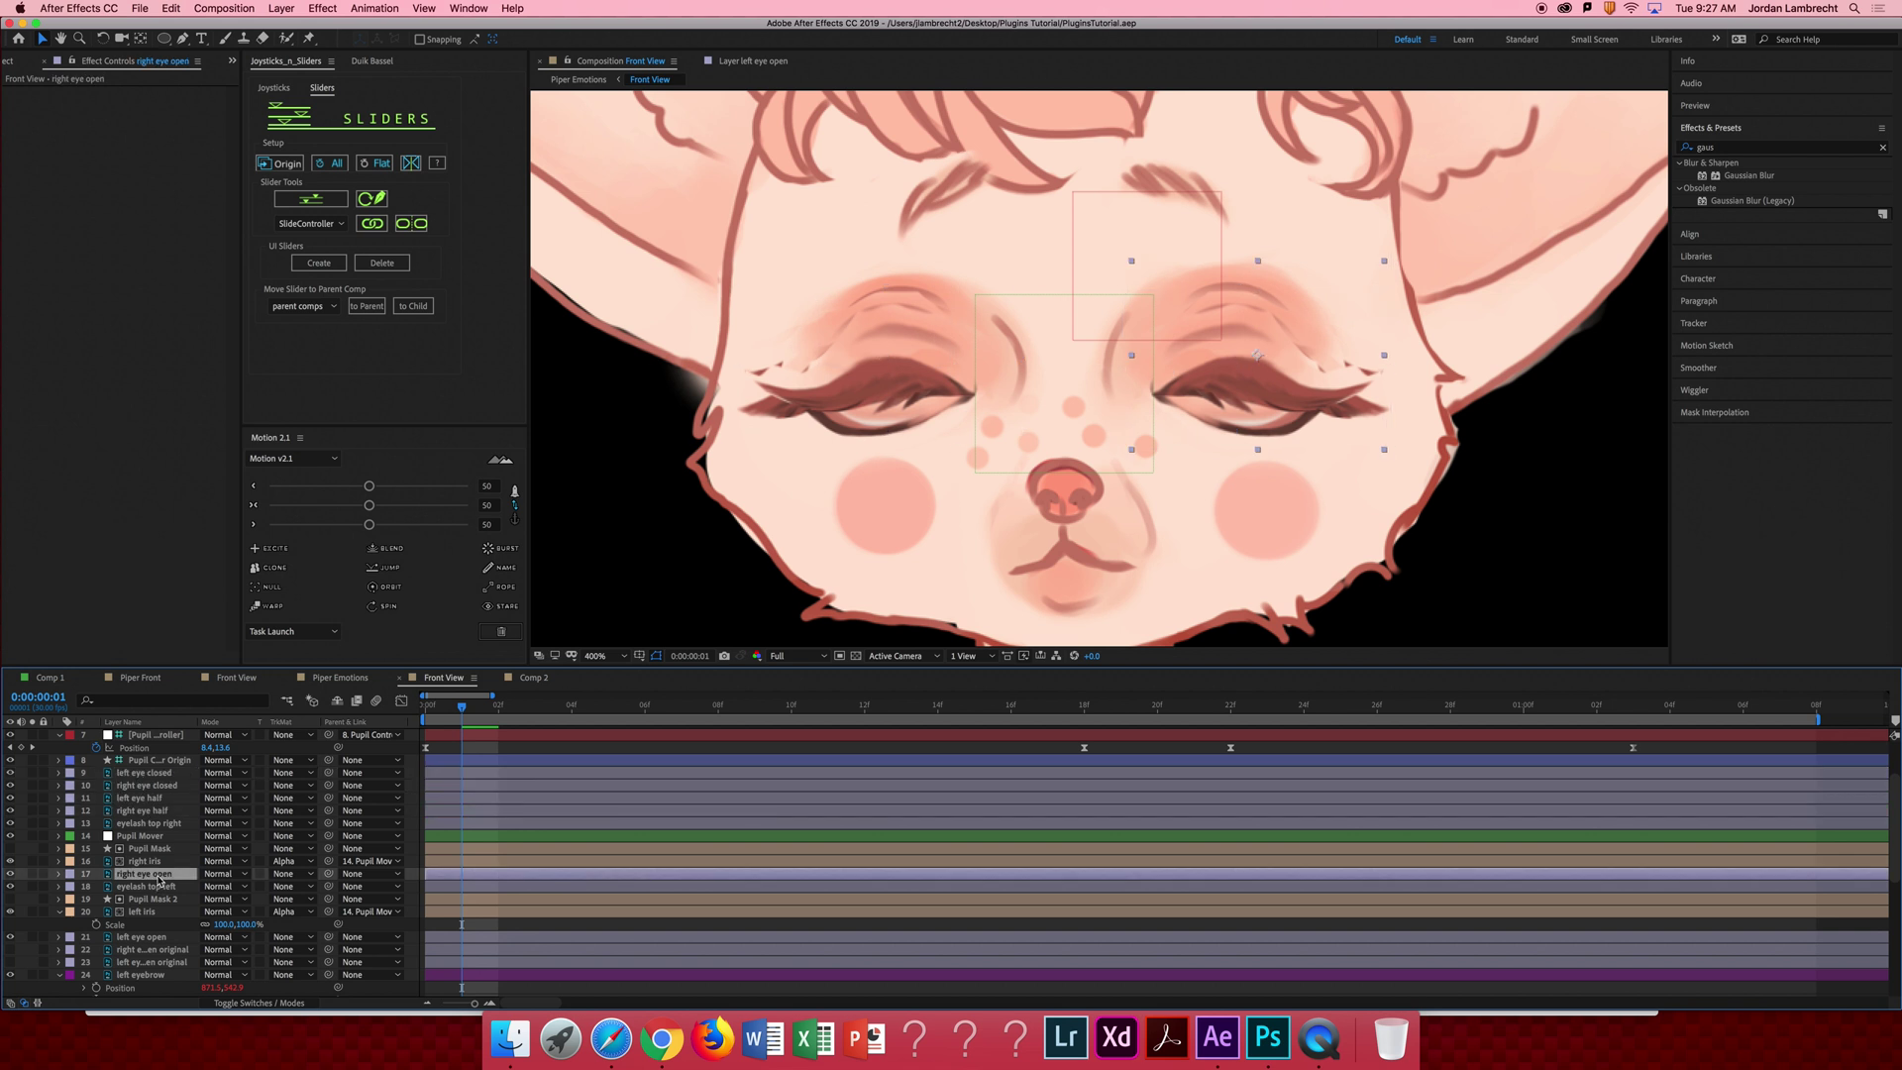
{"action": "left_click", "coordinate": [160, 775]}
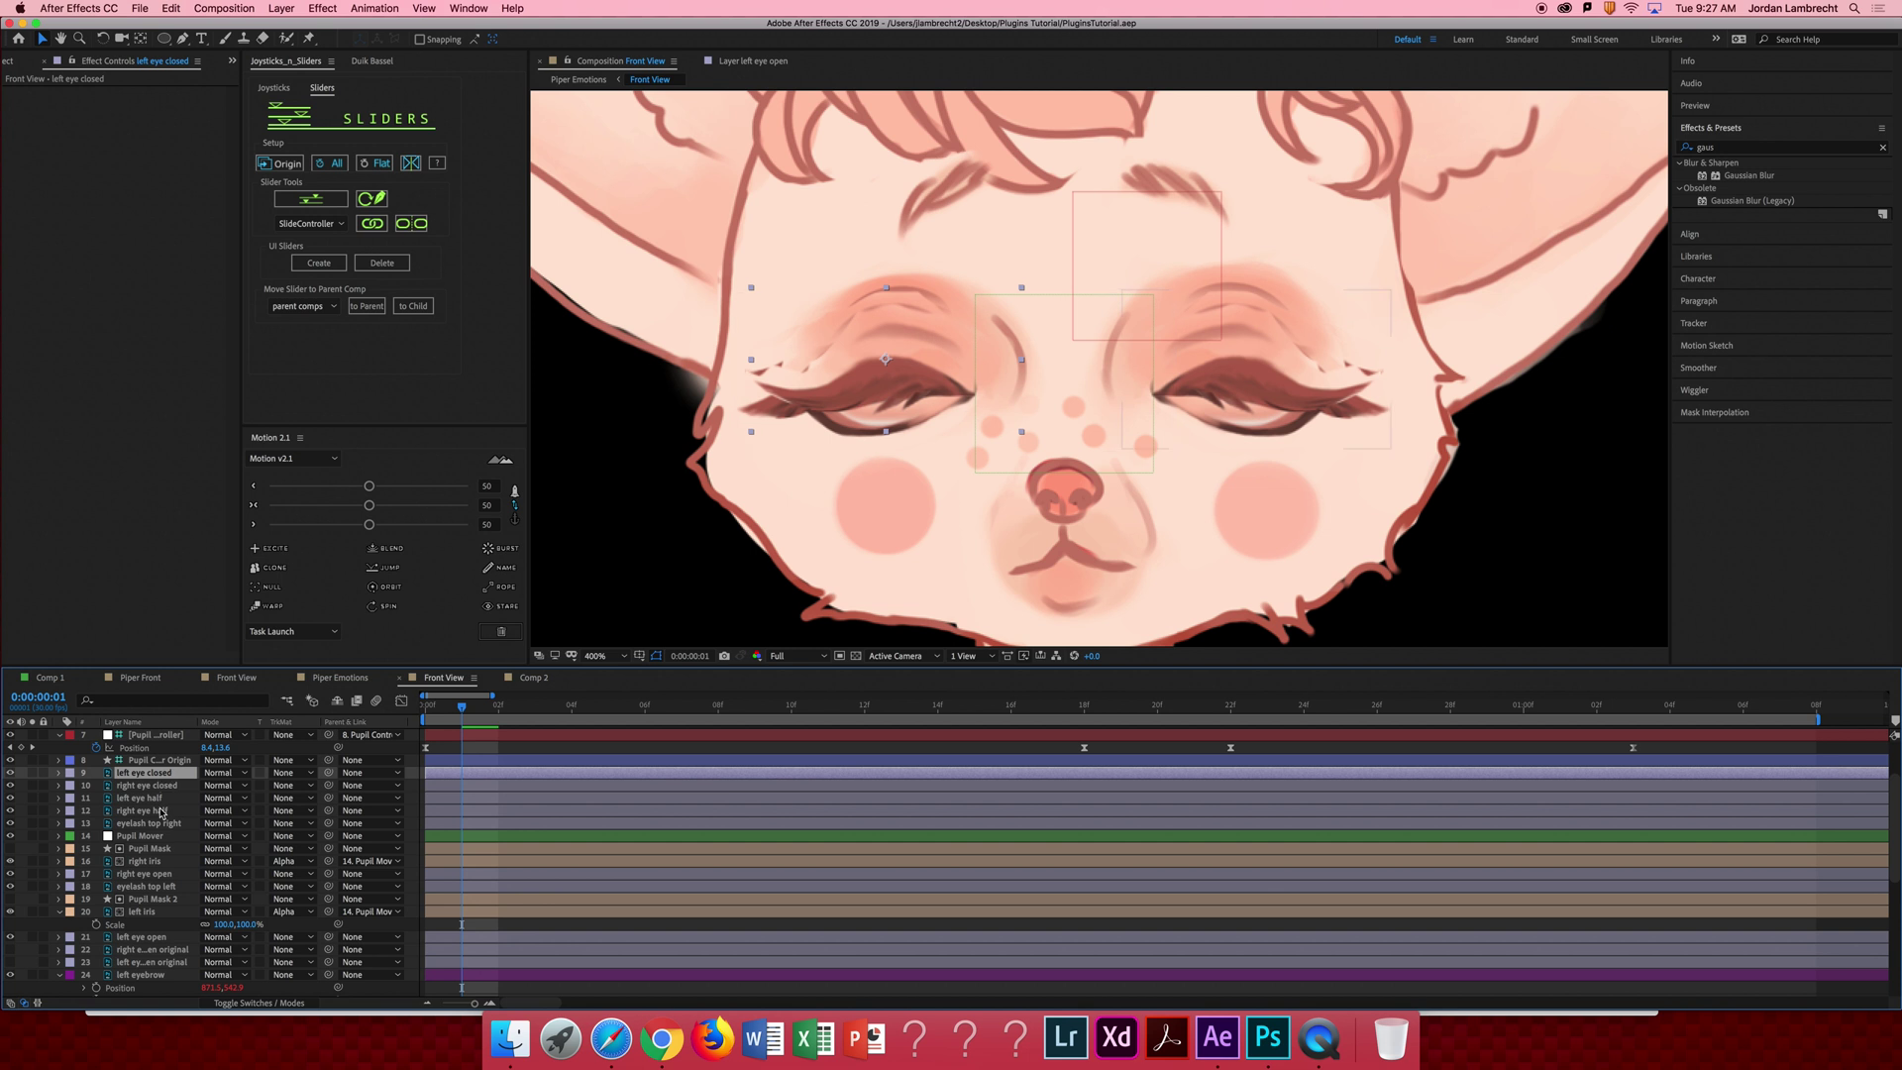
{"action": "left_click", "coordinate": [160, 811], "text": "shift"}
{"action": "left_click", "coordinate": [148, 847]}
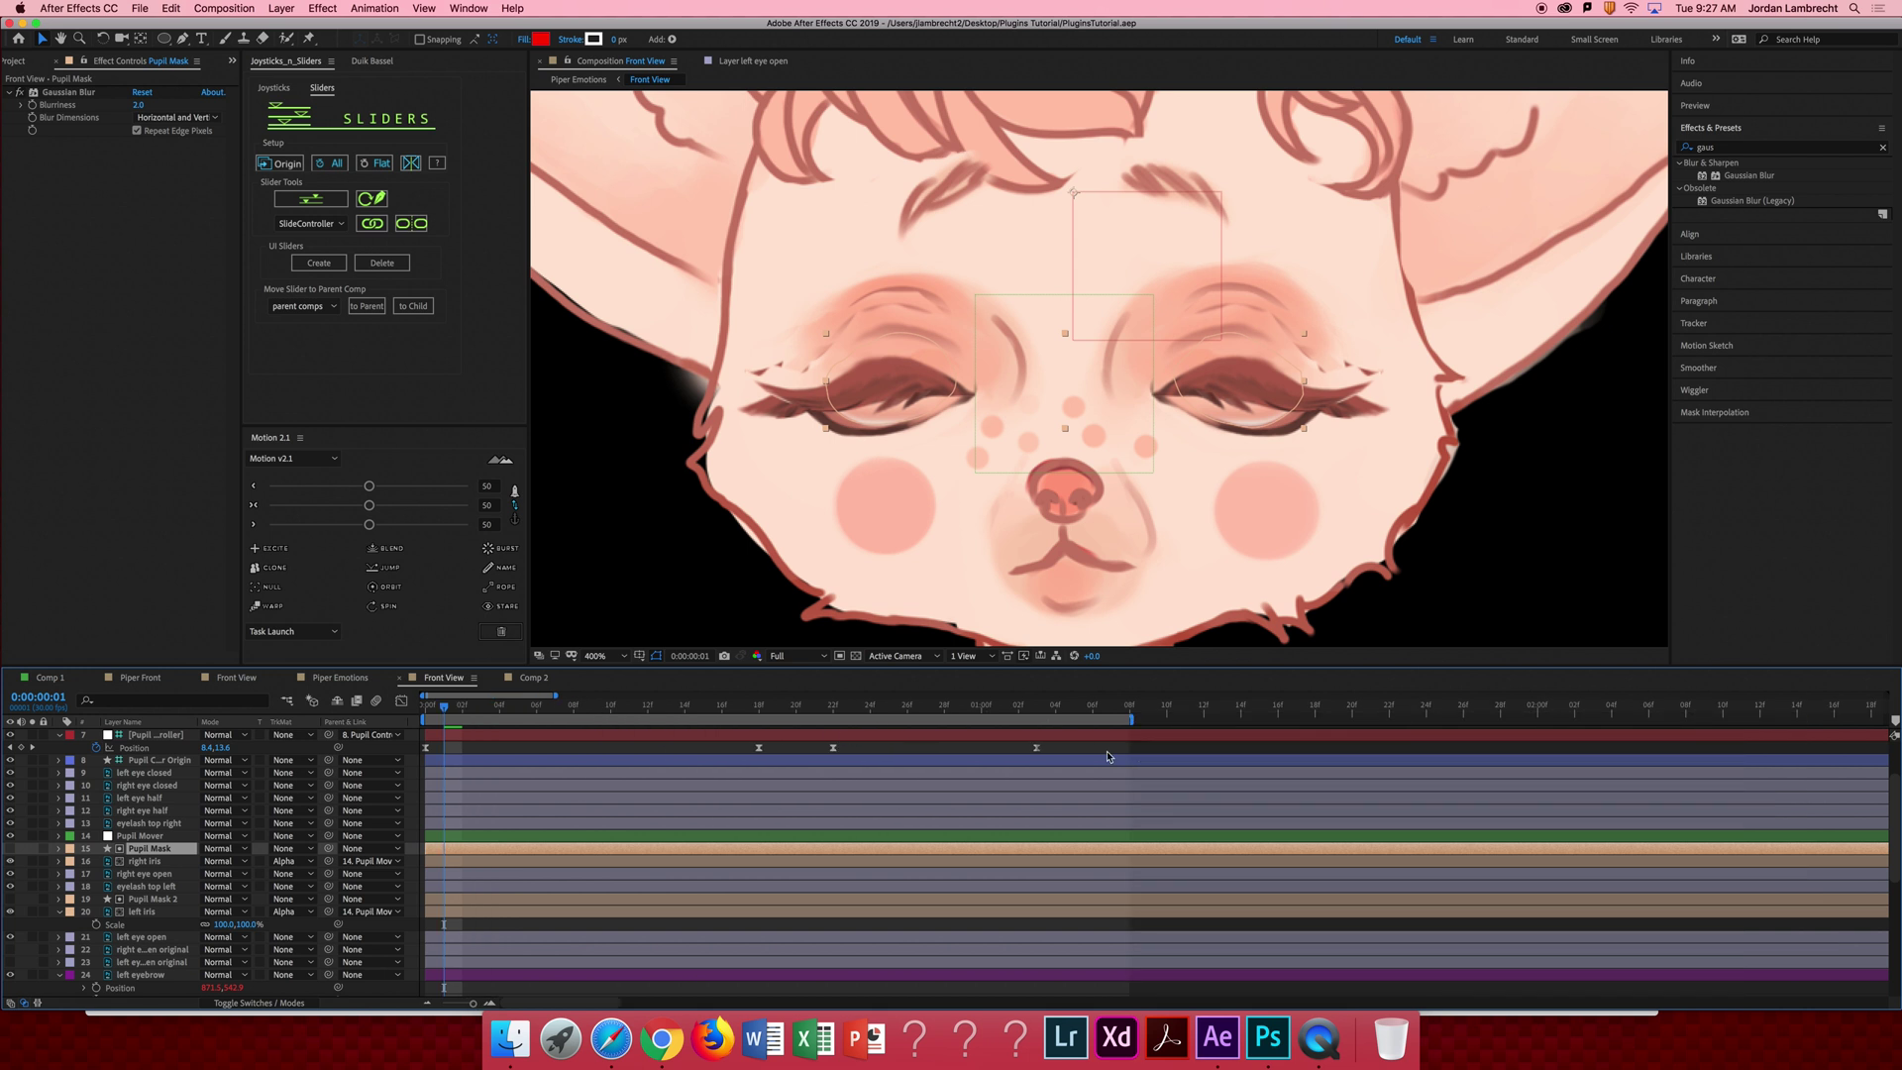
Set the current time to 0;00;03;00 and stretch the work area over the whole comp.
{"action": "key", "text": "minus"}
{"action": "key", "text": "minus"}
{"action": "key", "text": "equal"}
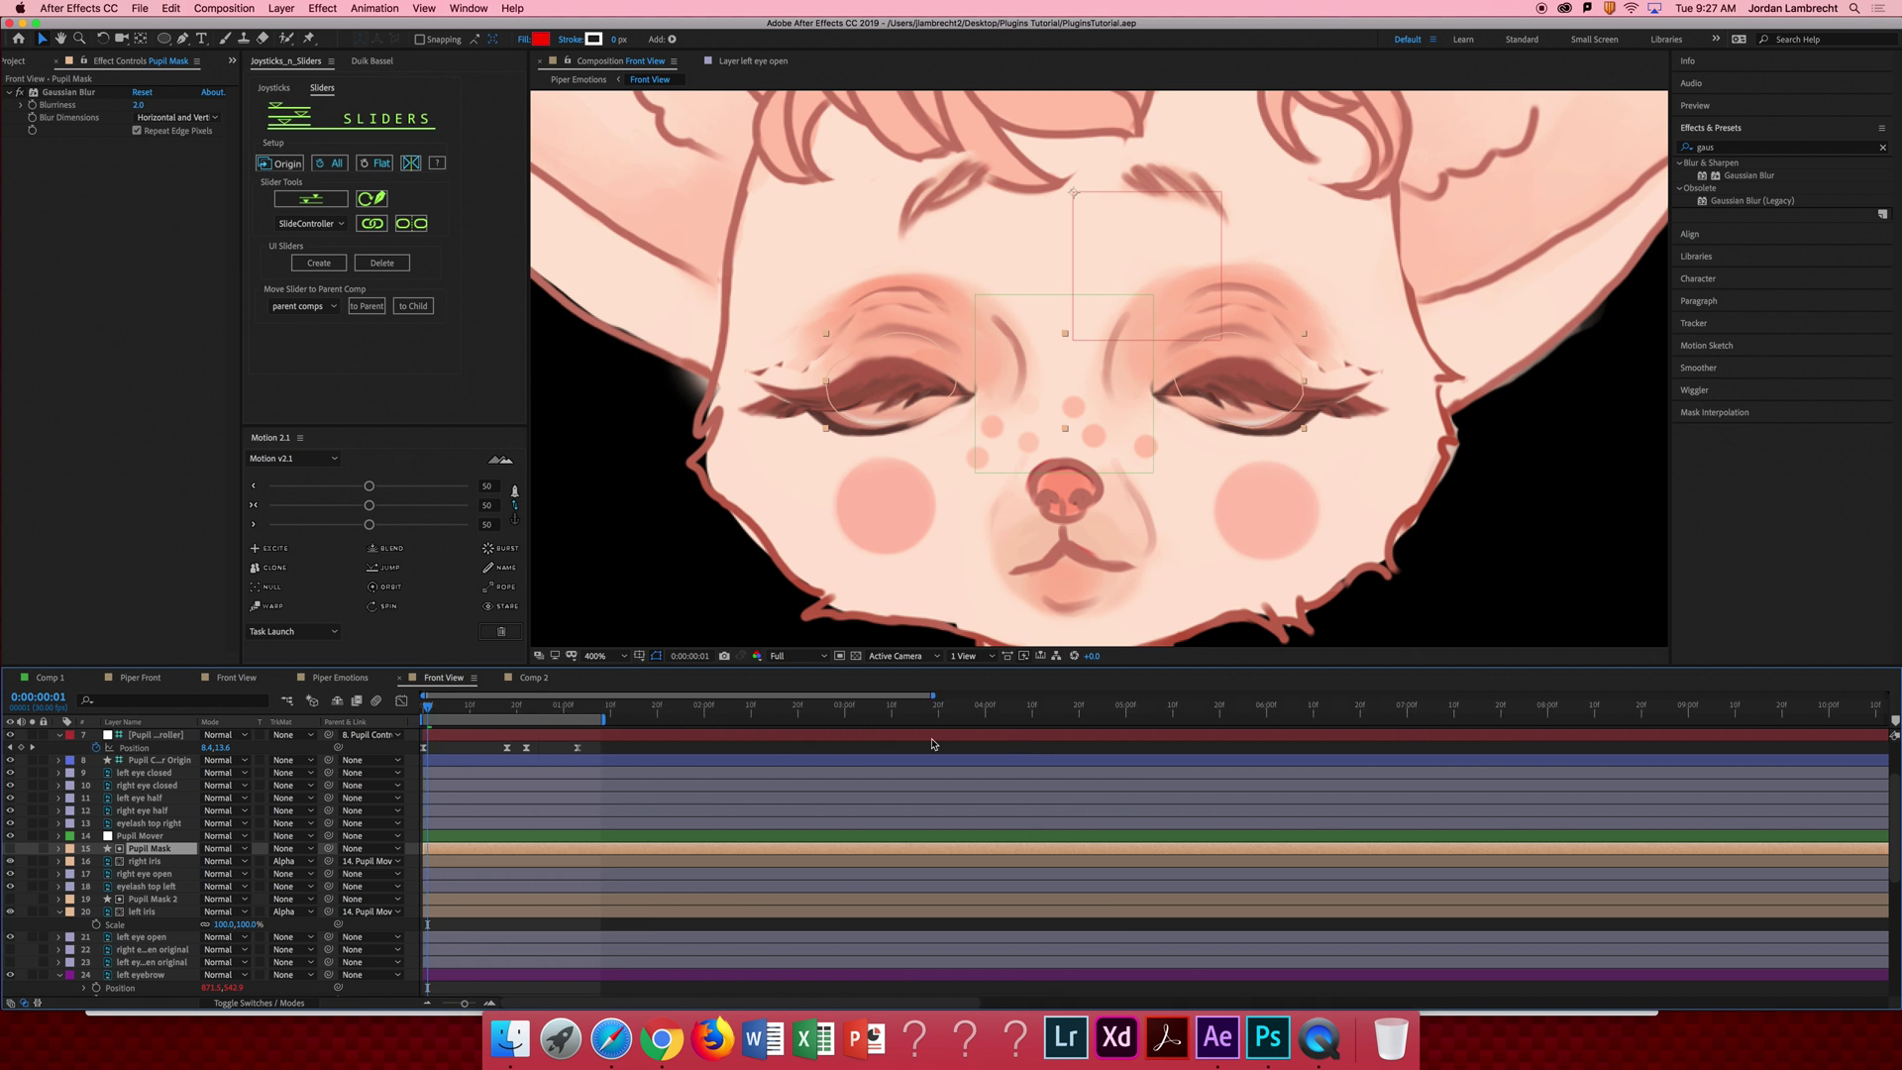
{"action": "left_click", "coordinate": [844, 710]}
{"action": "double_click", "coordinate": [704, 727]}
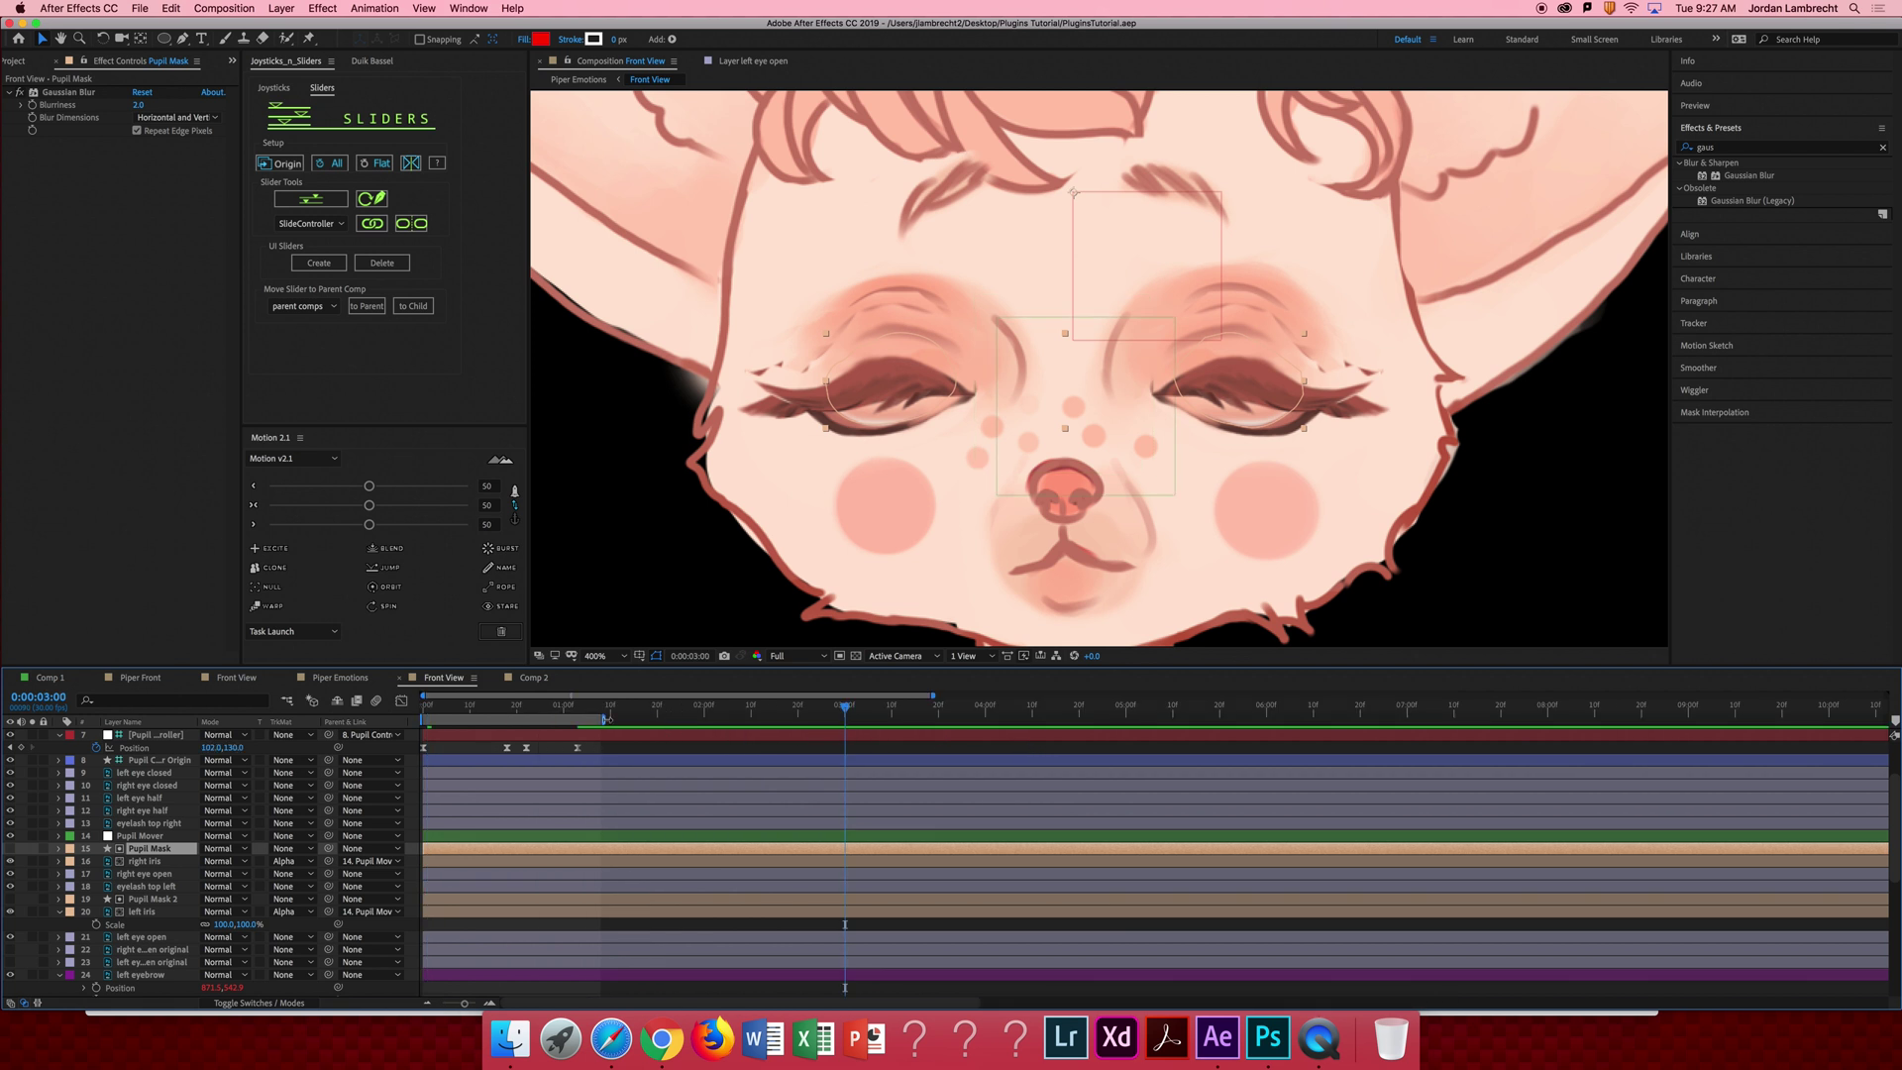
{"action": "key", "text": "equal"}
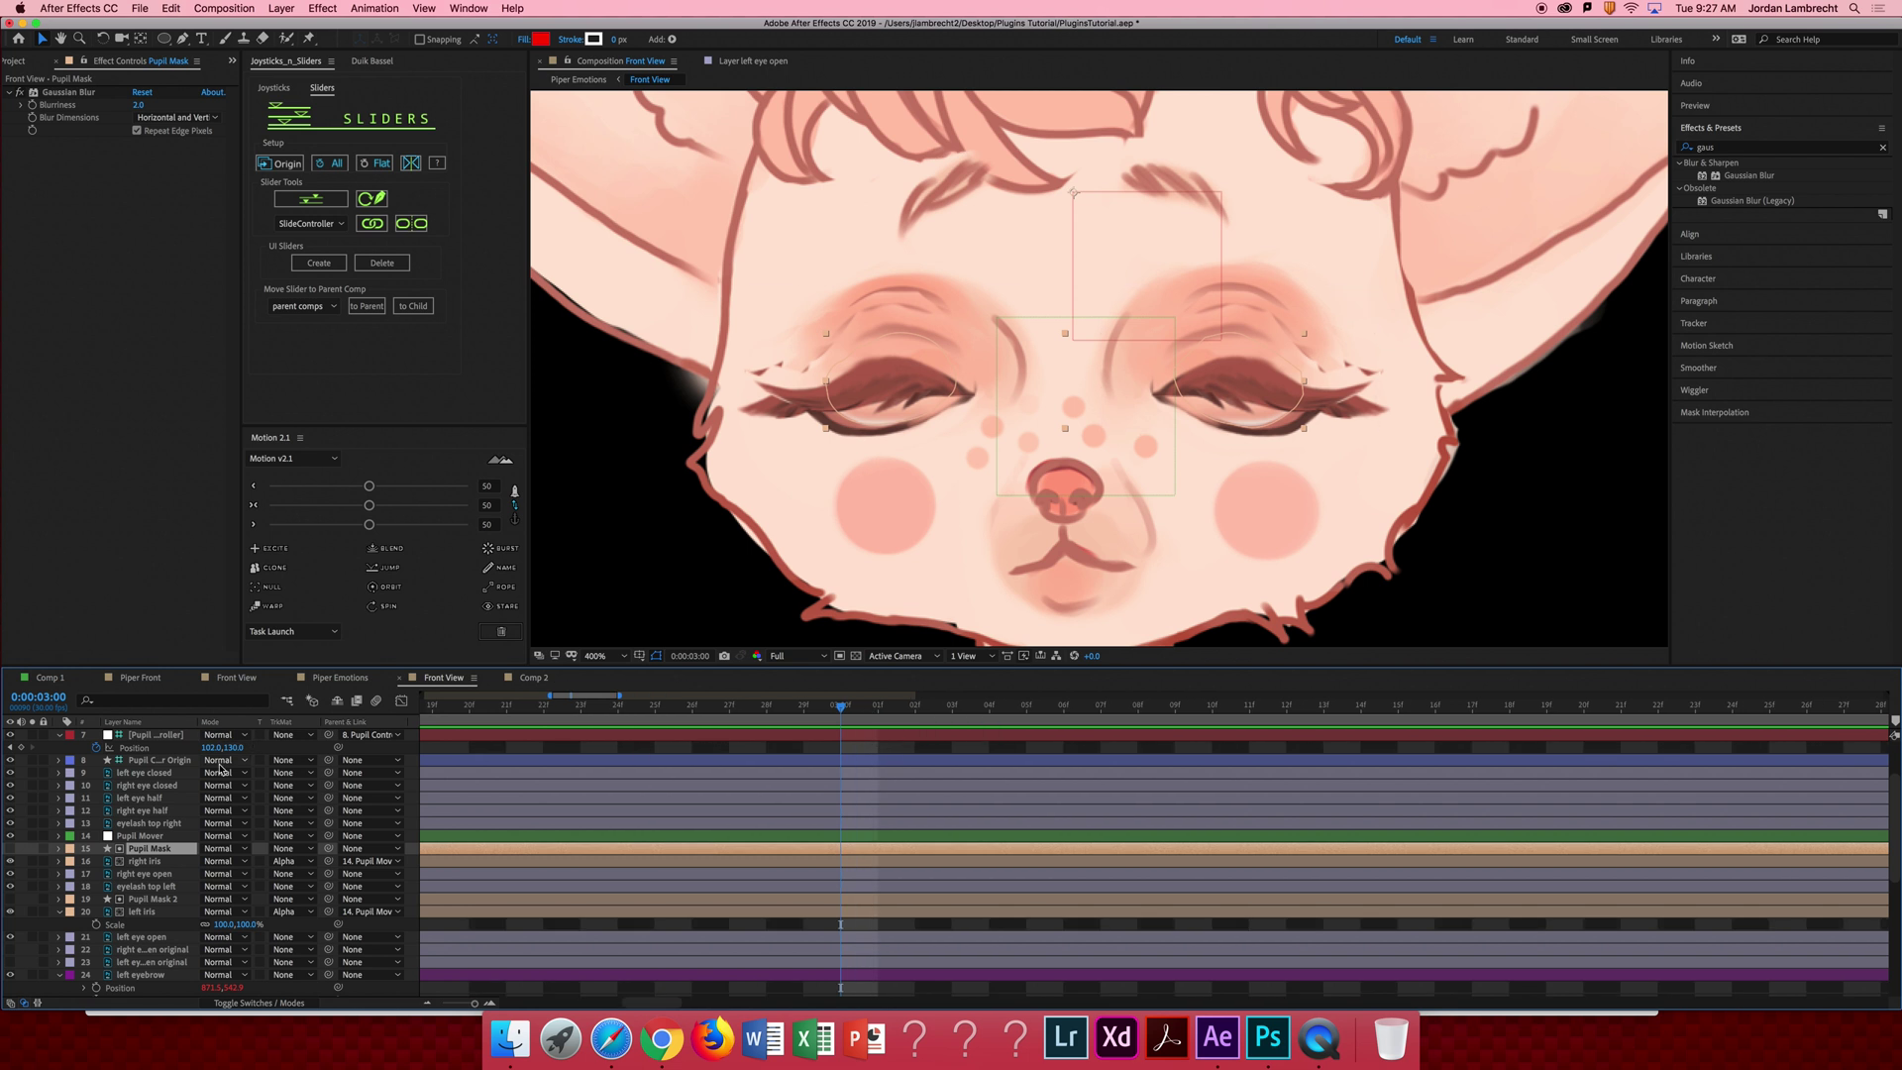
Inspect the eye layers, toggle left eye open visibility, and select right eye open.
{"action": "left_click", "coordinate": [140, 824]}
{"action": "left_click", "coordinate": [143, 775]}
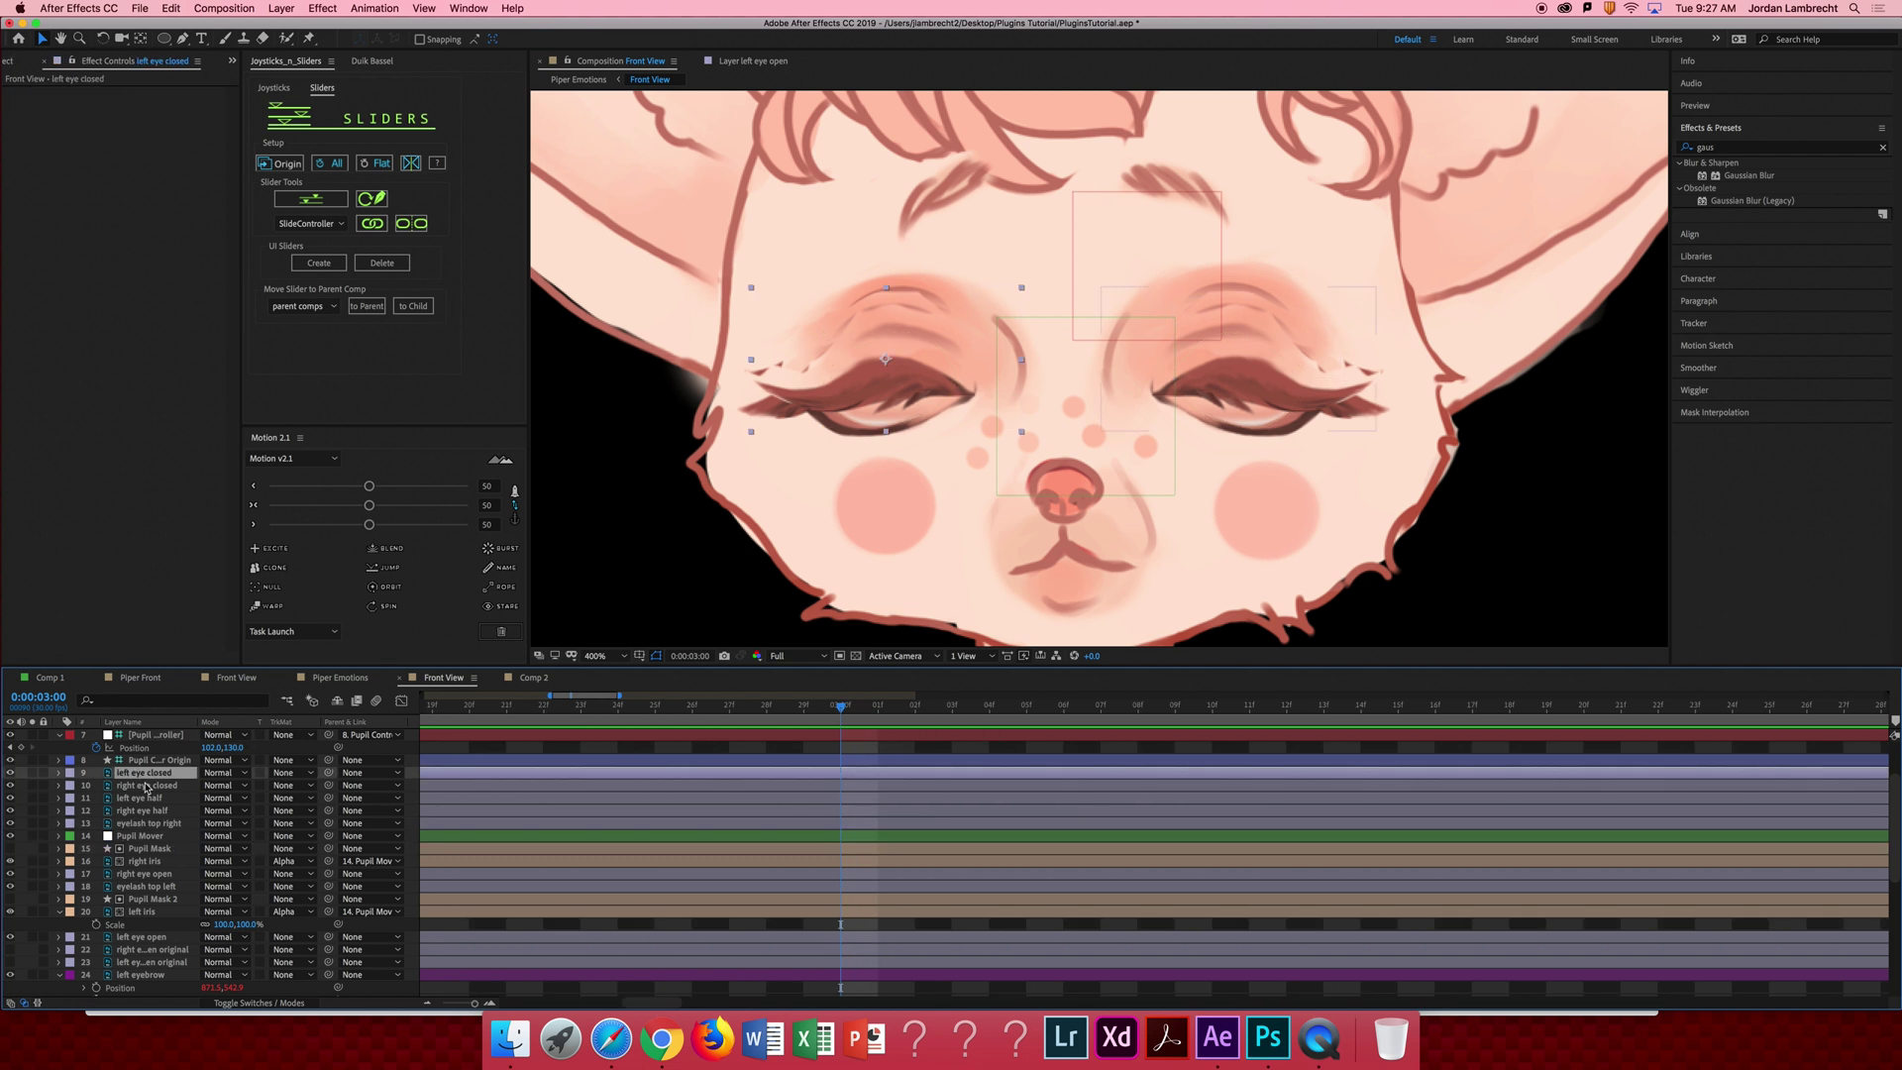
{"action": "left_click", "coordinate": [148, 786]}
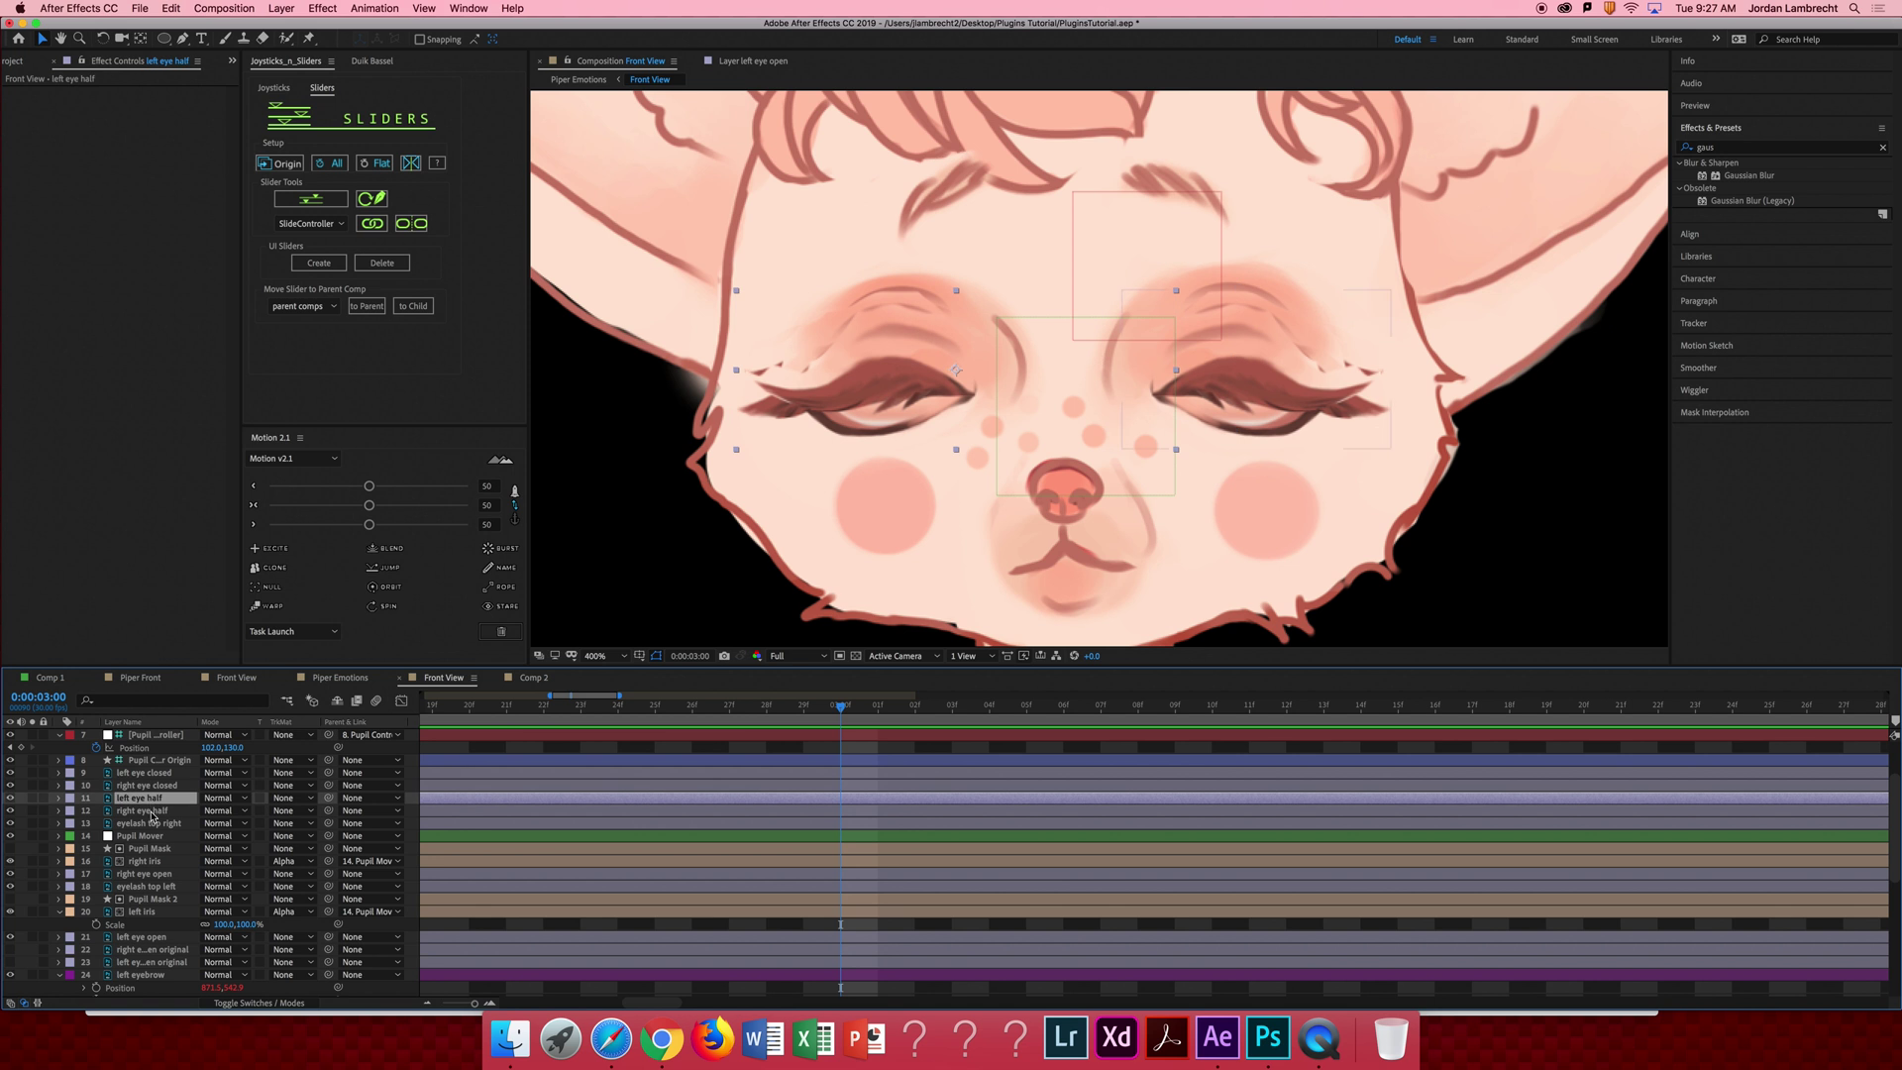
{"action": "left_click", "coordinate": [153, 812]}
{"action": "left_click", "coordinate": [153, 859]}
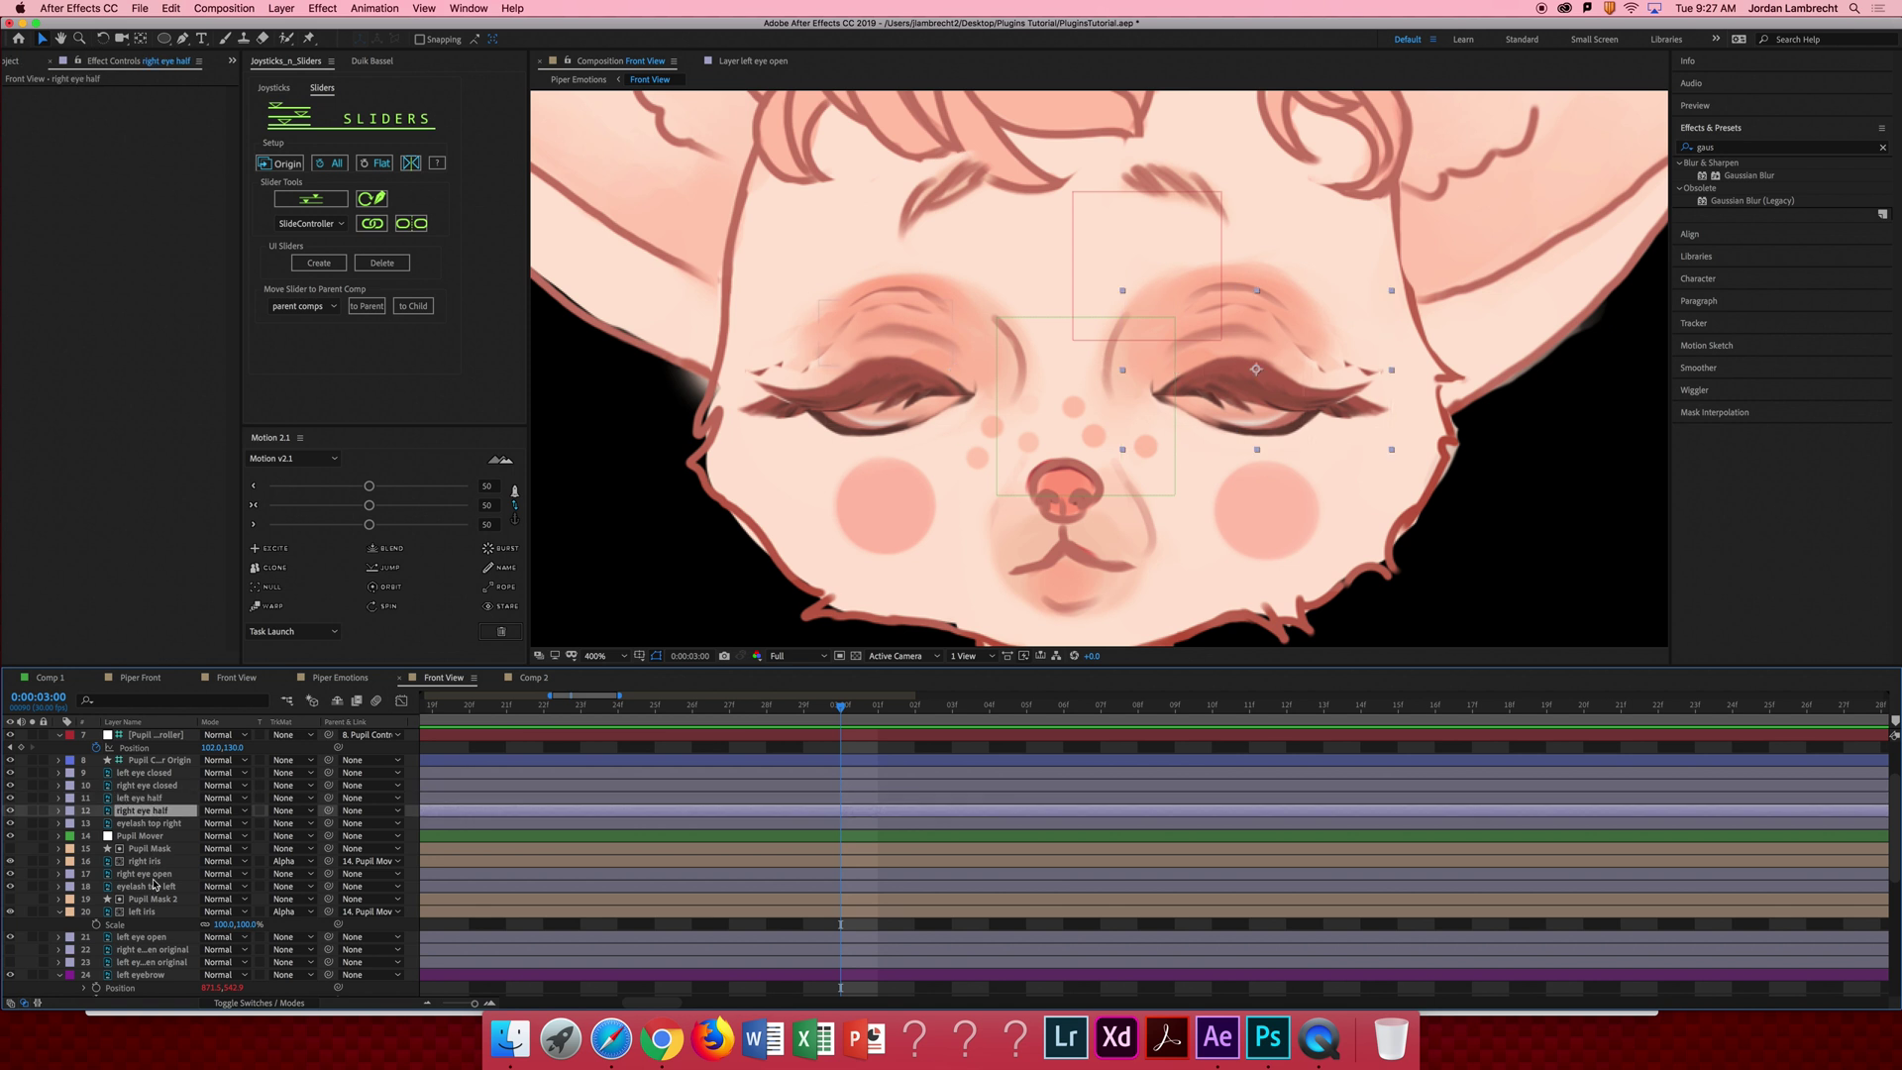
{"action": "left_click", "coordinate": [153, 875]}
{"action": "left_click", "coordinate": [155, 937]}
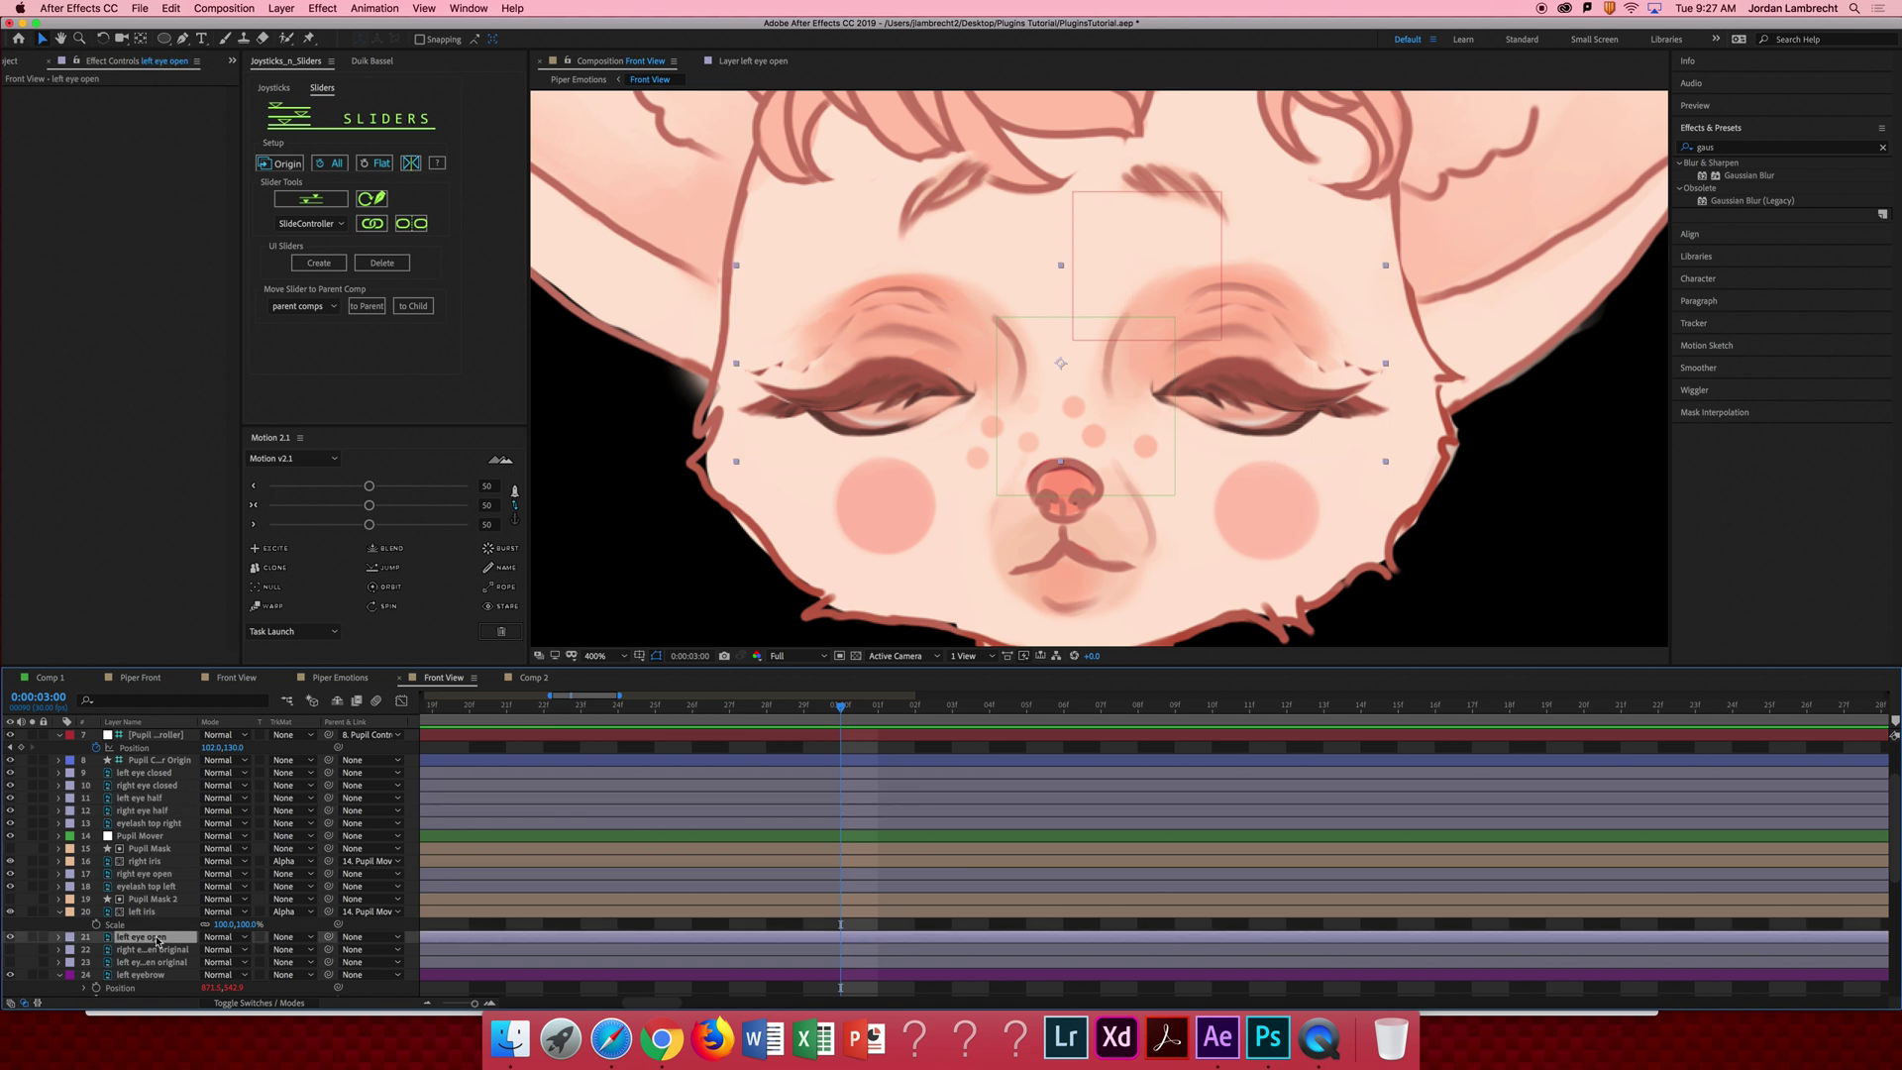
{"action": "left_click", "coordinate": [10, 940]}
{"action": "left_click", "coordinate": [151, 885]}
{"action": "left_click", "coordinate": [152, 874]}
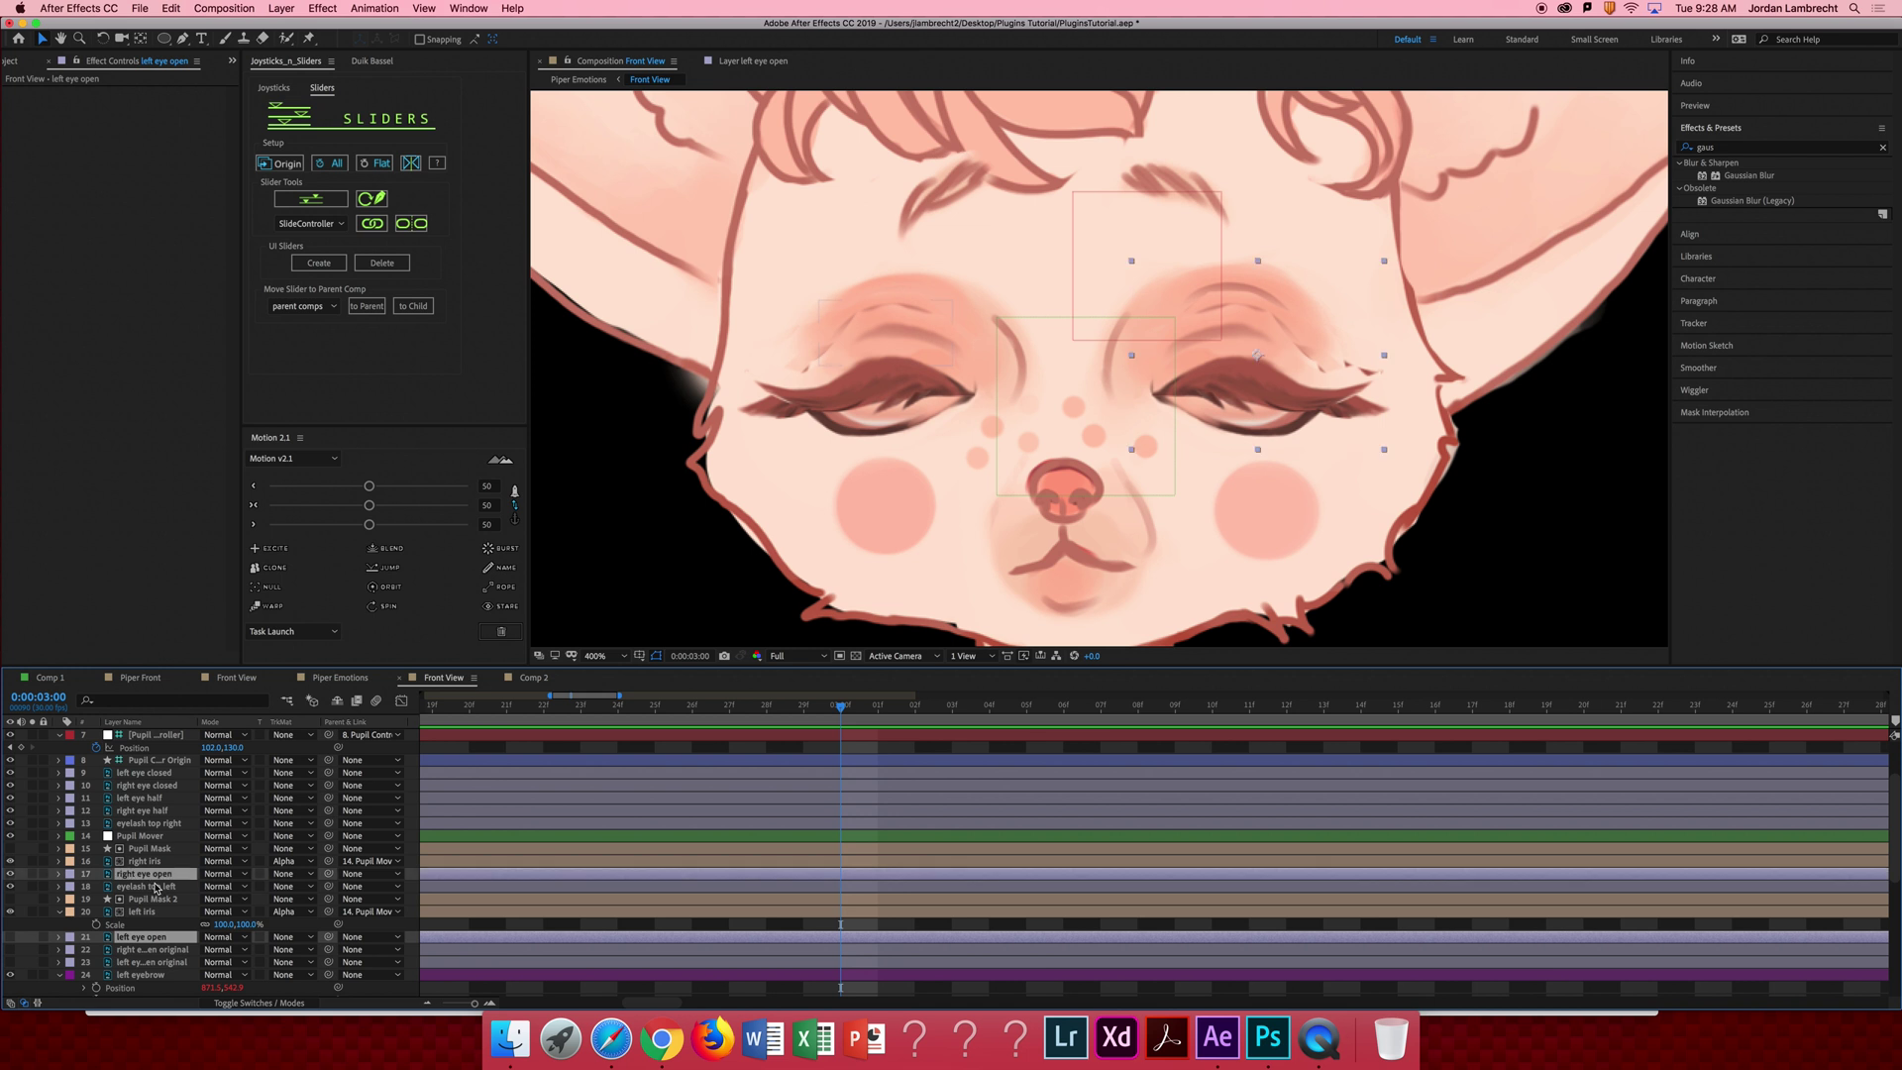
Give the selected eye and eyelash layers the Orange label.
{"action": "left_click", "coordinate": [143, 824], "text": "shift"}
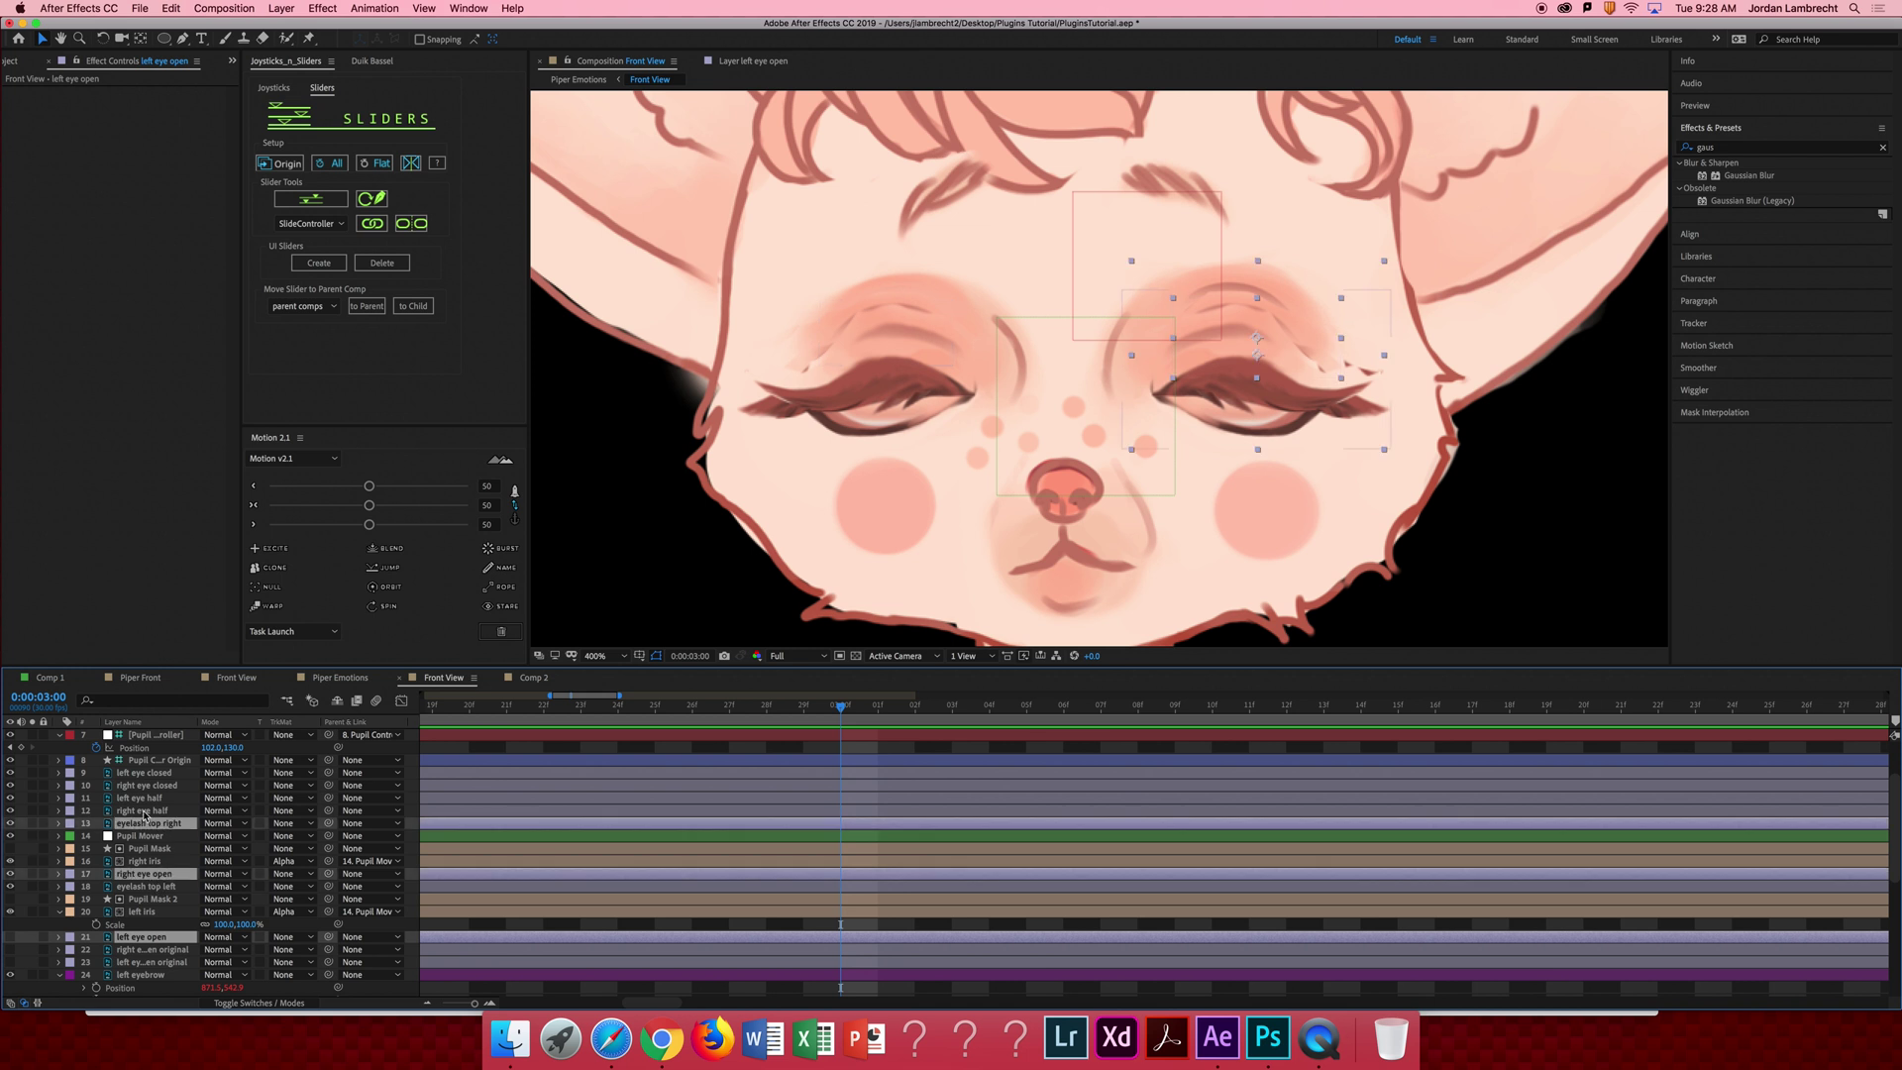
{"action": "left_click", "coordinate": [142, 785], "text": "shift"}
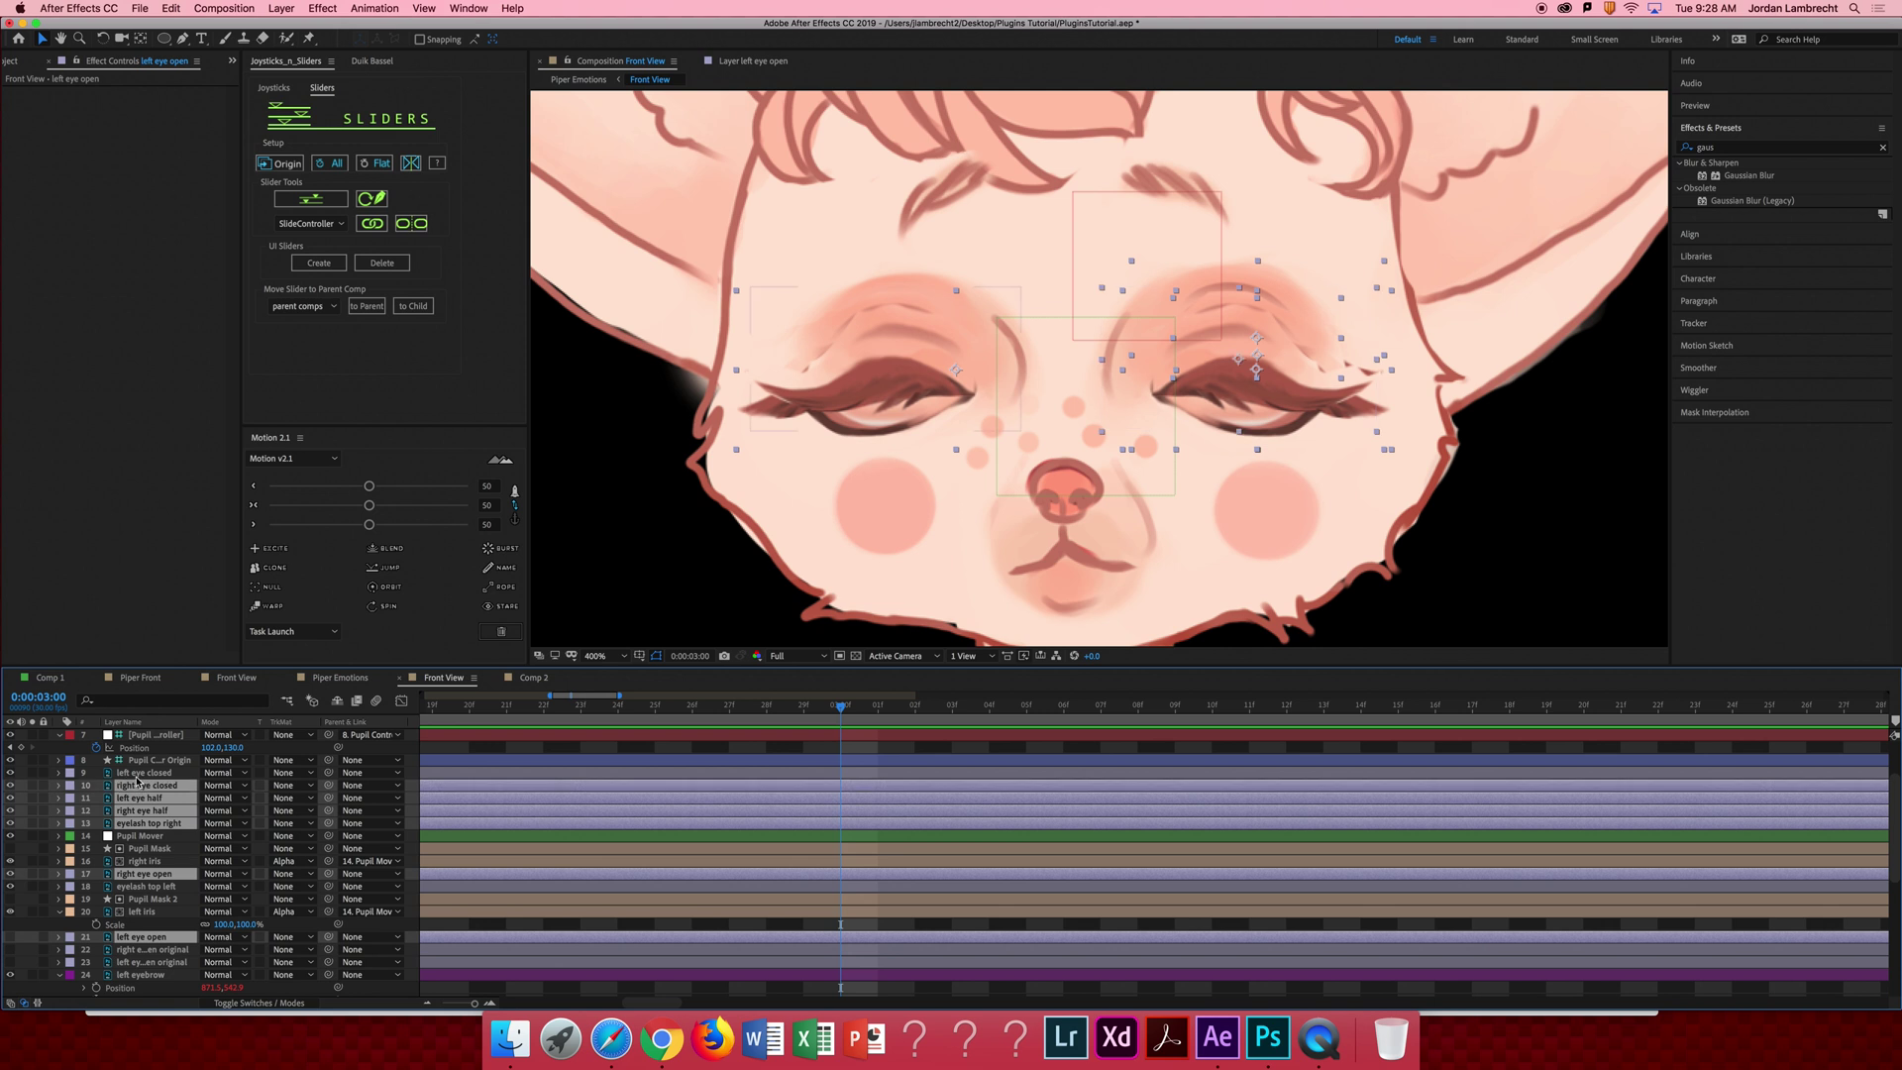
{"action": "left_click", "coordinate": [137, 774], "text": "shift"}
{"action": "left_click", "coordinate": [70, 796]}
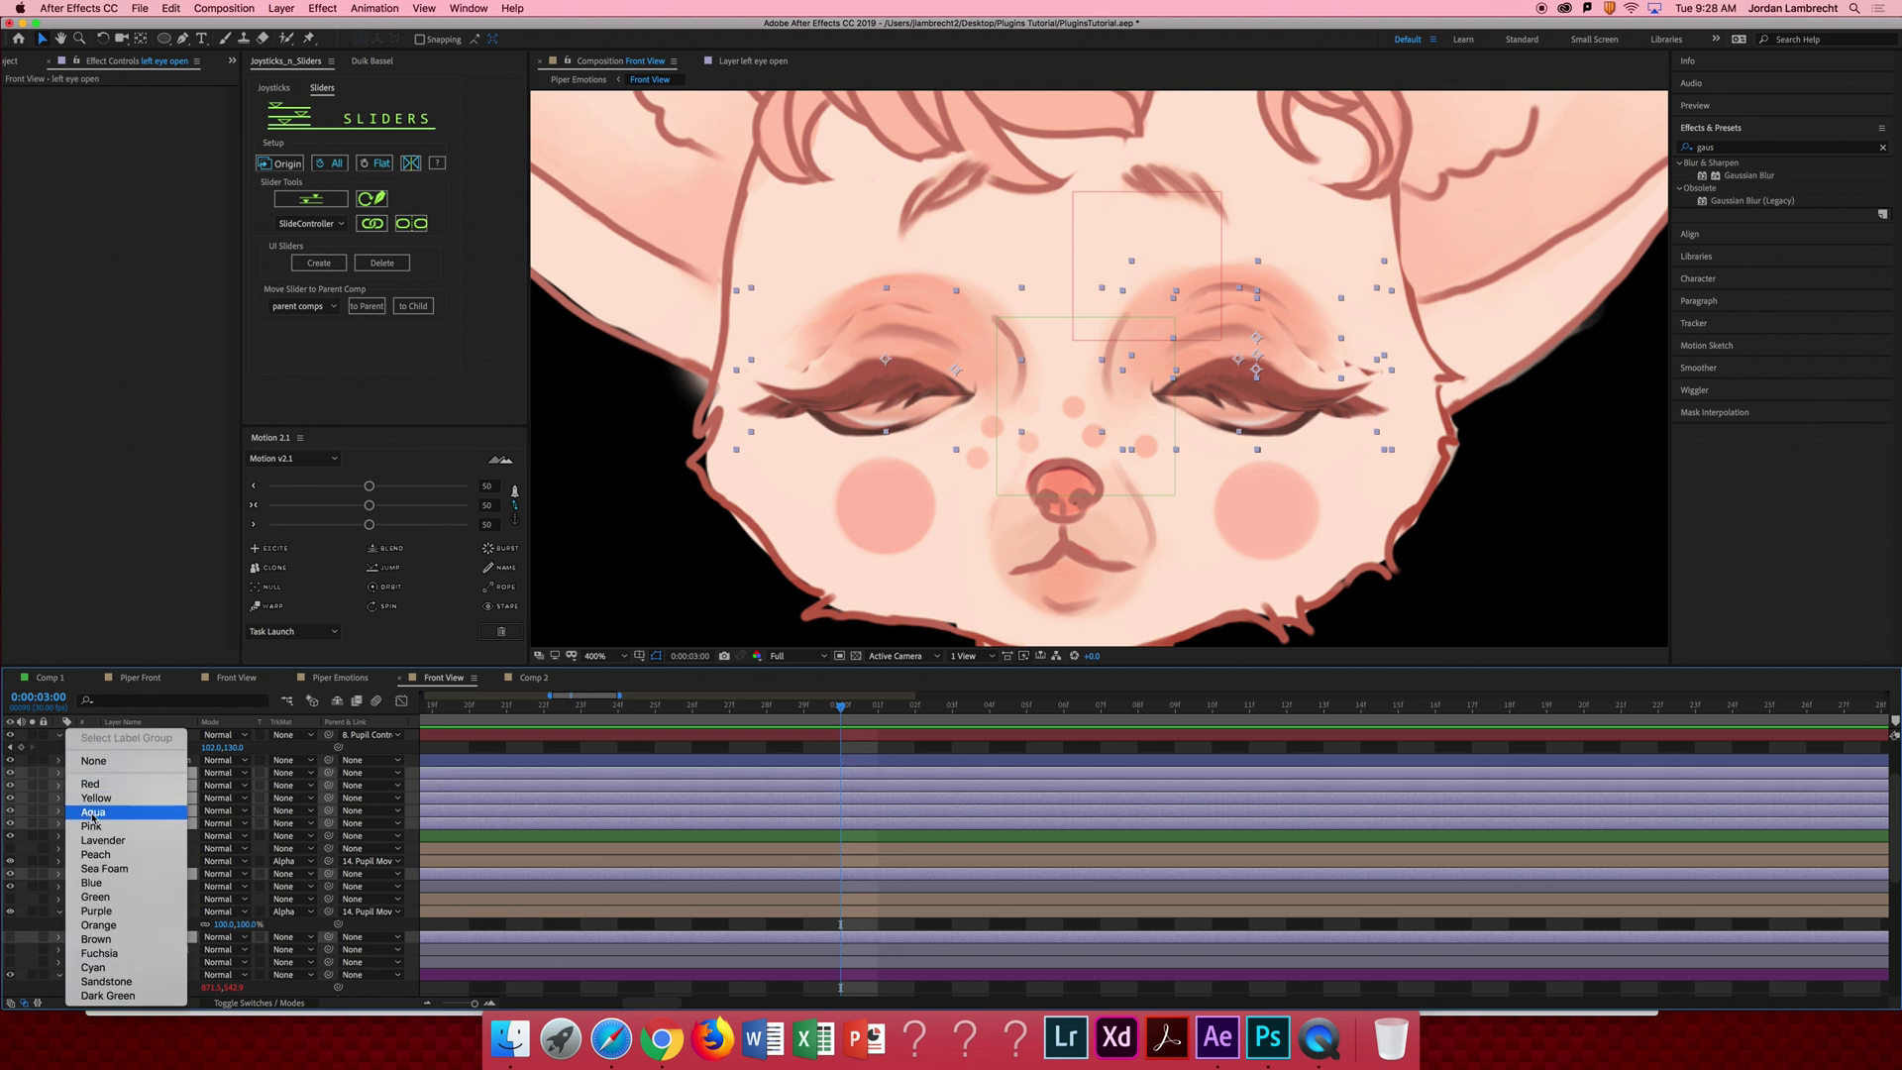
{"action": "left_click", "coordinate": [105, 936]}
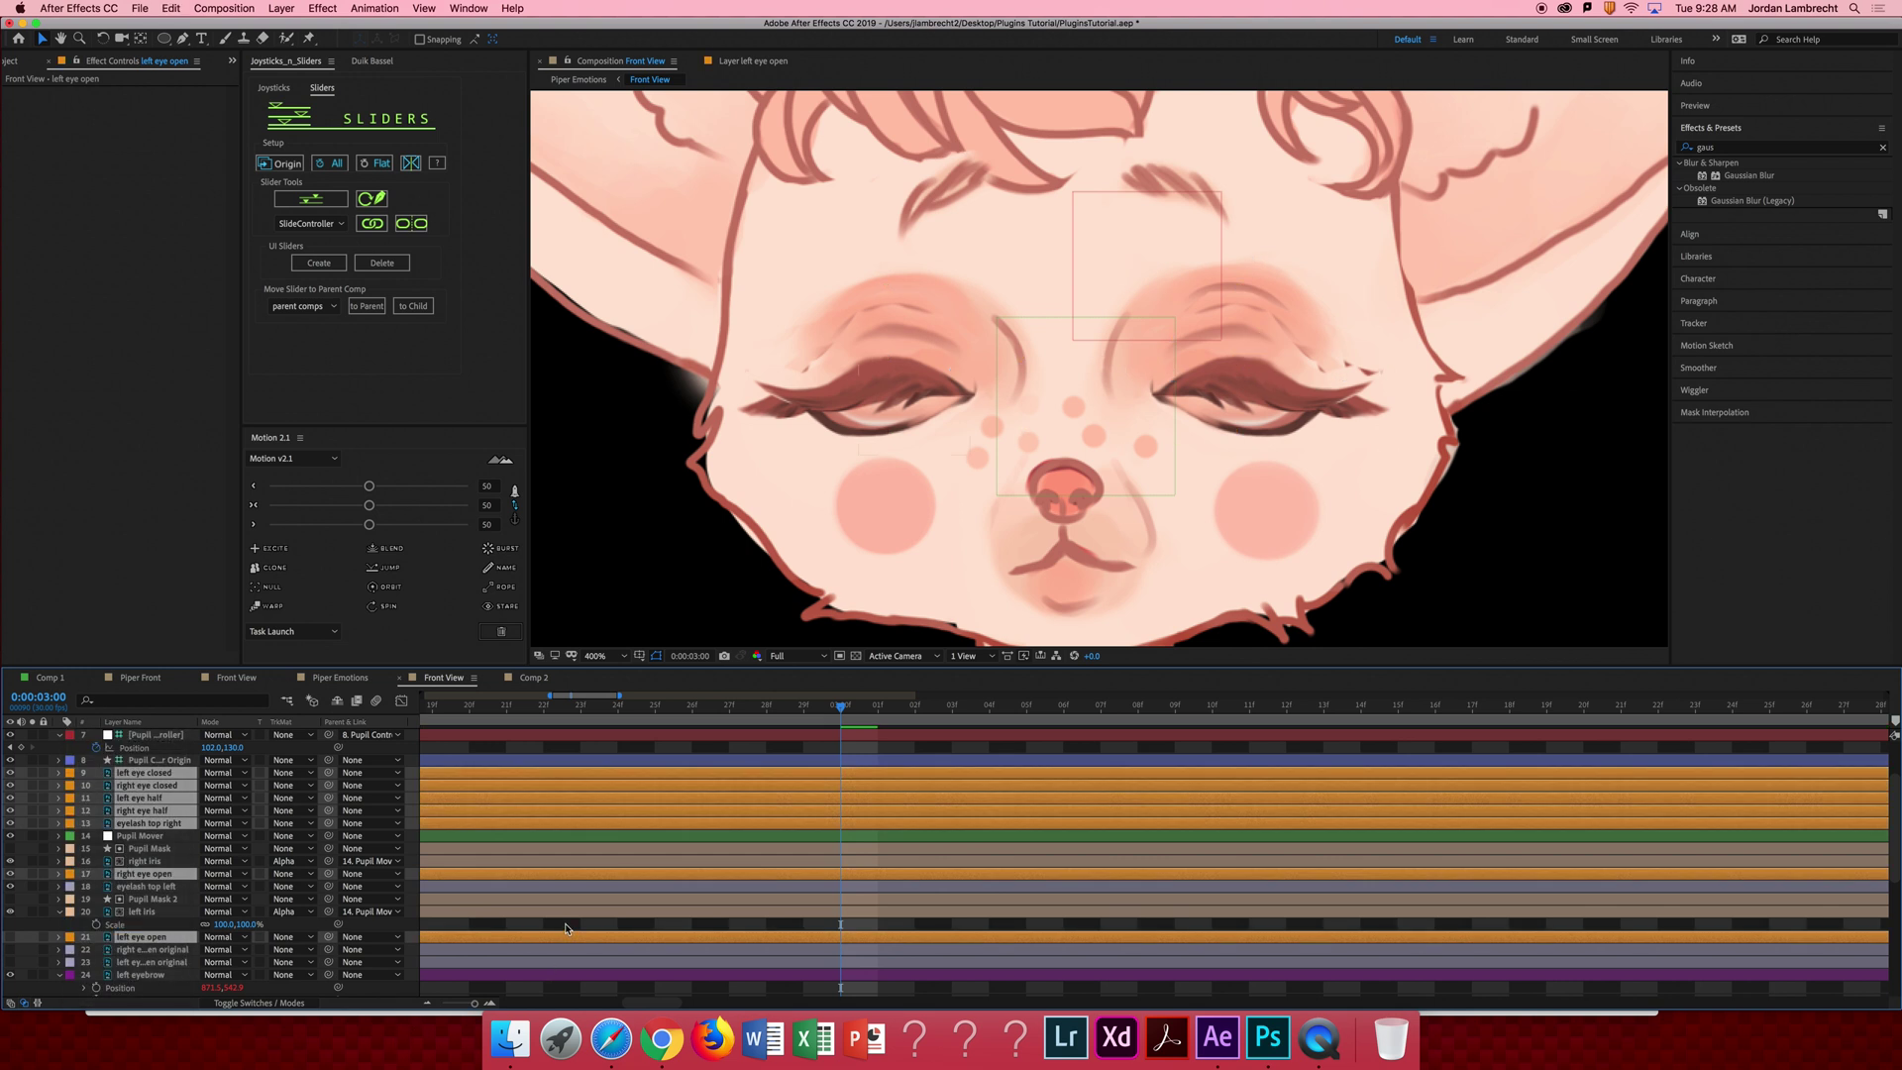
Show the Opacity property for the open, closed, half and eyelash eye layers.
{"action": "left_click", "coordinate": [797, 931]}
{"action": "left_click", "coordinate": [841, 876]}
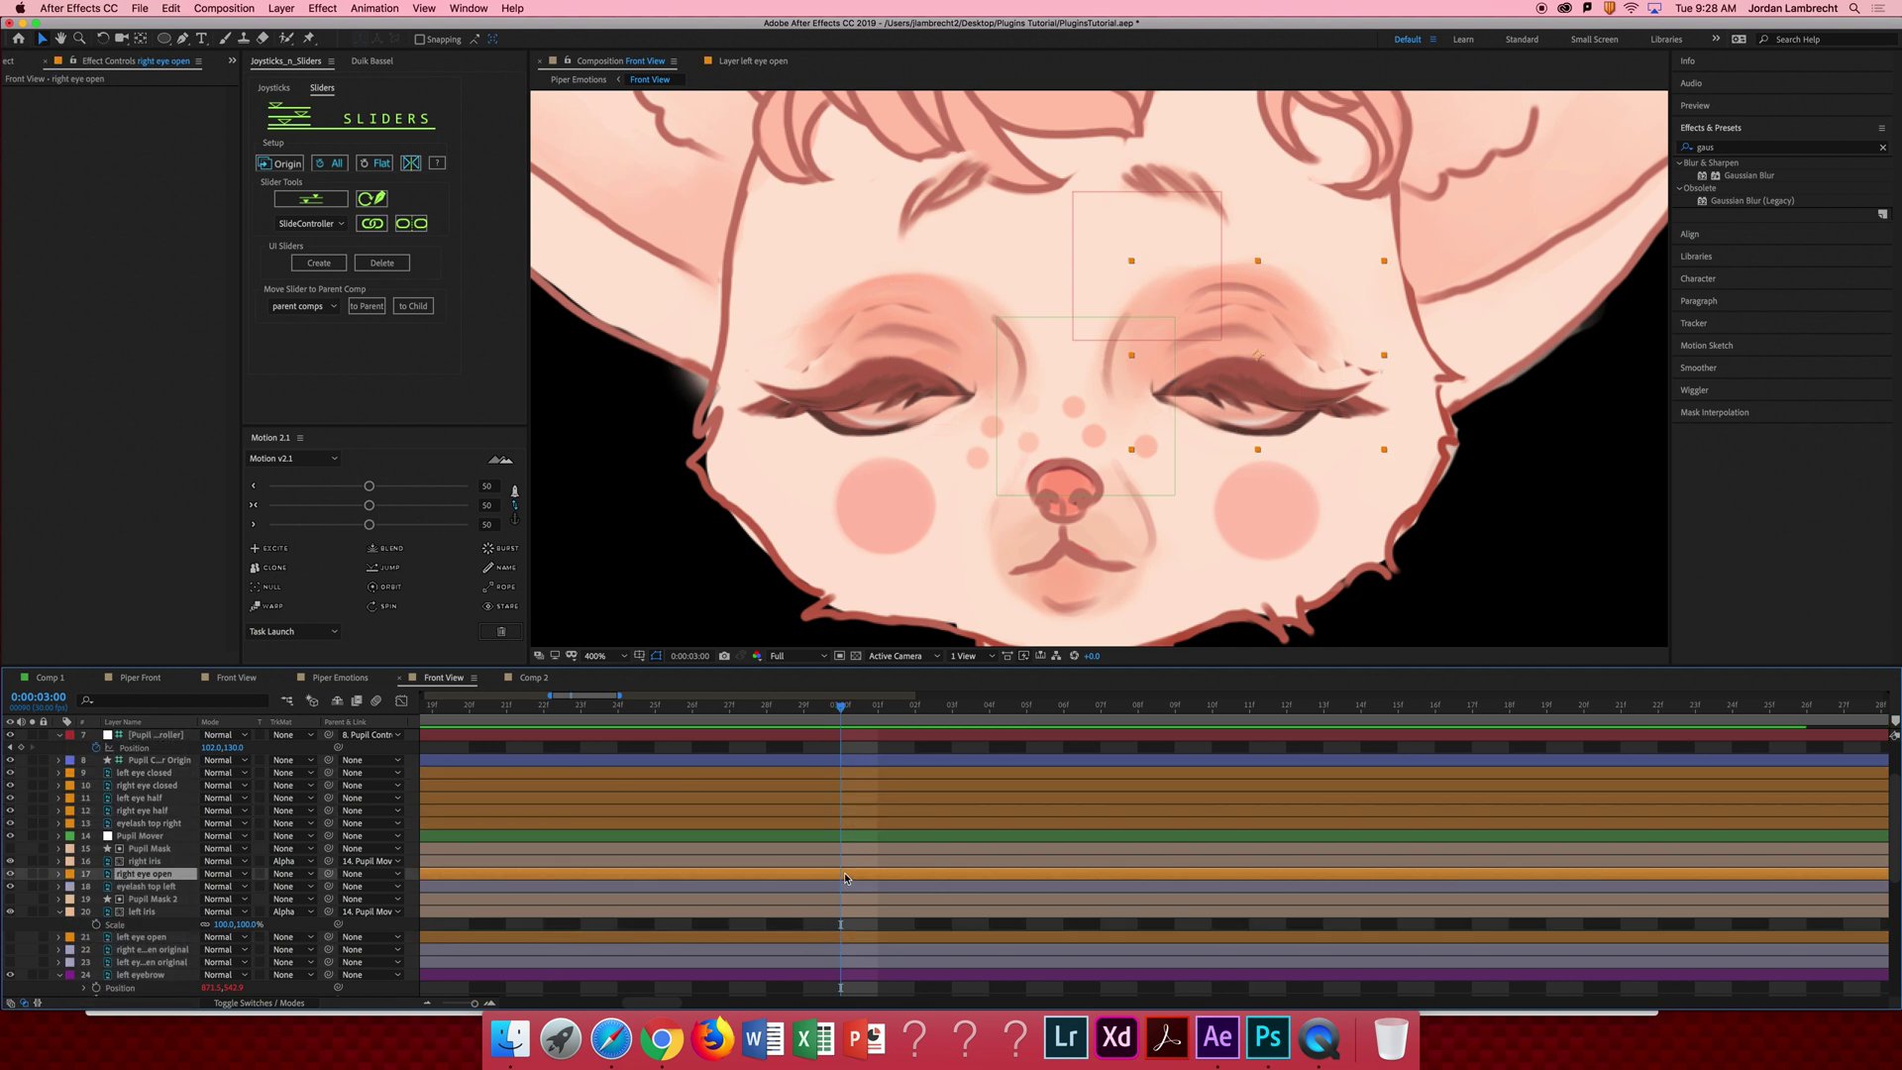
{"action": "left_click", "coordinate": [843, 939], "text": "shift"}
{"action": "left_click", "coordinate": [859, 937]}
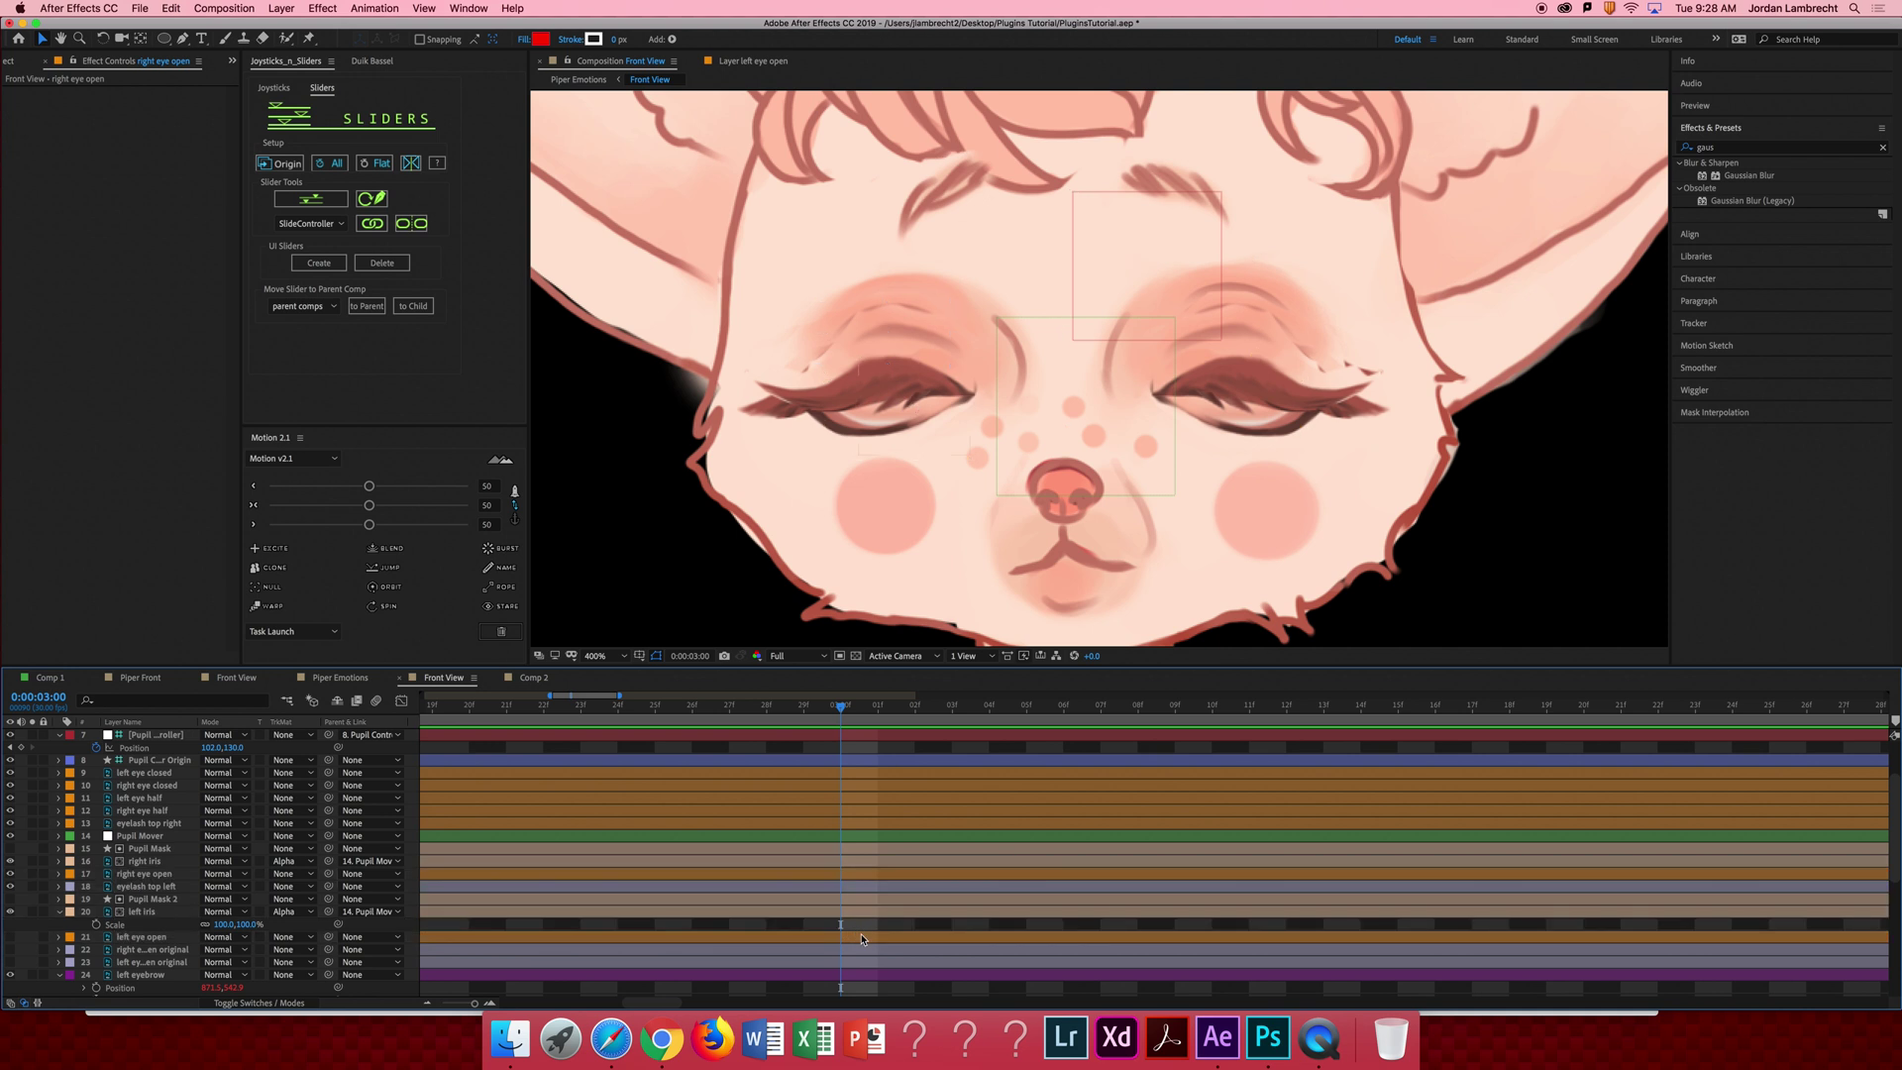
{"action": "left_click", "coordinate": [859, 875]}
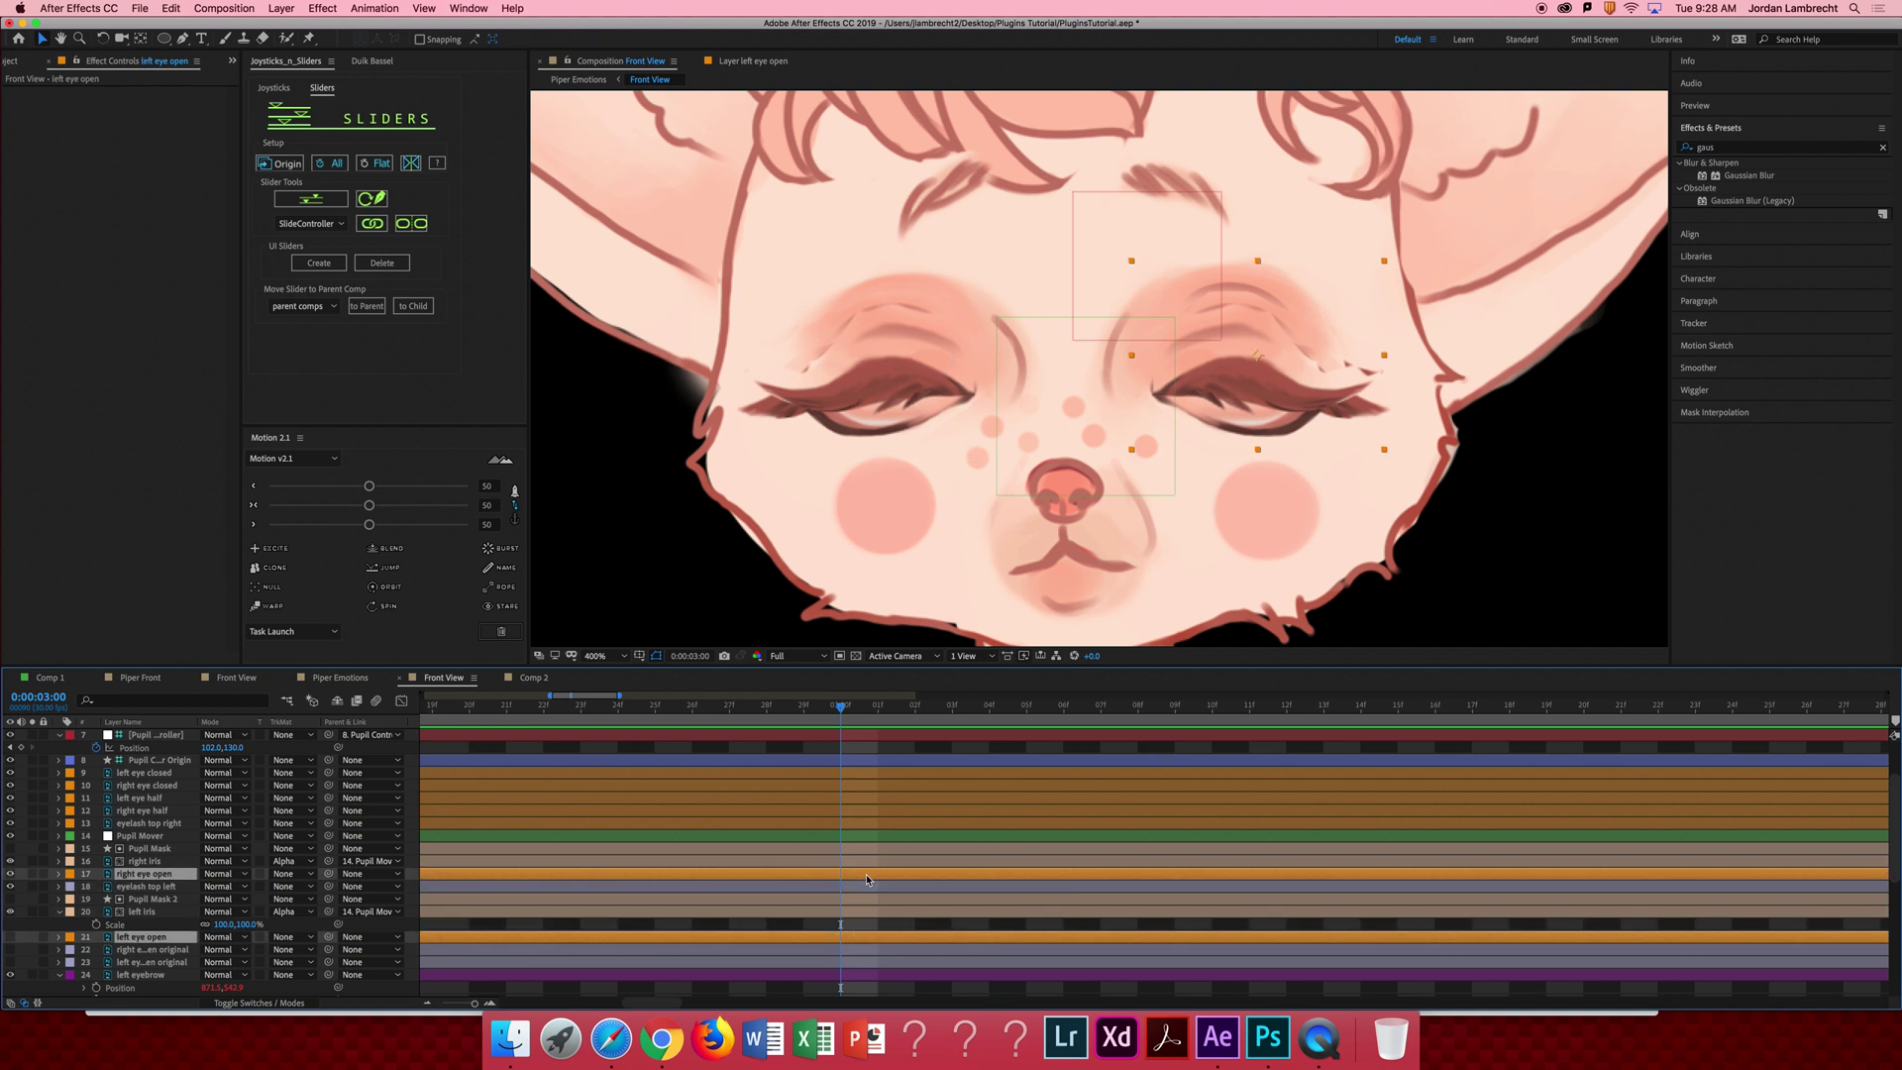
{"action": "key", "text": "t"}
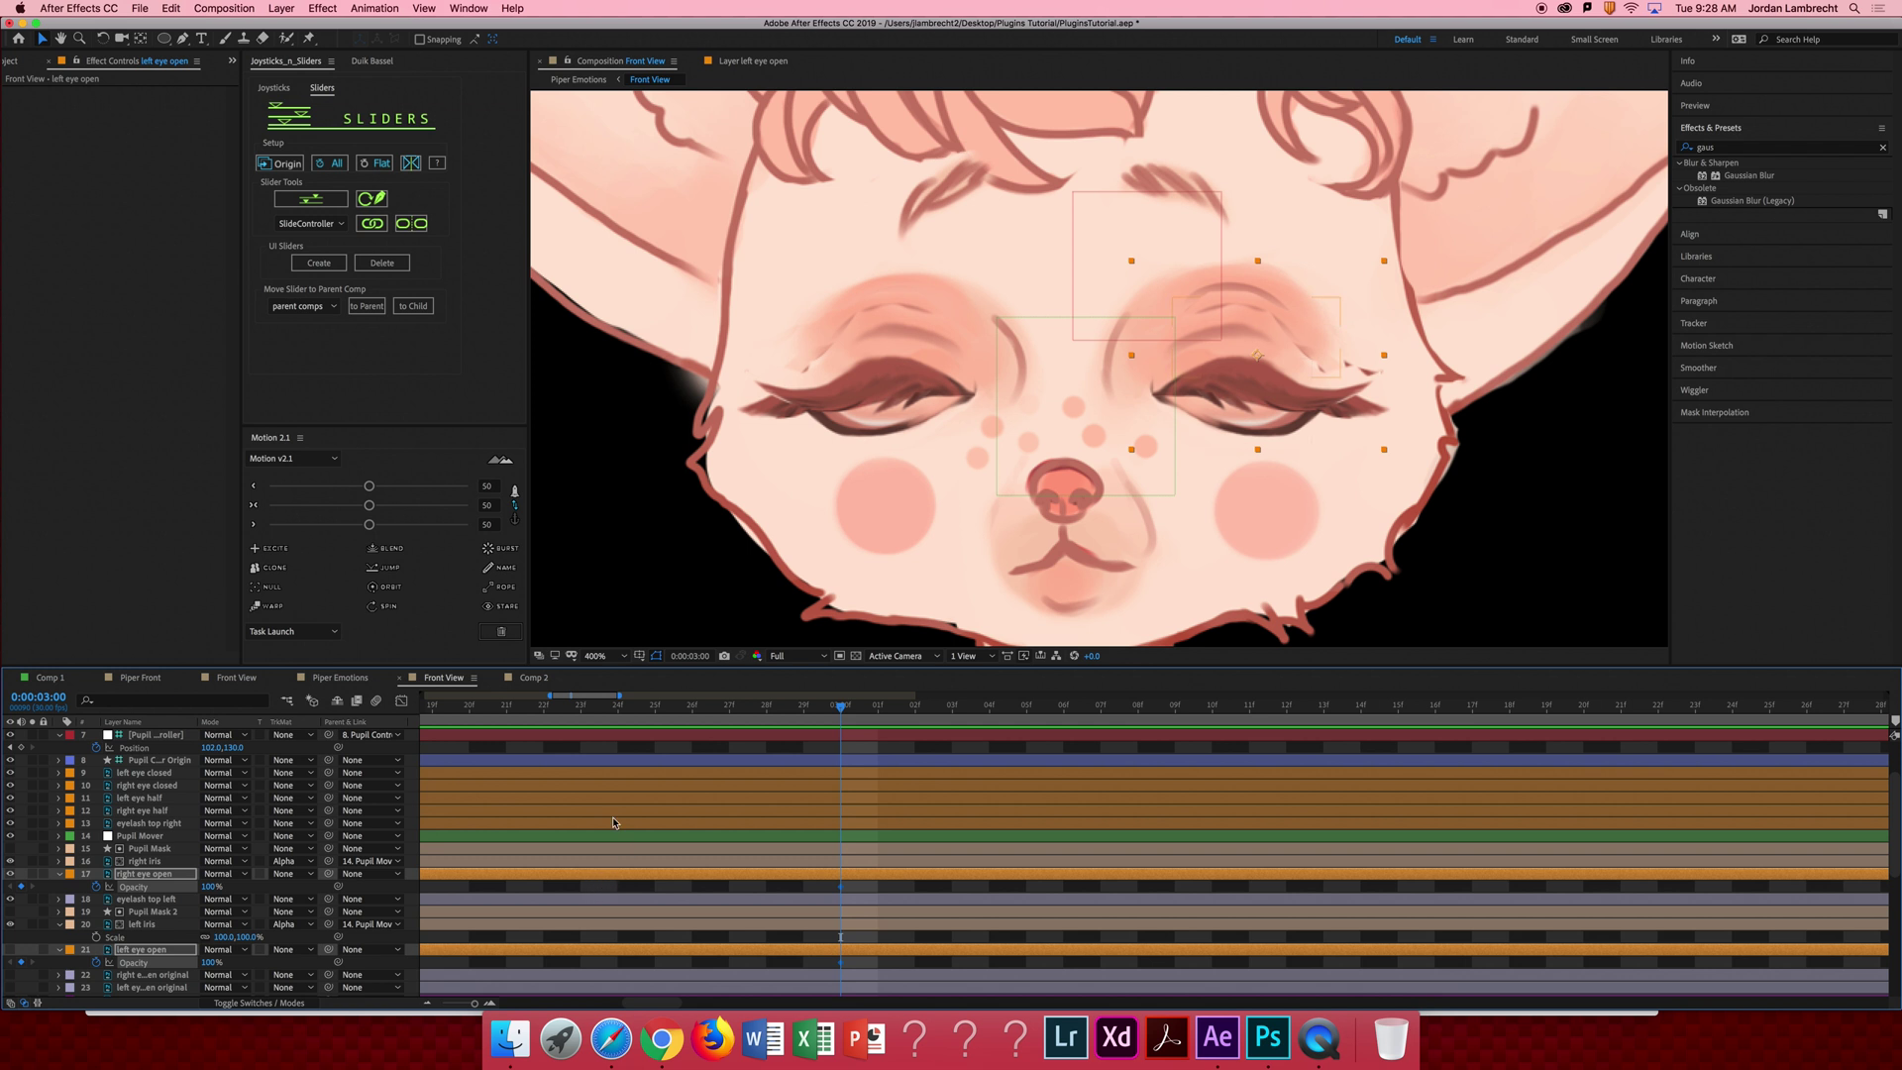
{"action": "left_click", "coordinate": [150, 772]}
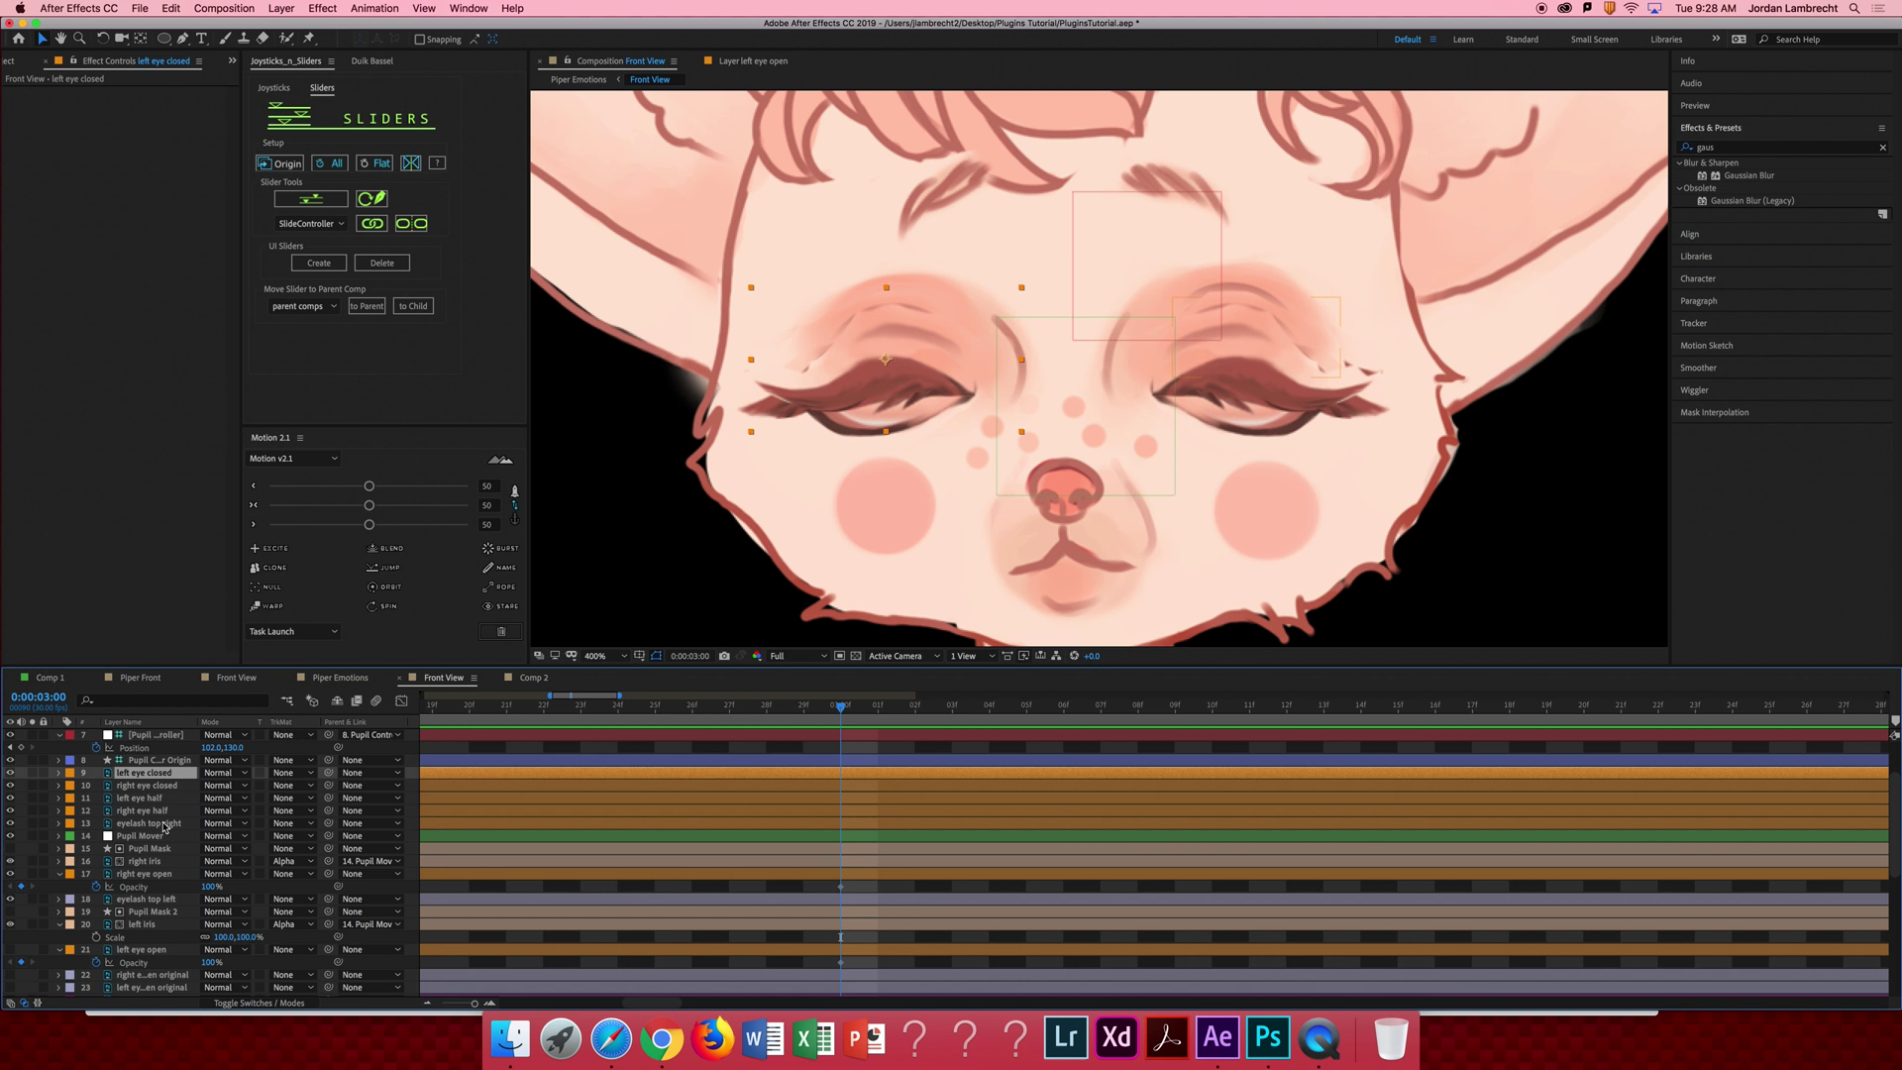
{"action": "left_click", "coordinate": [167, 824], "text": "shift"}
{"action": "key", "text": "t"}
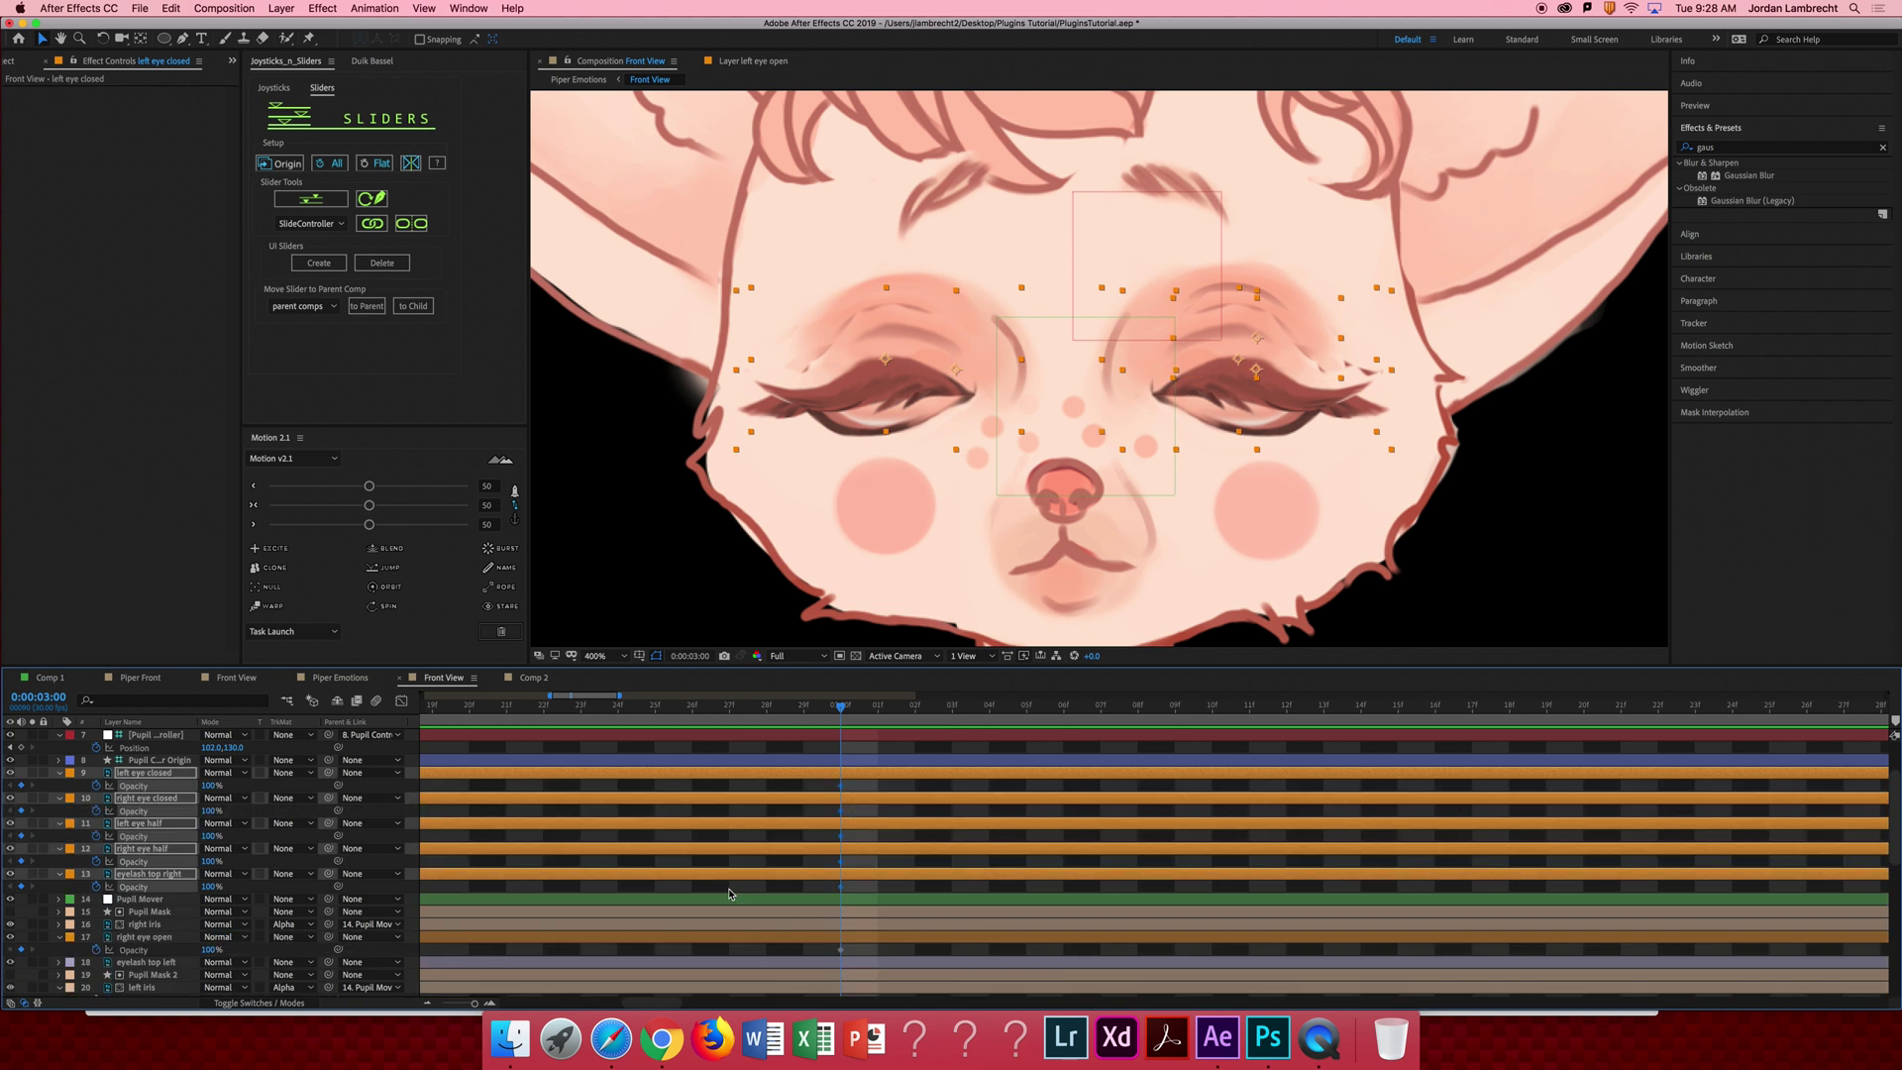
{"action": "scroll", "coordinate": [238, 832], "scroll_direction": "down", "scroll_amount": 5}
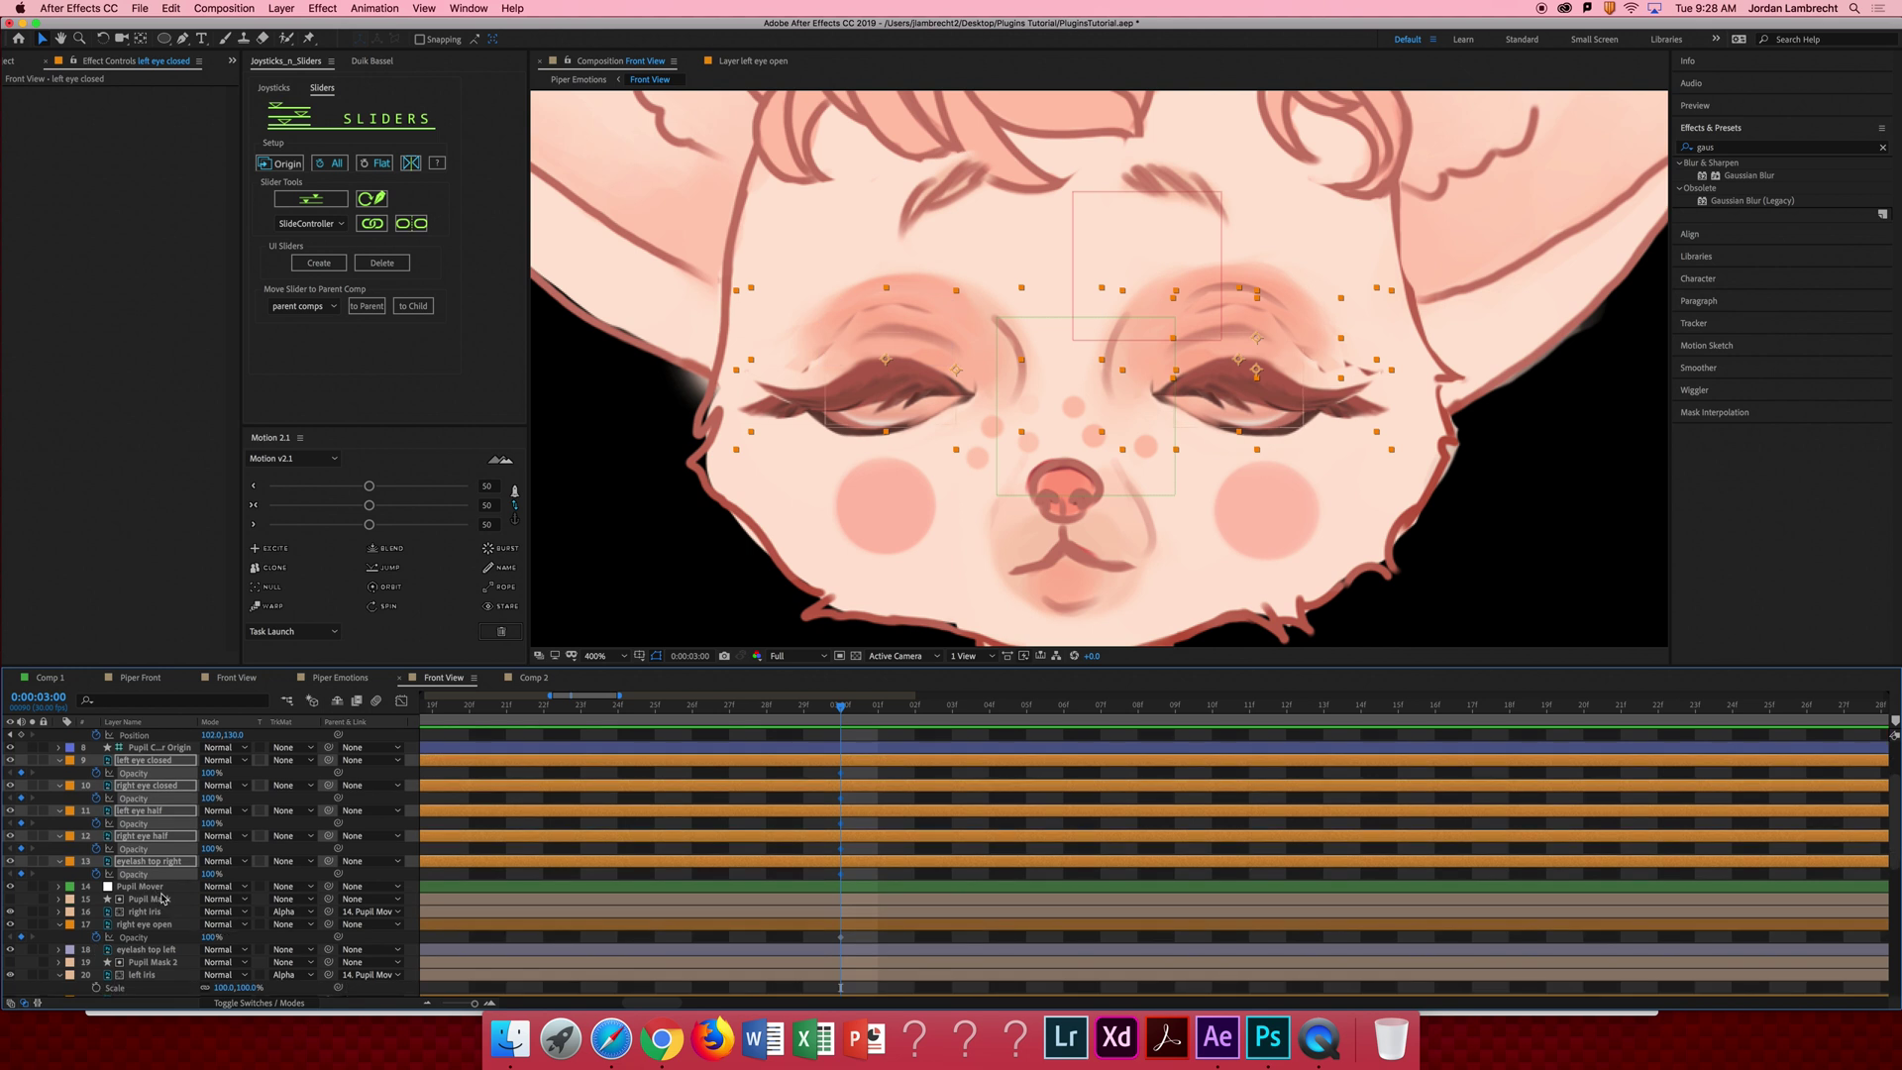
{"action": "scroll", "coordinate": [194, 862], "scroll_direction": "down", "scroll_amount": 5}
{"action": "scroll", "coordinate": [175, 875], "scroll_direction": "down", "scroll_amount": 5}
{"action": "scroll", "coordinate": [176, 874], "scroll_direction": "down", "scroll_amount": 3}
Maximize the timeline and mark the mouth-to-tail, original eye and eyebrow layers shy.
{"action": "key", "text": "grave"}
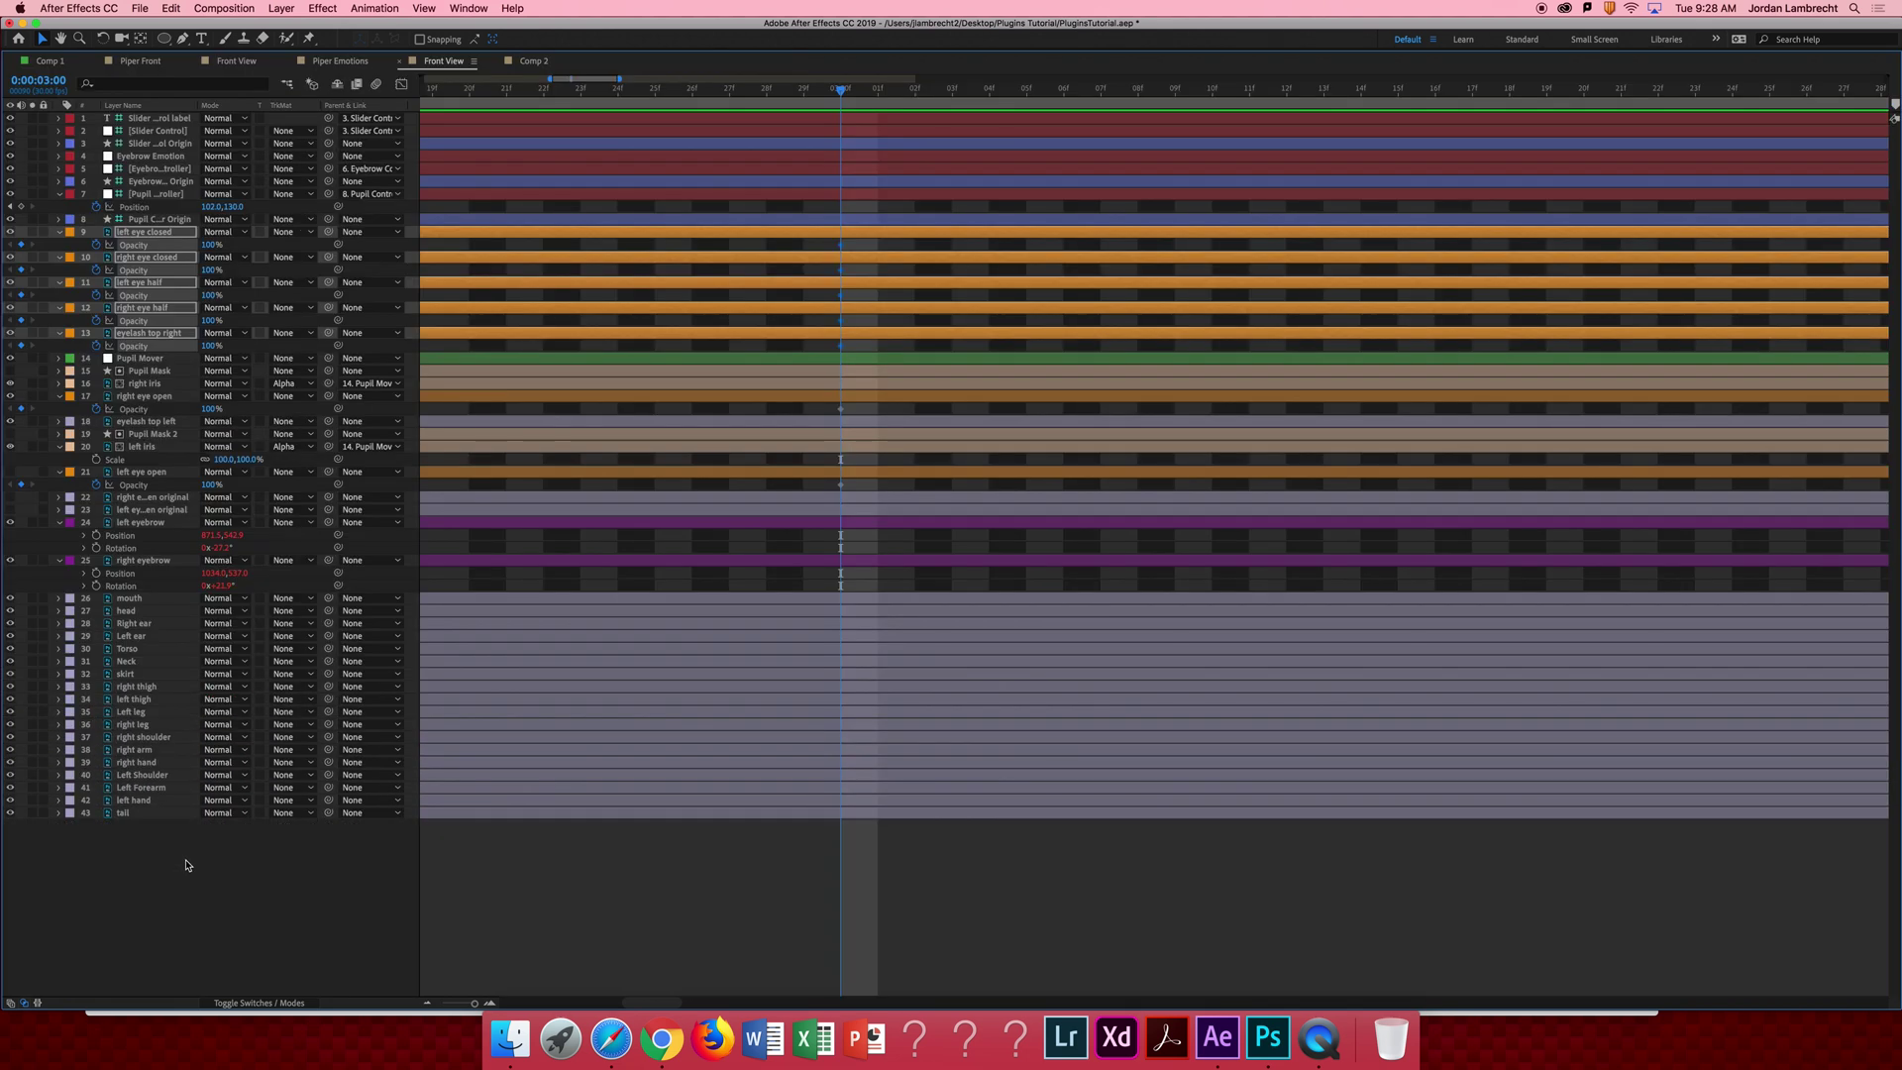
{"action": "left_click", "coordinate": [156, 600]}
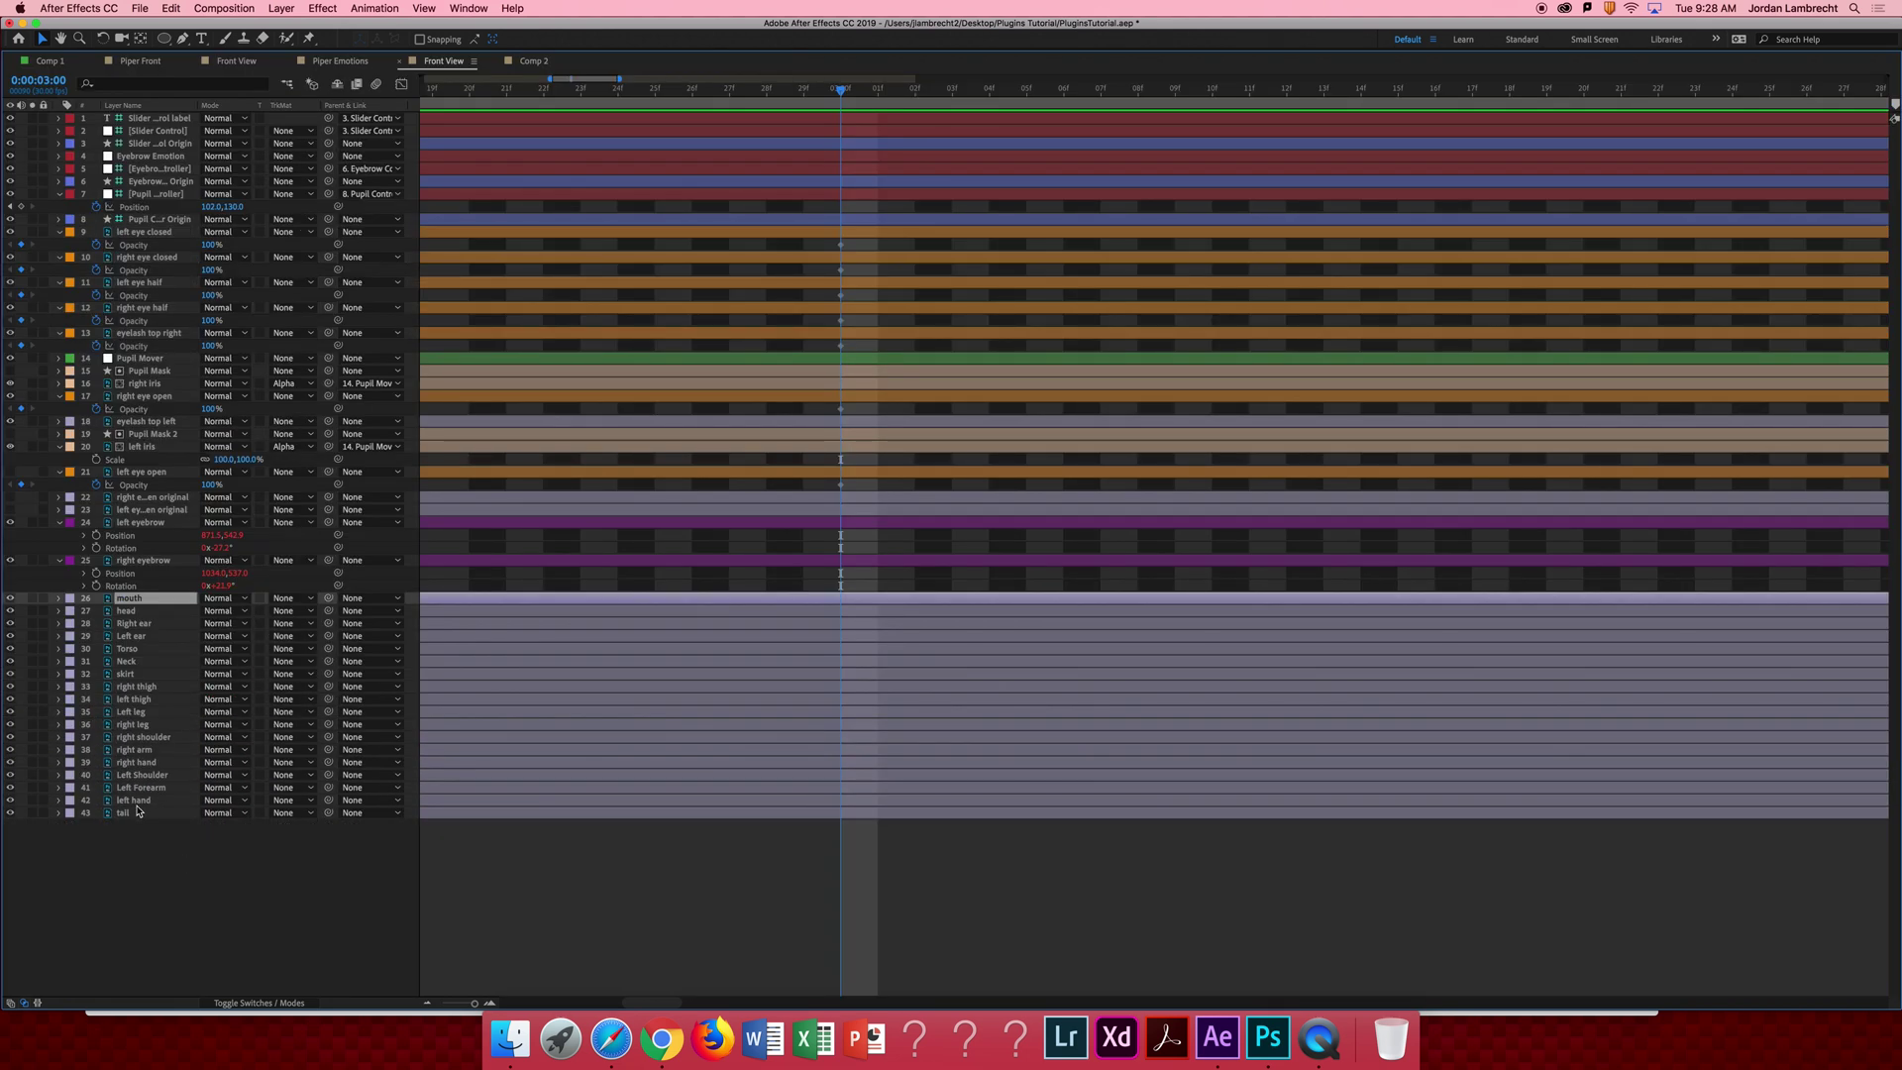
{"action": "left_click", "coordinate": [238, 813], "text": "shift"}
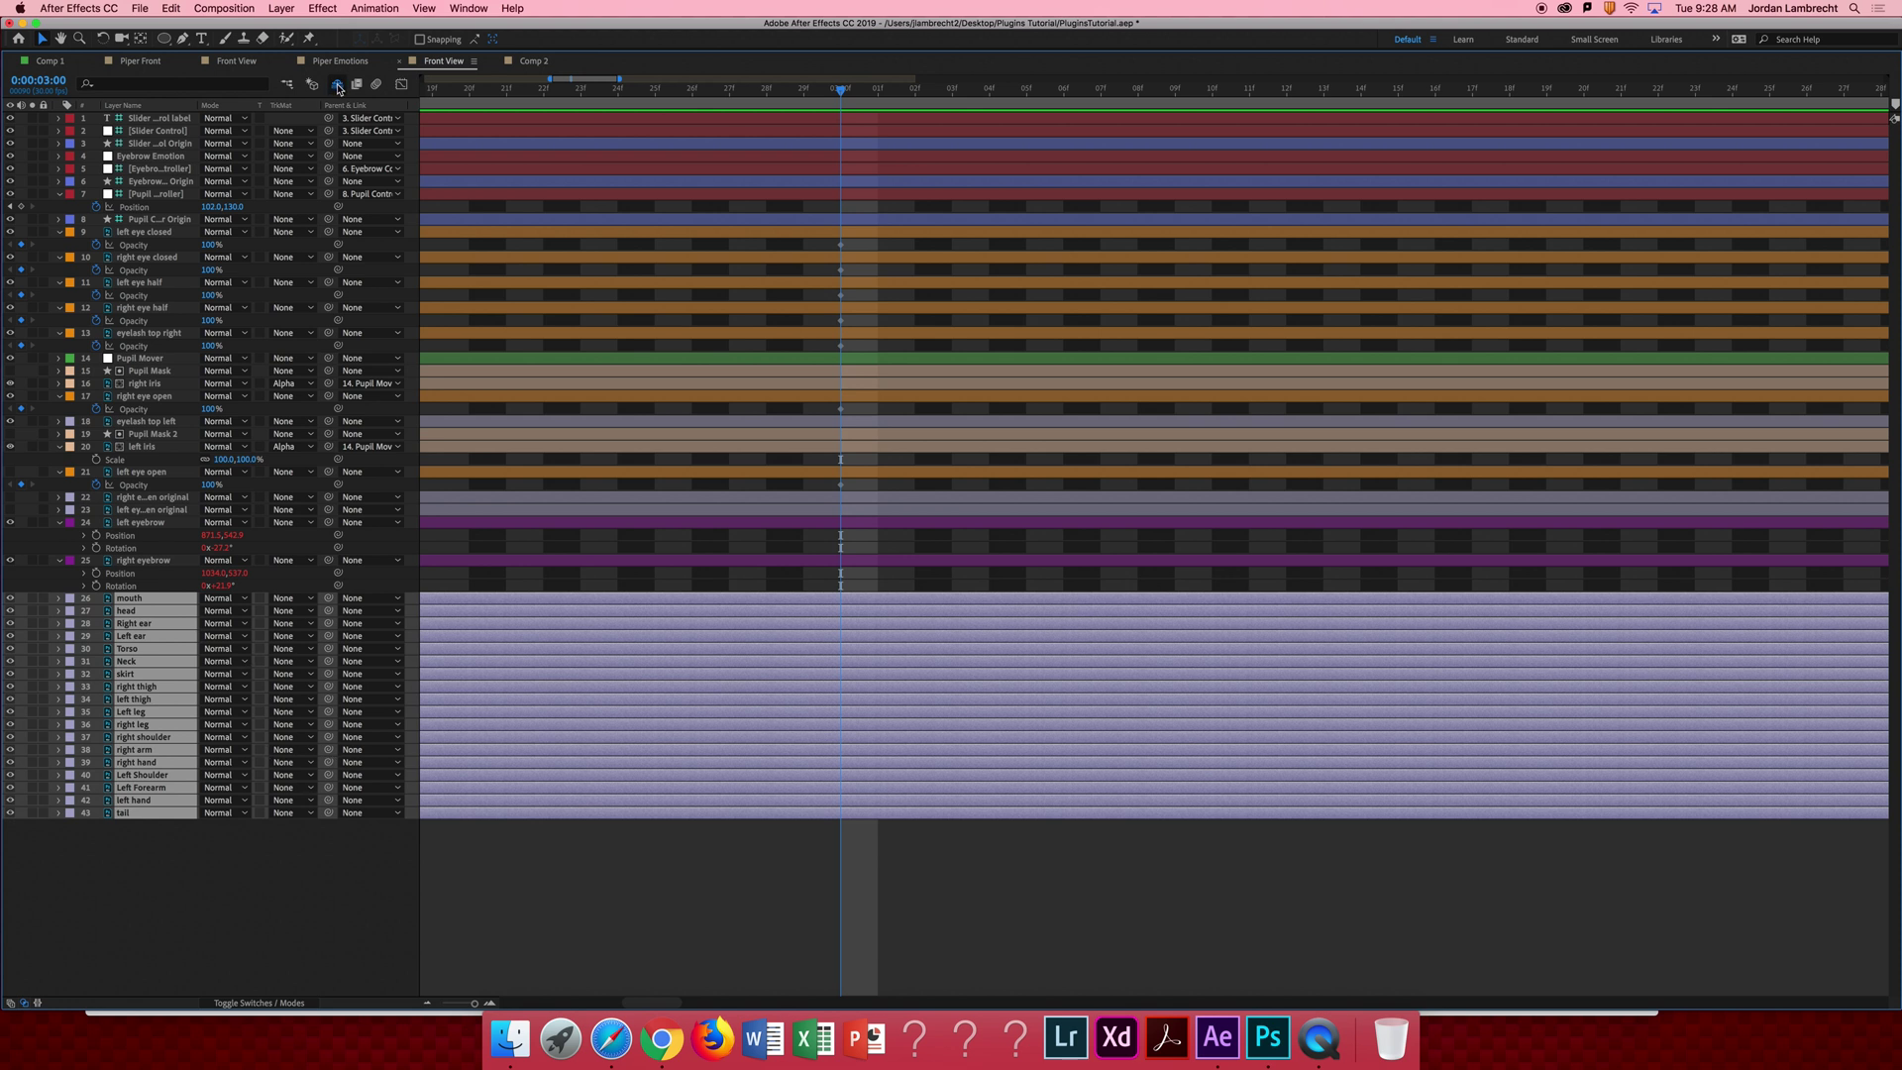
{"action": "key", "text": "F4"}
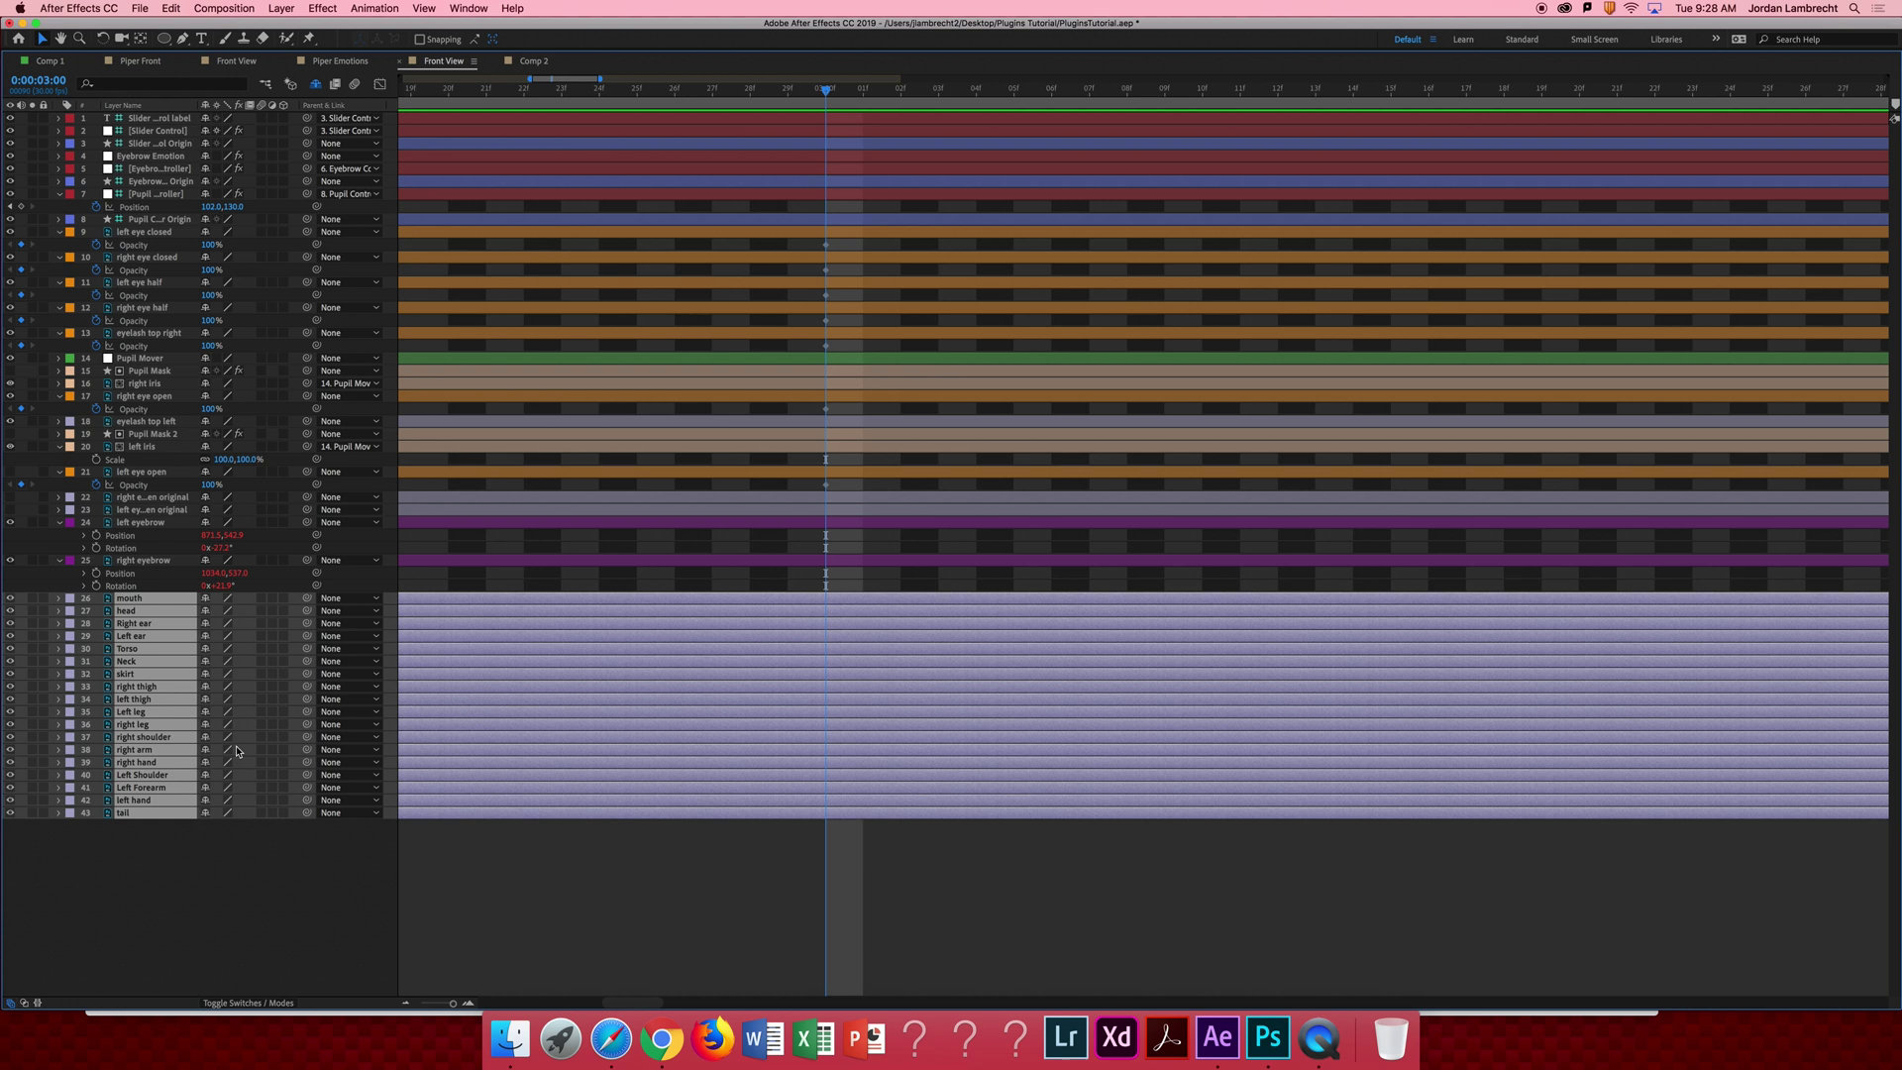
{"action": "left_click", "coordinate": [206, 738]}
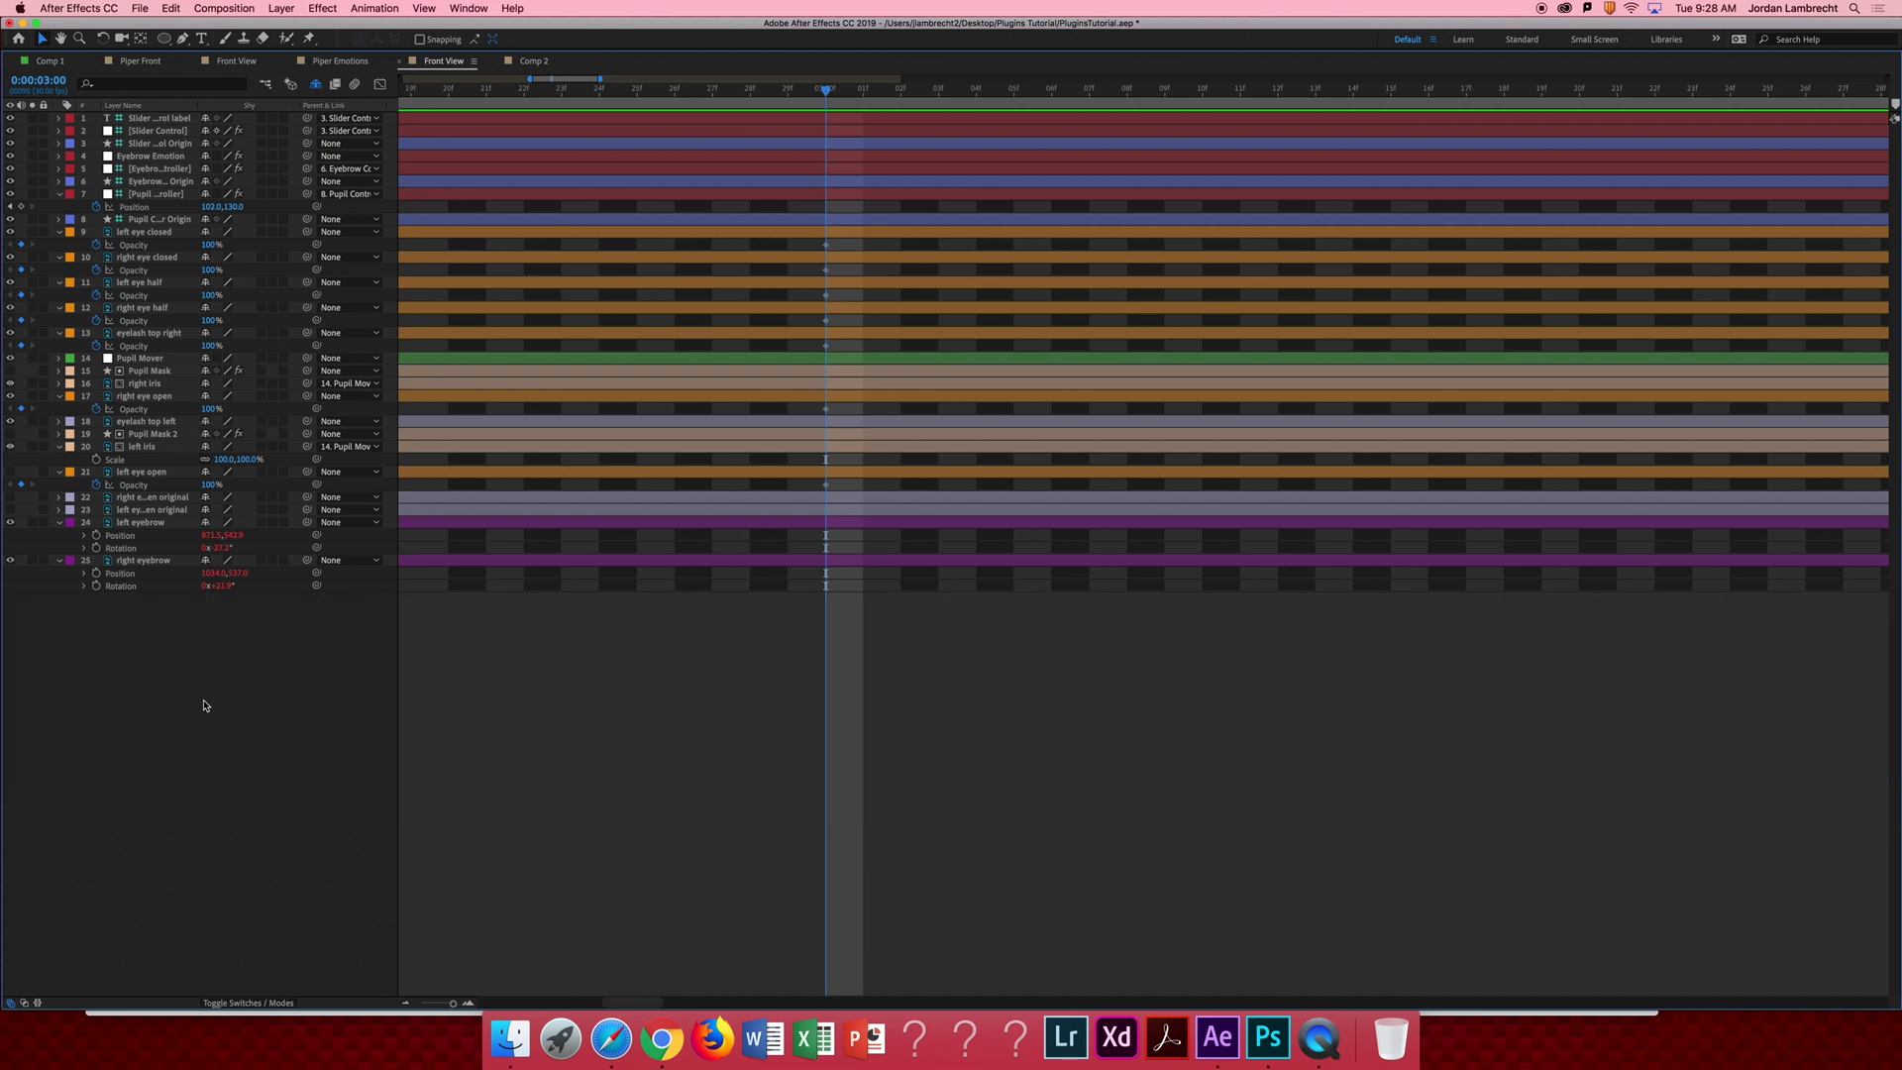
{"action": "left_click", "coordinate": [145, 500]}
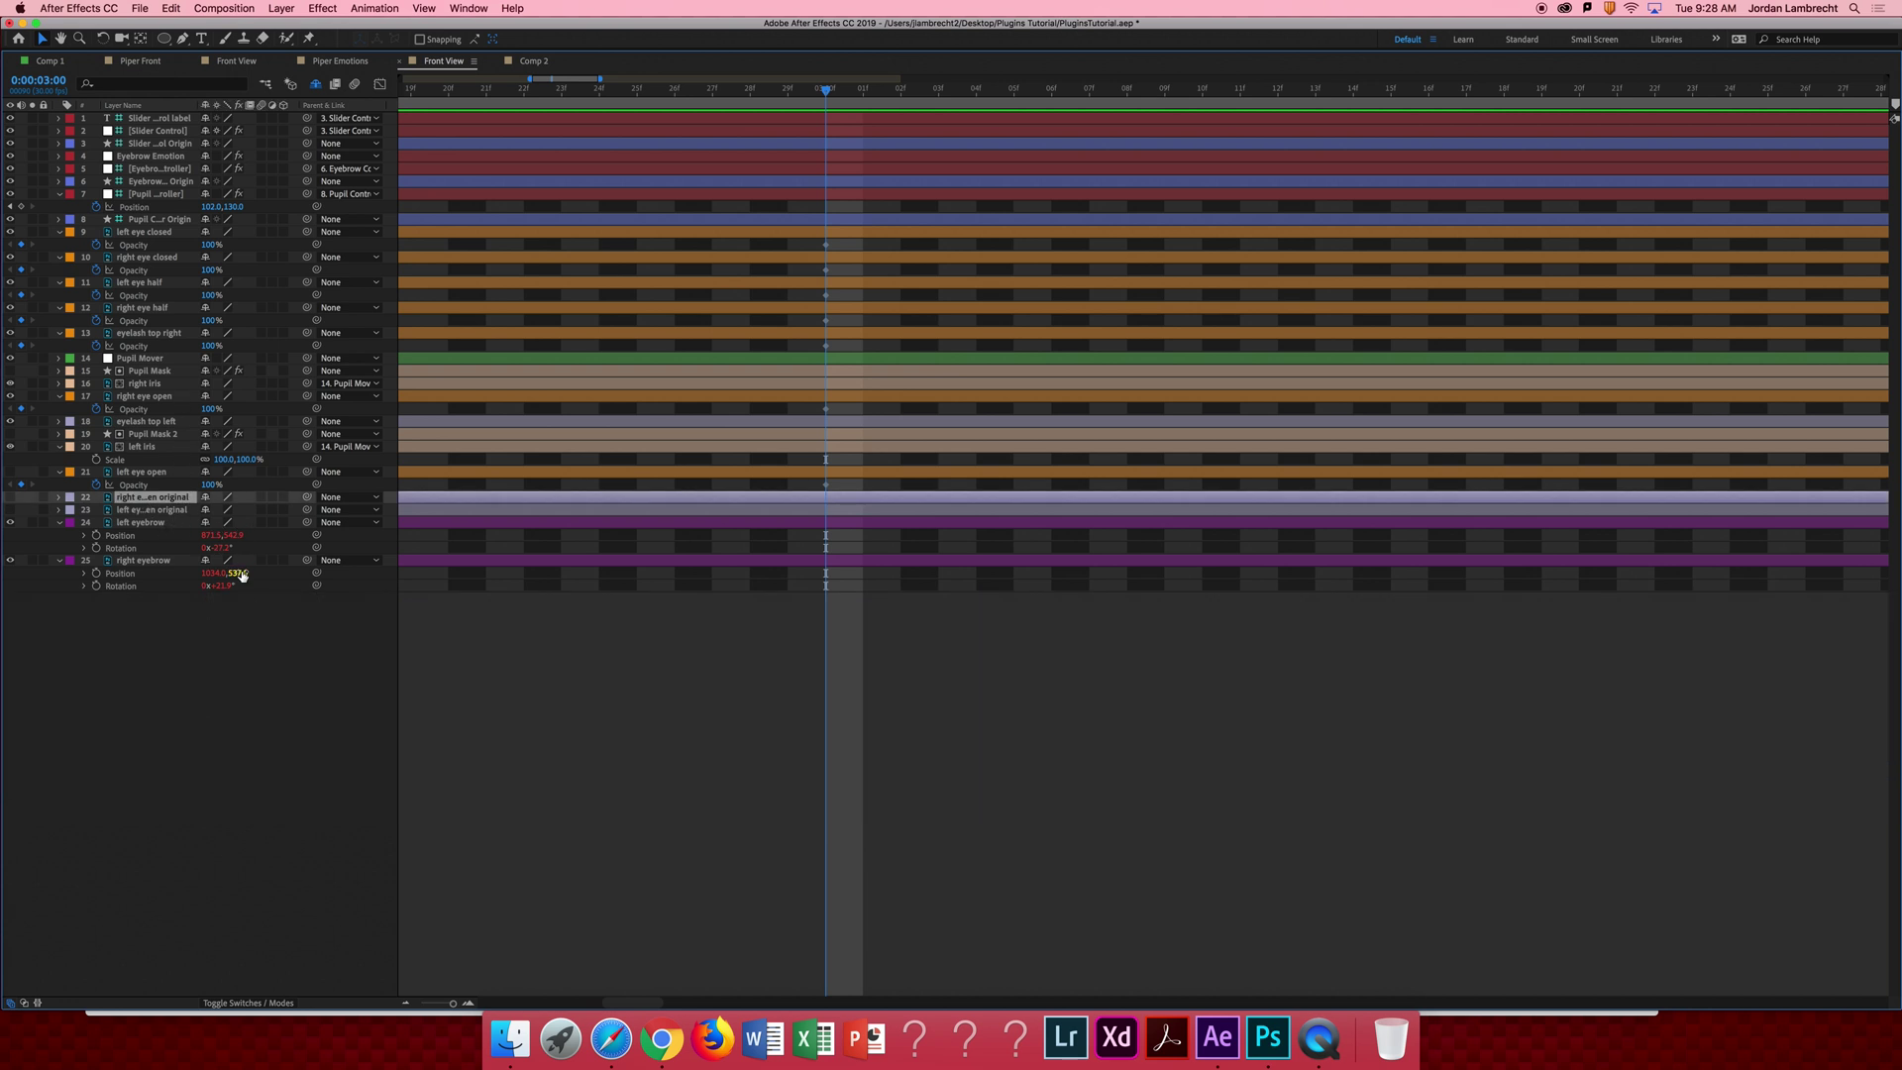
{"action": "left_click", "coordinate": [145, 564], "text": "shift"}
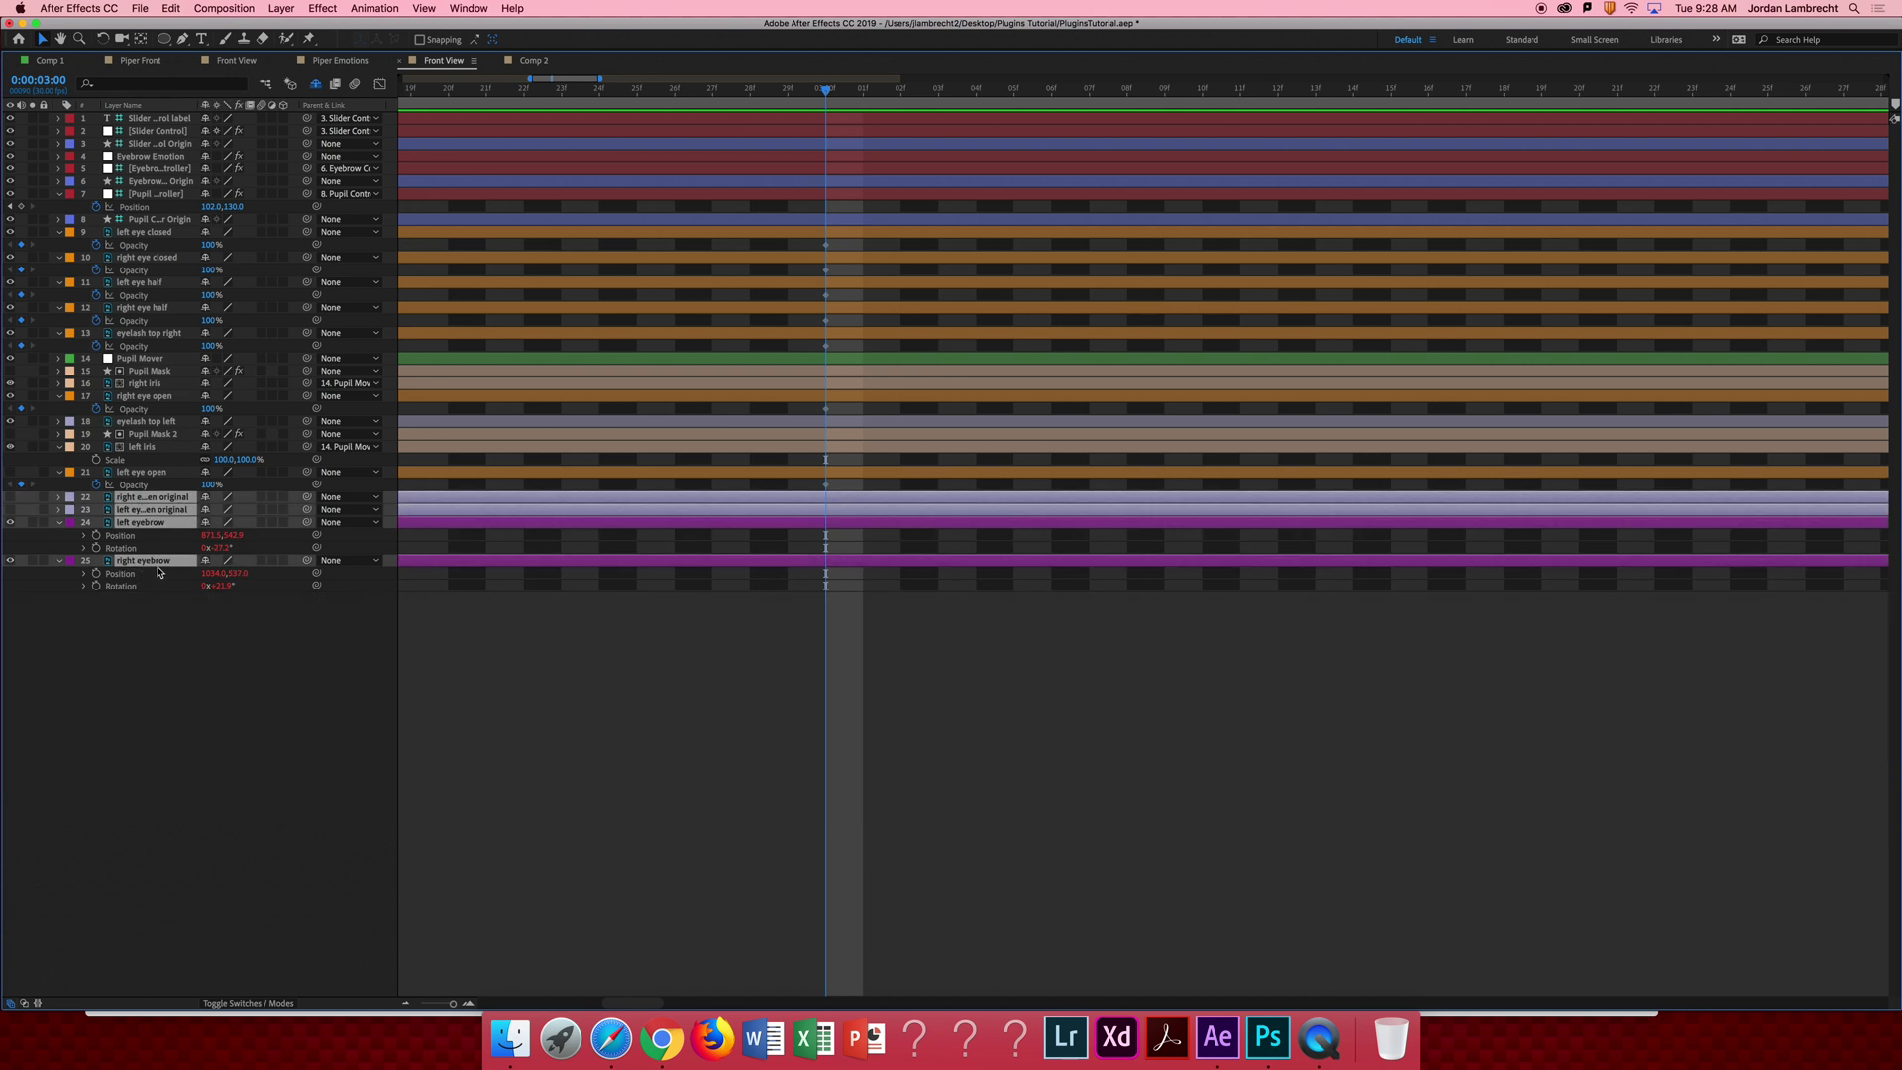
{"action": "left_click", "coordinate": [206, 523]}
Mark the pupil, iris, control and eyelash top left layers shy, then restore the layout.
{"action": "left_click", "coordinate": [134, 473]}
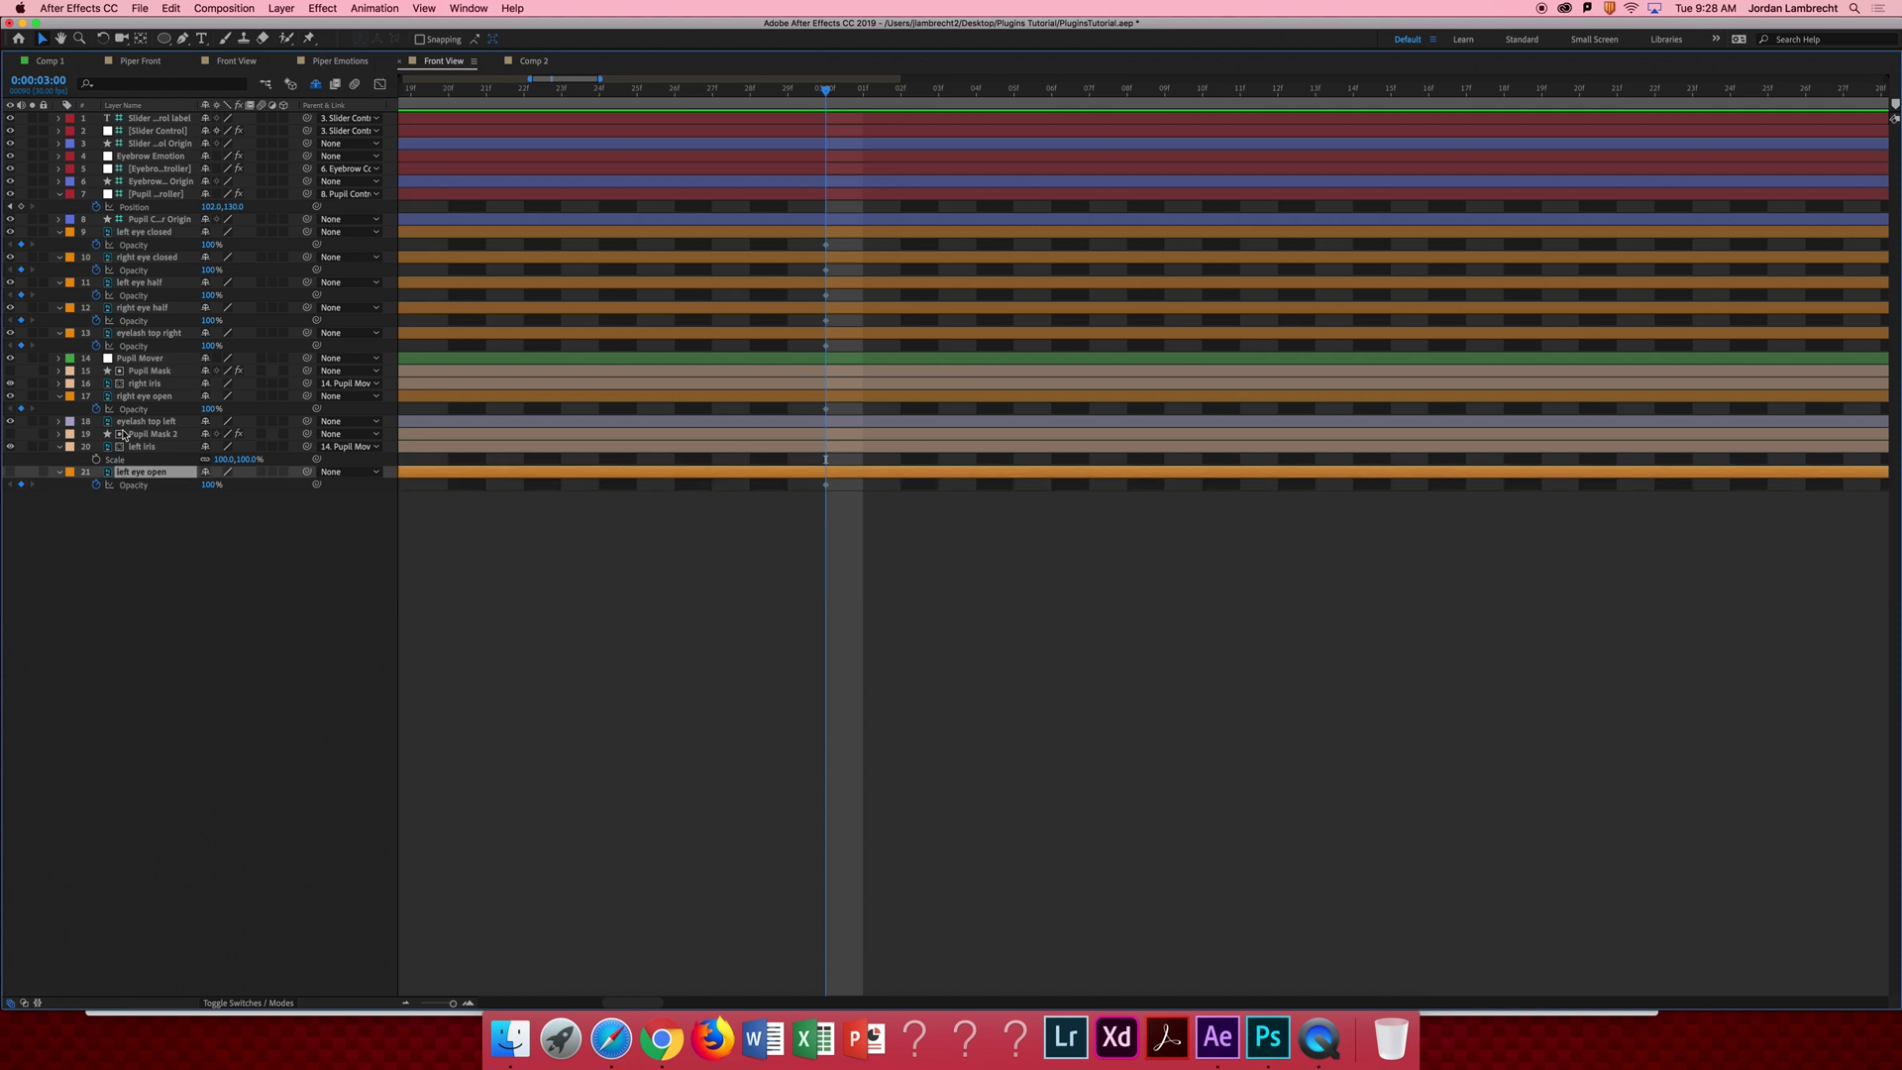
{"action": "left_click", "coordinate": [145, 447], "text": "shift"}
{"action": "left_click", "coordinate": [206, 441]}
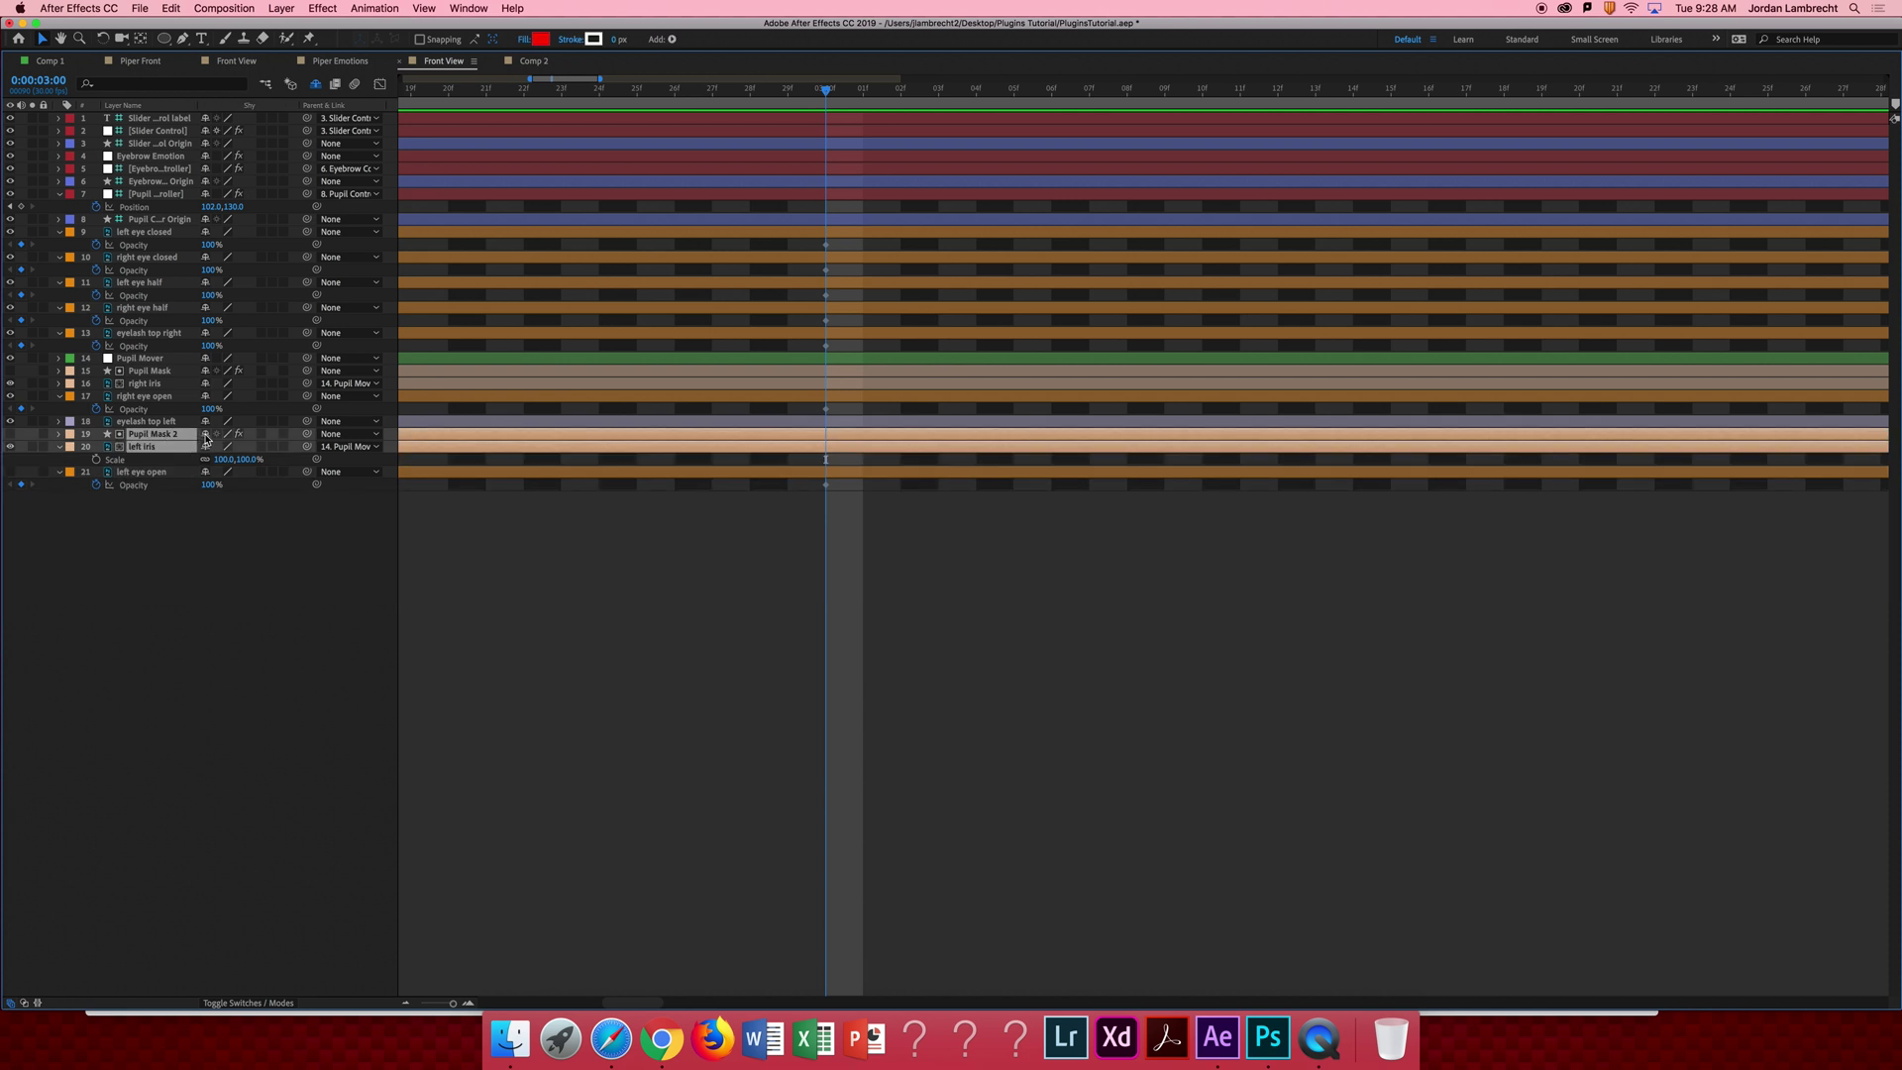
{"action": "left_click", "coordinate": [485, 360]}
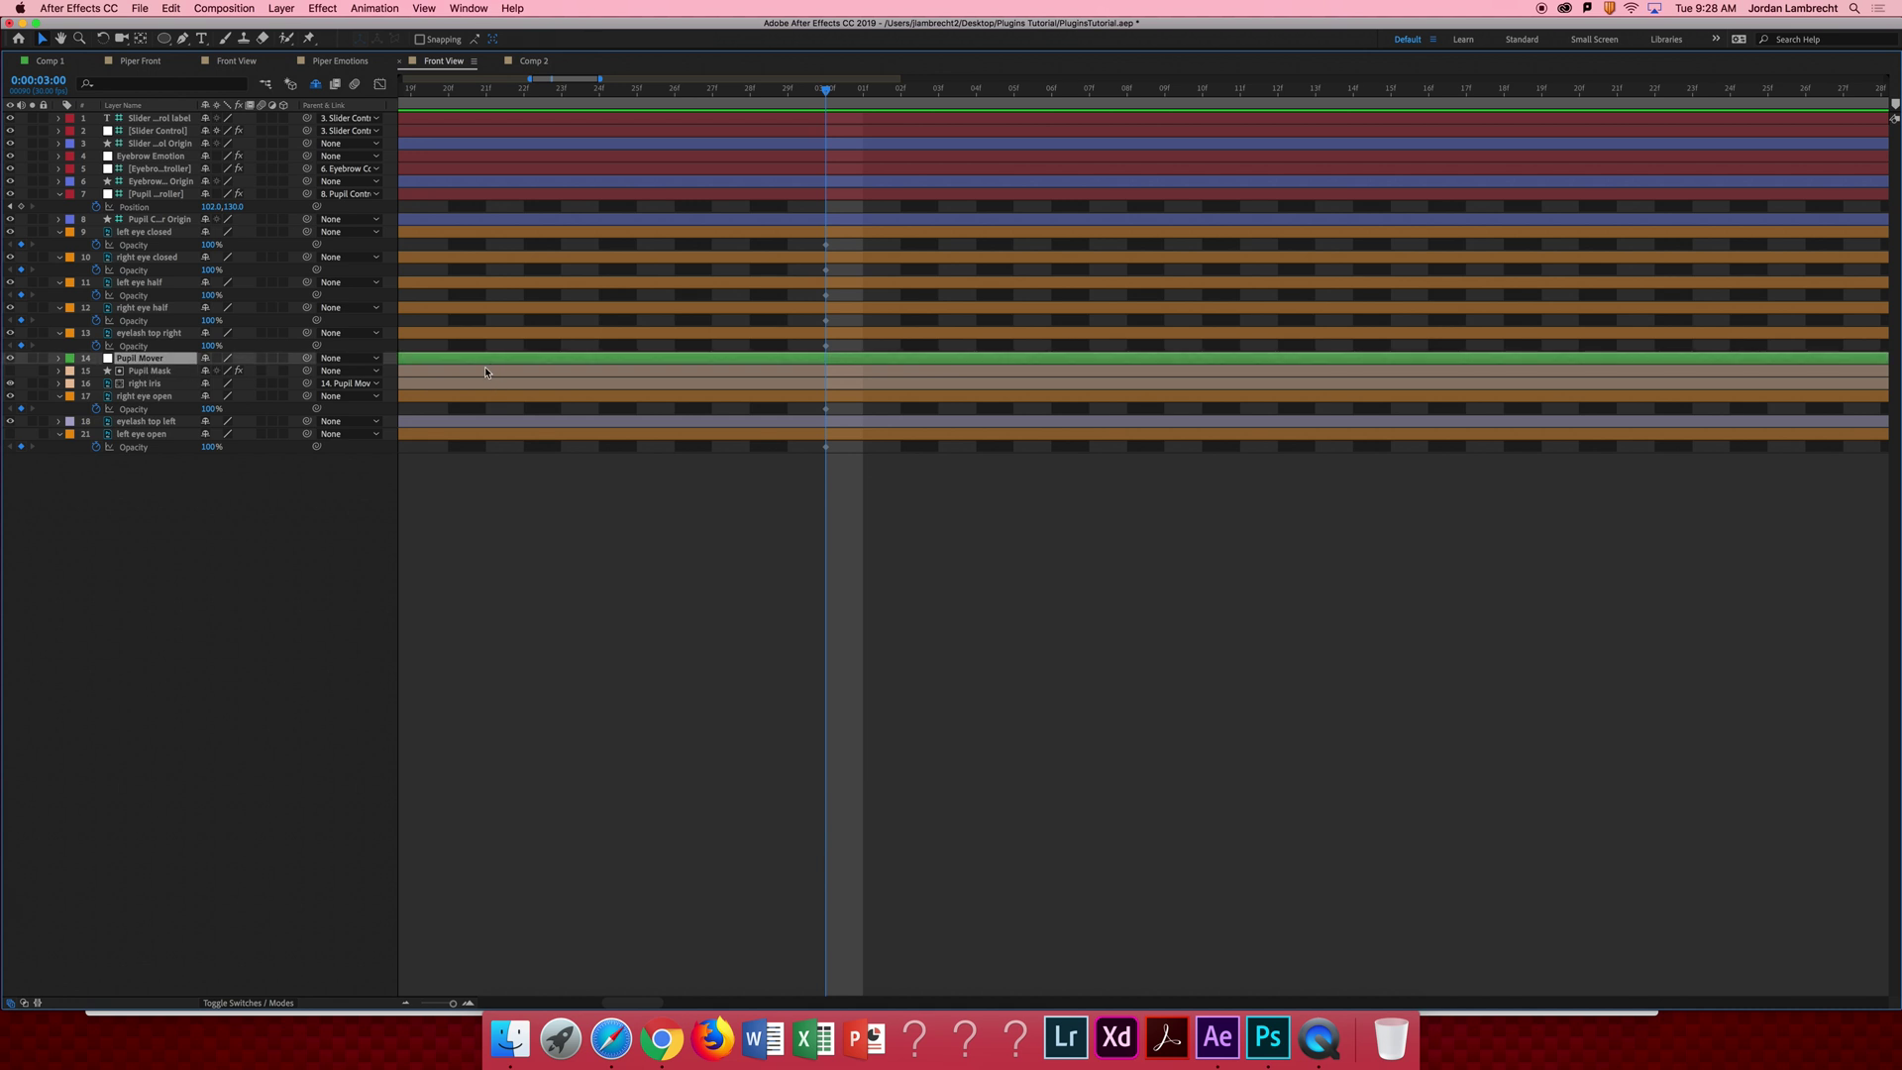
{"action": "left_click", "coordinate": [164, 384], "text": "shift"}
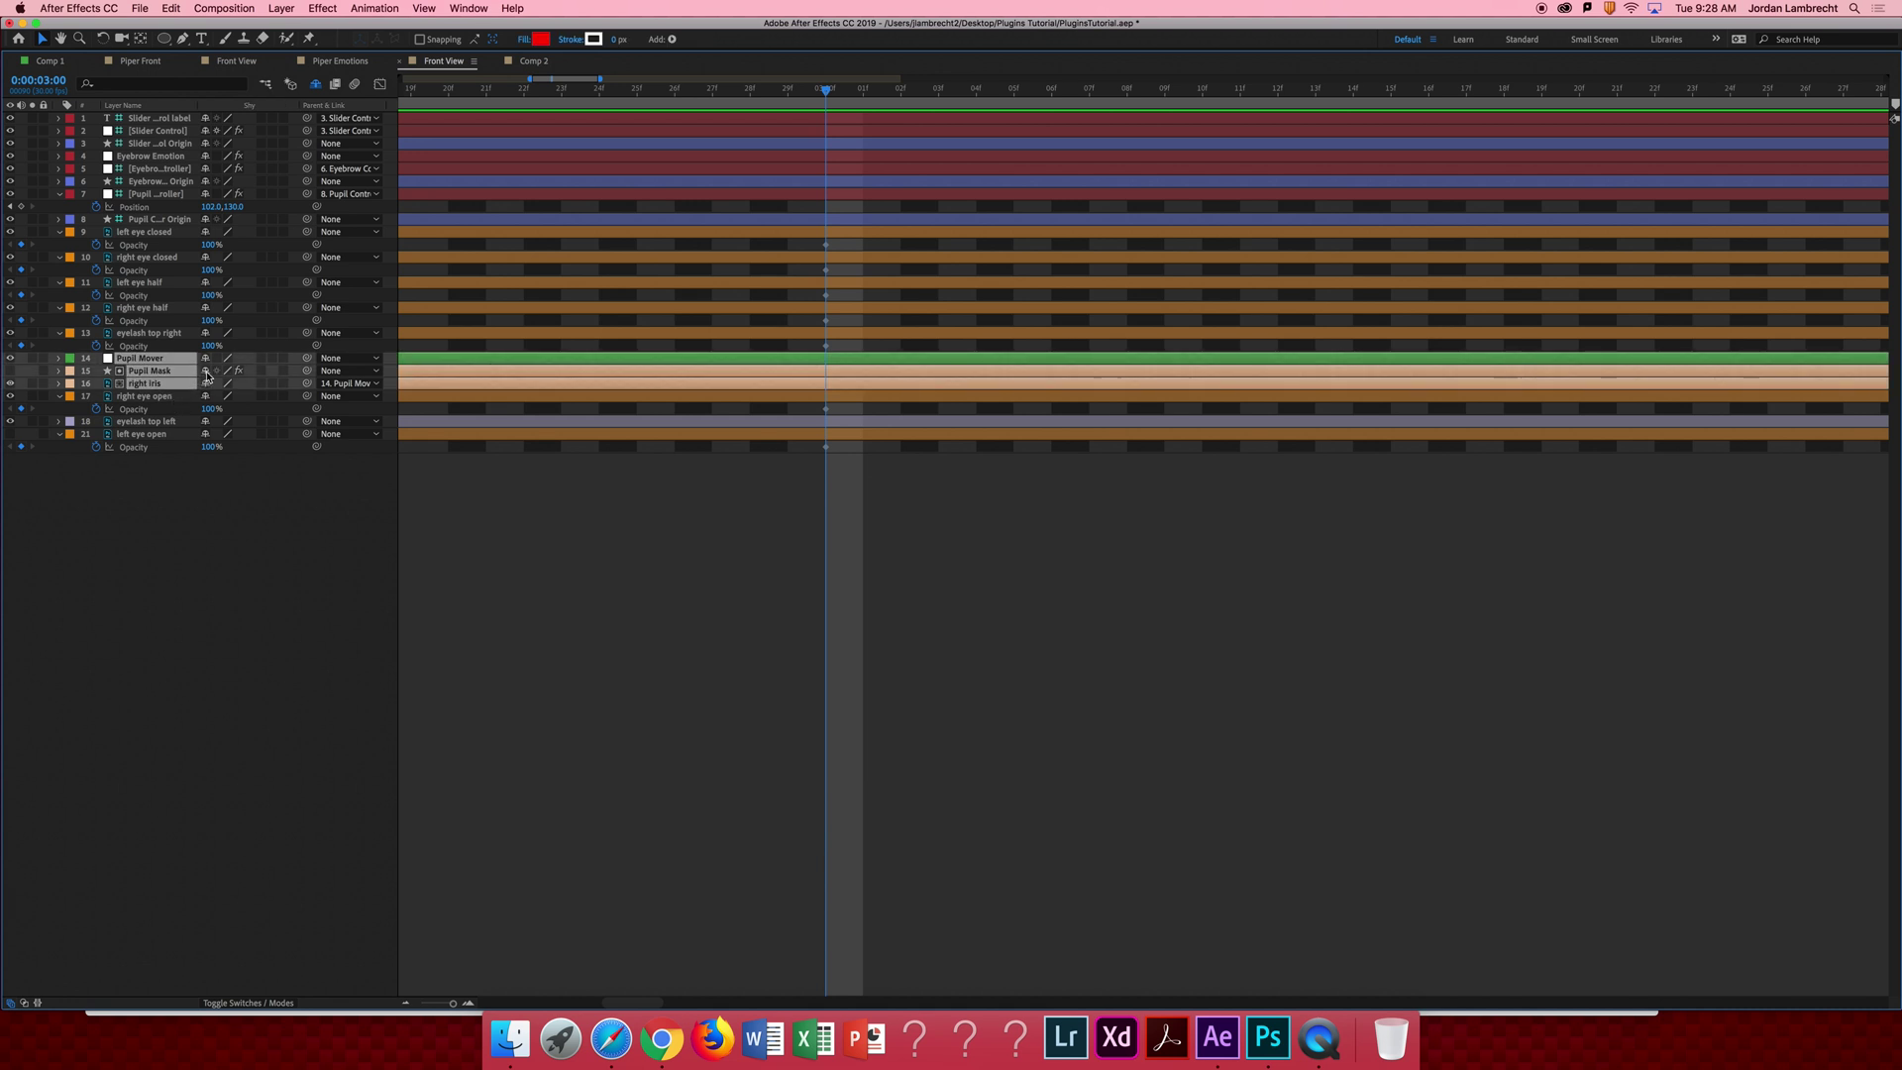
{"action": "left_click", "coordinate": [206, 384]}
{"action": "left_click", "coordinate": [140, 117]}
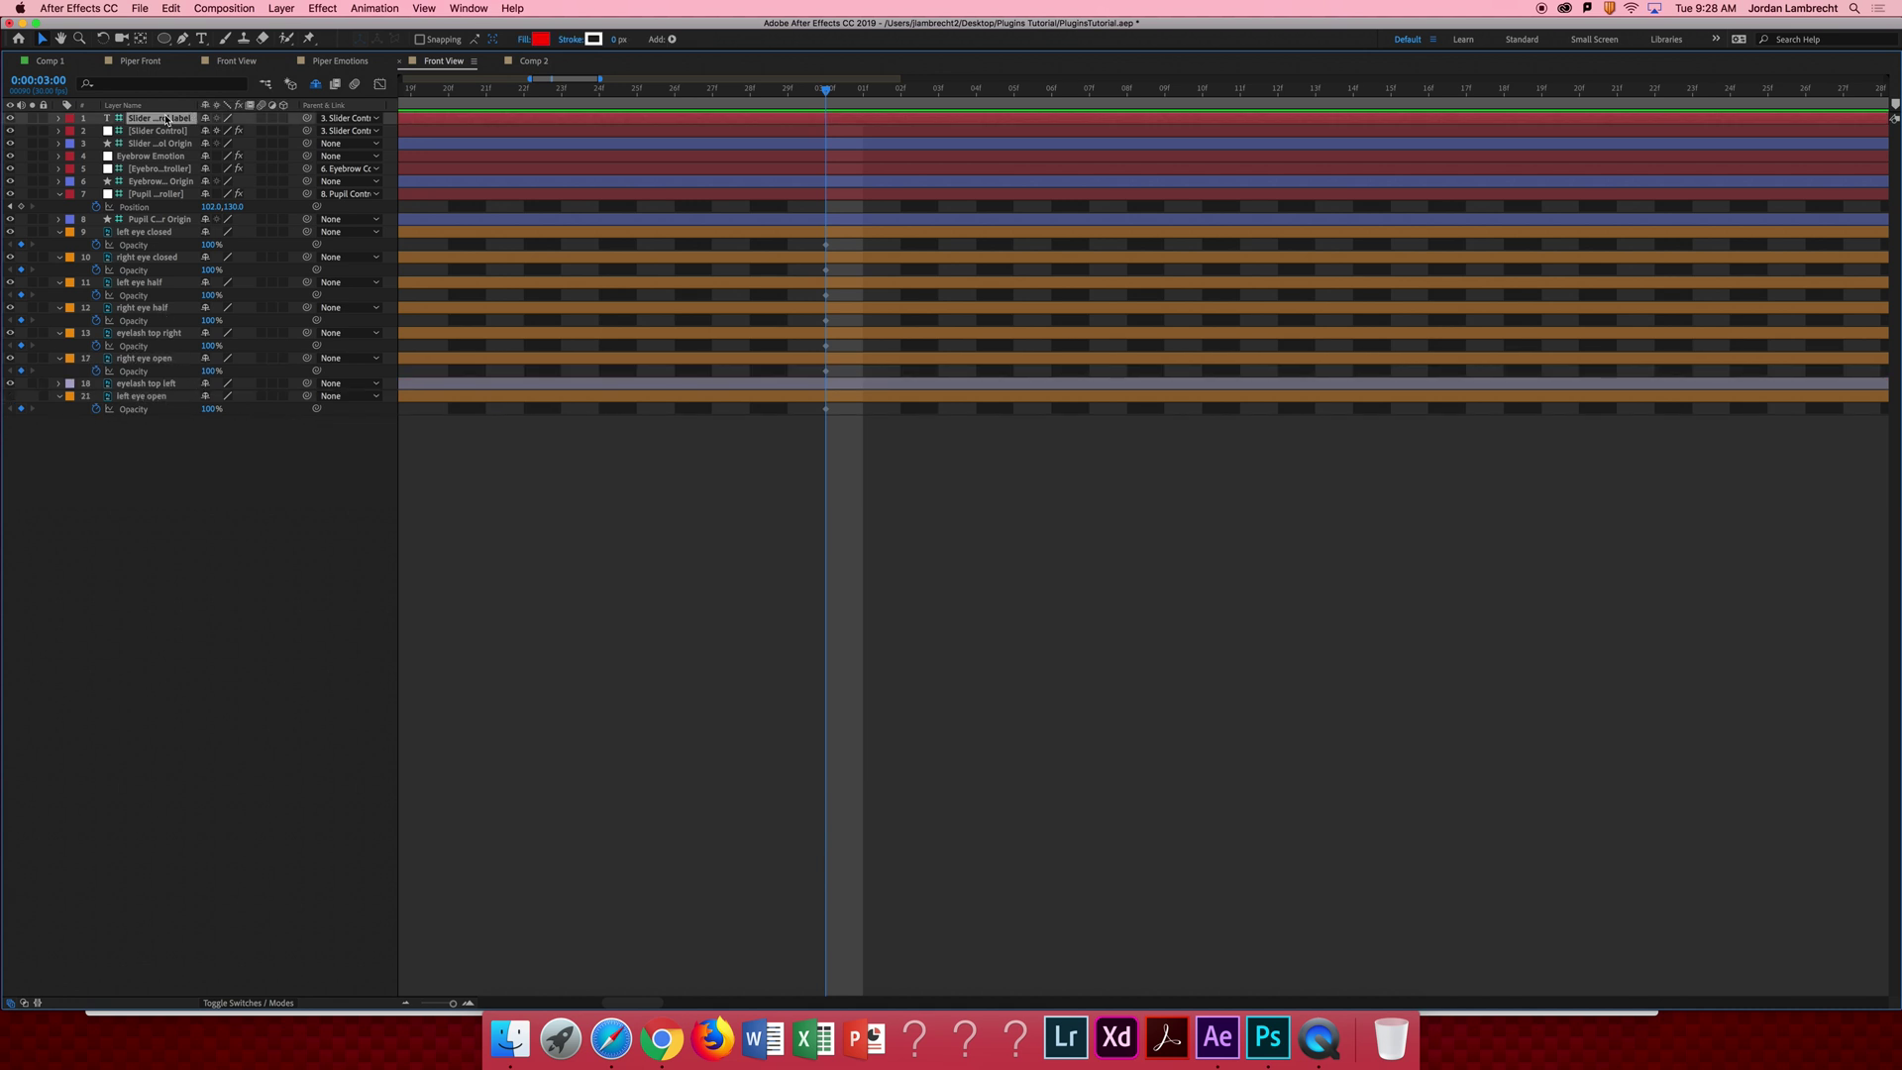
{"action": "left_click", "coordinate": [155, 194], "text": "shift"}
{"action": "left_click", "coordinate": [155, 219], "text": "shift"}
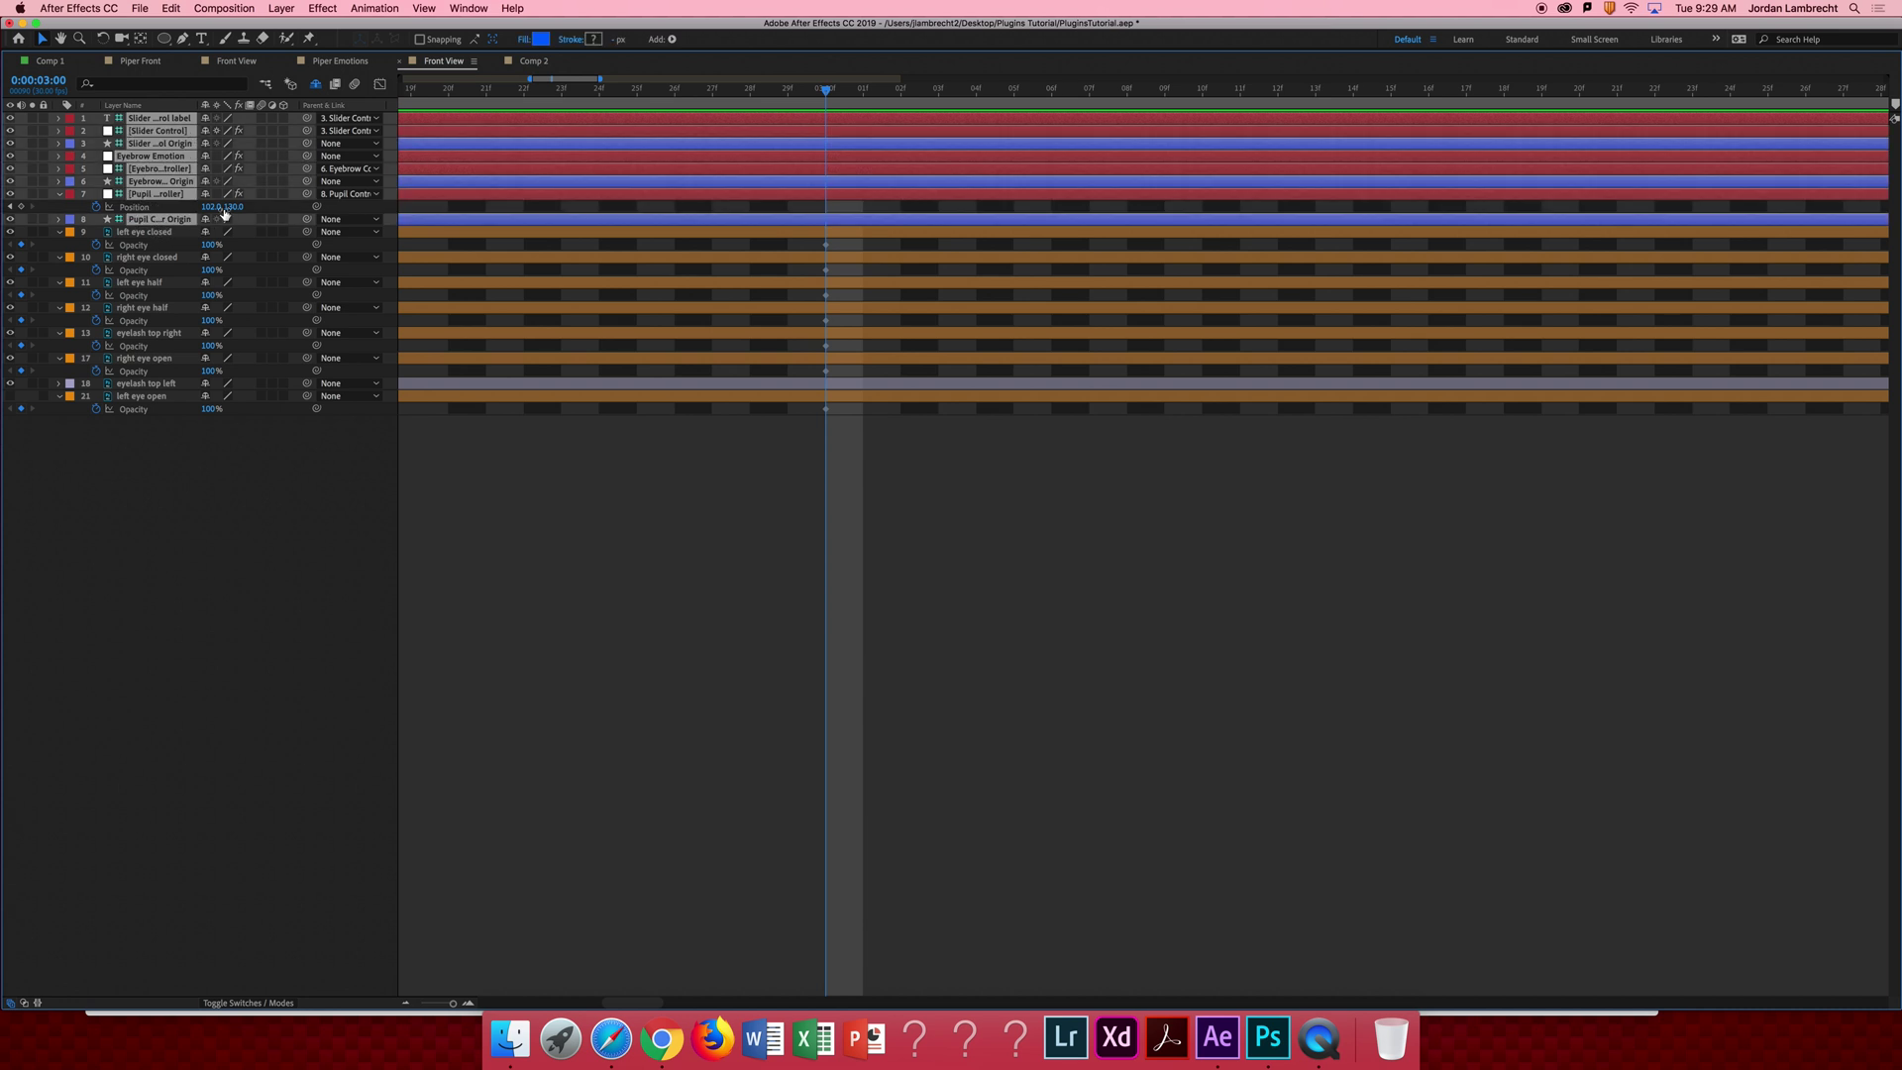
{"action": "left_click", "coordinate": [209, 190]}
{"action": "left_click", "coordinate": [156, 270]}
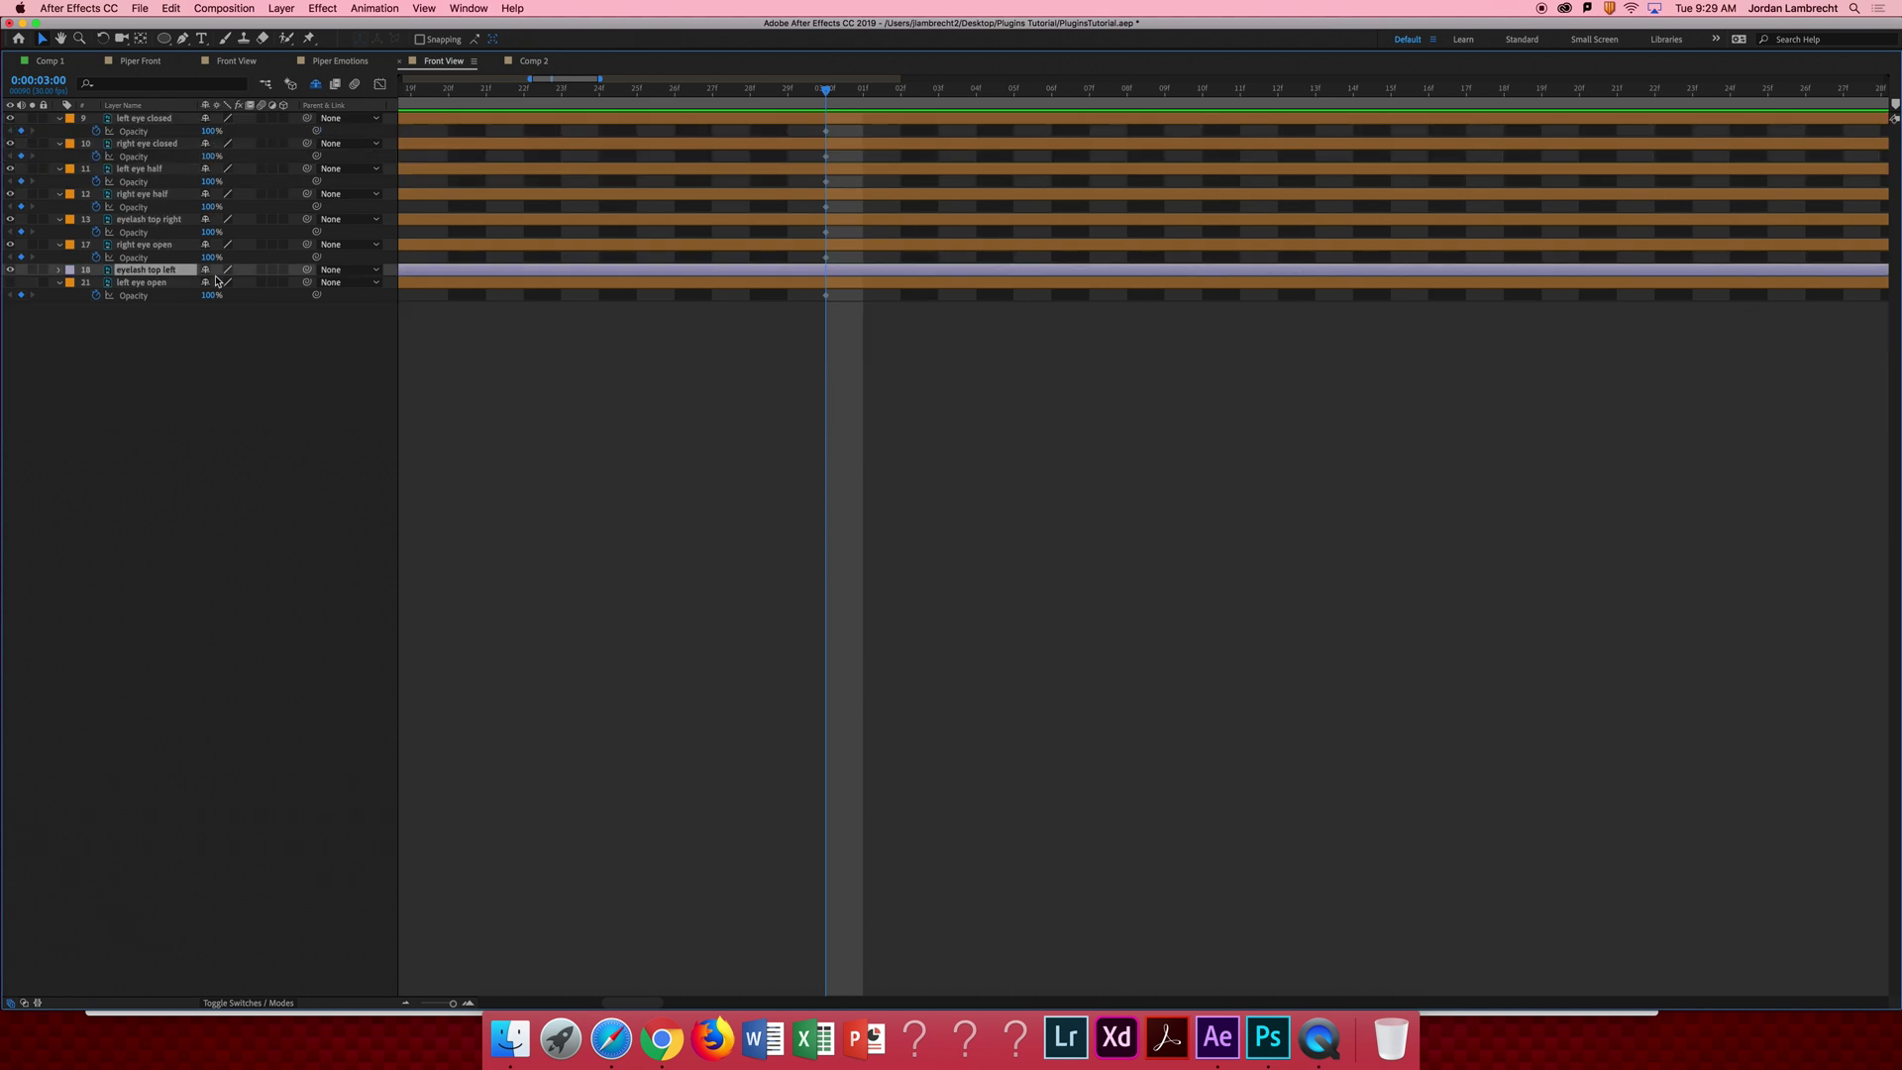
{"action": "left_click", "coordinate": [215, 273]}
{"action": "key", "text": "grave"}
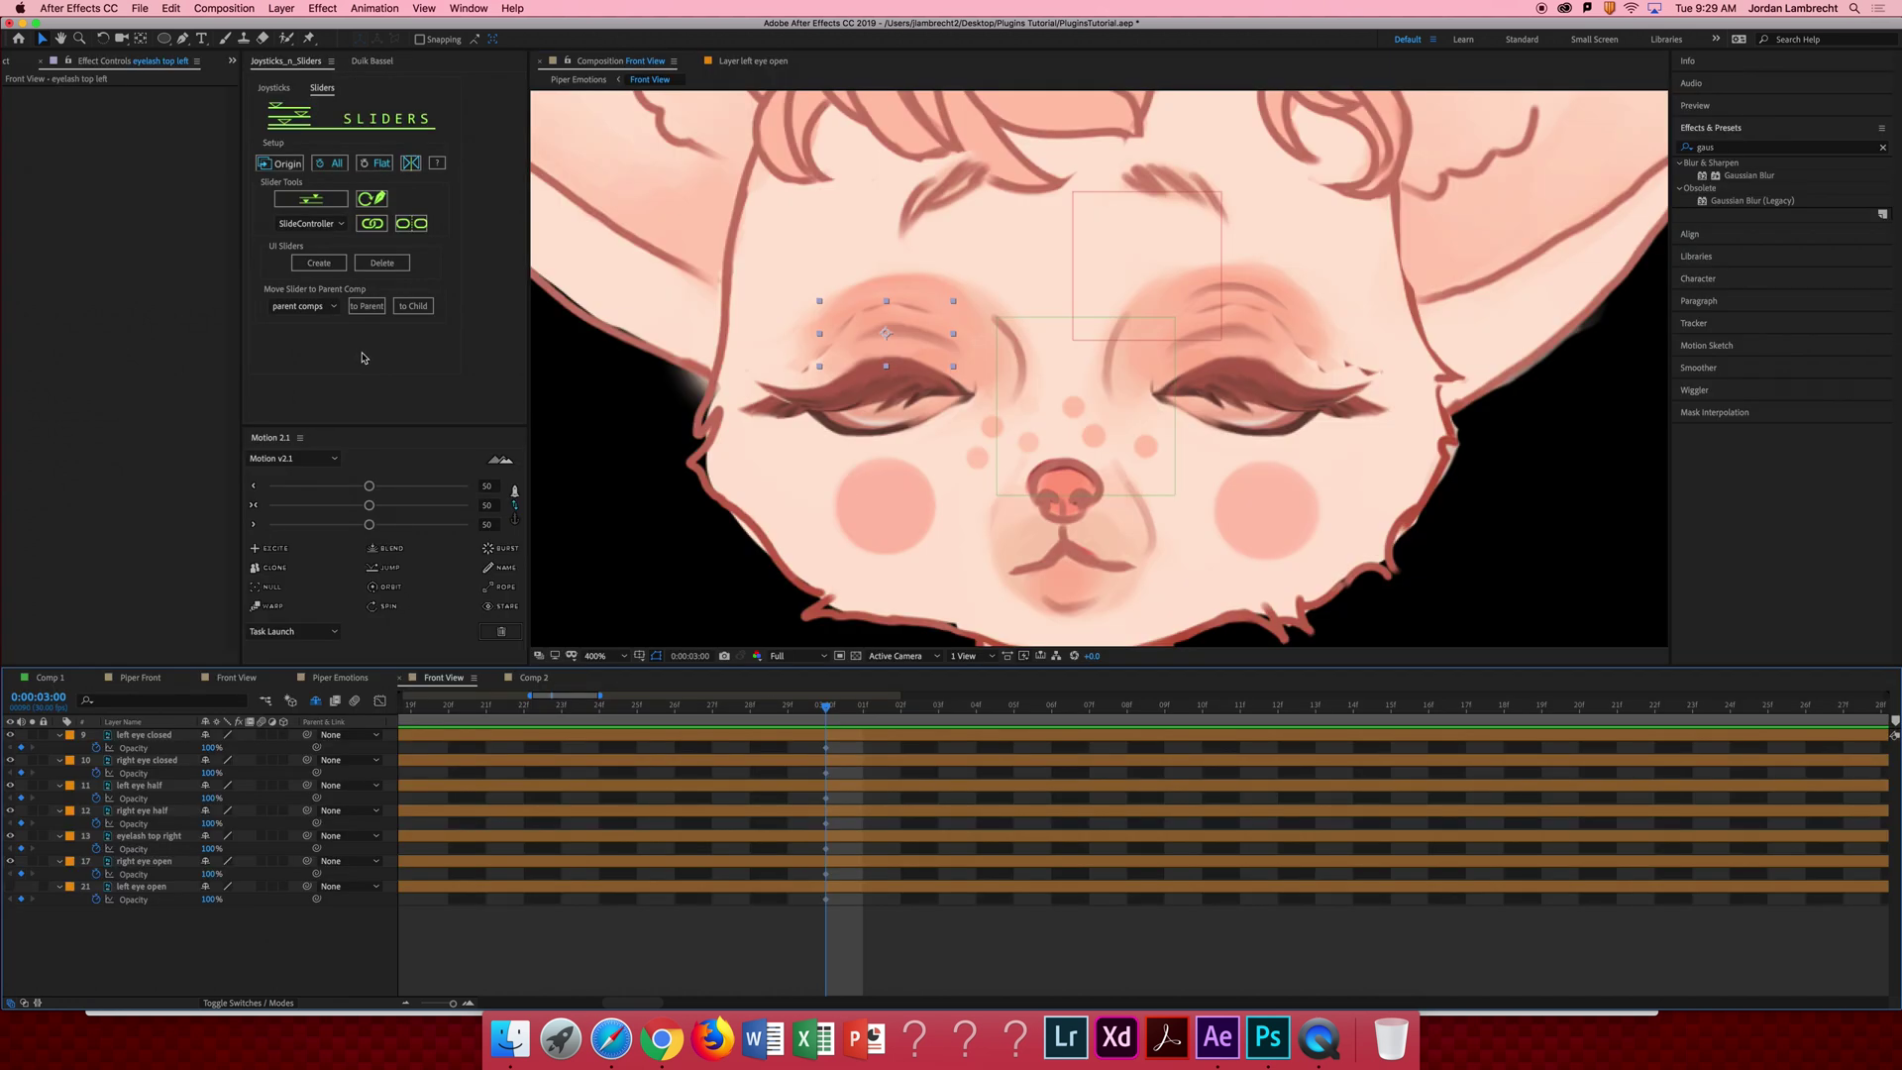
Select the closed, half, eyelash and open eye layers.
{"action": "left_click", "coordinate": [833, 888]}
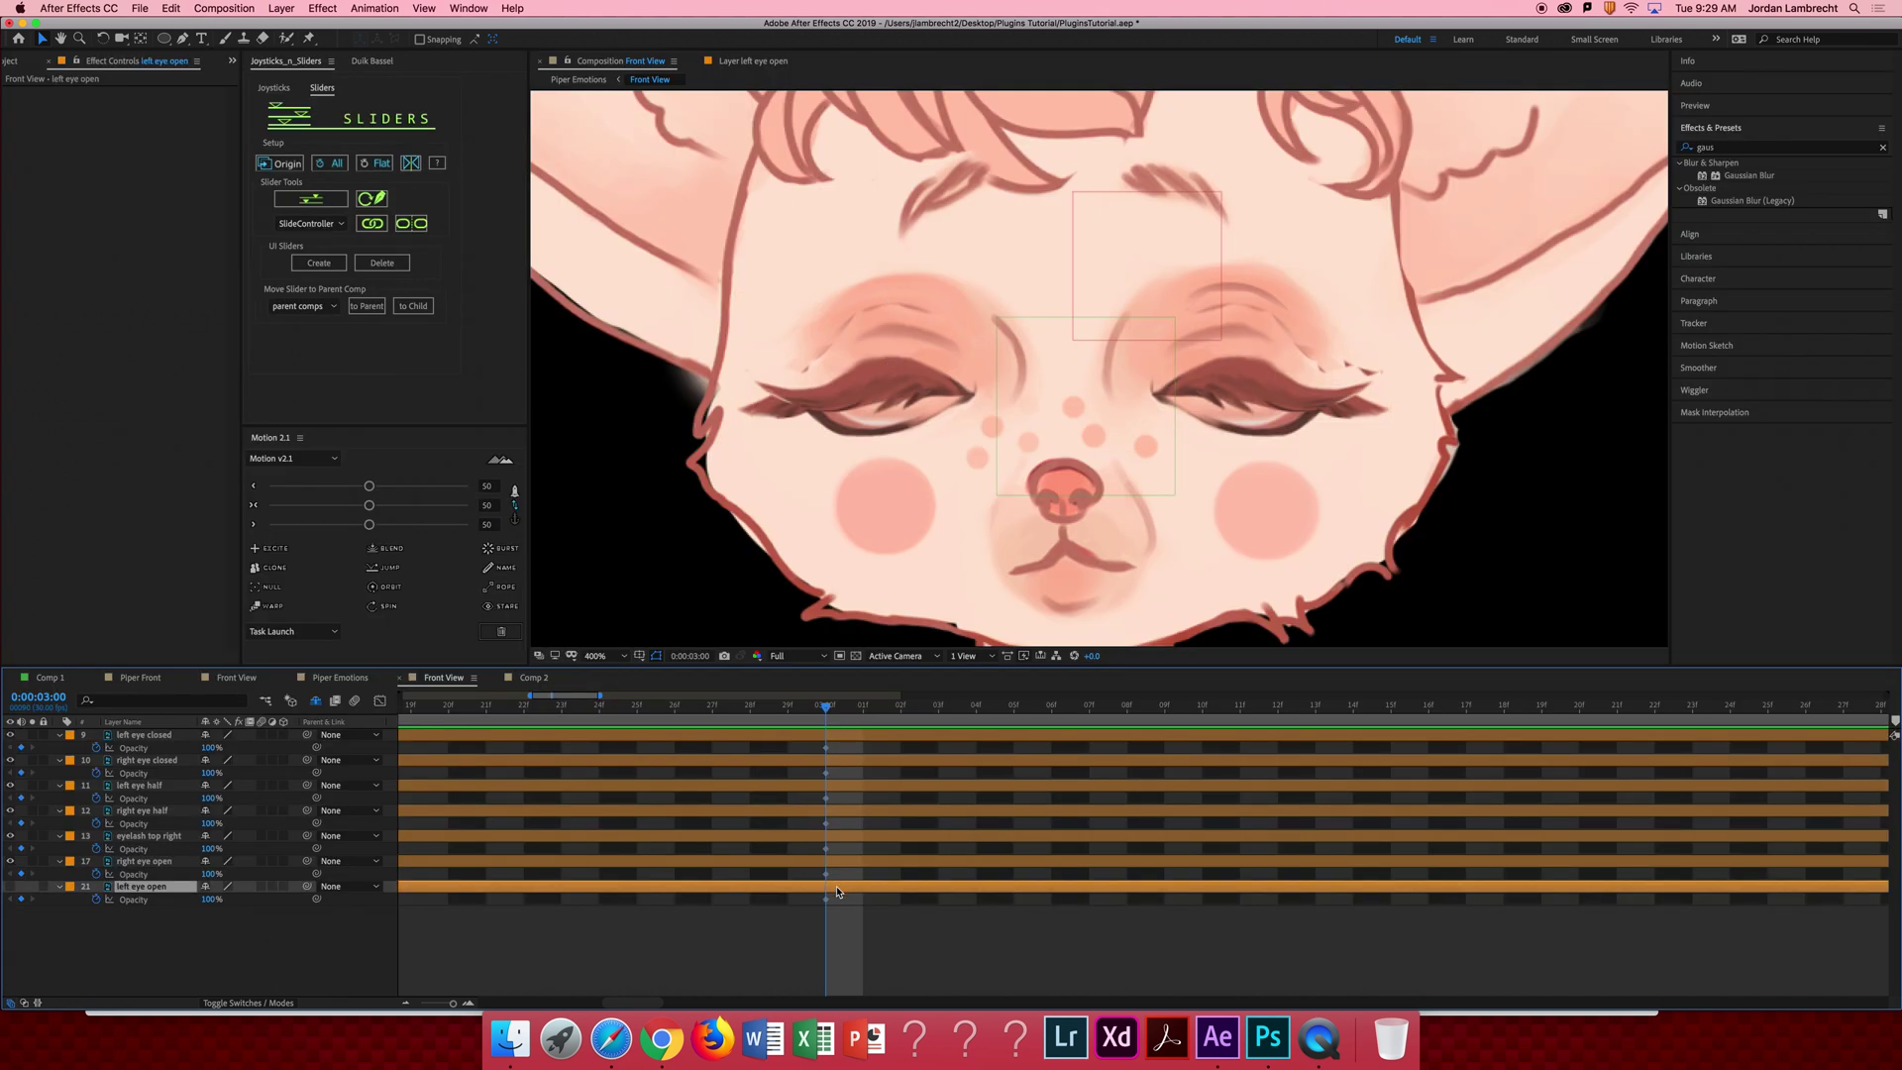
{"action": "left_click", "coordinate": [157, 862]}
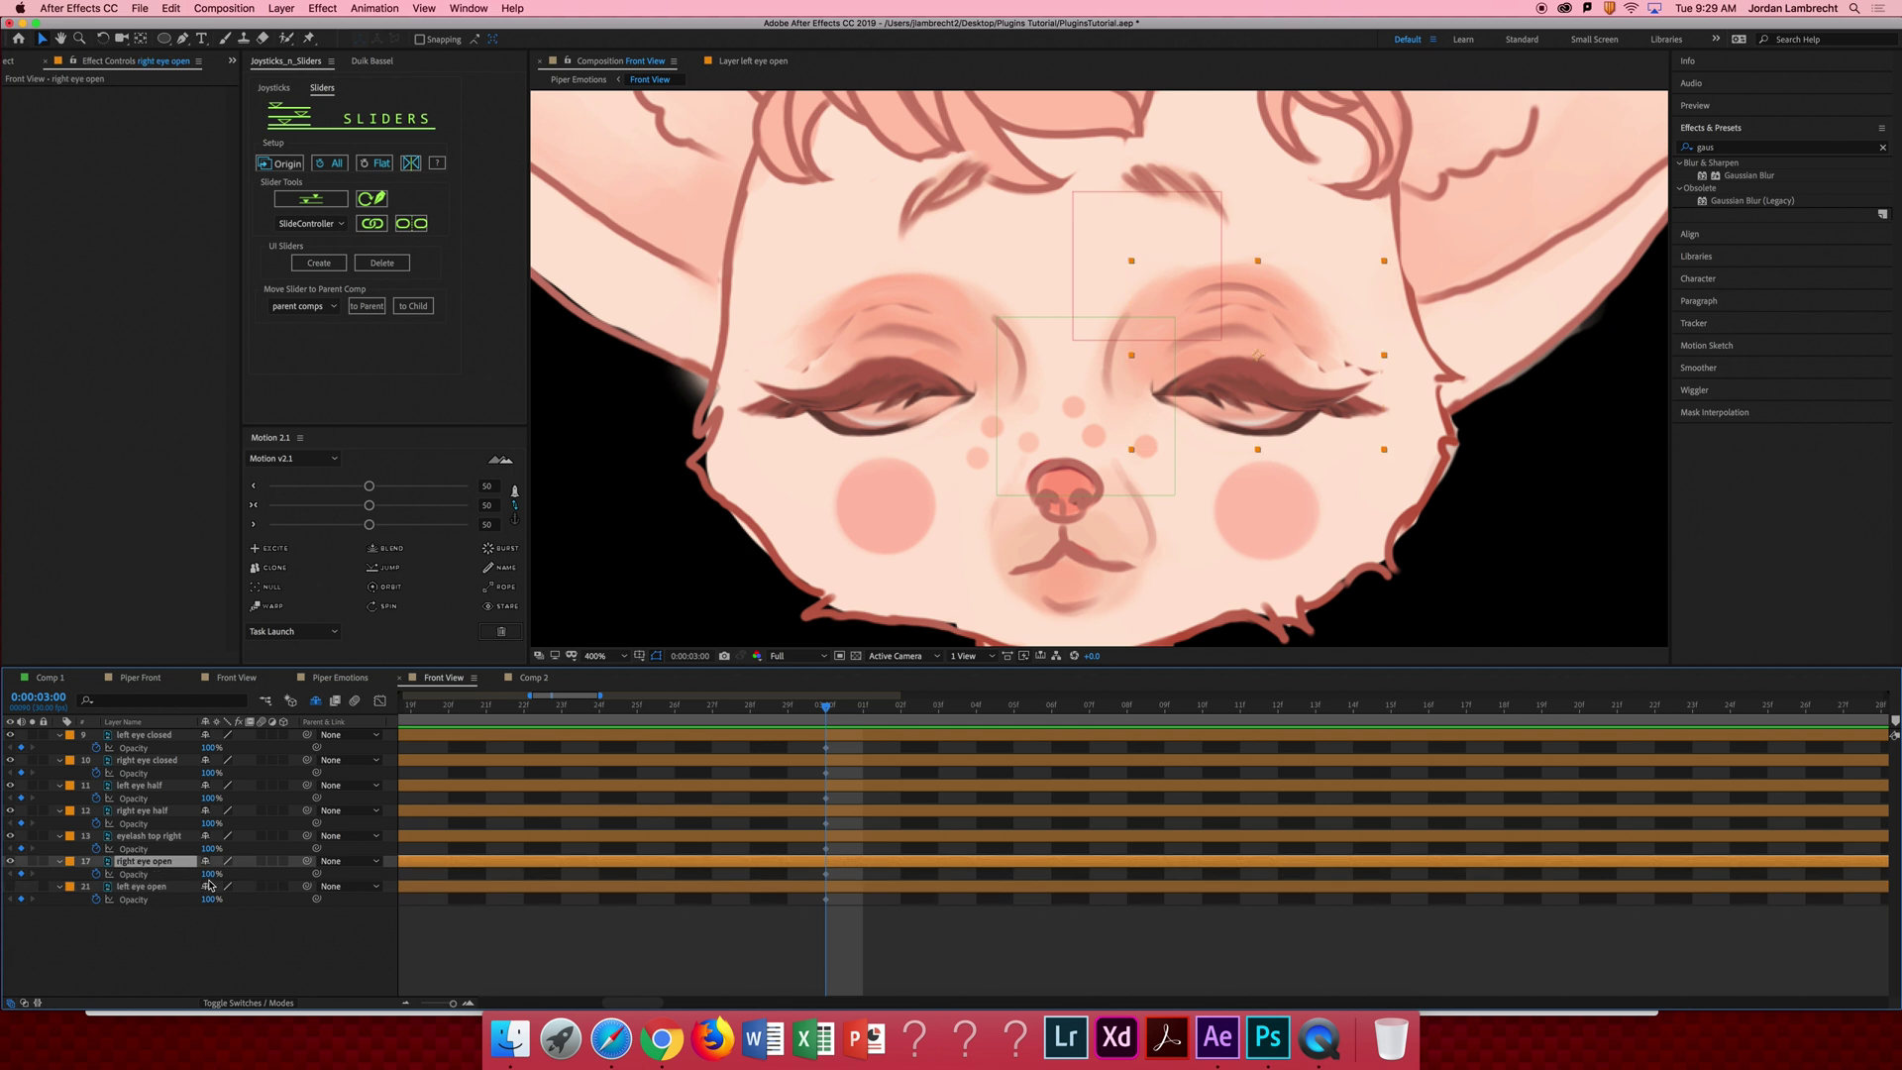
{"action": "left_click", "coordinate": [161, 889]}
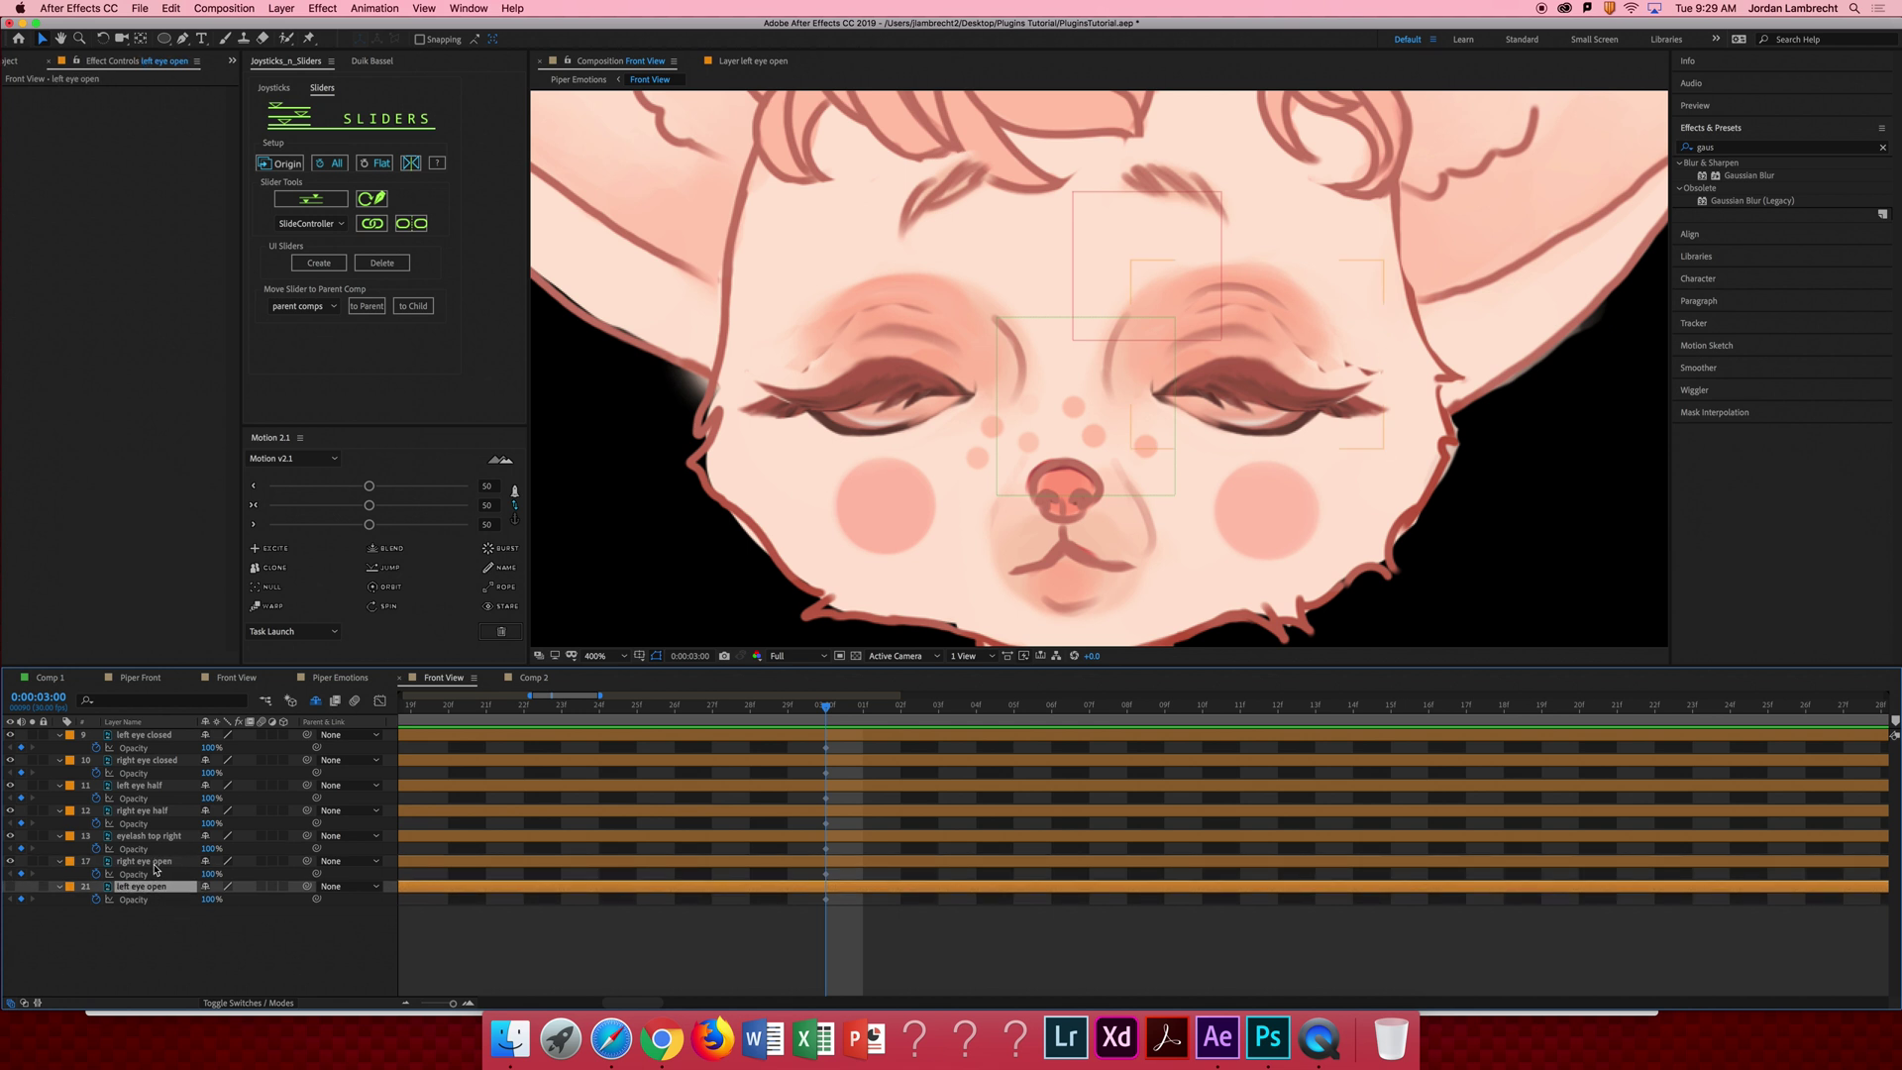
{"action": "left_click", "coordinate": [155, 864]}
{"action": "left_click", "coordinate": [142, 740], "text": "shift"}
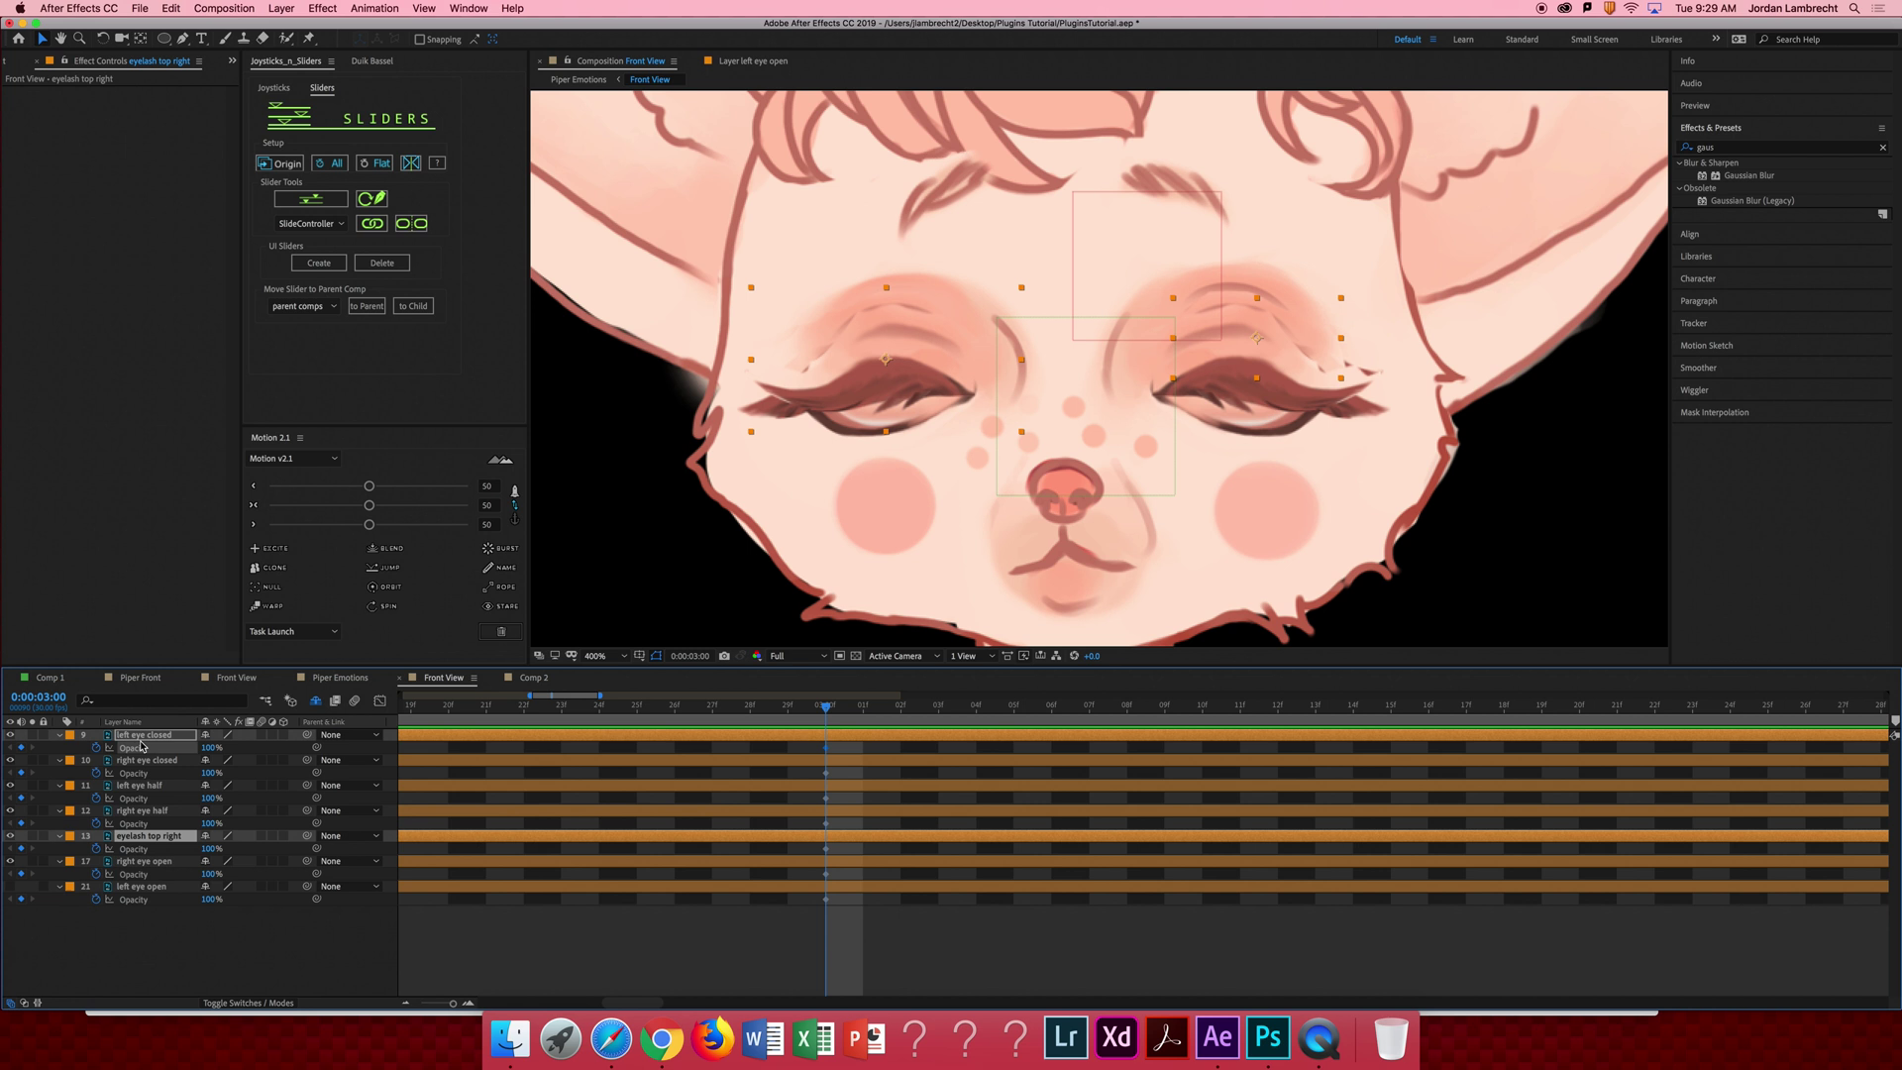
{"action": "left_click", "coordinate": [158, 789], "text": "shift"}
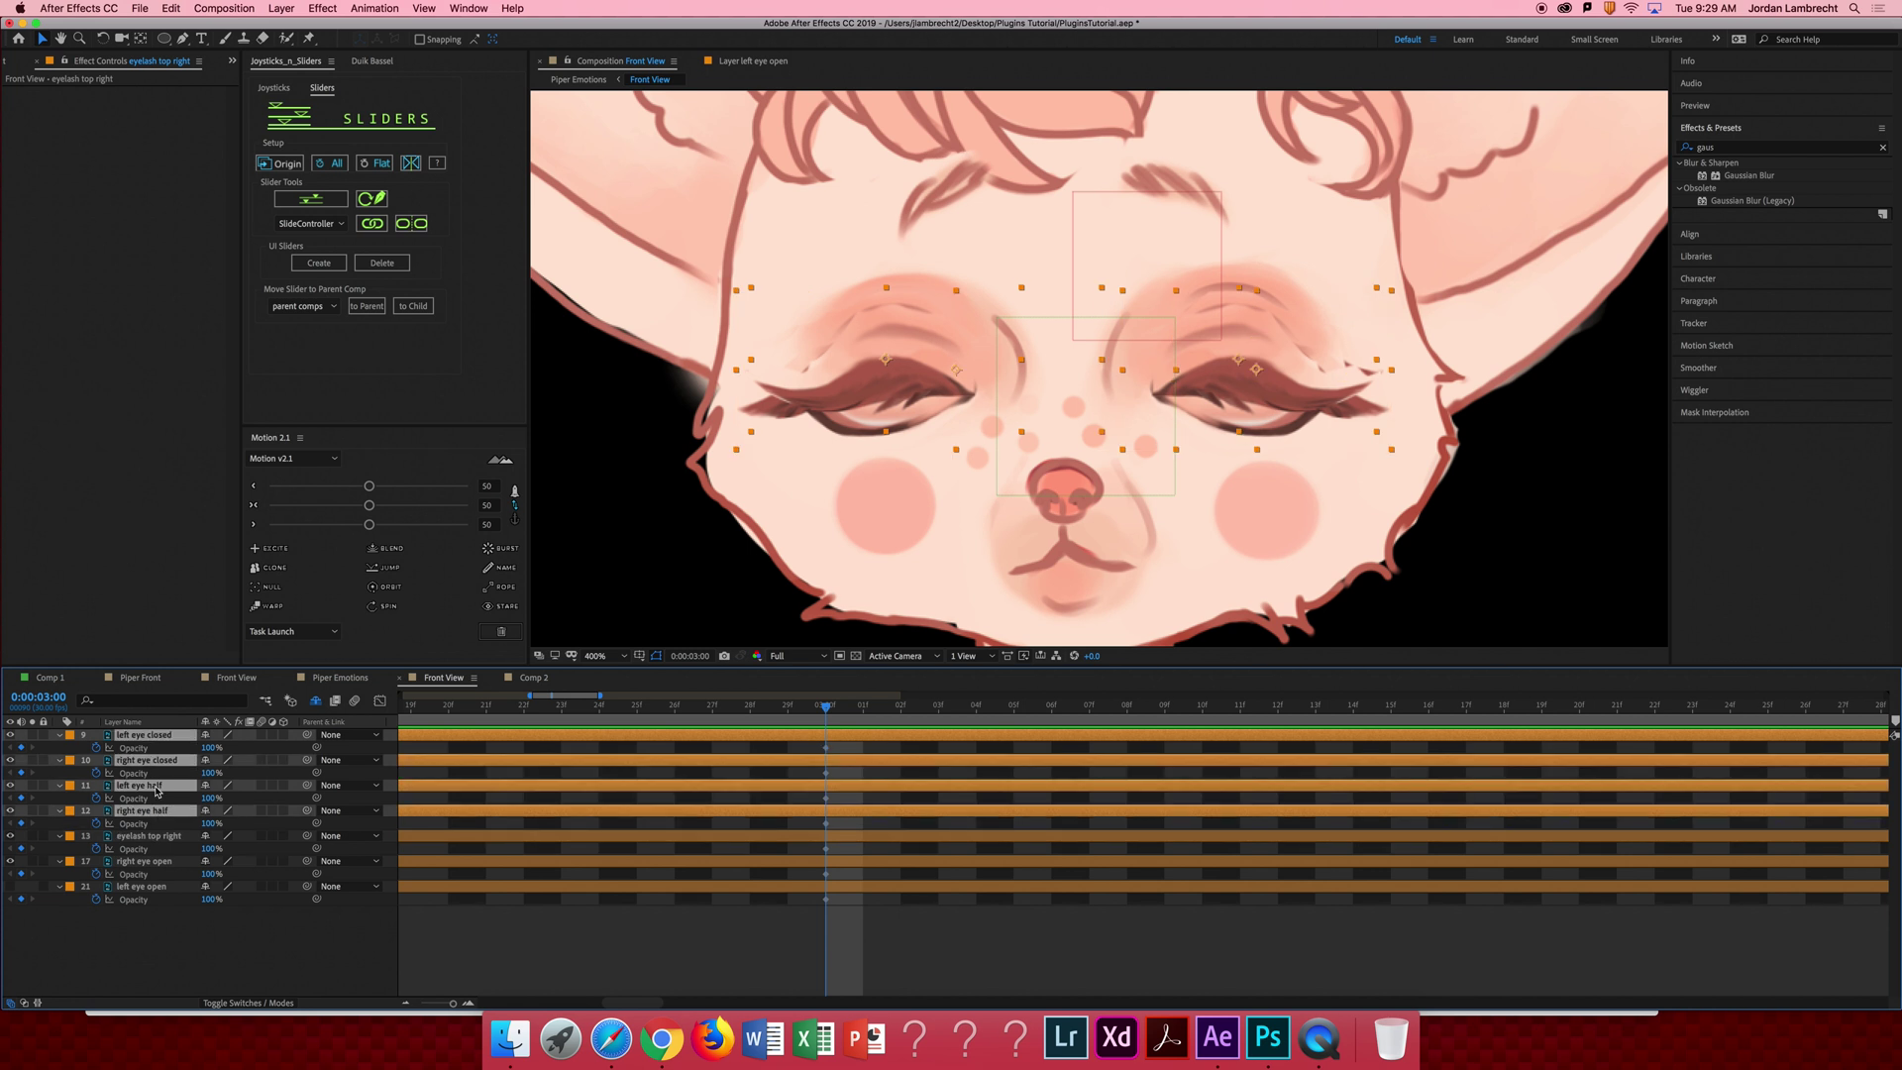
{"action": "left_click", "coordinate": [155, 863], "text": "shift"}
{"action": "left_click", "coordinate": [149, 838], "text": "shift"}
{"action": "key", "text": "ctrl+alt+t"}
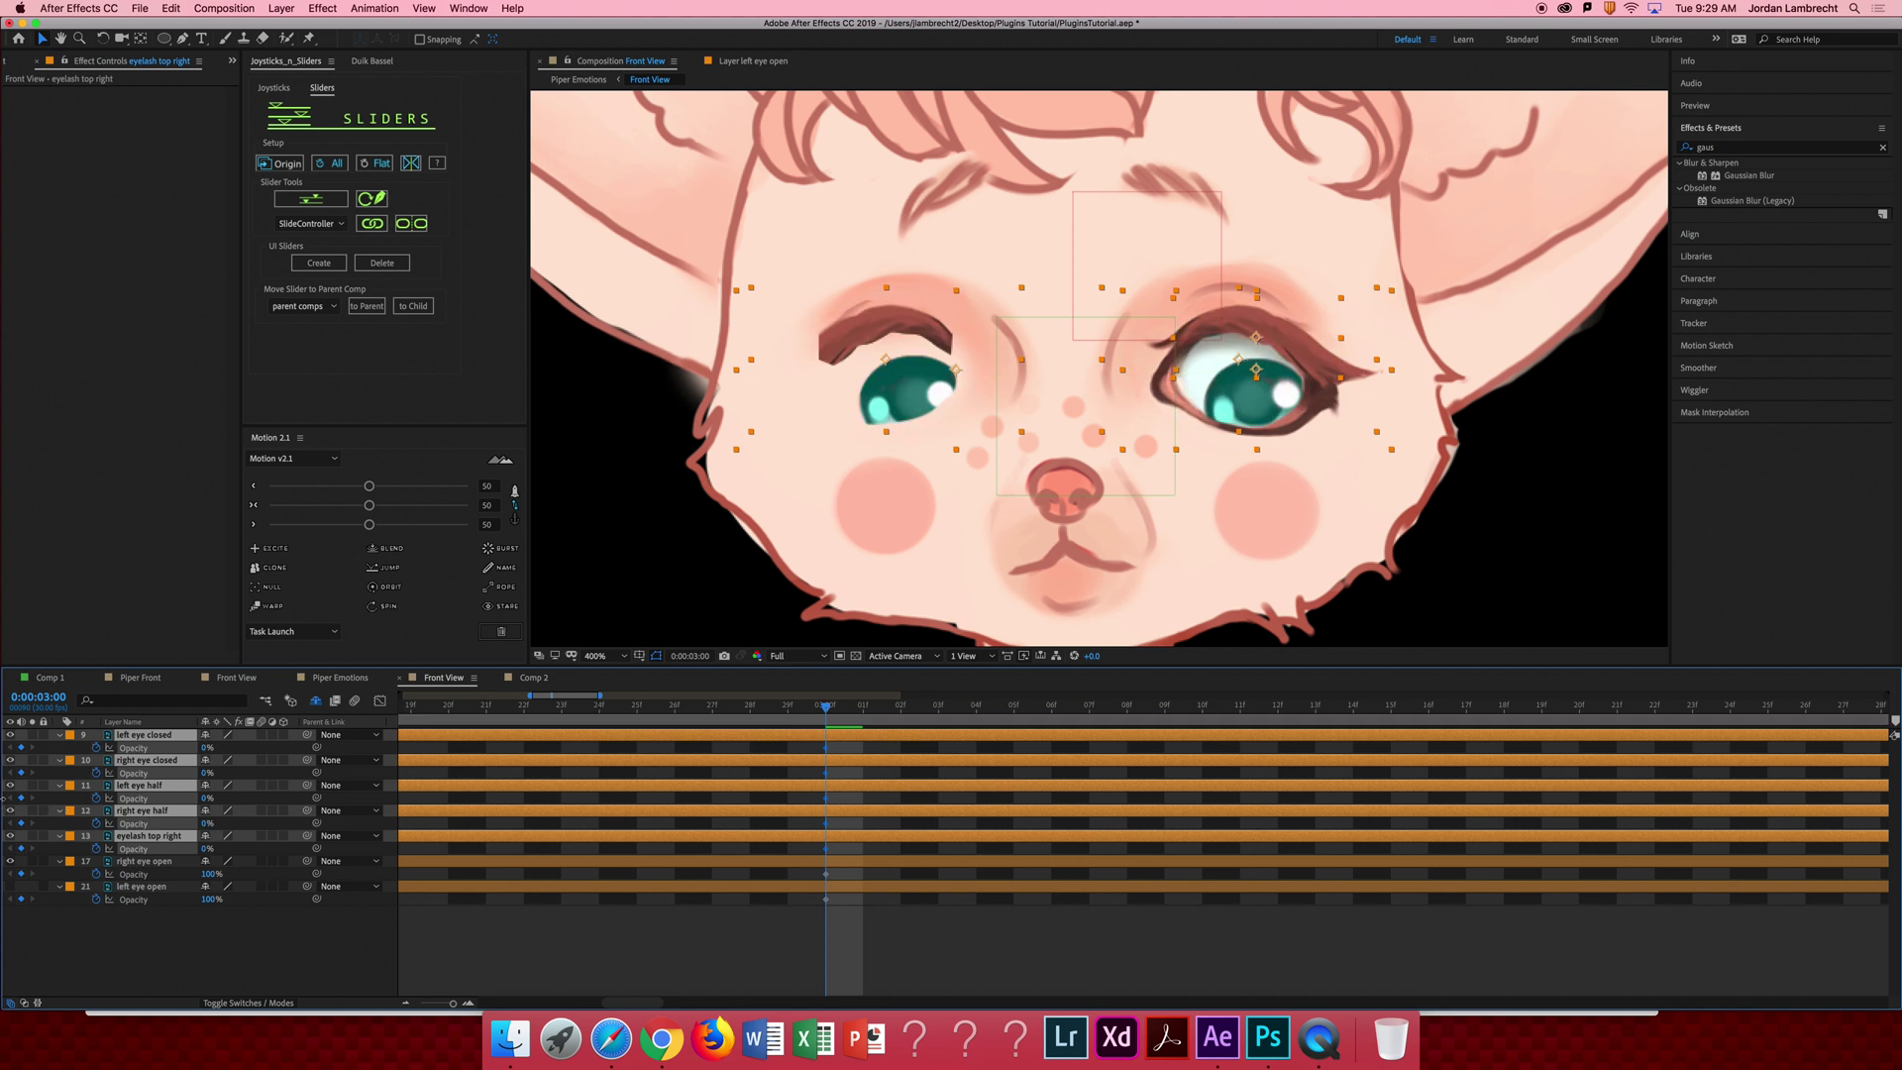
Set right eye half Opacity to 0%, save, and show the left eye open layer.
{"action": "left_click", "coordinate": [212, 821]}
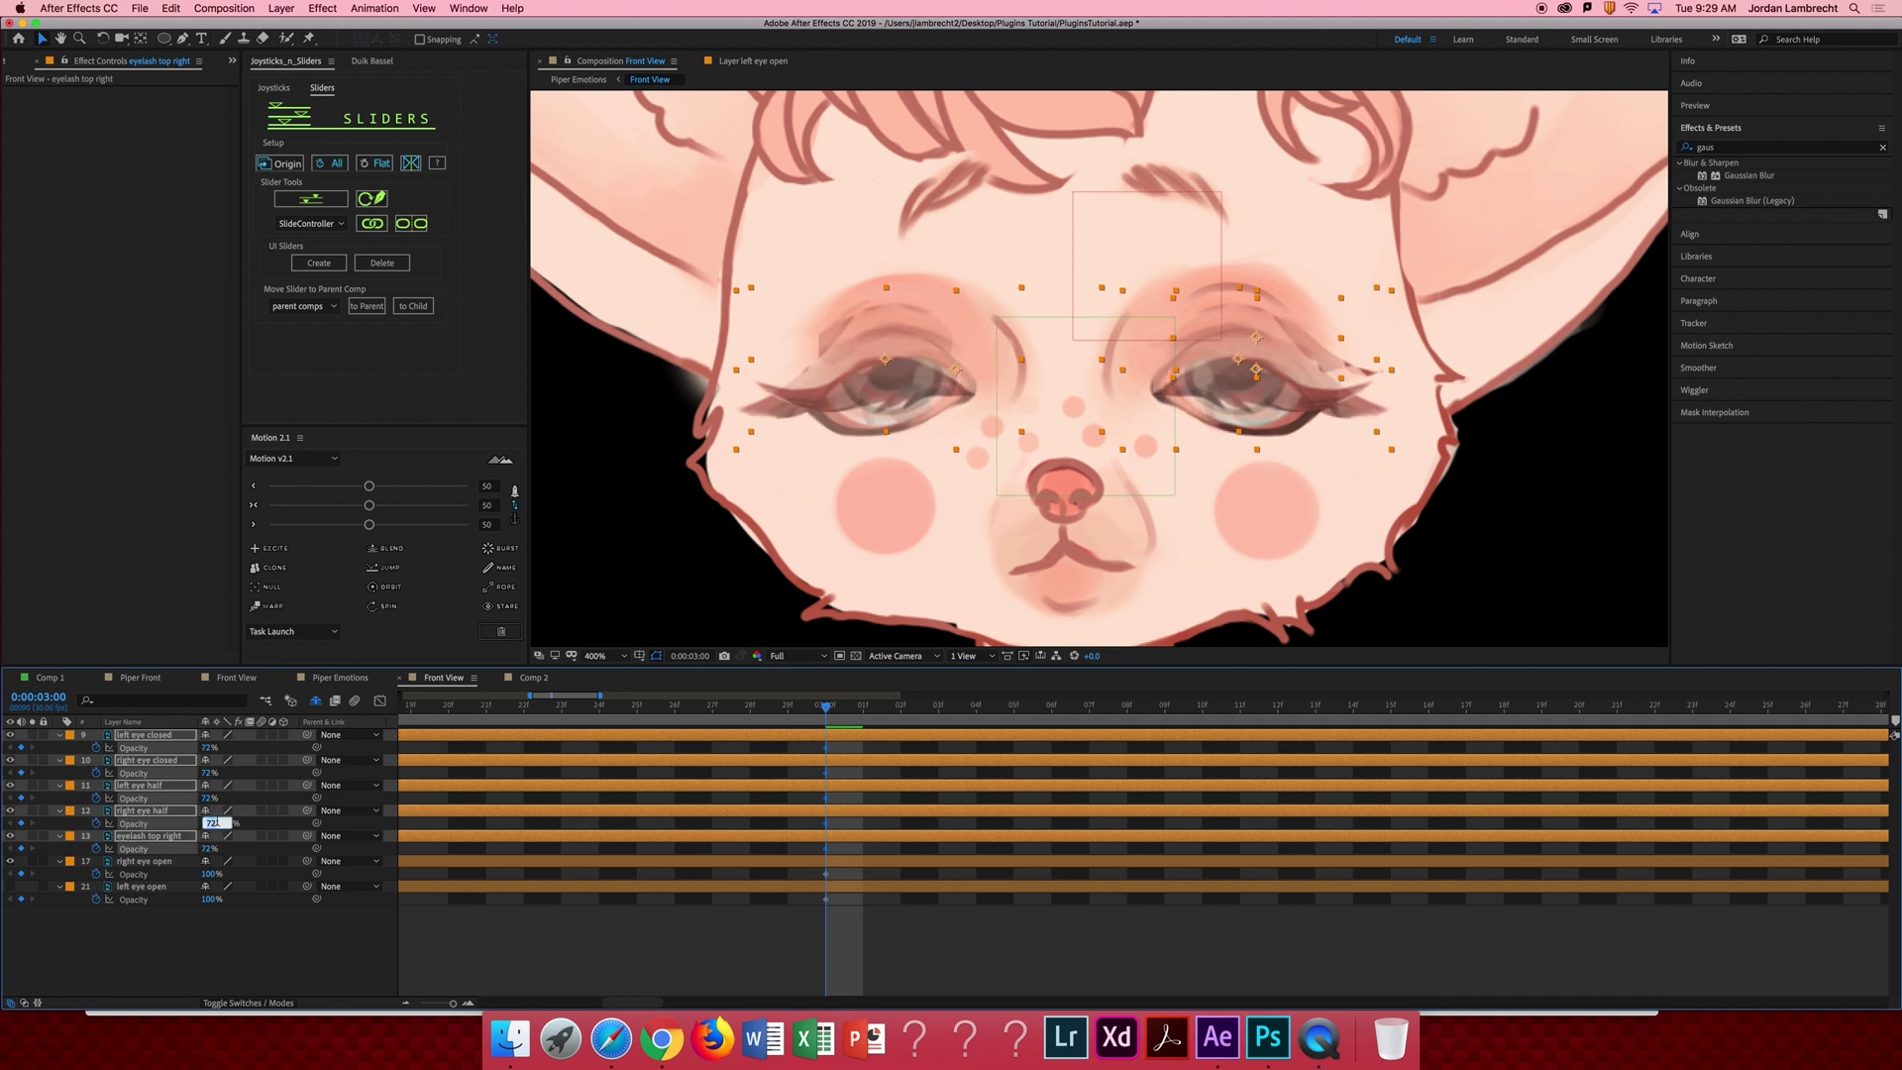
{"action": "type", "text": "0"}
{"action": "key", "text": "Return"}
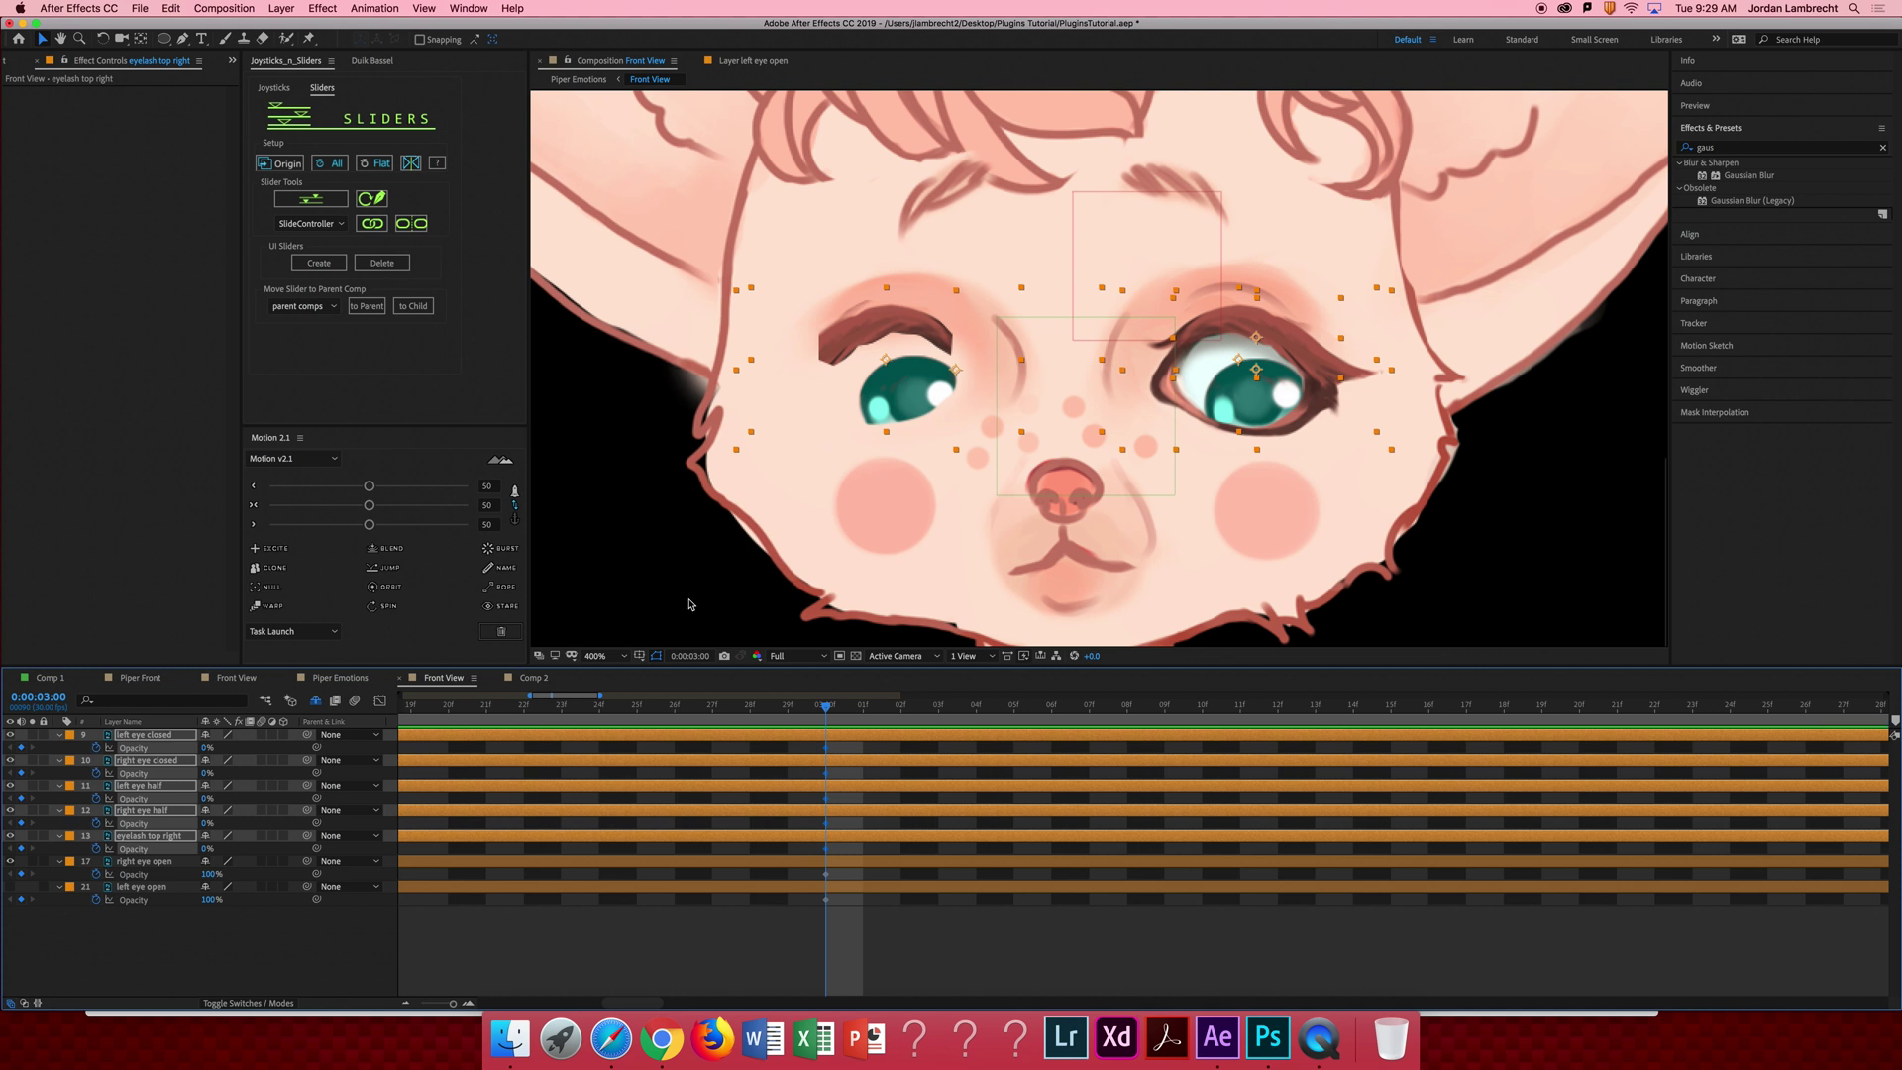
{"action": "key", "text": "super+s"}
{"action": "left_click", "coordinate": [136, 948]}
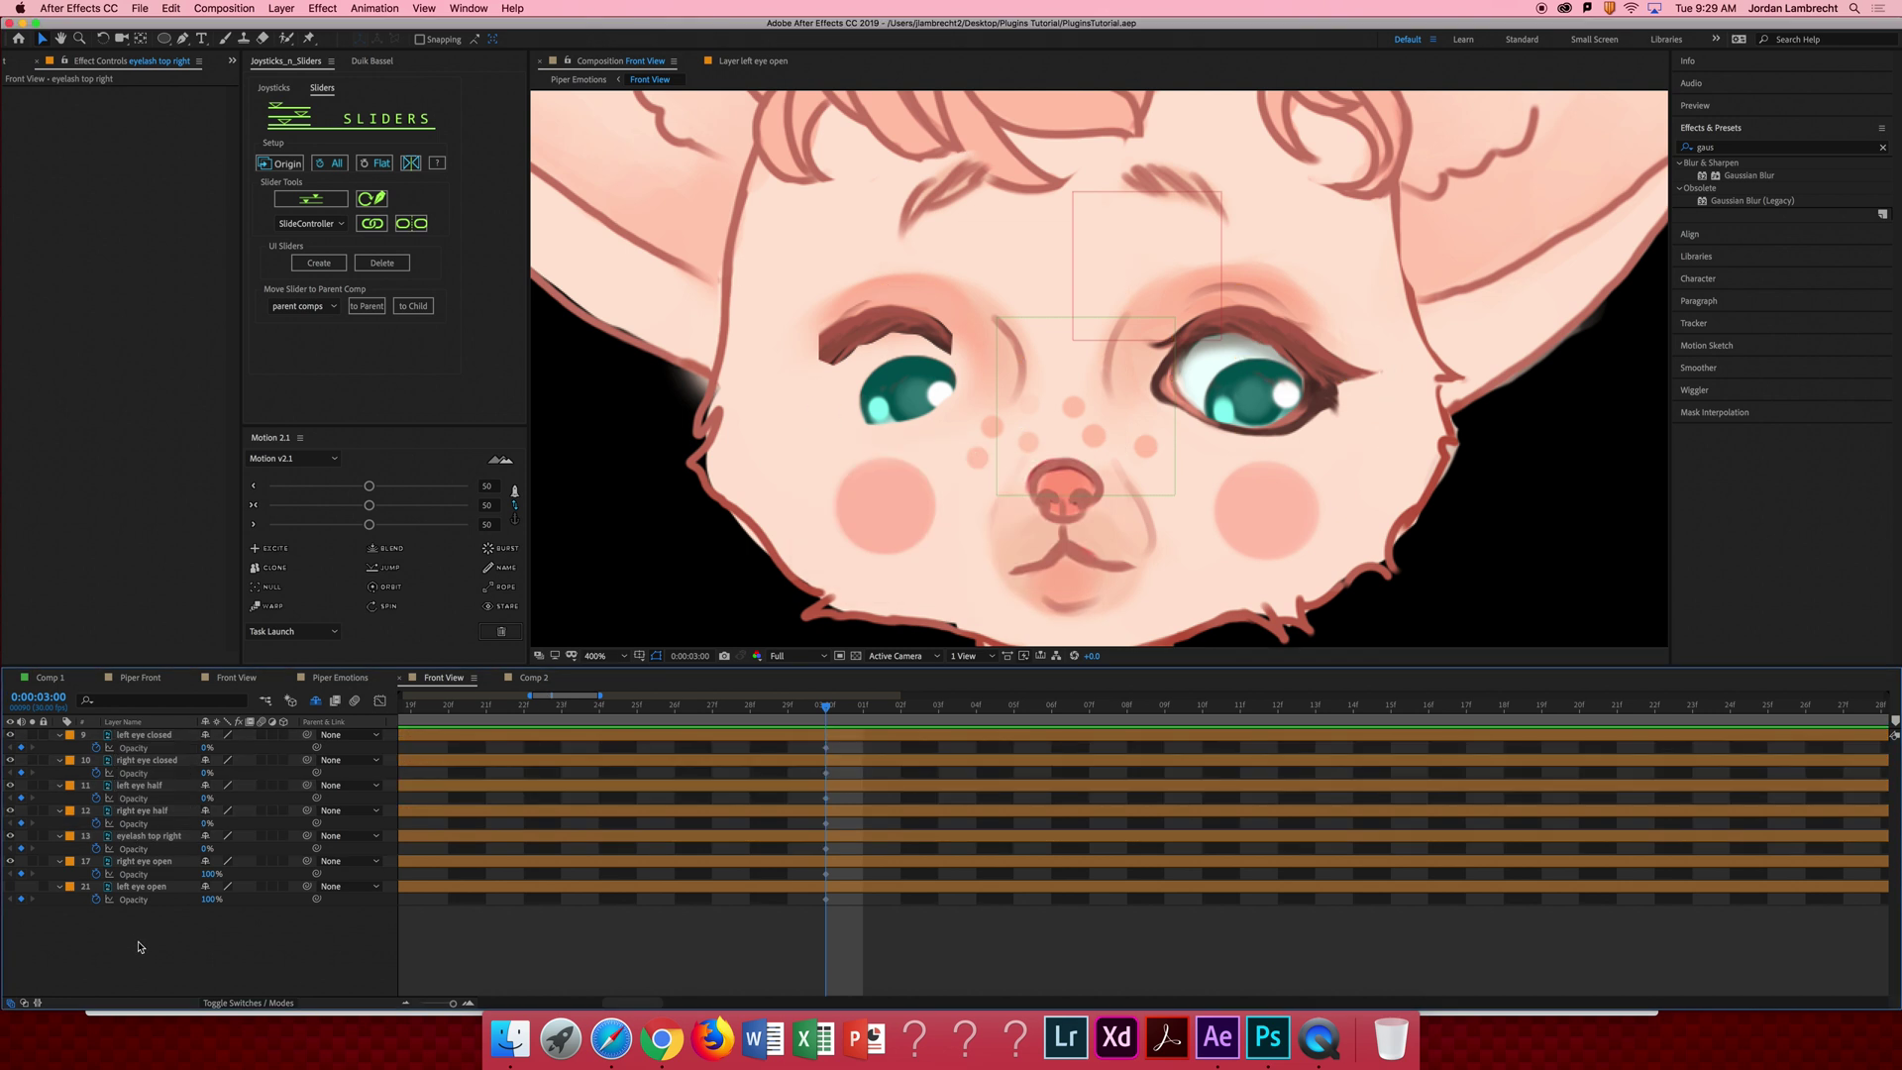
{"action": "left_click", "coordinate": [13, 888]}
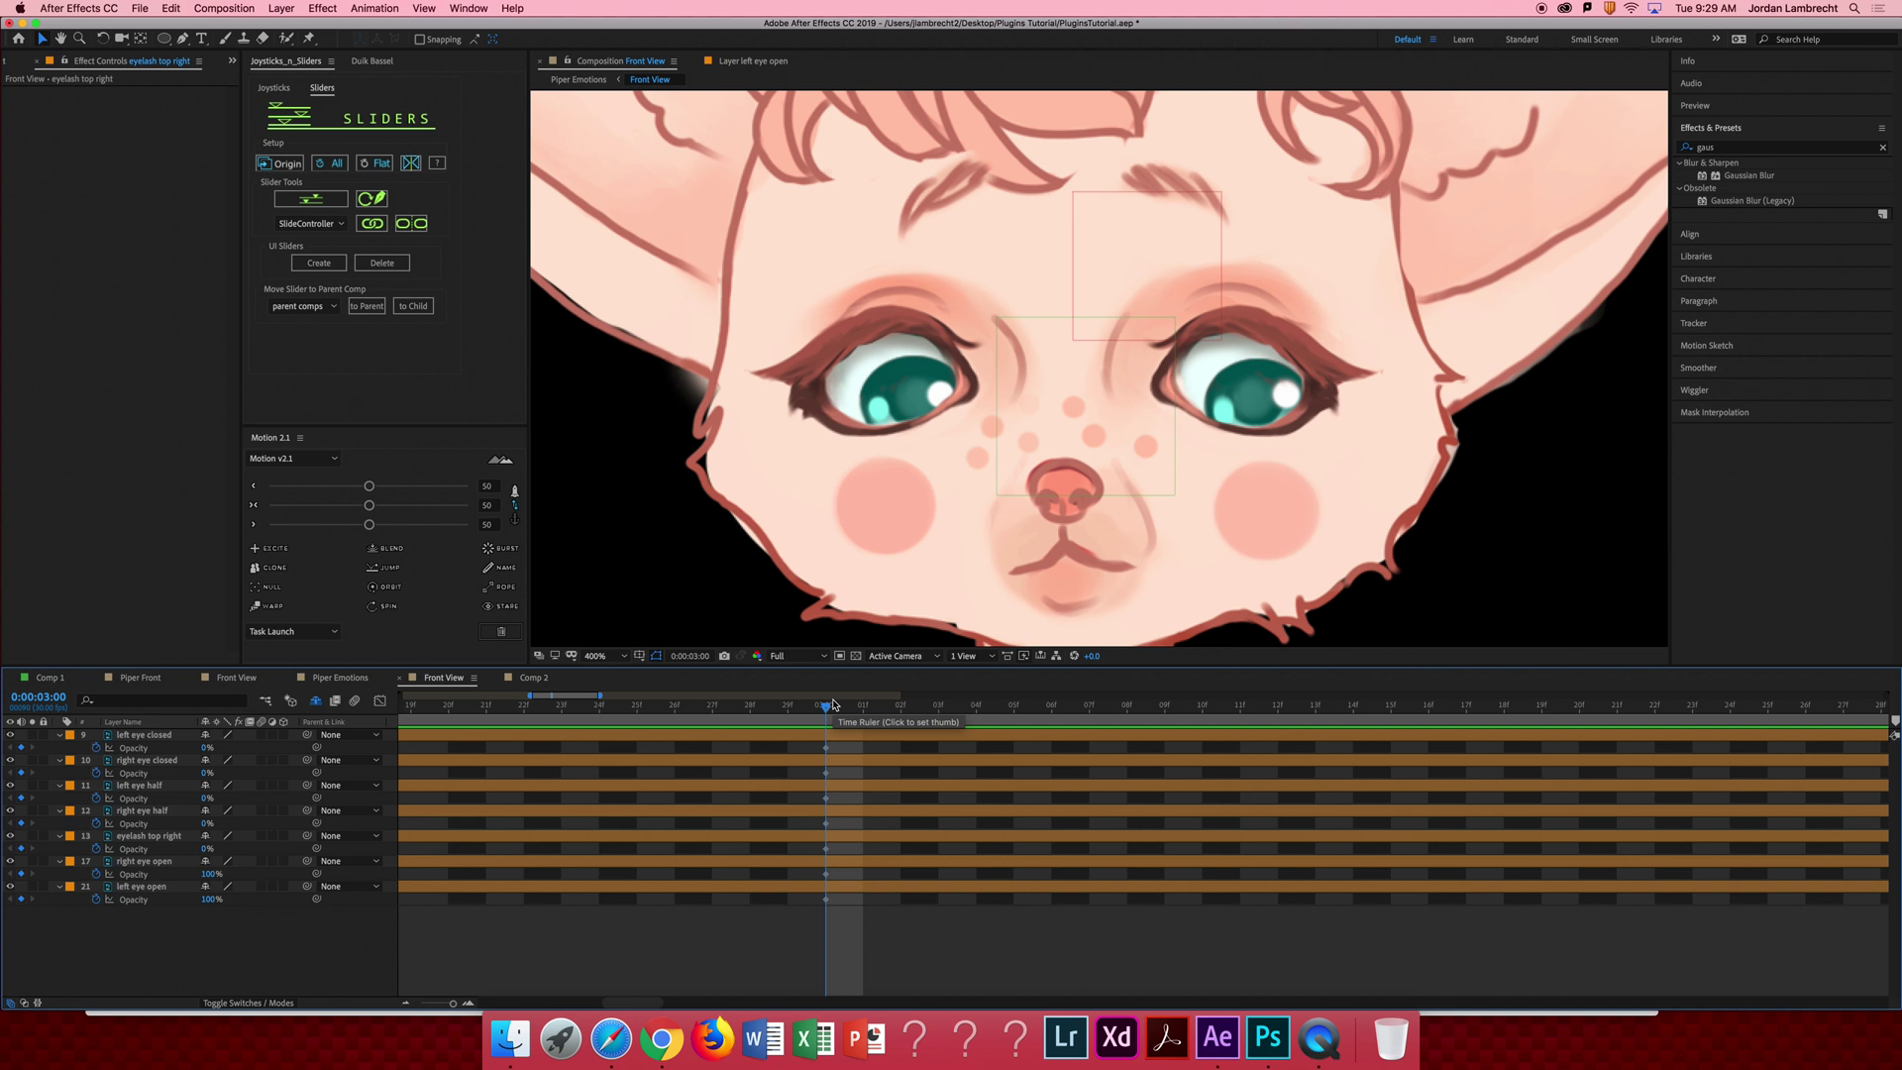
At 3:02, key the left and right eye open layers to 0% opacity.
{"action": "key", "text": "Page_Down"}
{"action": "key", "text": "Page_Down"}
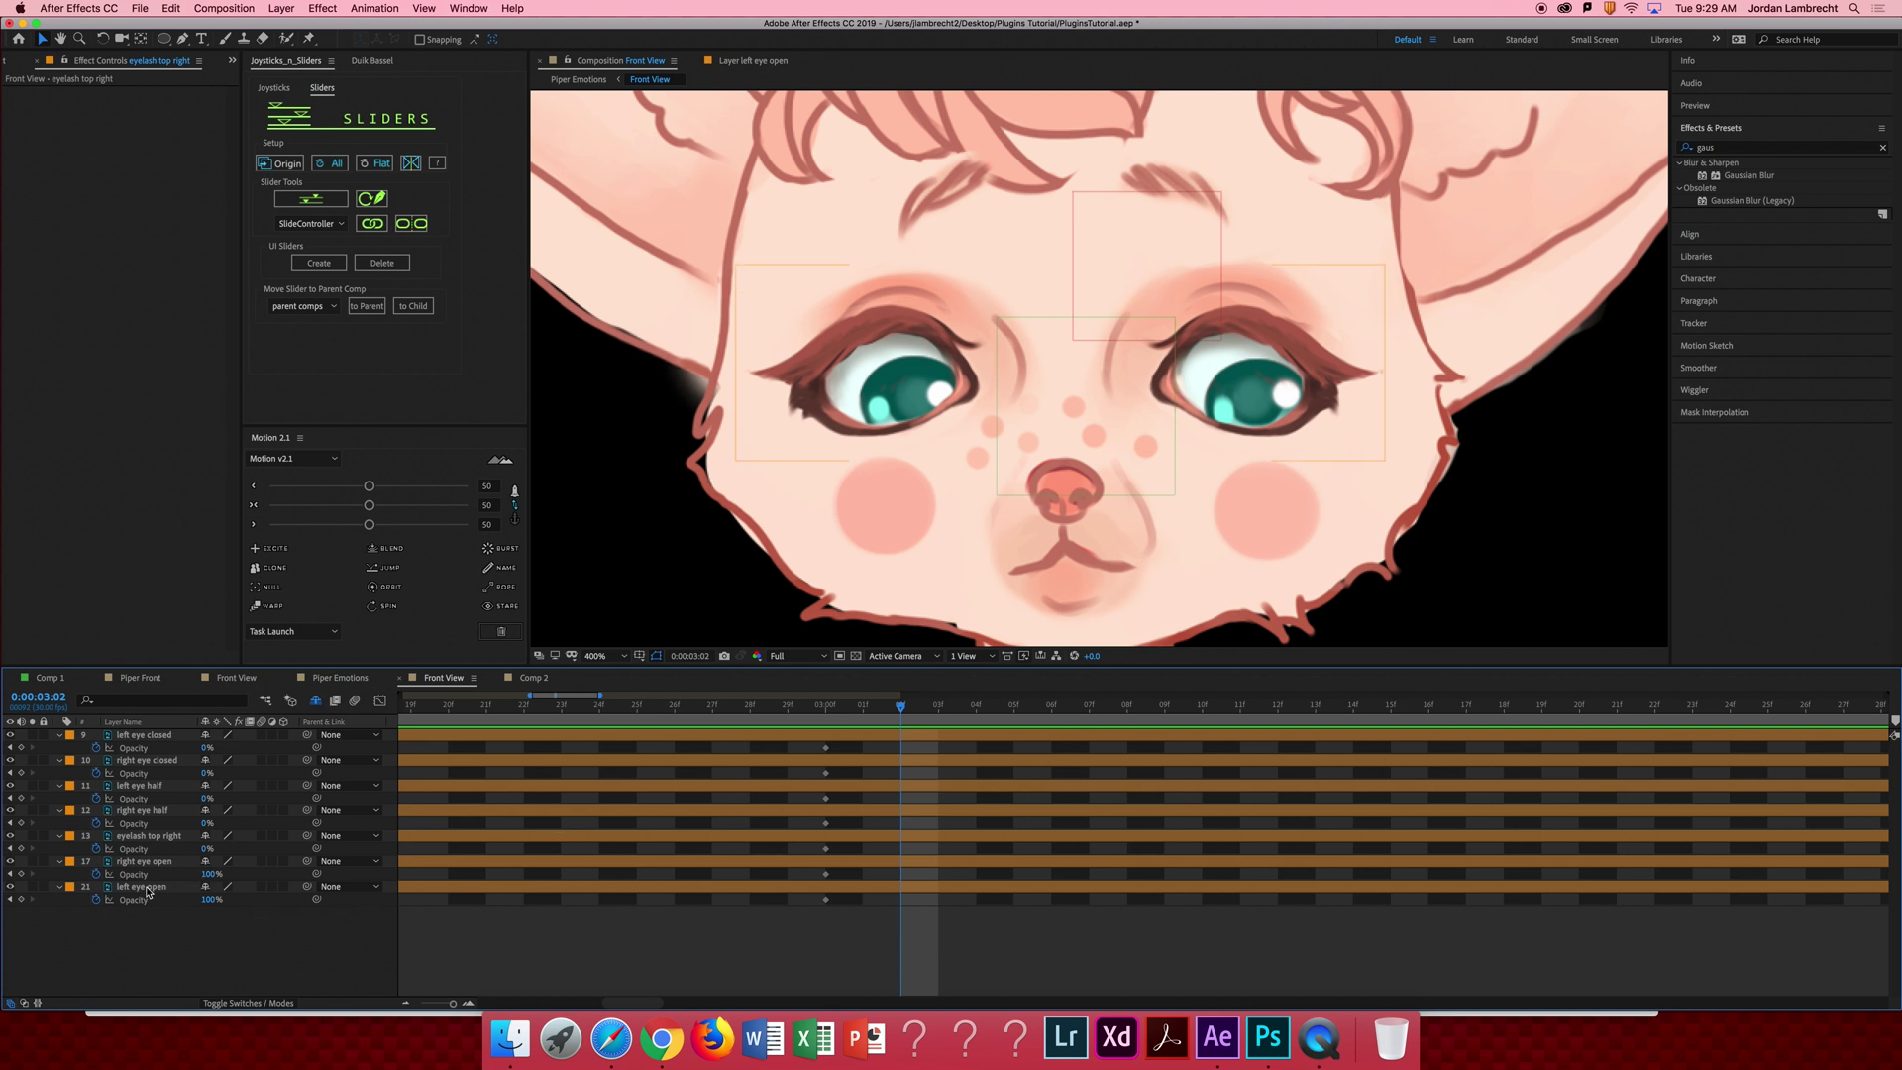
{"action": "left_click", "coordinate": [145, 887]}
{"action": "left_click", "coordinate": [146, 862], "text": "shift"}
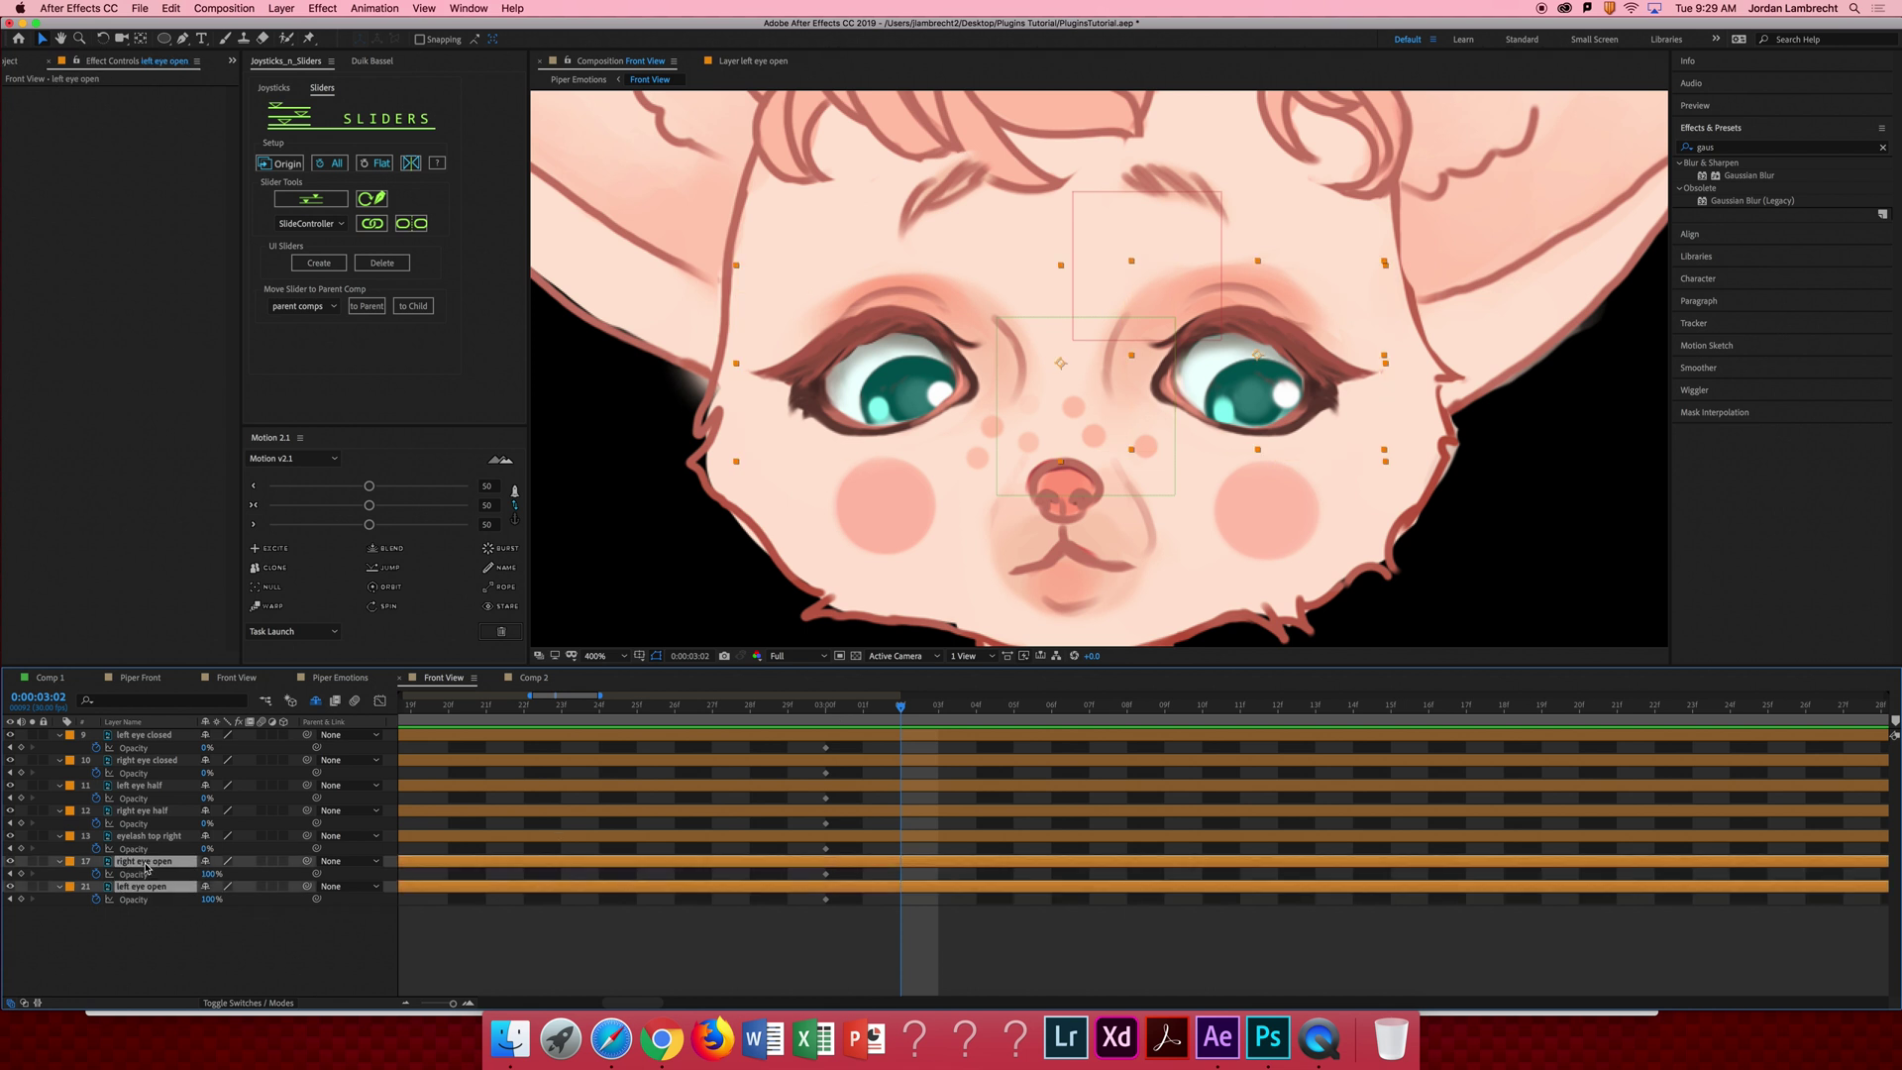
{"action": "left_click", "coordinate": [209, 900]}
{"action": "type", "text": "0"}
{"action": "key", "text": "Return"}
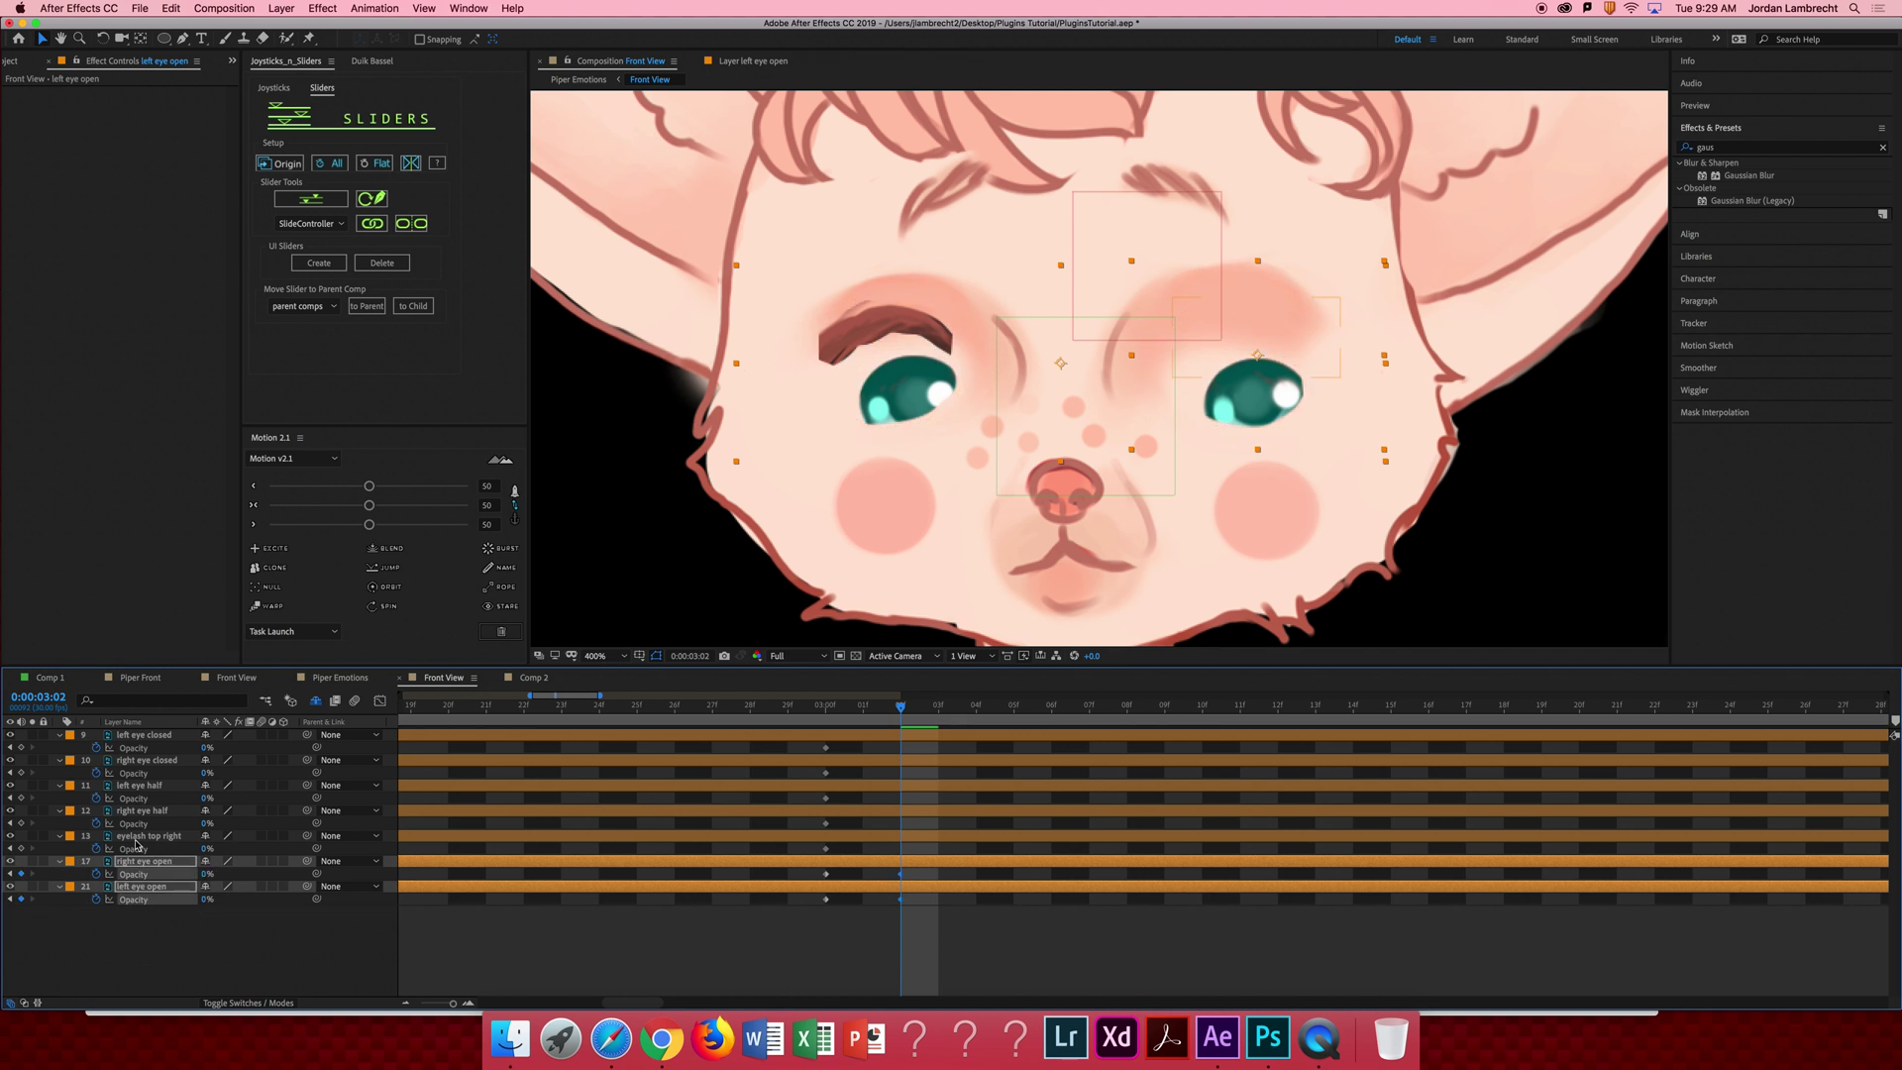
Scrub the eyelash top right Opacity up so the right eyebrow shows.
{"action": "left_click", "coordinate": [149, 837]}
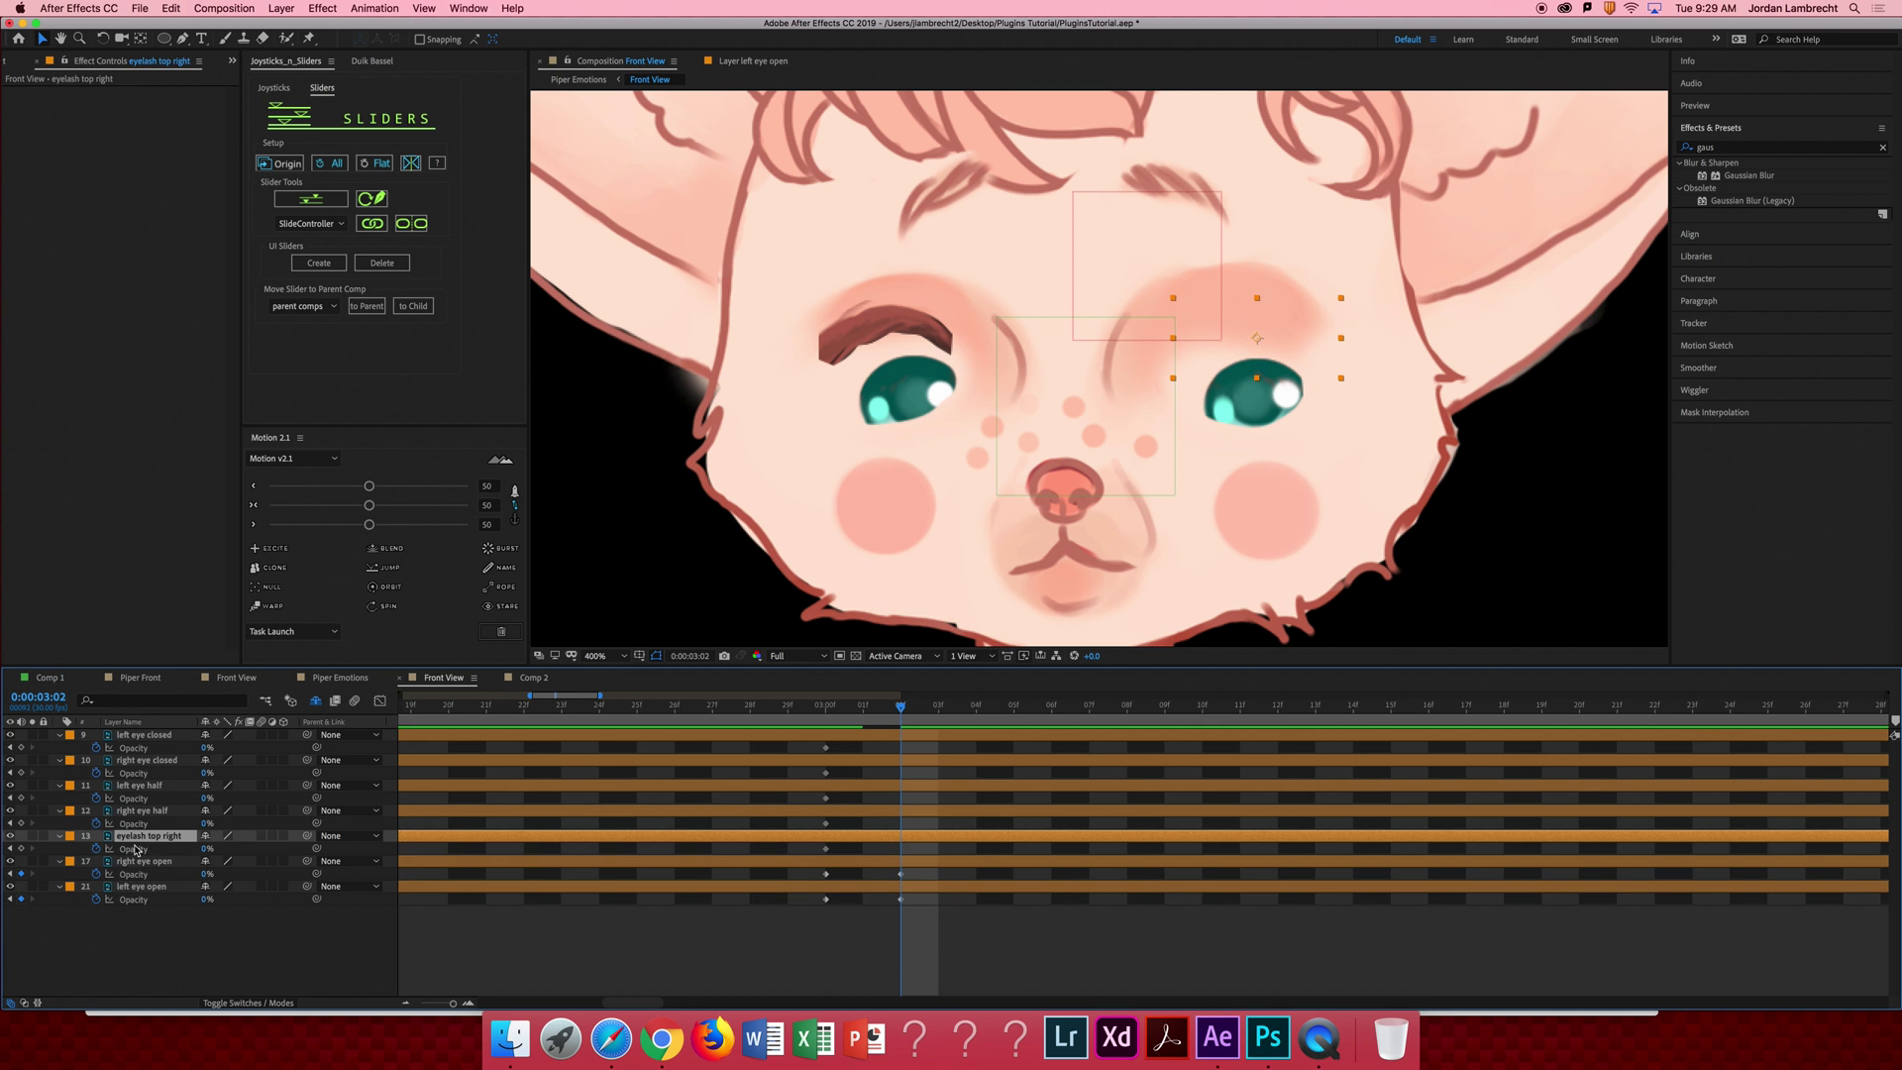
{"action": "left_click", "coordinate": [135, 850]}
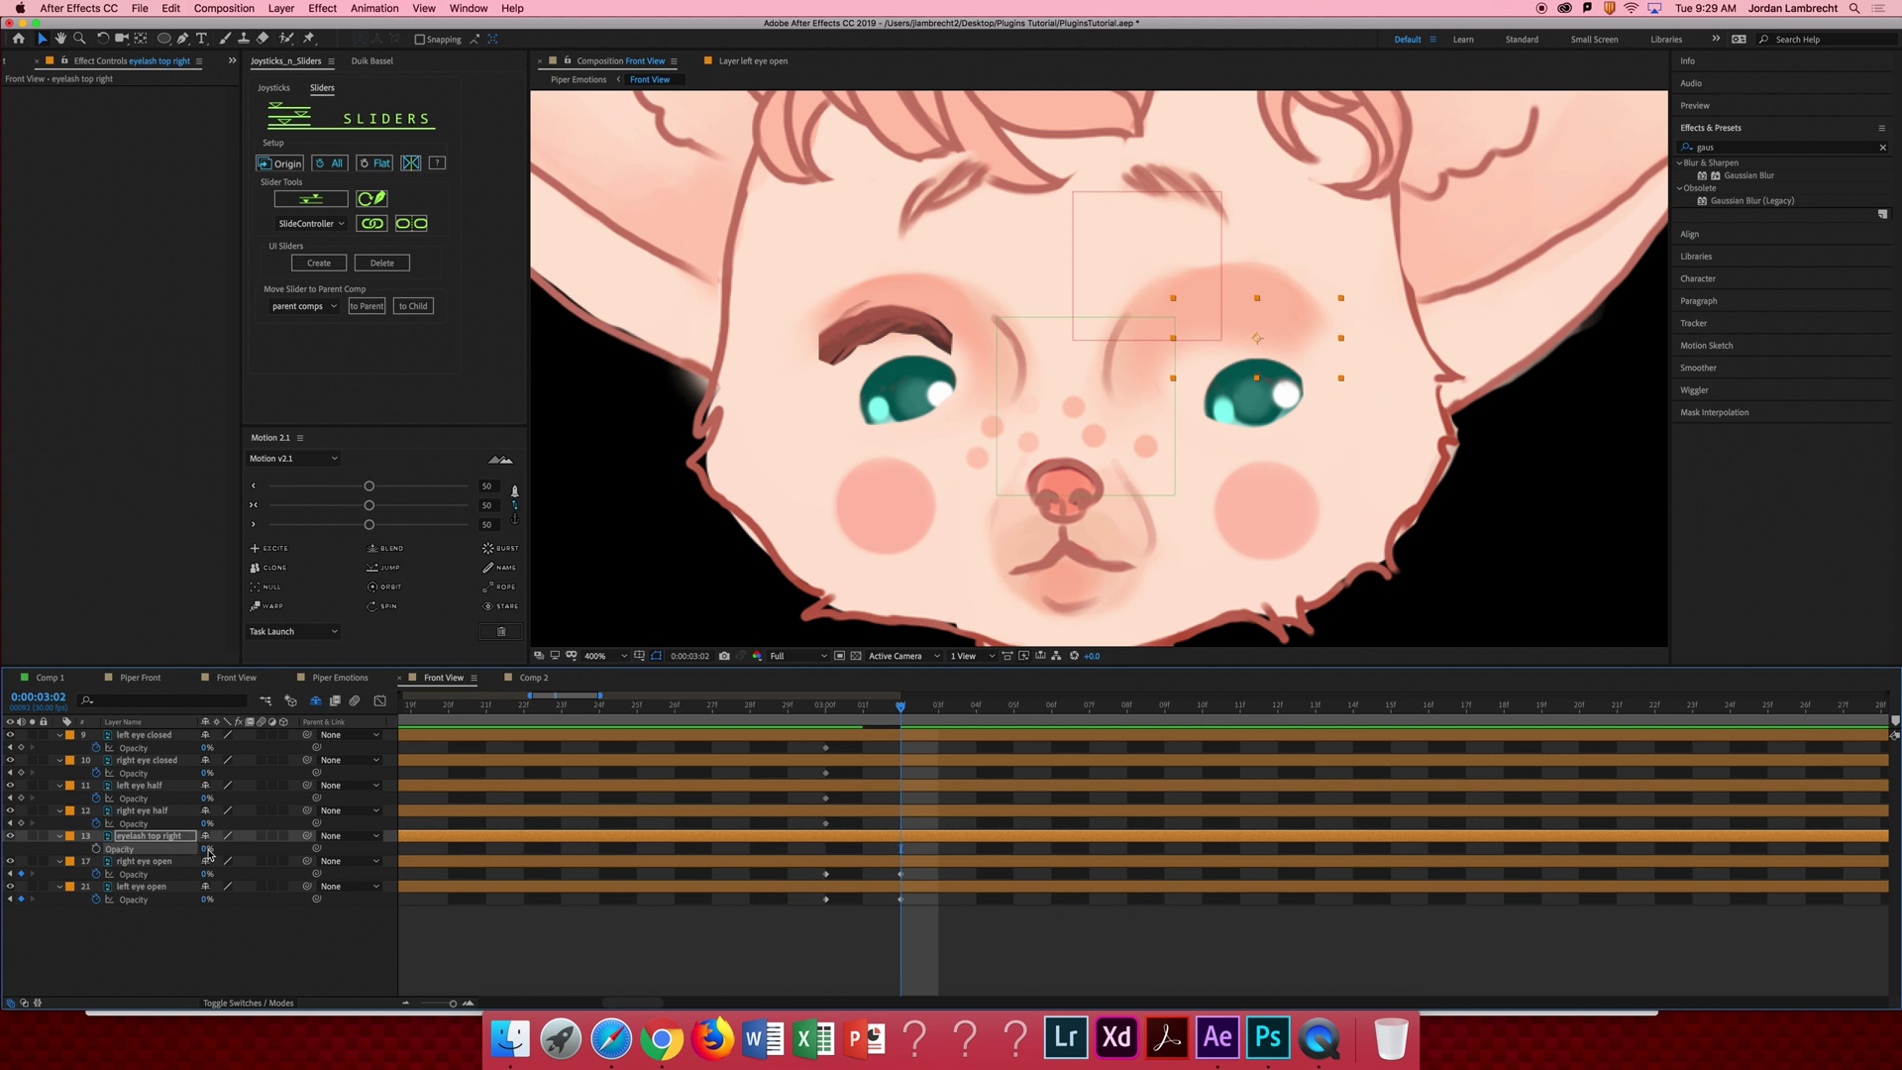
{"action": "left_click_drag", "start_coordinate": [203, 849], "coordinate": [222, 848]}
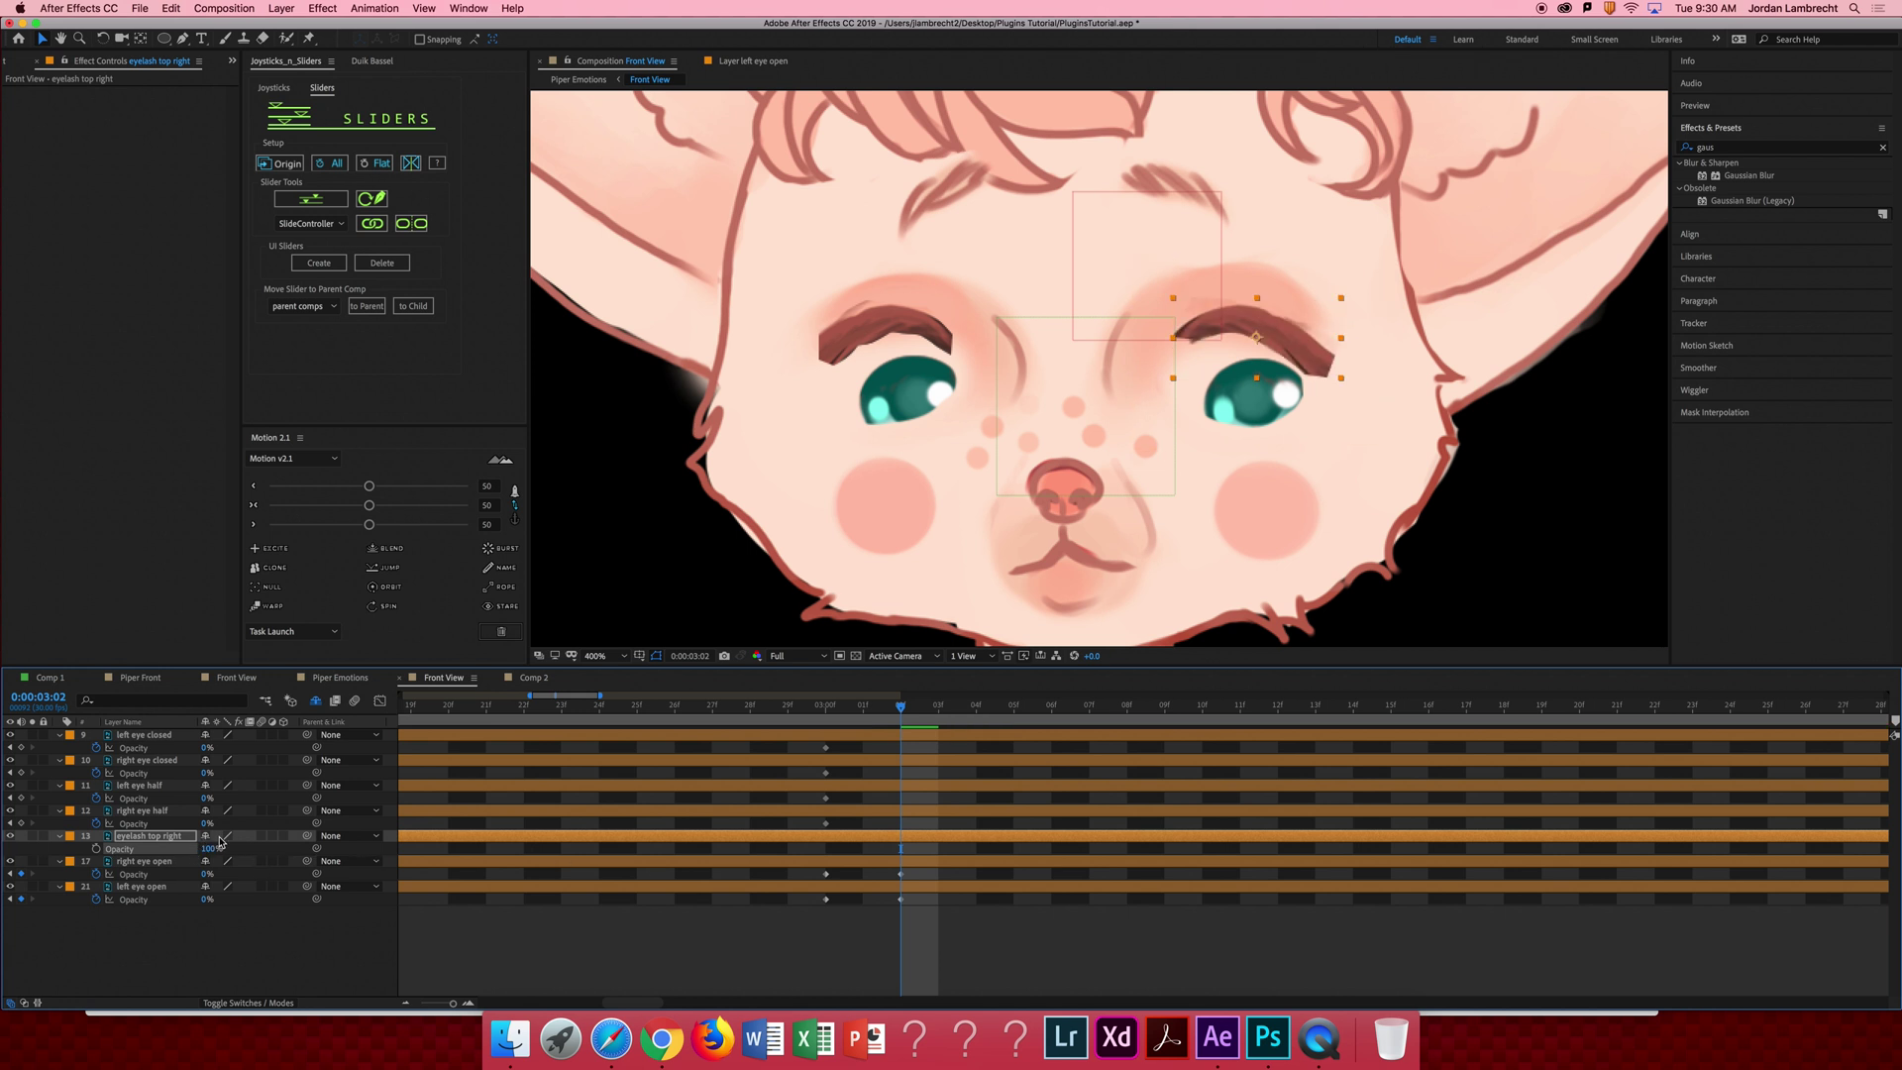
{"action": "key", "text": "Delete"}
Set the half eye layers to 100% opacity and keyframe the closed eyes' Opacity.
{"action": "left_click", "coordinate": [154, 813]}
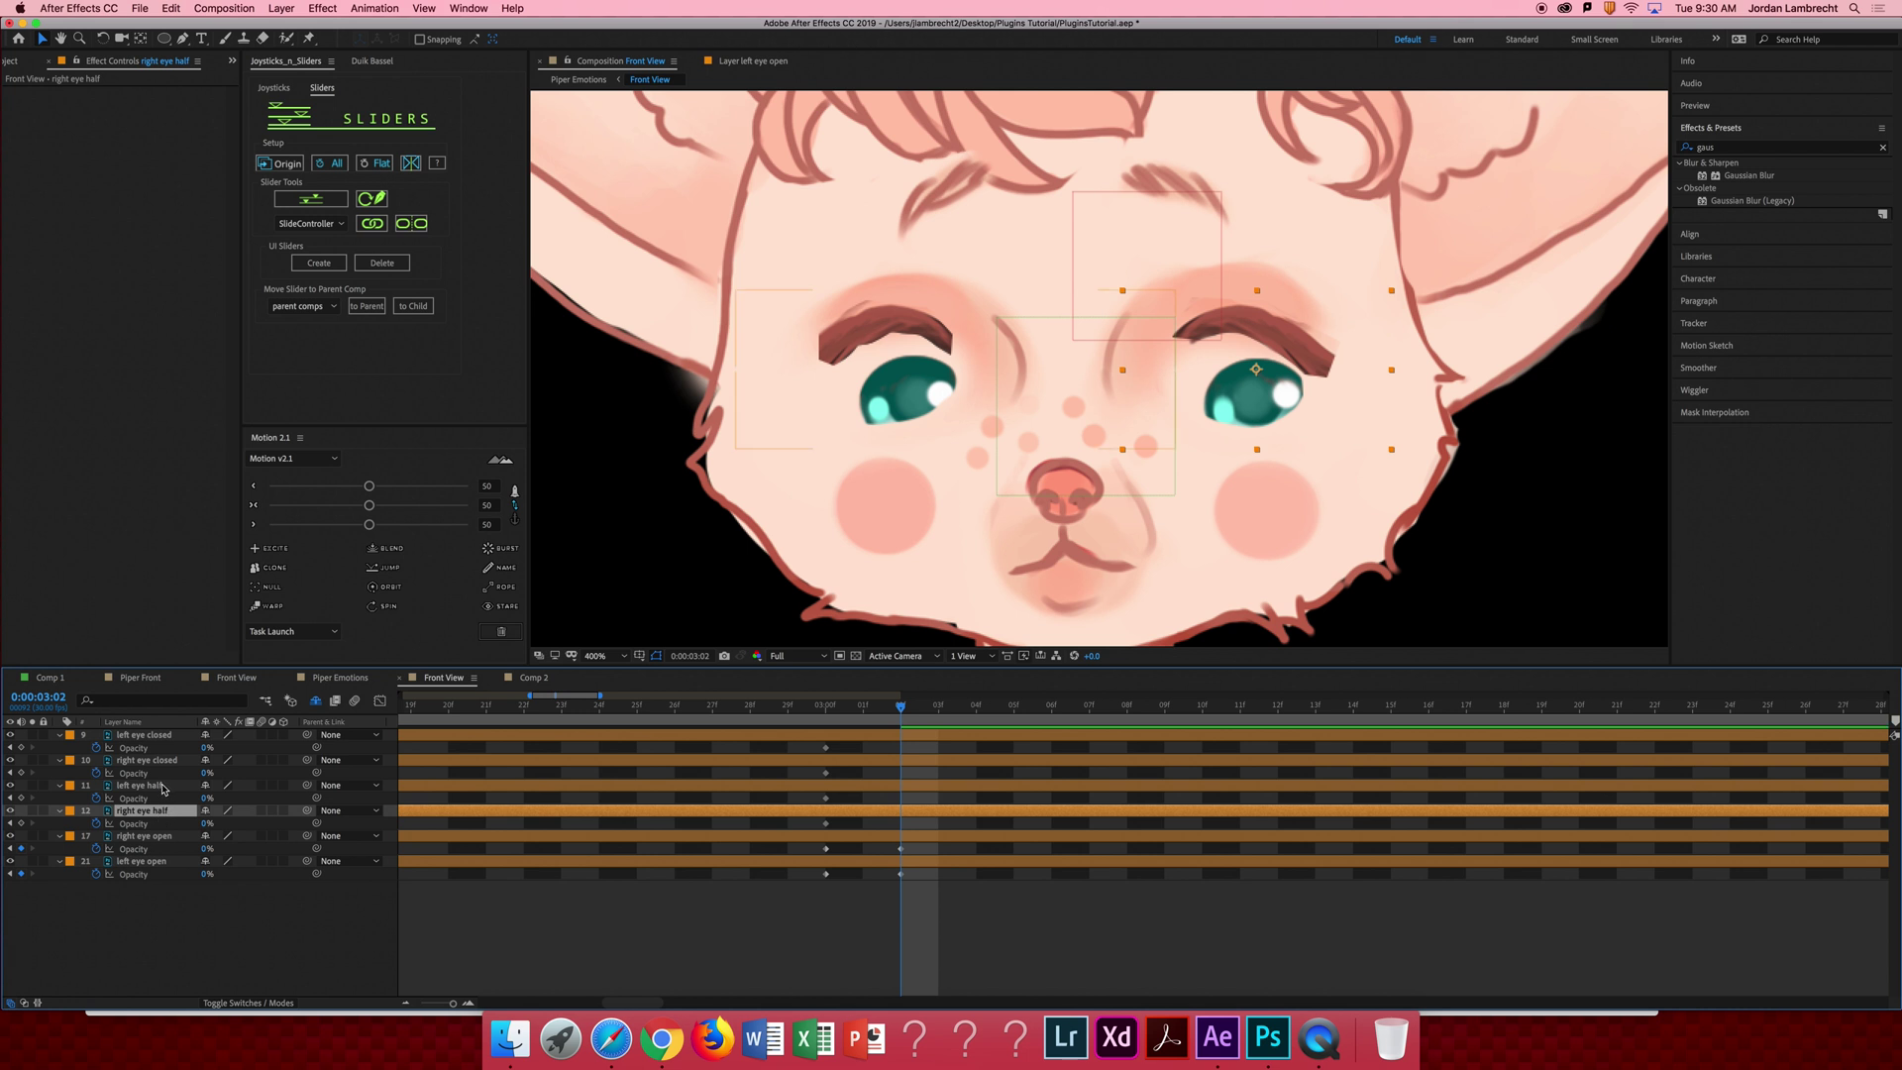
{"action": "left_click", "coordinate": [159, 787], "text": "shift"}
{"action": "left_click", "coordinate": [206, 799]}
{"action": "type", "text": "100"}
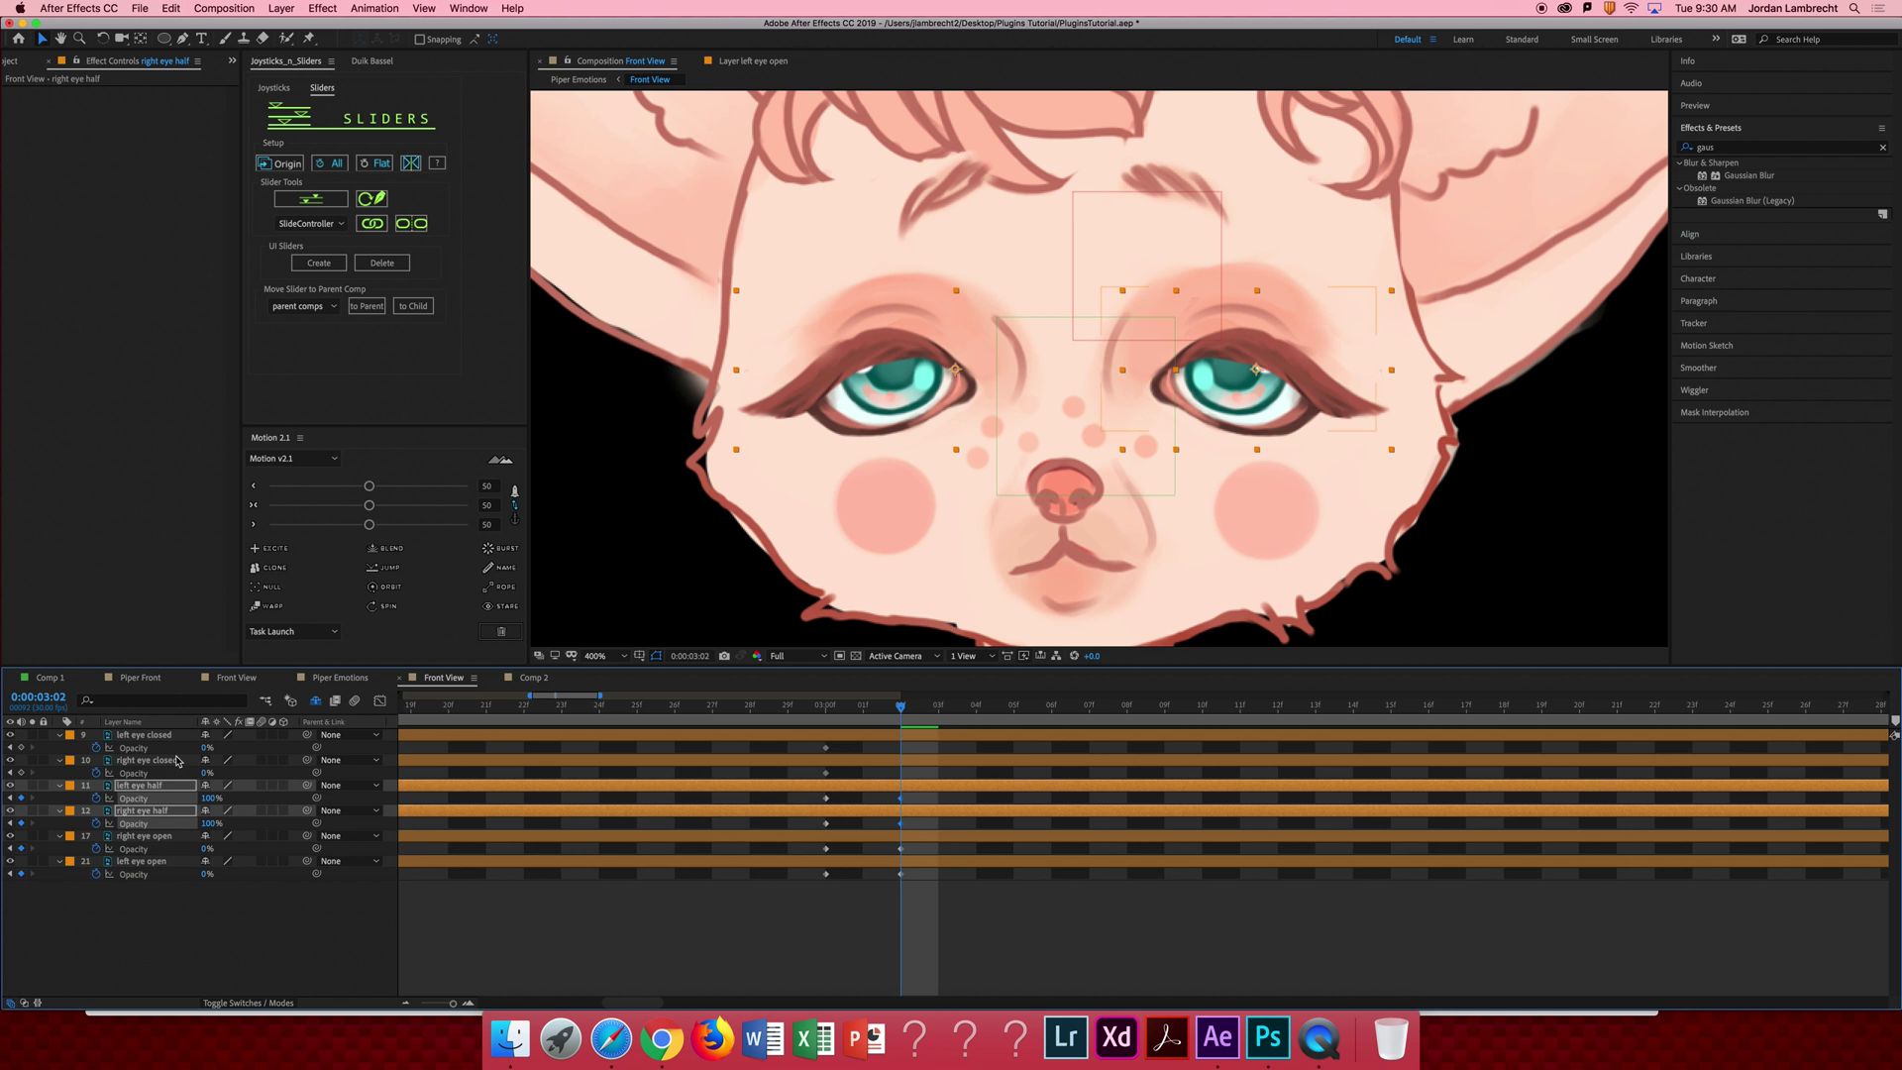
{"action": "left_click", "coordinate": [142, 736]}
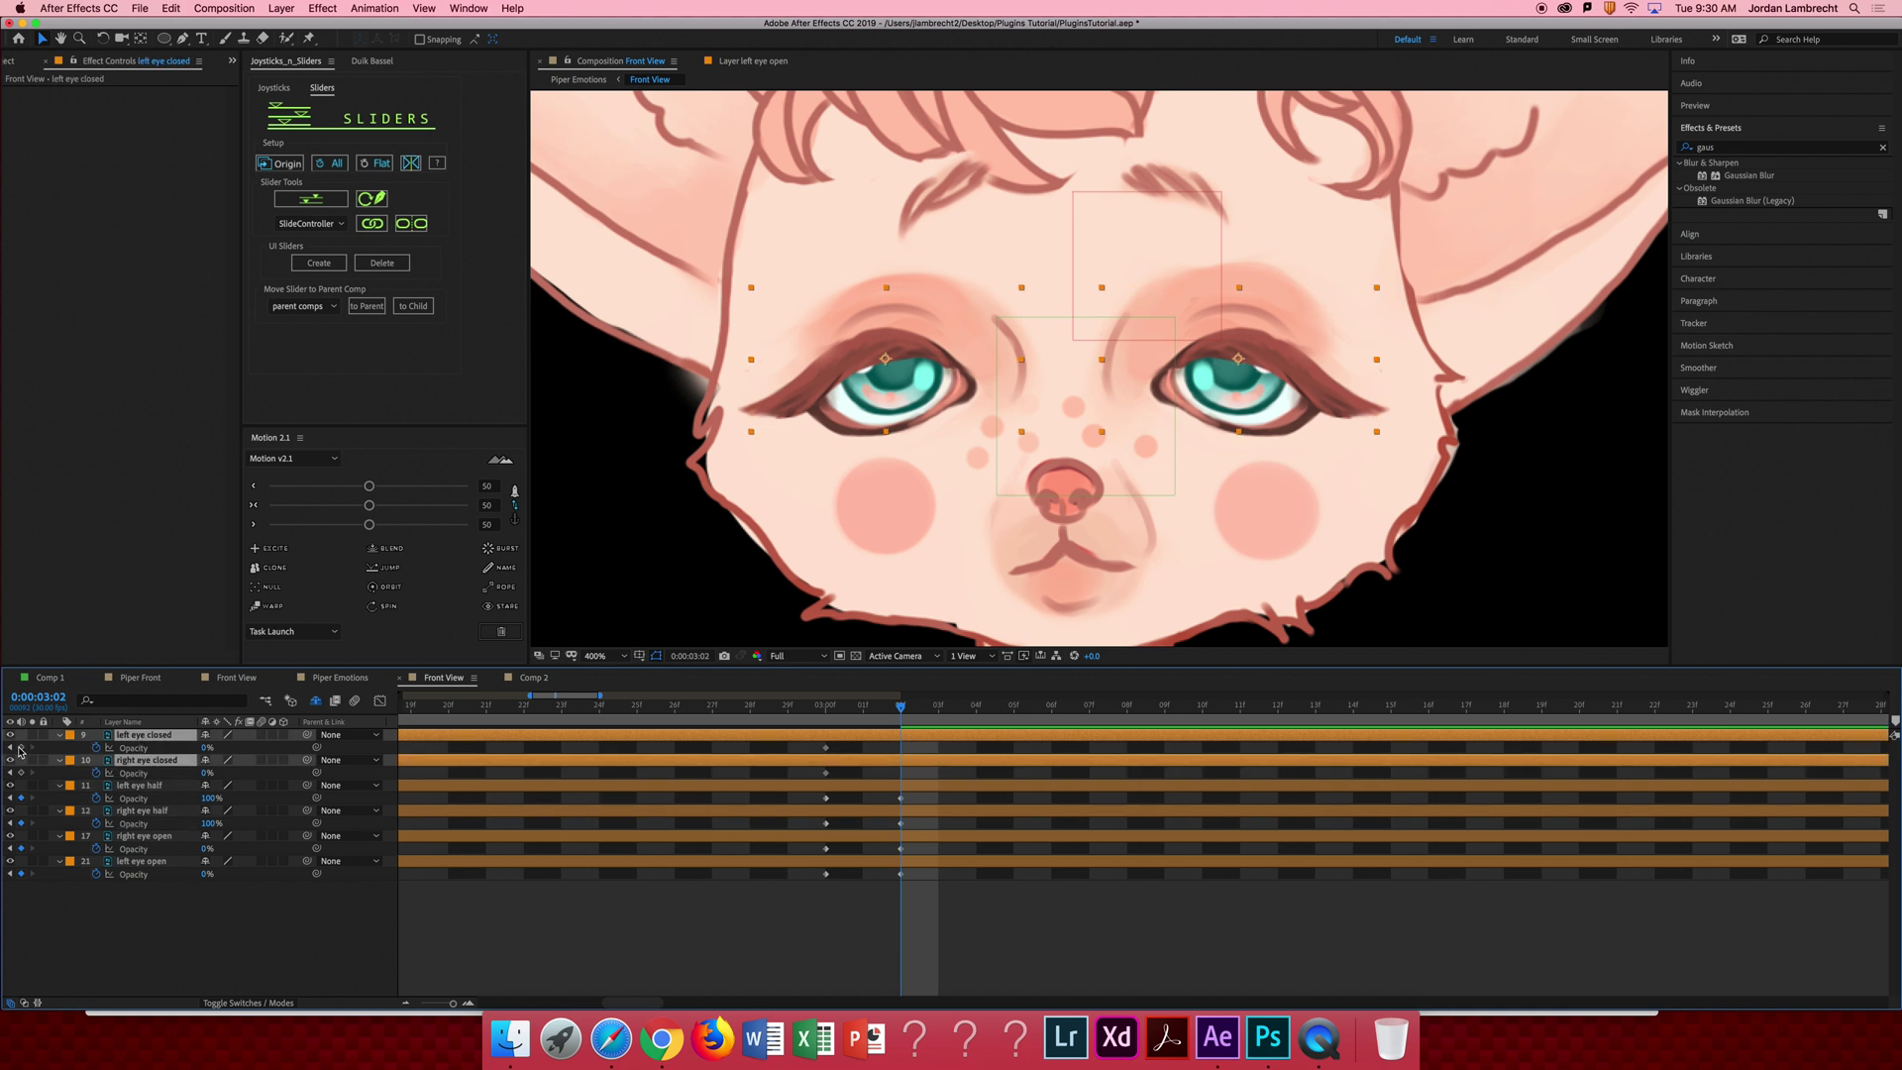
{"action": "left_click", "coordinate": [21, 747]}
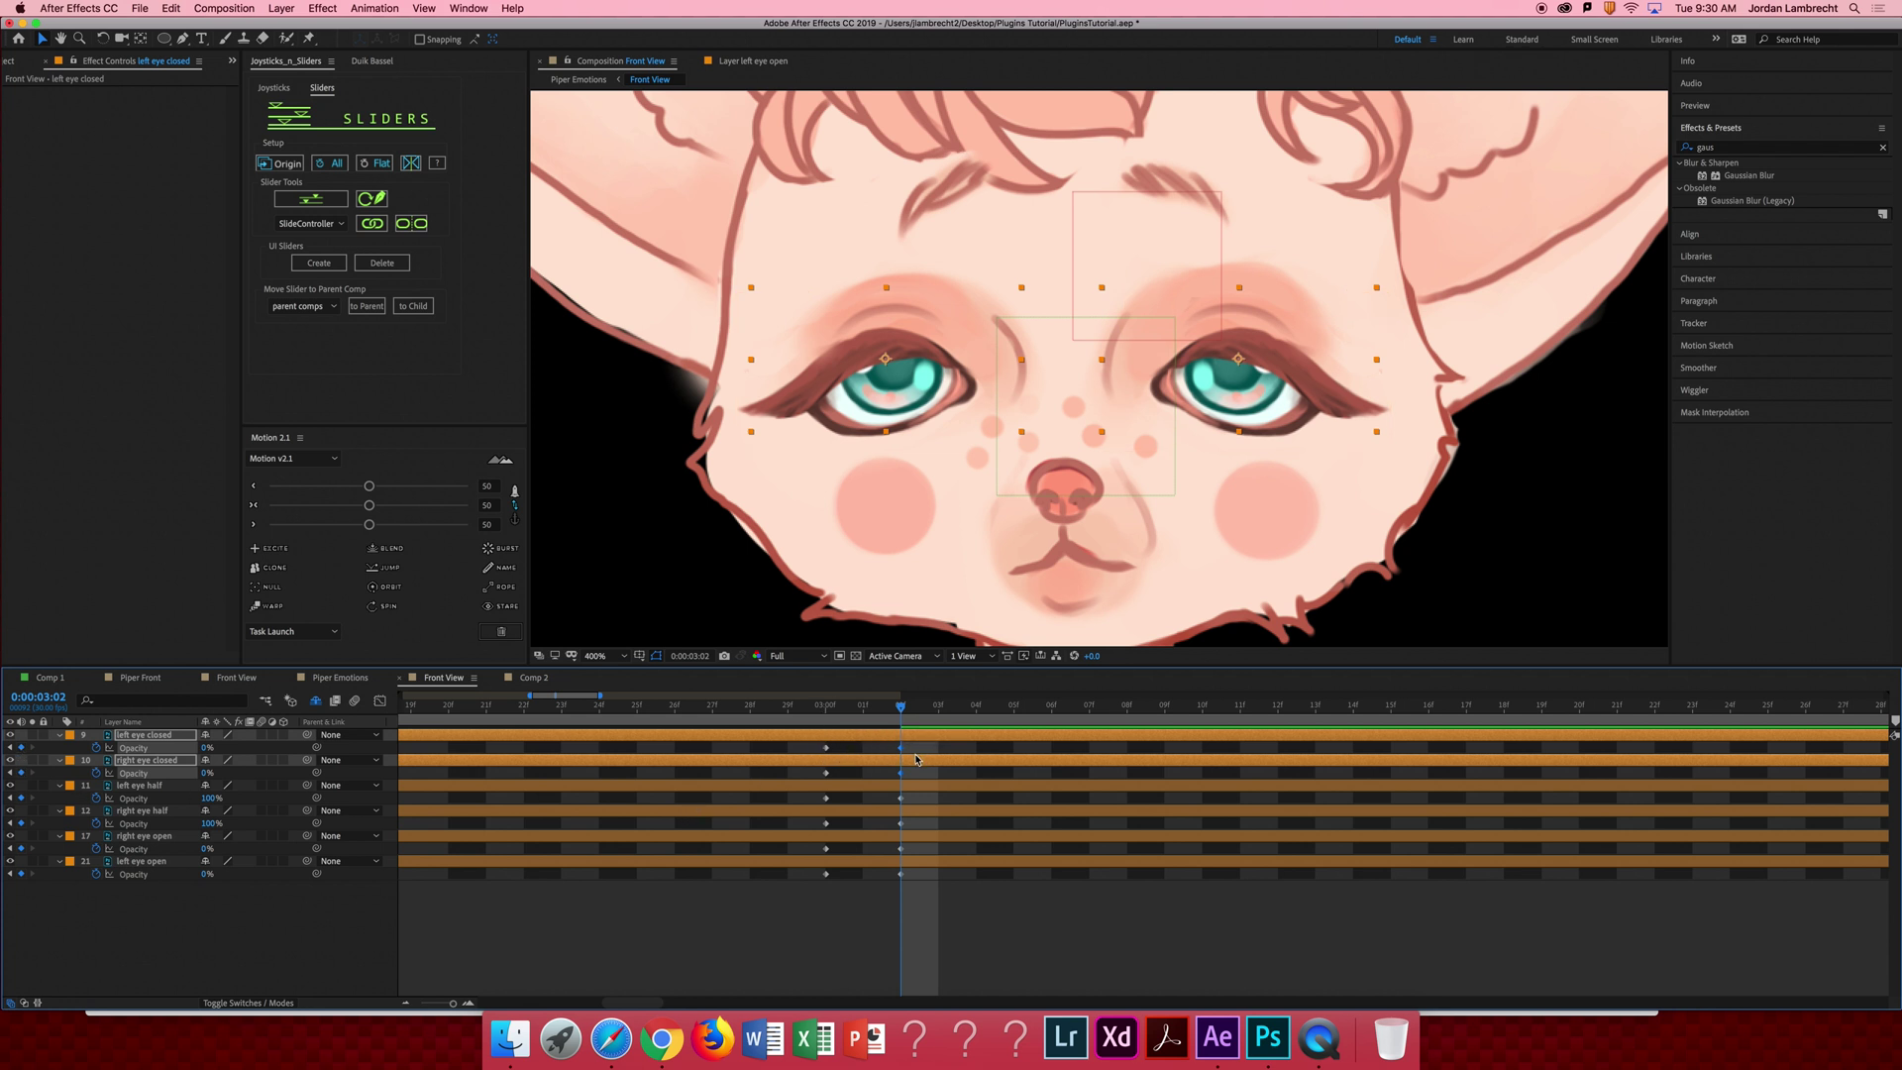
Save, advance to 3:04, and keyframe the open eyes' Opacity.
{"action": "key", "text": "super+s"}
{"action": "key", "text": "Page_Down"}
{"action": "key", "text": "Page_Down"}
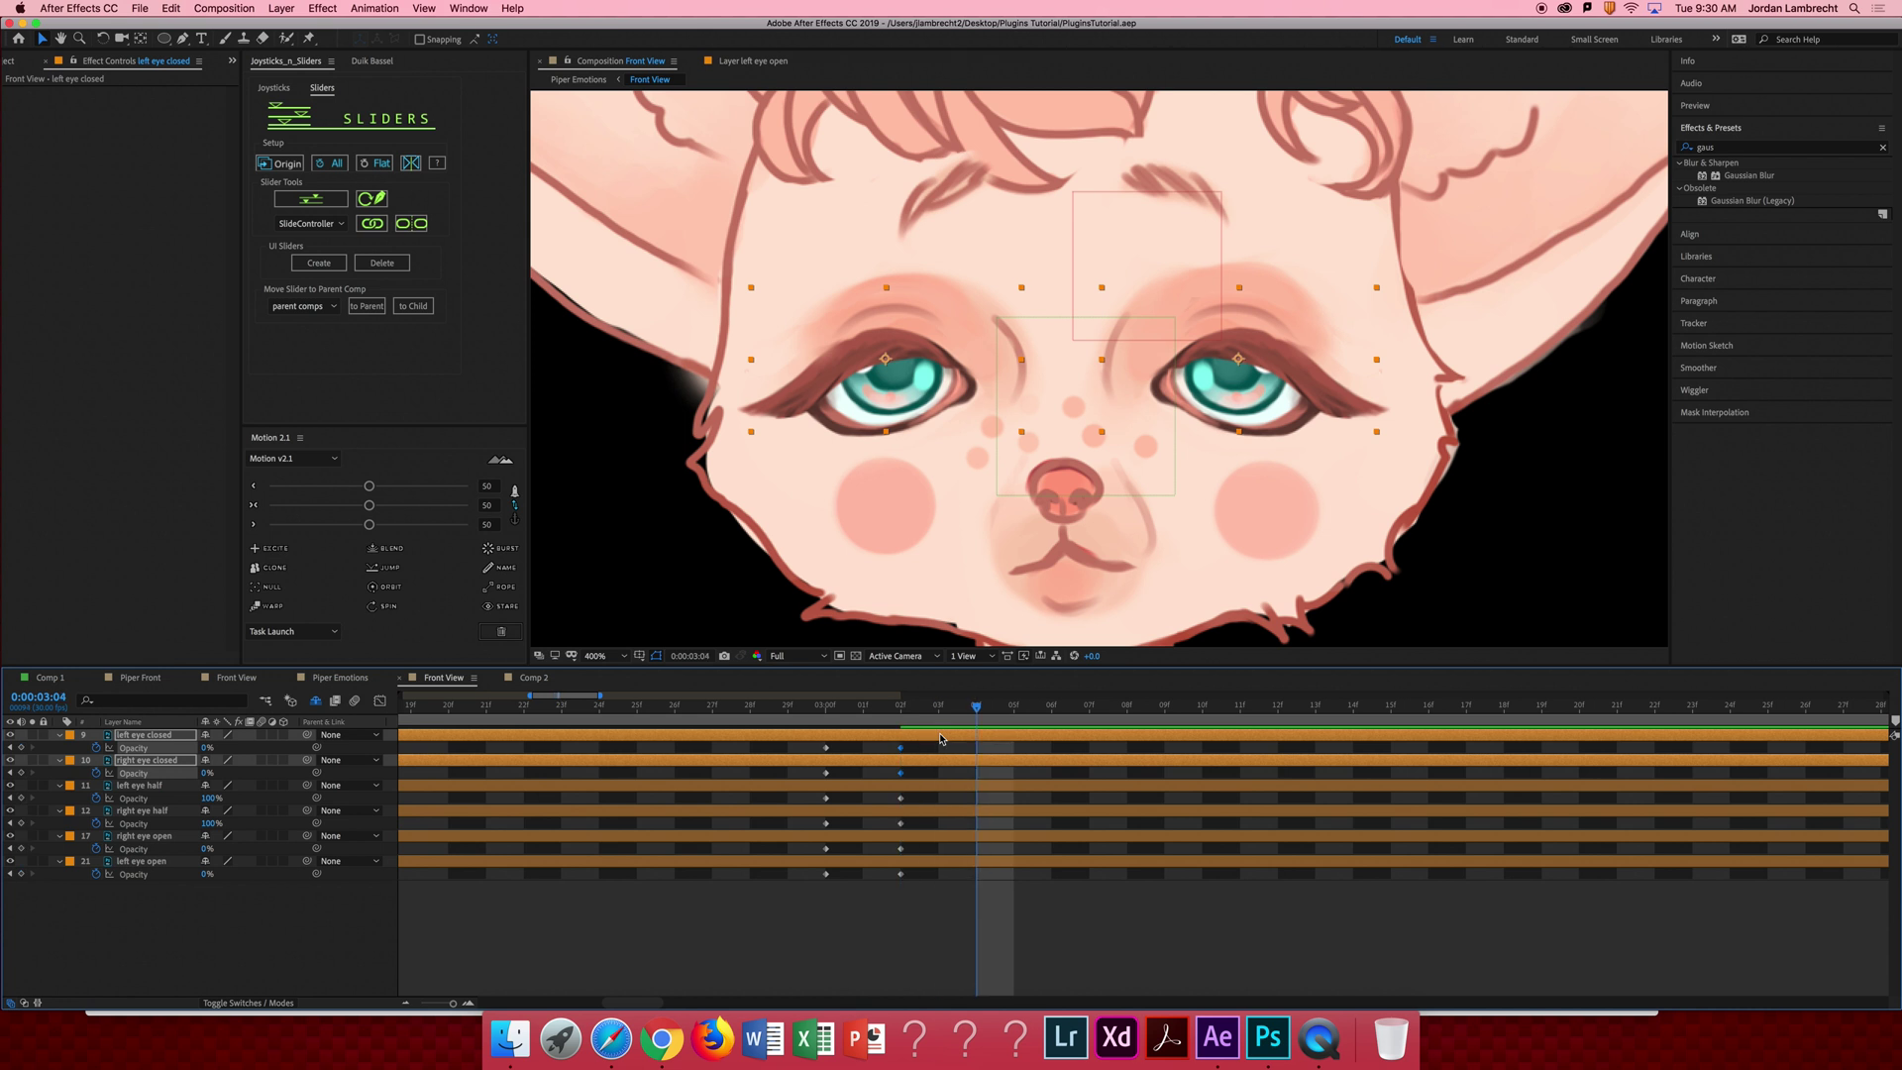
{"action": "left_click", "coordinate": [212, 830]}
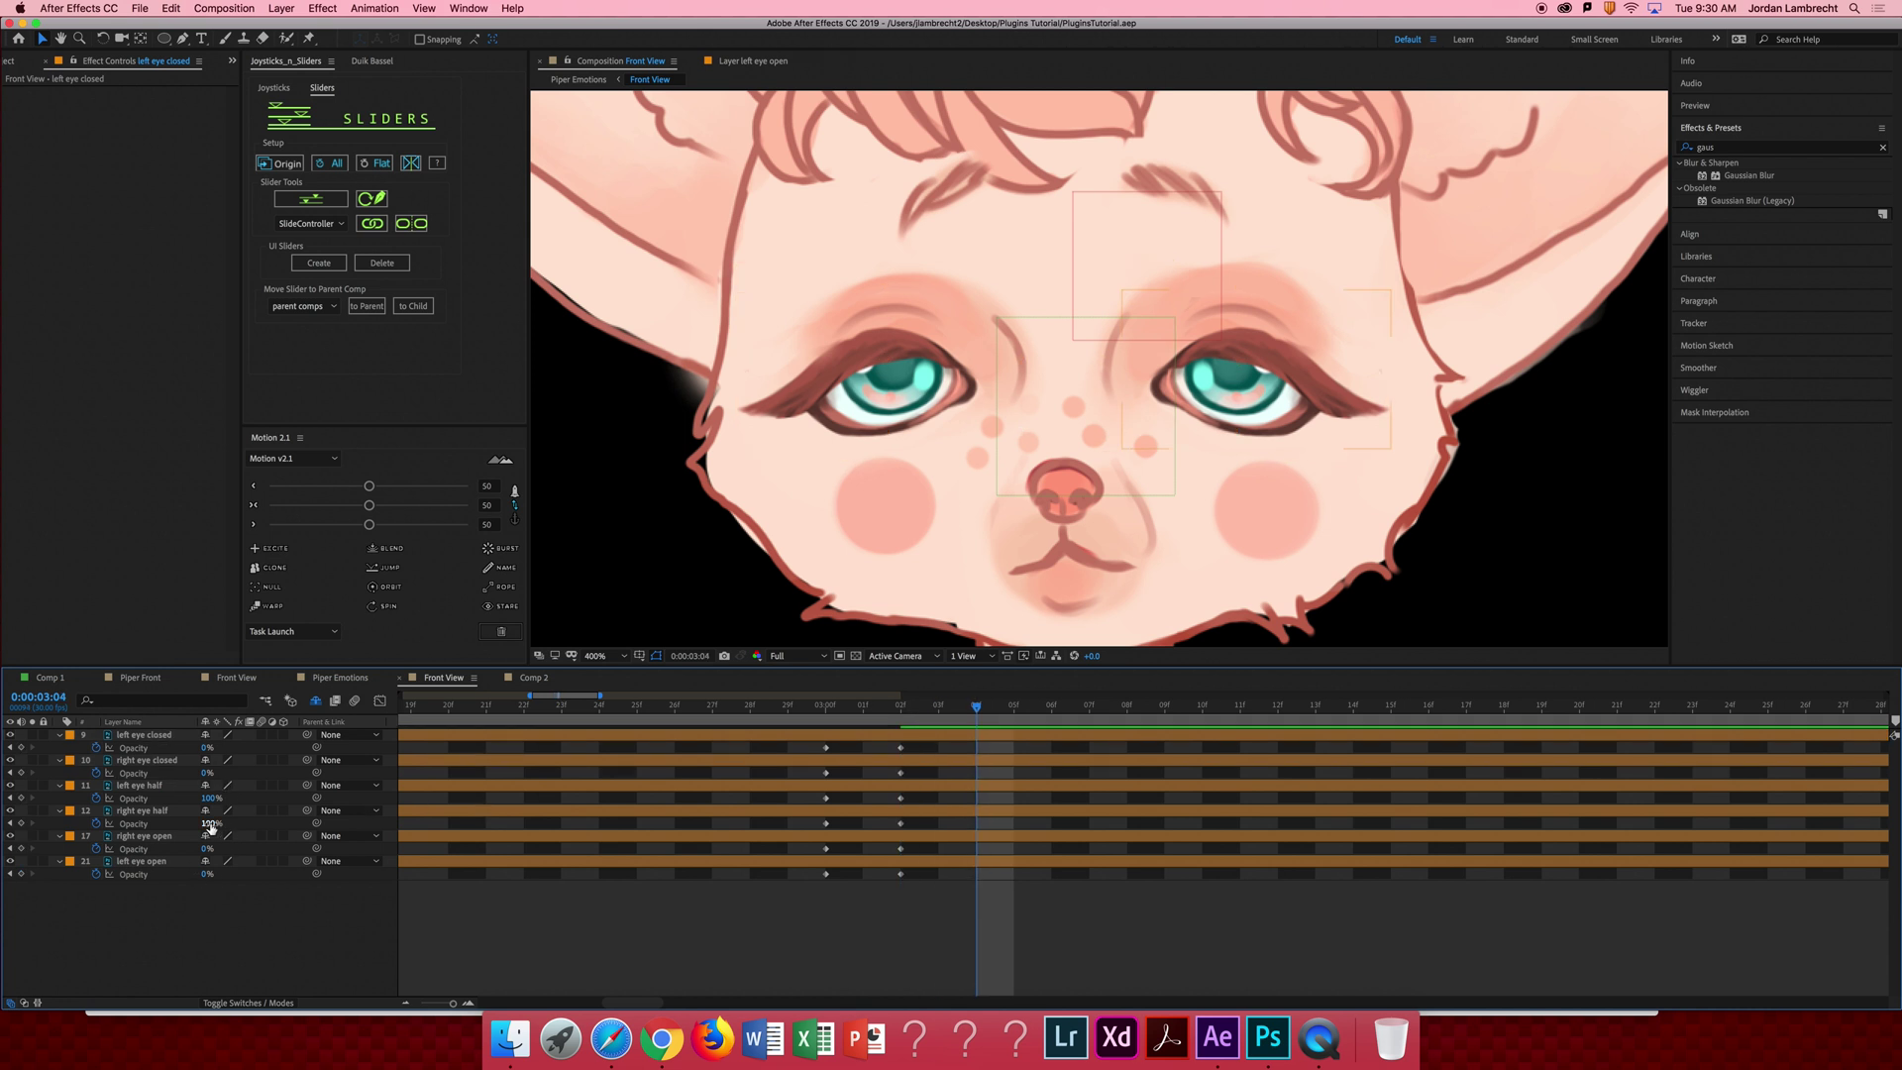
{"action": "left_click", "coordinate": [144, 835]}
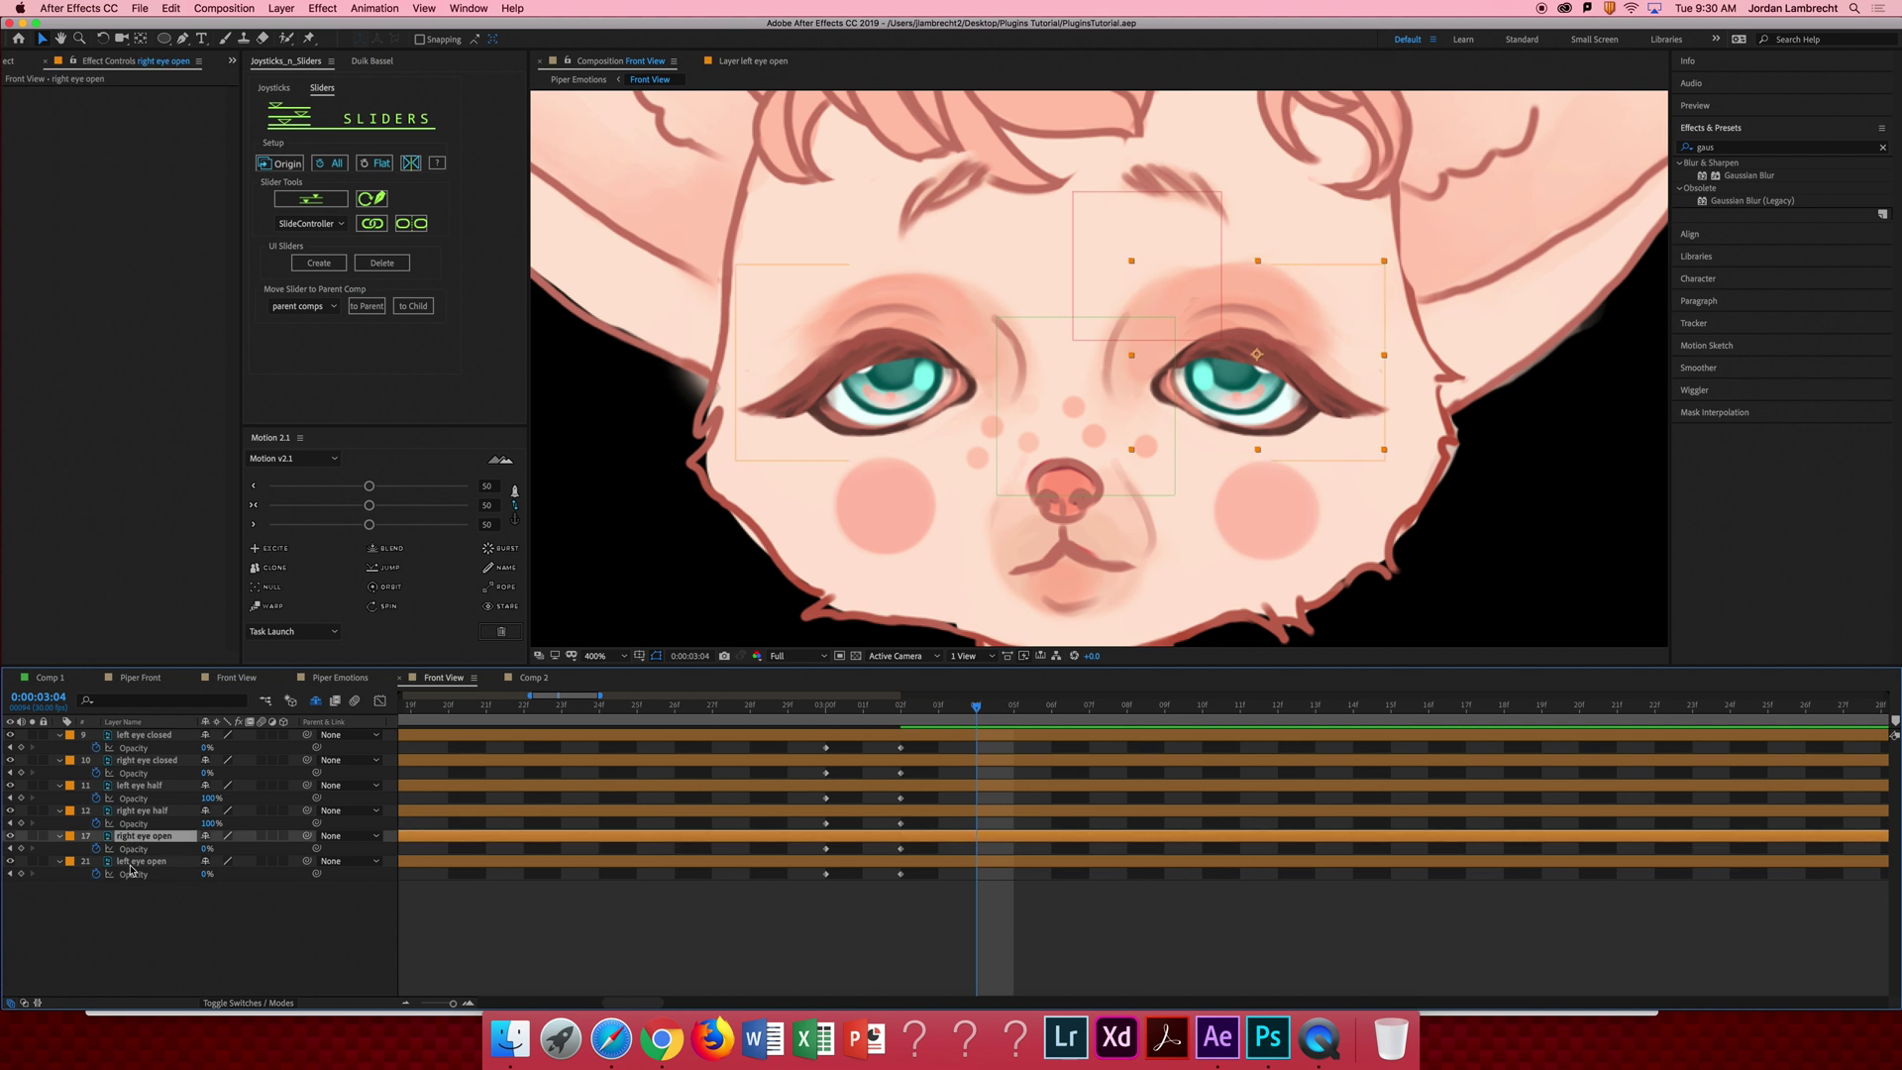
{"action": "left_click", "coordinate": [141, 861], "text": "shift"}
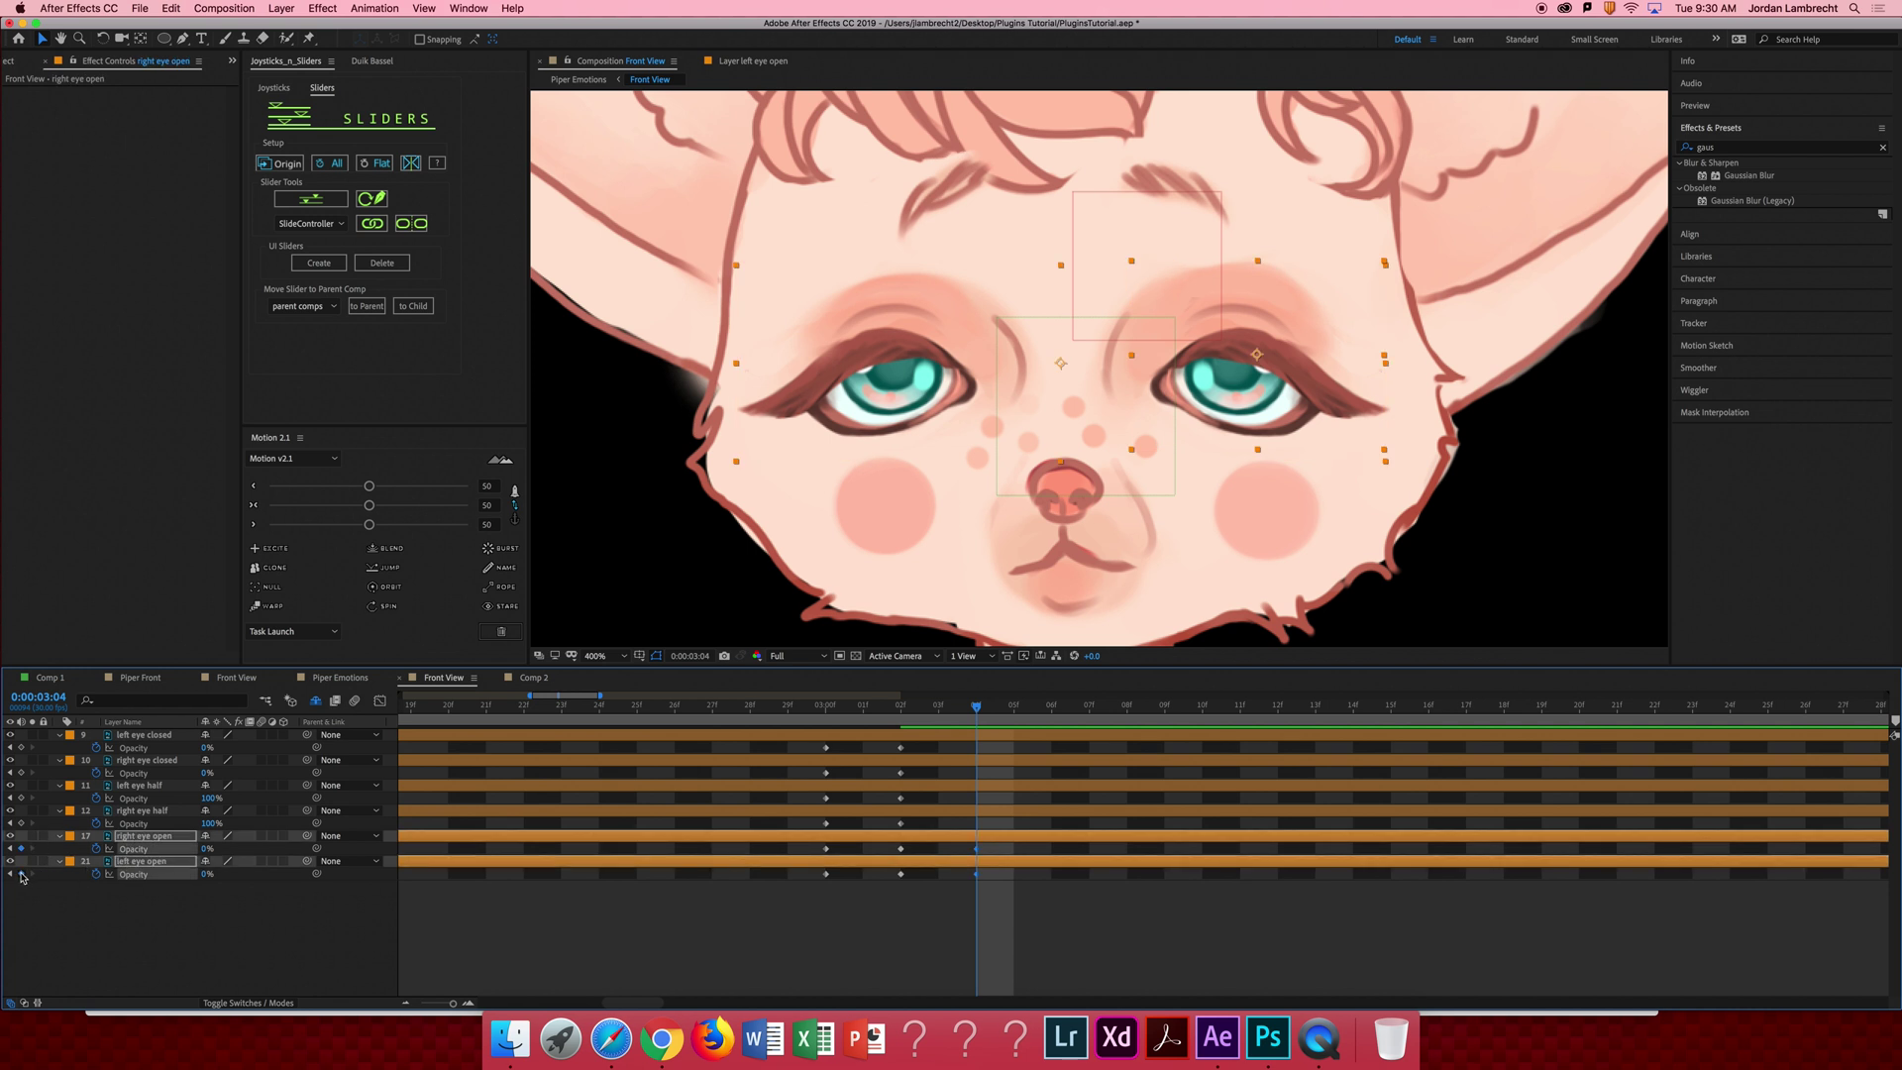
{"action": "left_click", "coordinate": [22, 878]}
Scrub the half eyes' Opacity to 0% and the closed eyes' Opacity to 100%.
{"action": "left_click", "coordinate": [142, 811]}
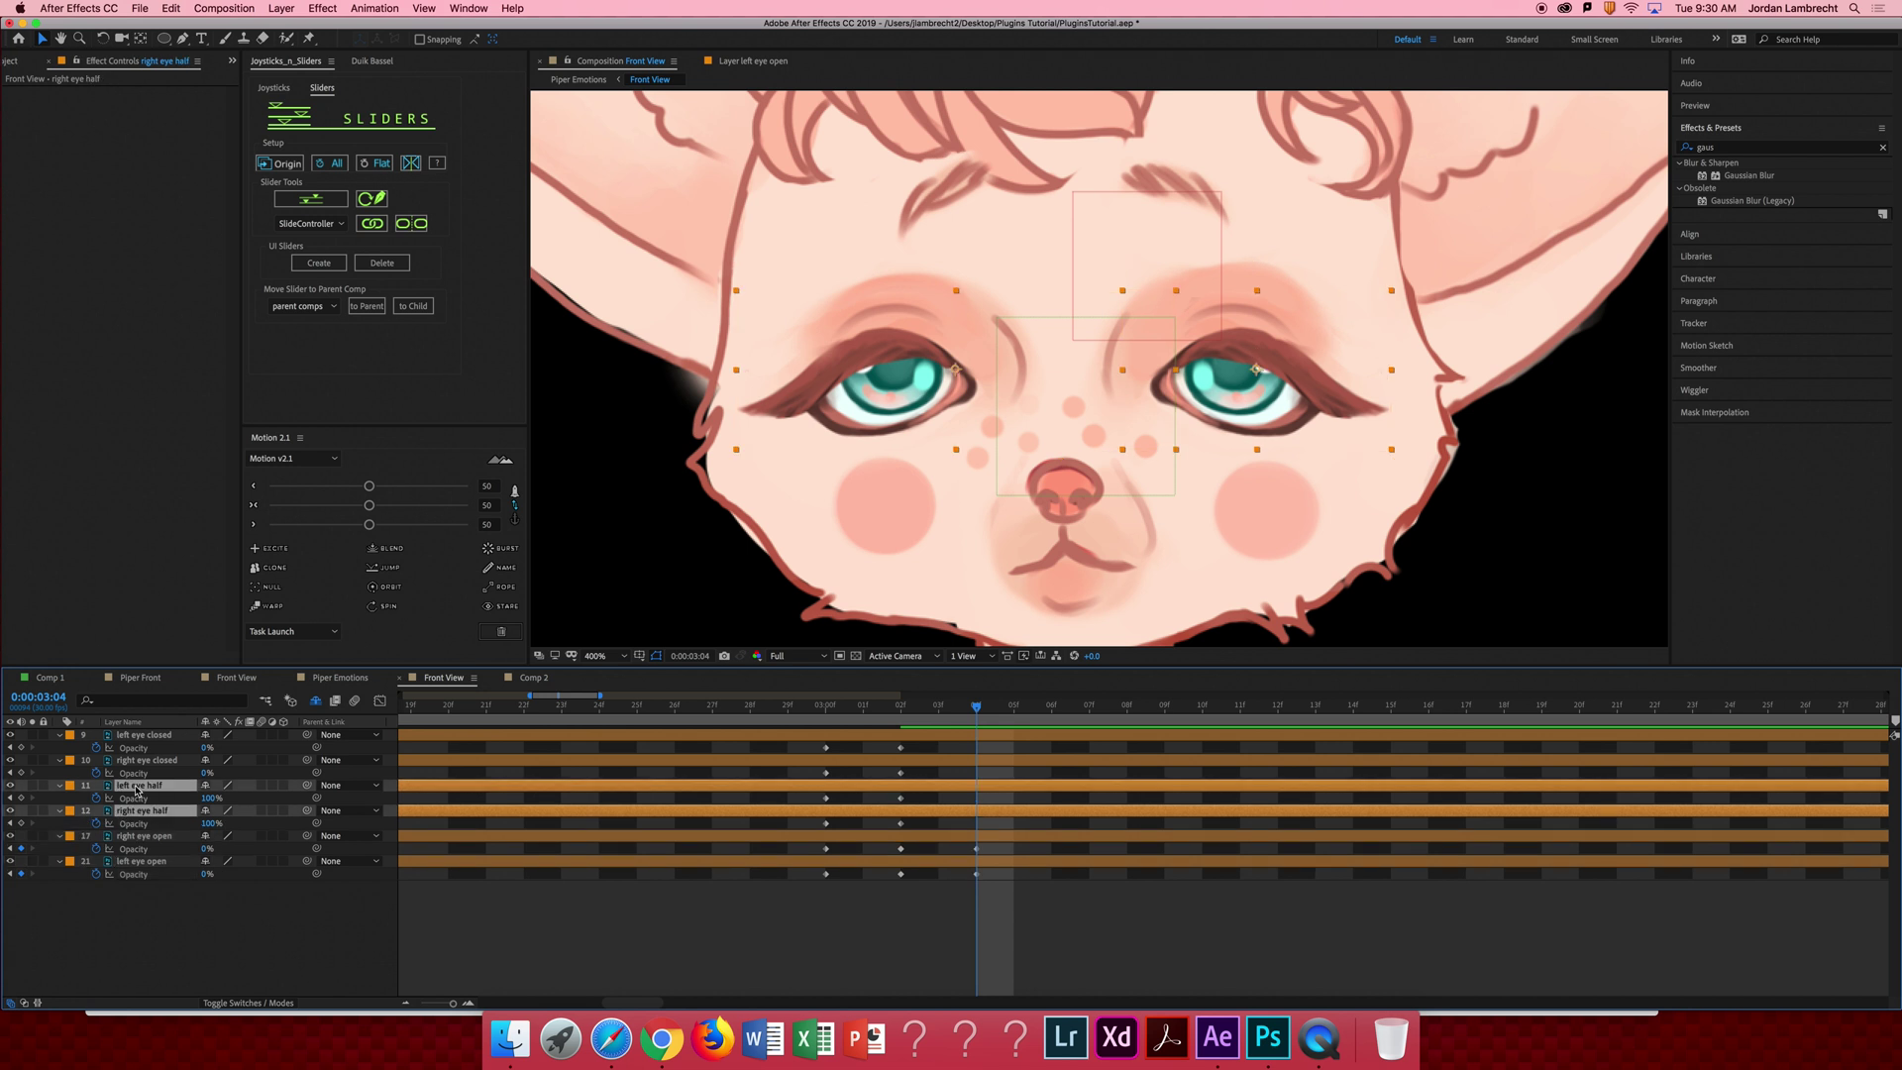
{"action": "left_click_drag", "start_coordinate": [208, 800], "coordinate": [120, 810]}
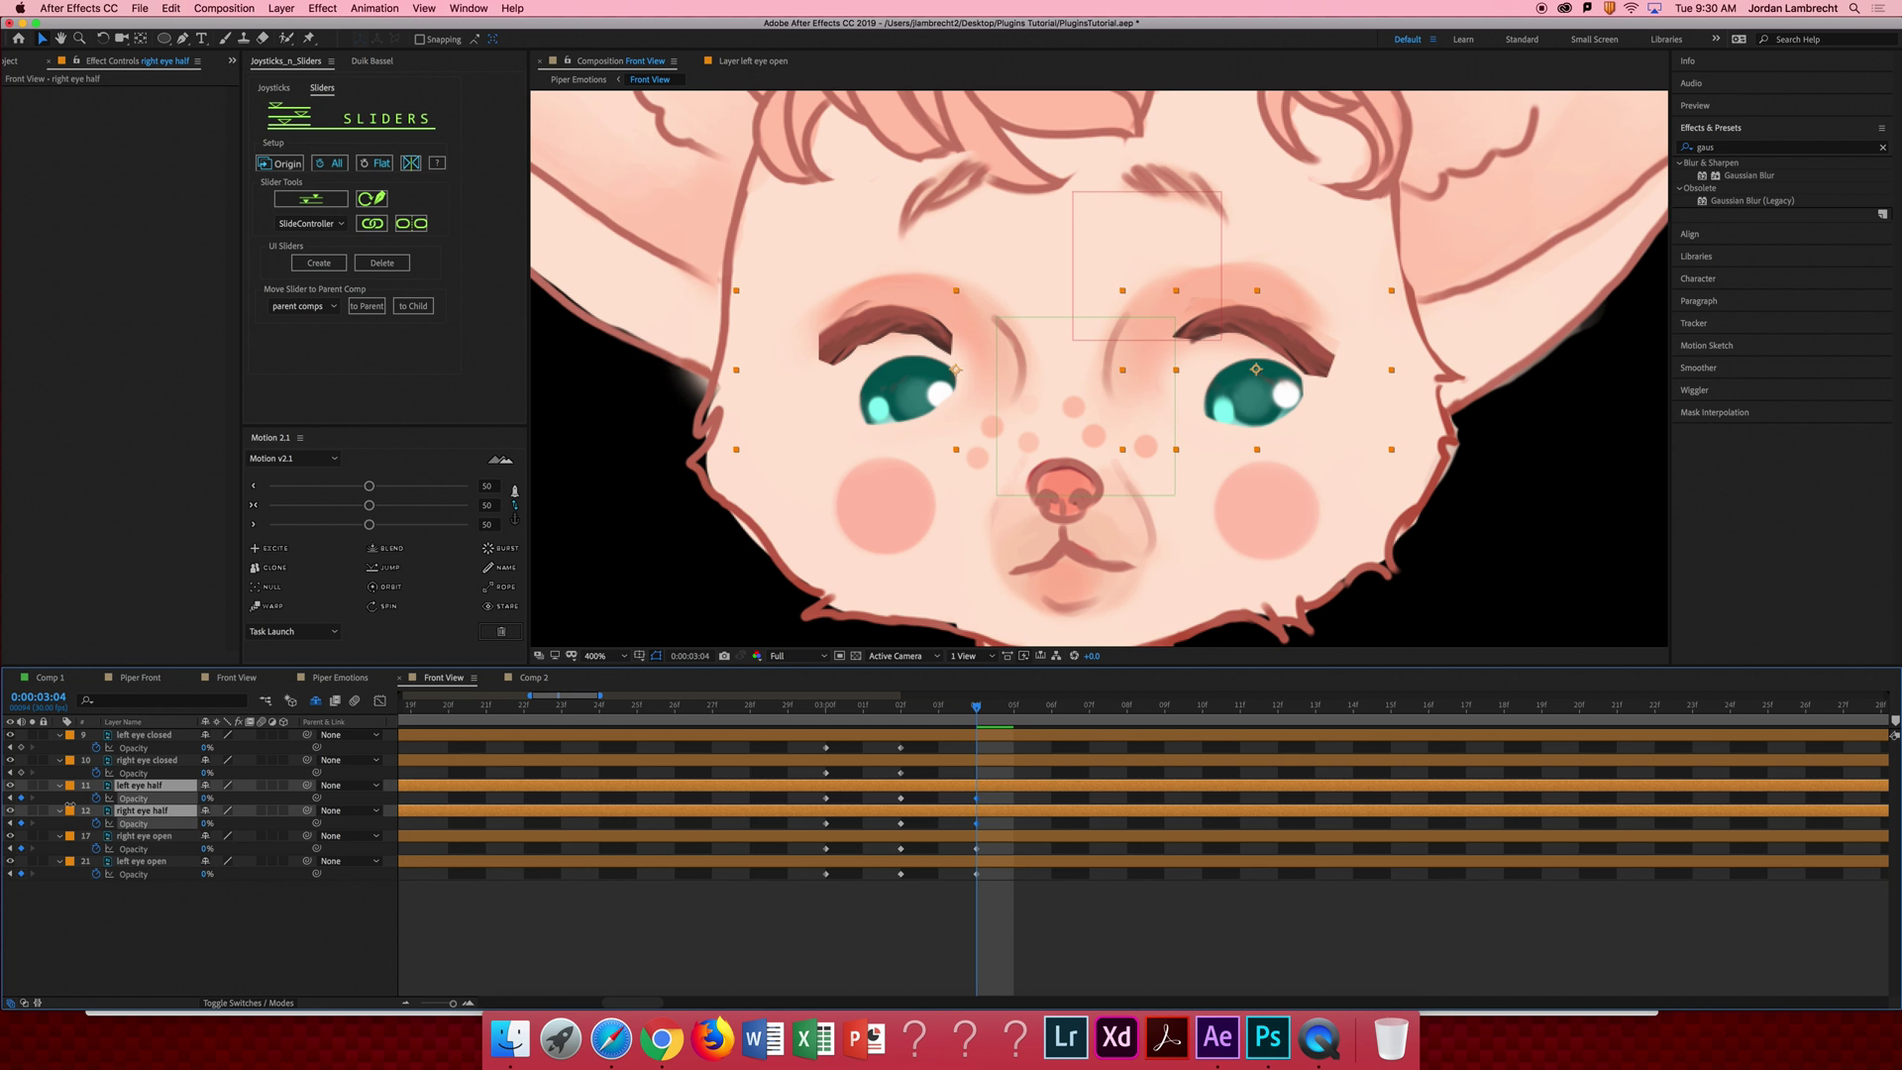
{"action": "left_click", "coordinate": [146, 760]}
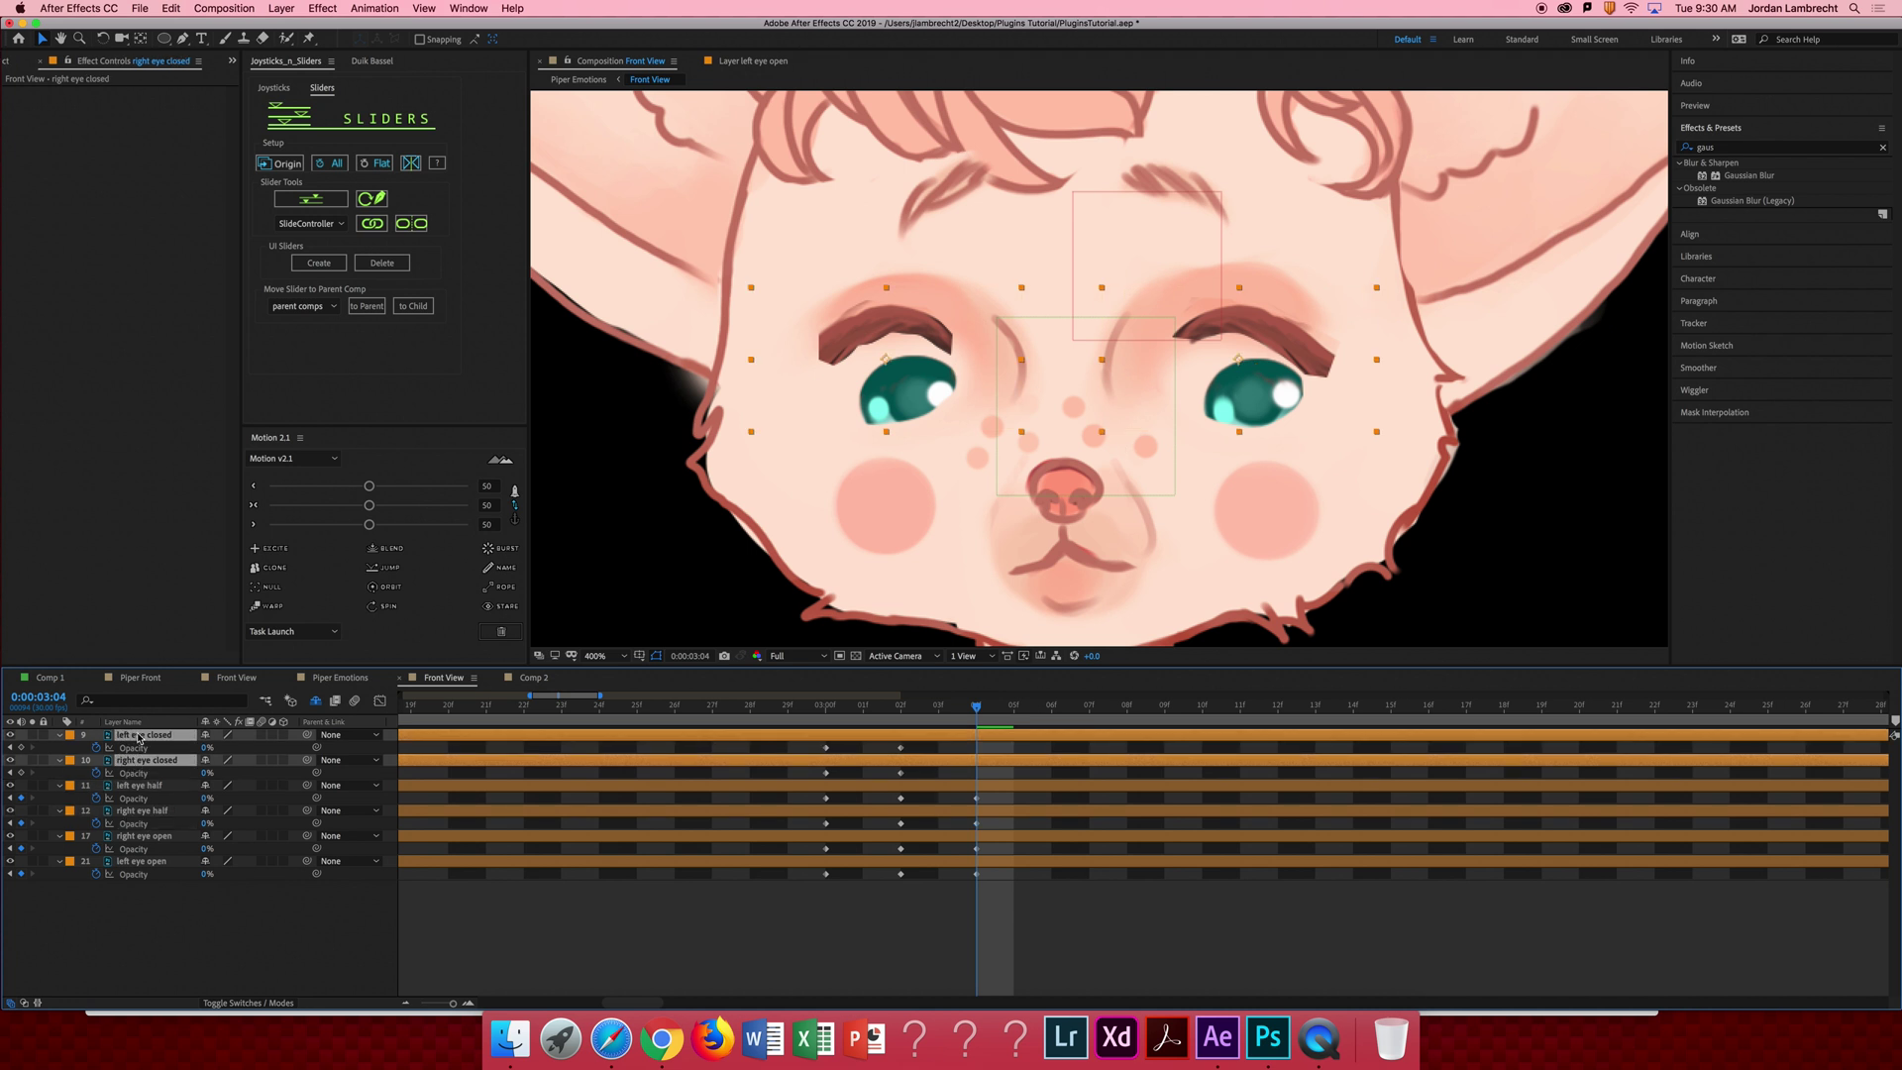
{"action": "left_click", "coordinate": [167, 739], "text": "super"}
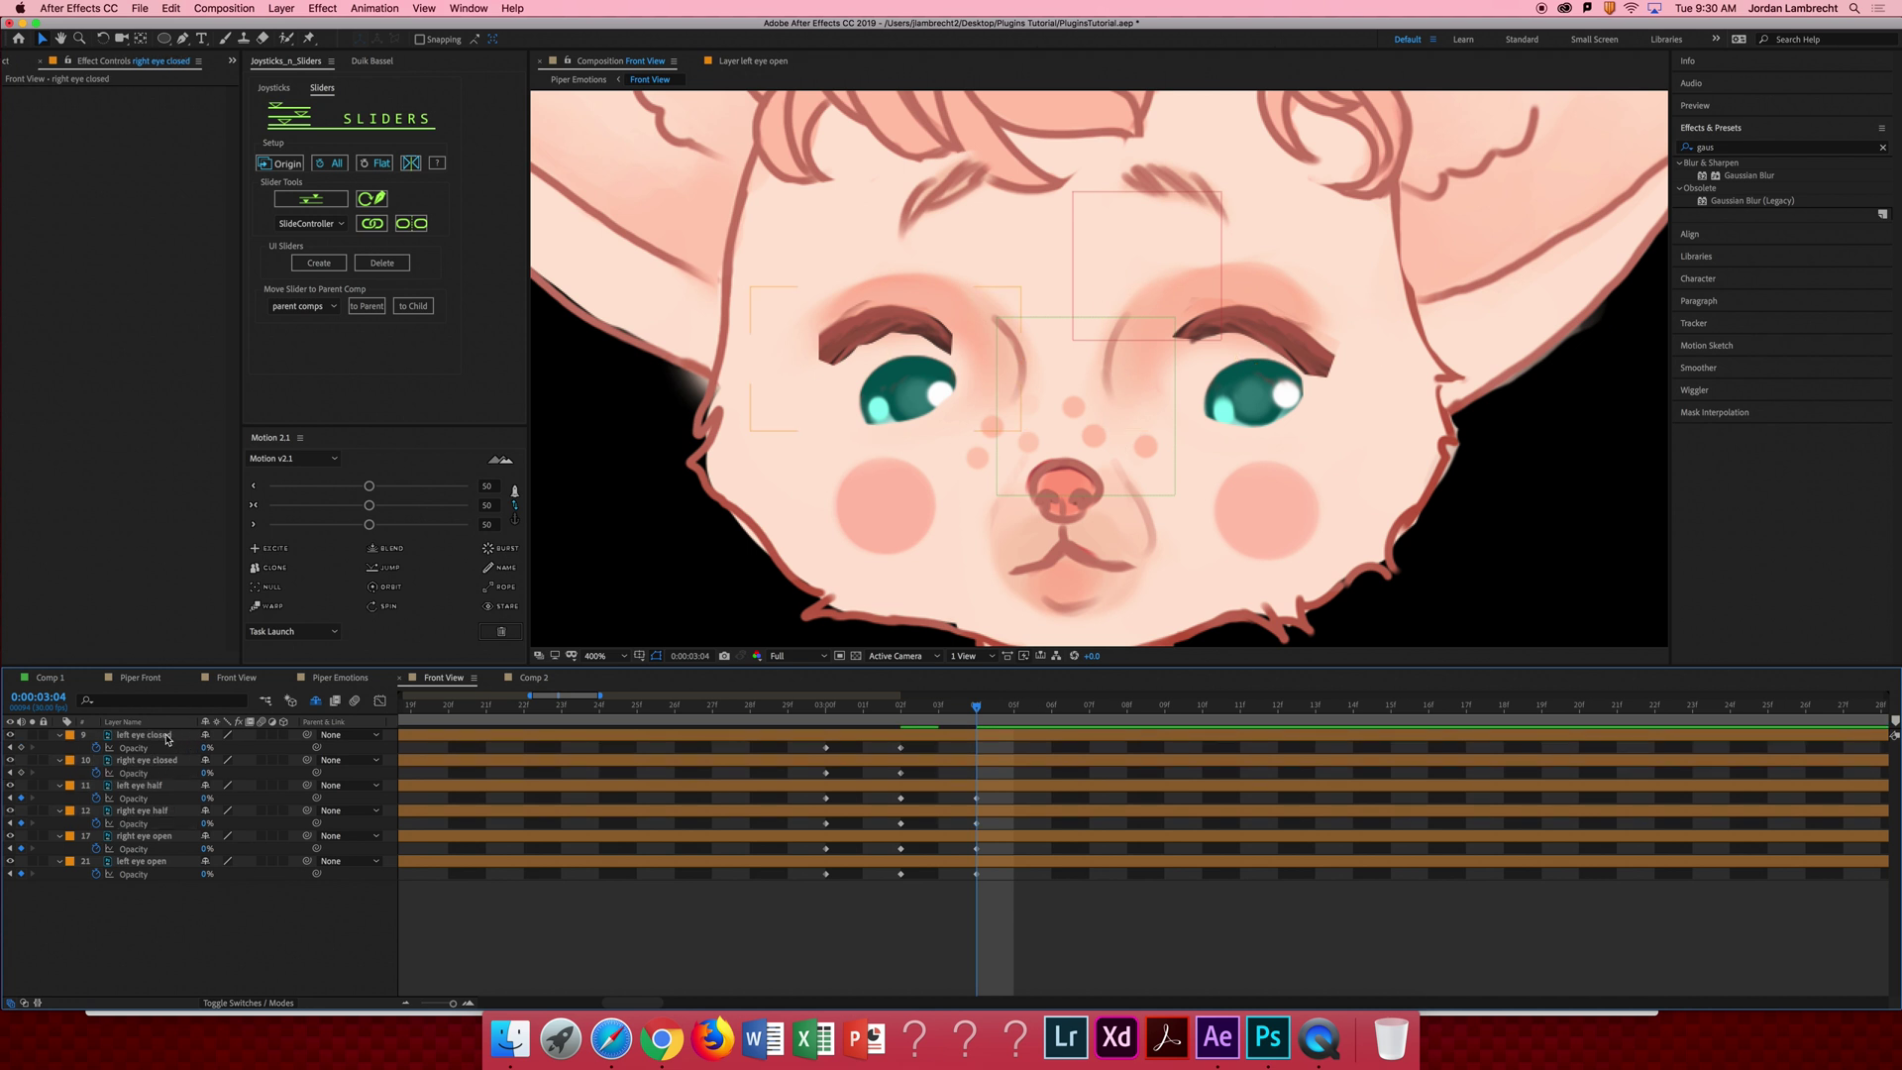
{"action": "left_click", "coordinate": [166, 738]}
{"action": "left_click_drag", "start_coordinate": [205, 761], "coordinate": [224, 761]}
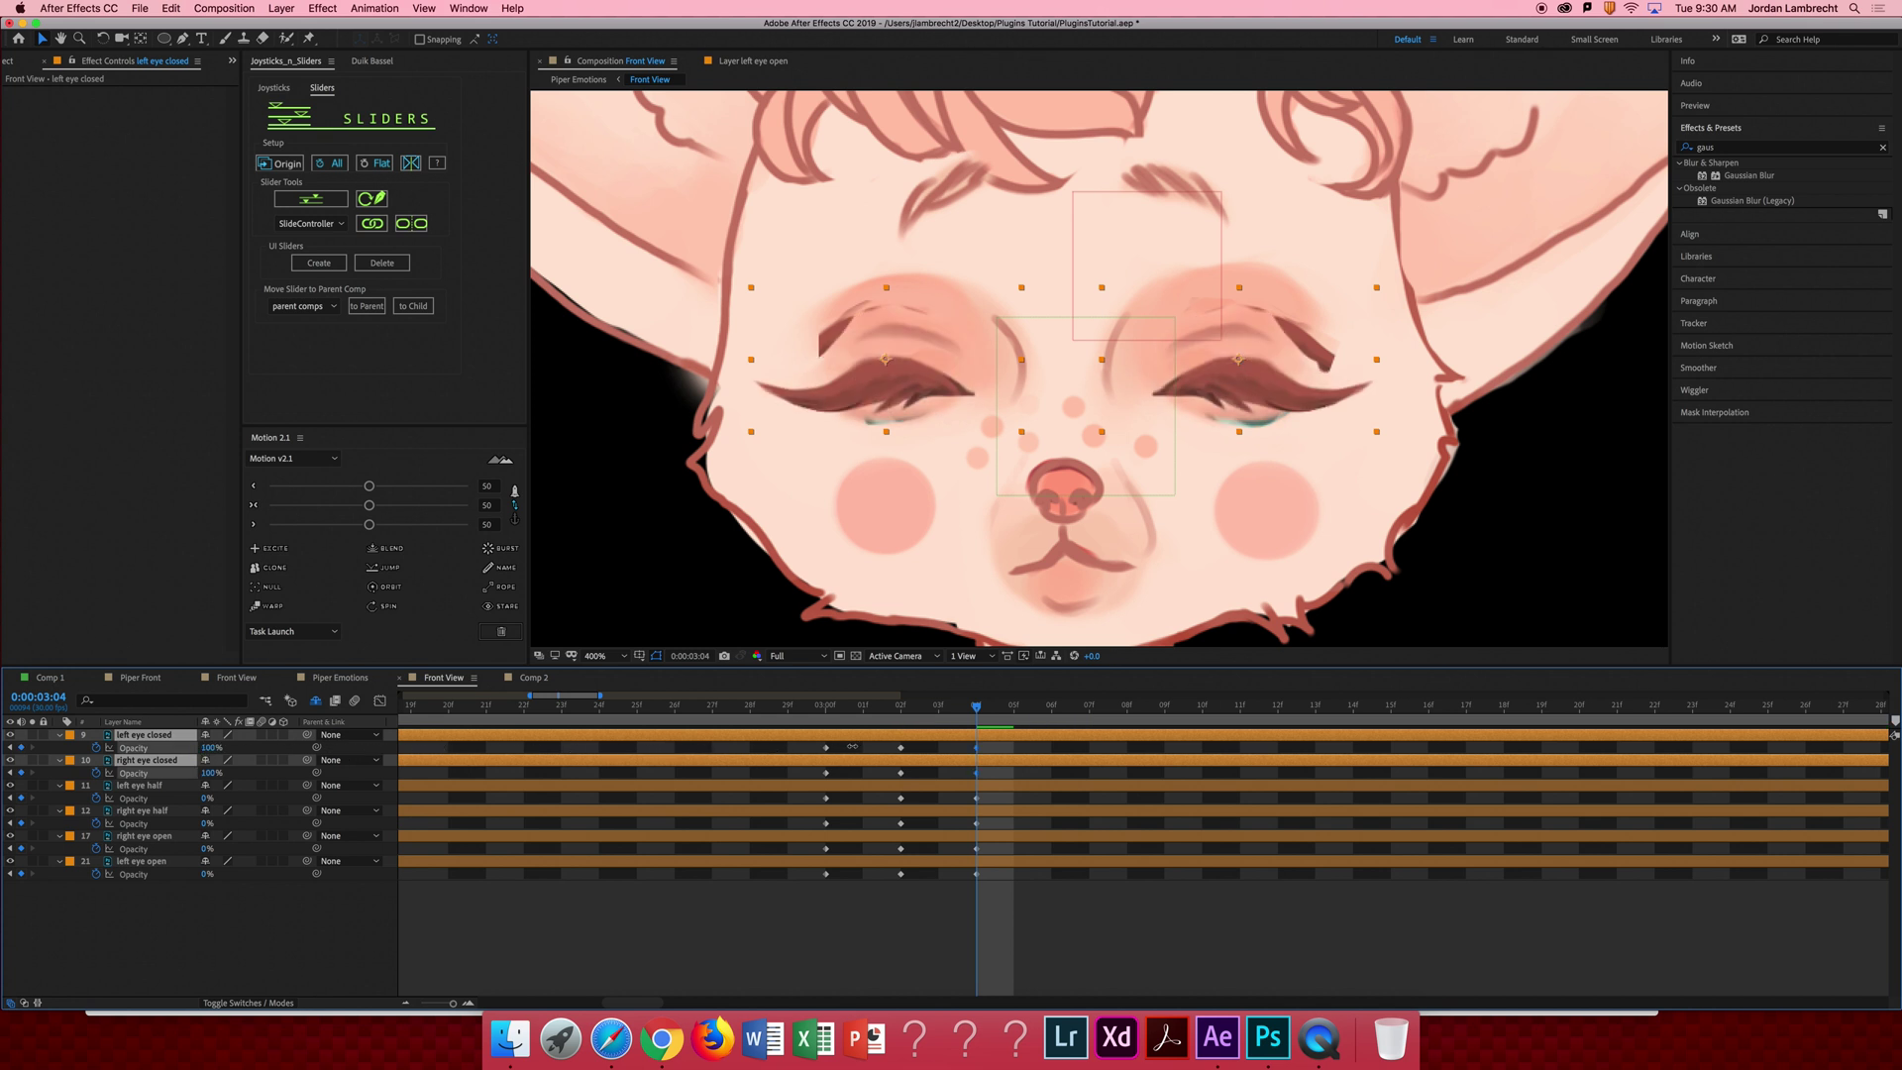
Save the project and advance two frames to 3:06.
{"action": "right_click", "coordinate": [852, 748]}
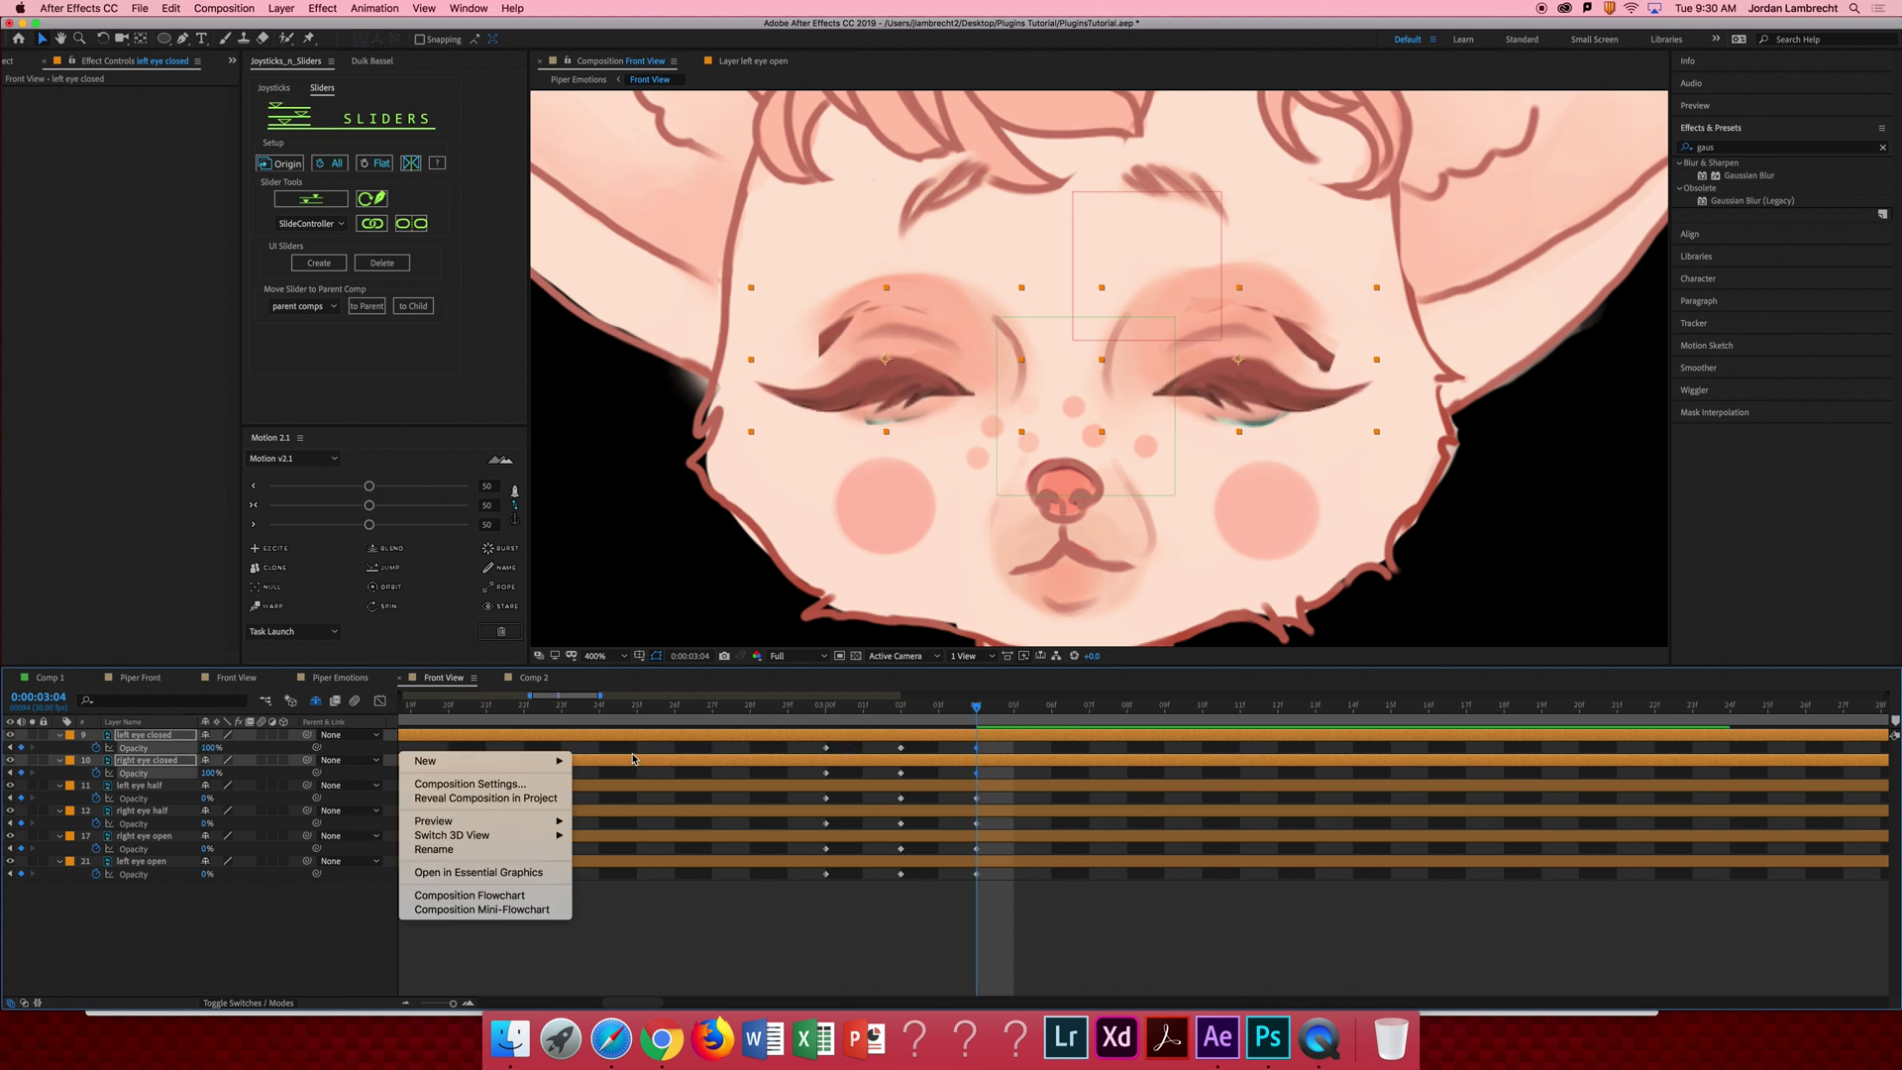
{"action": "key", "text": "Escape"}
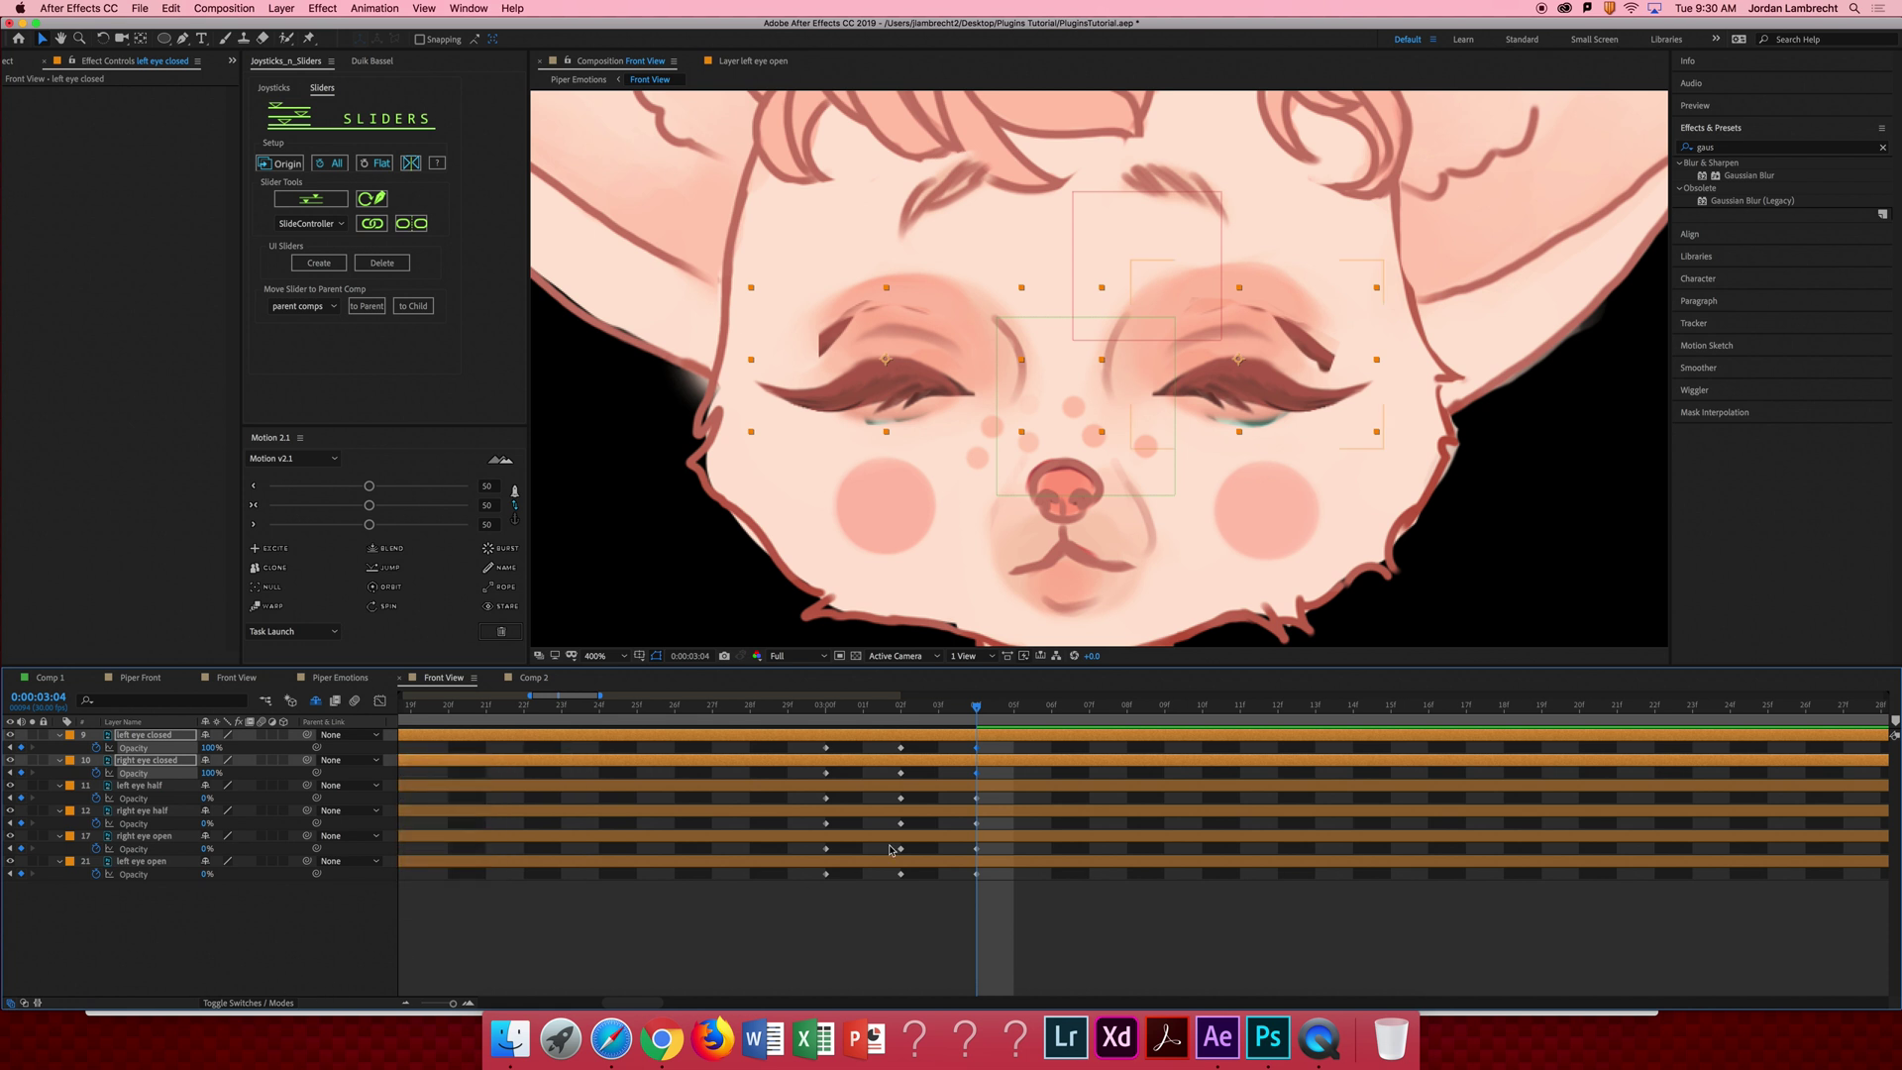
{"action": "key", "text": "super+s"}
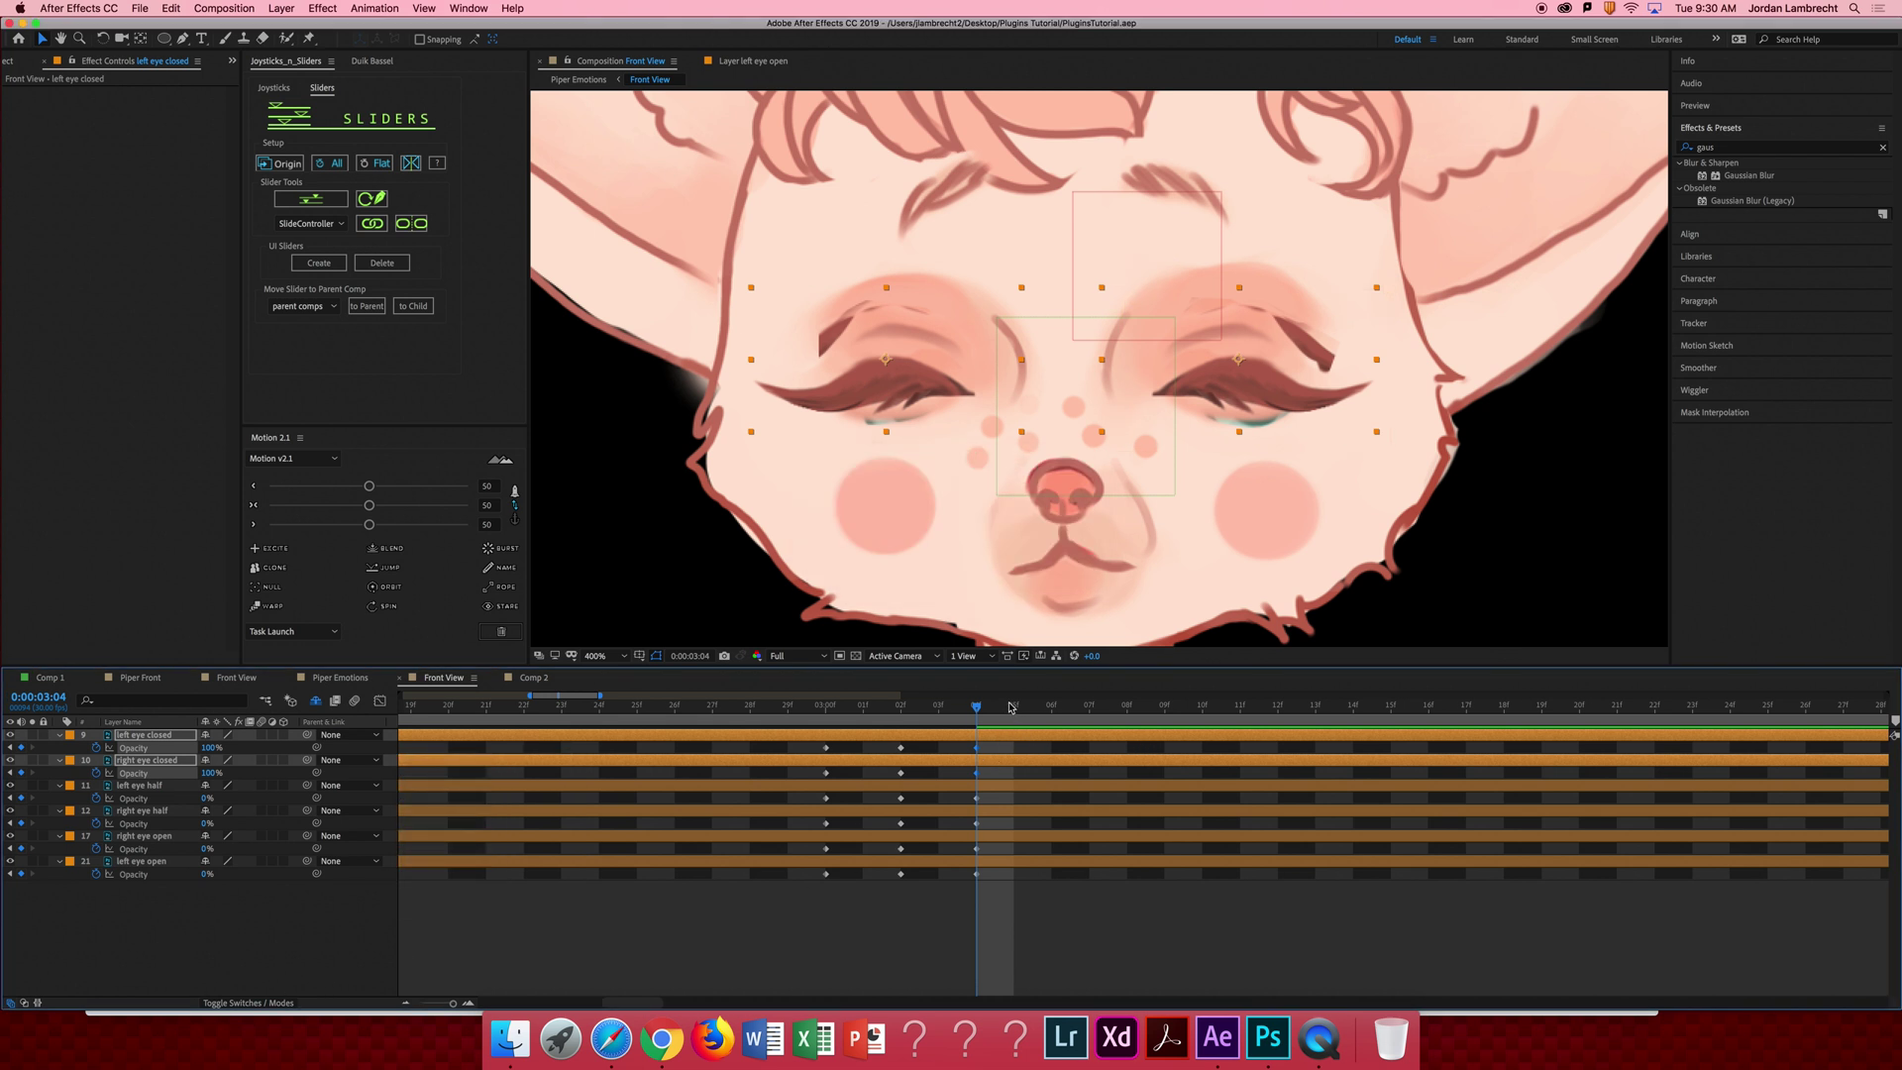
{"action": "key", "text": "Page_Down"}
{"action": "key", "text": "Page_Down"}
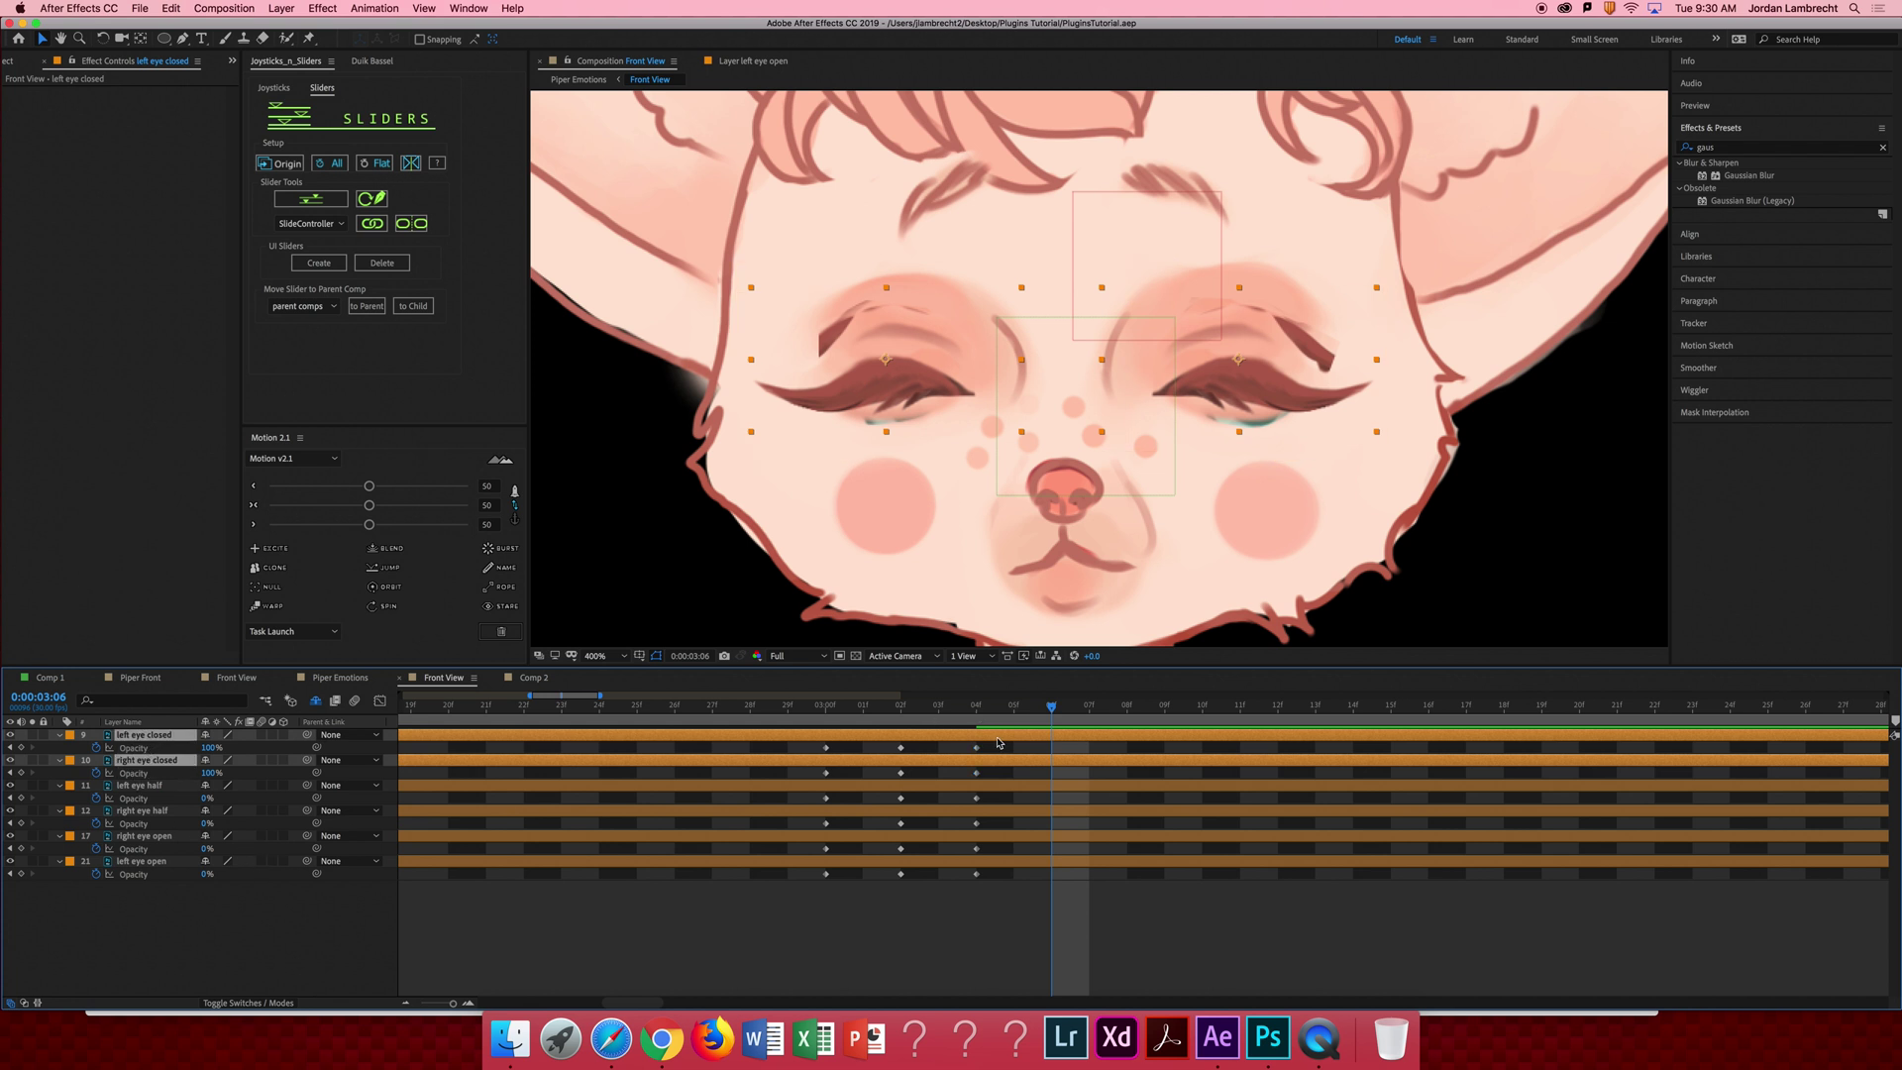
Clone the blink keyframes to 3:06, time-reverse them, and scrub to check the eyes reopen.
{"action": "left_click_drag", "start_coordinate": [1002, 748], "coordinate": [770, 947]}
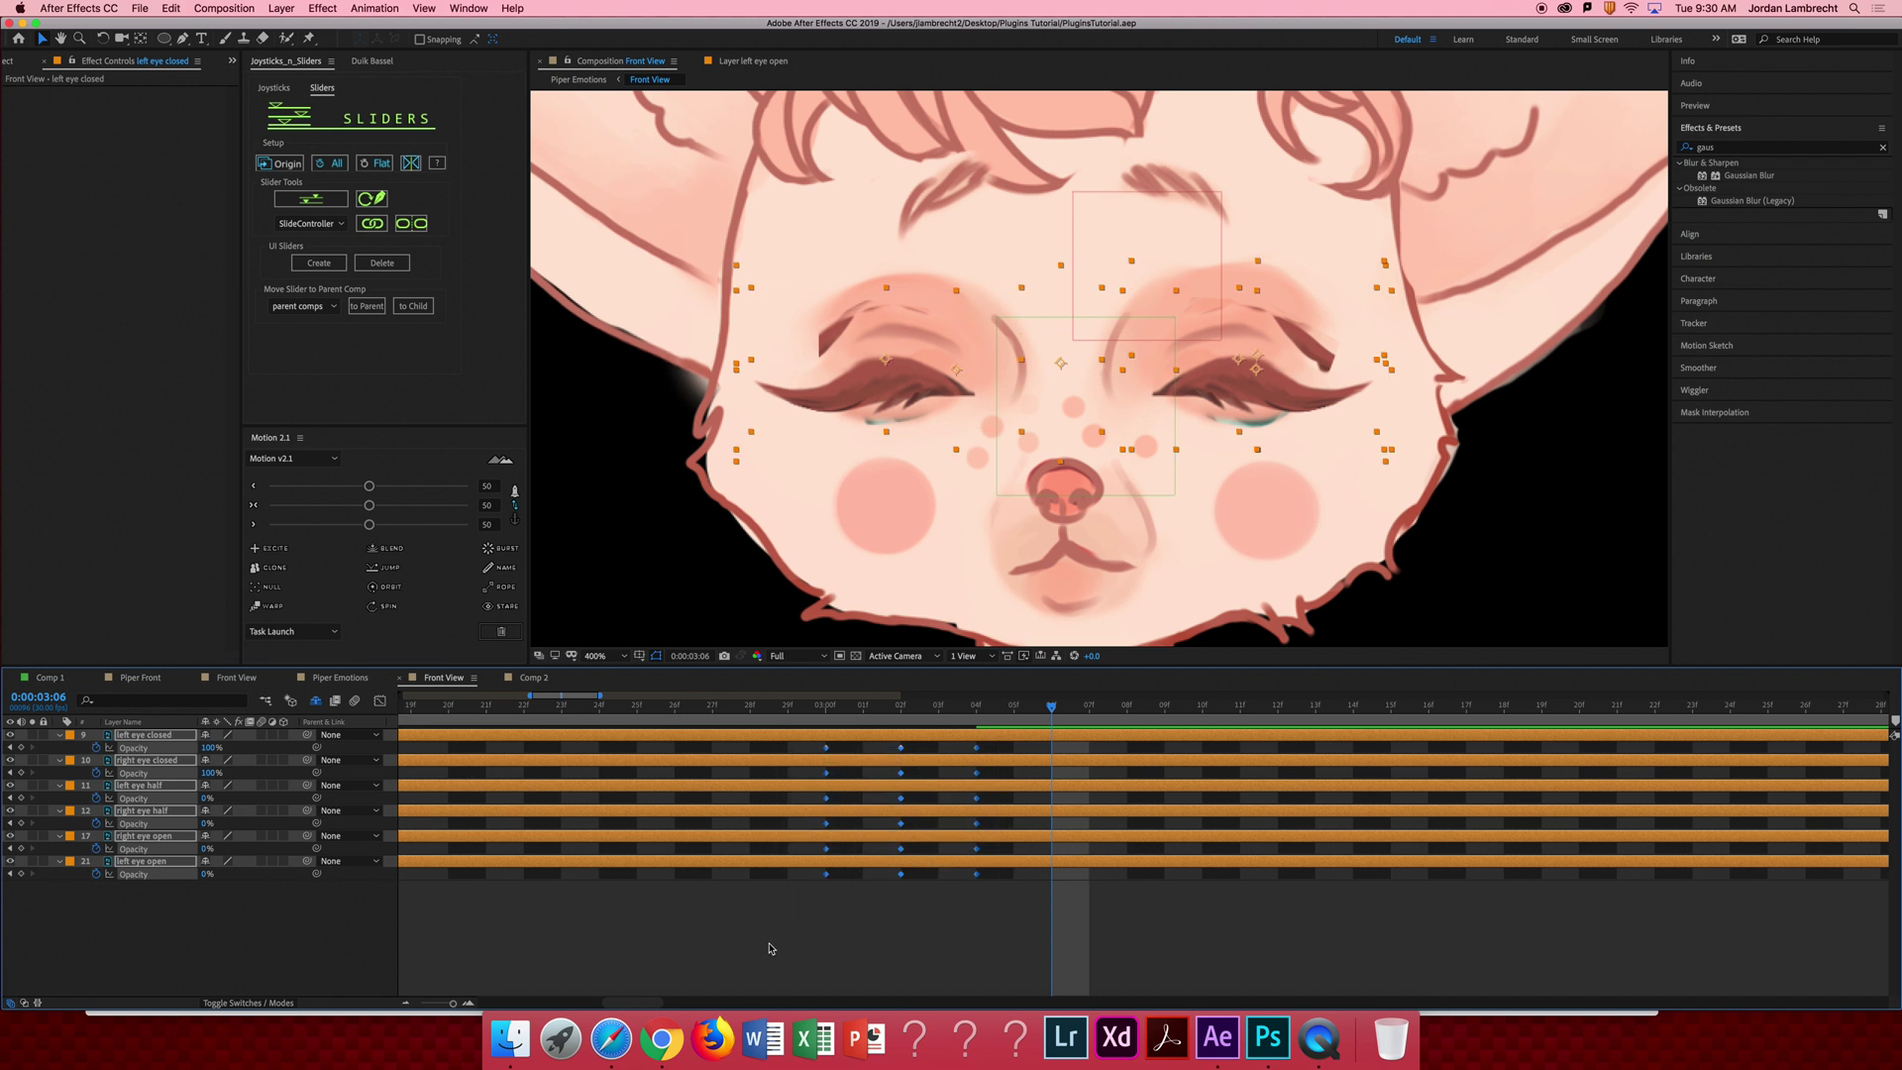
{"action": "left_click", "coordinate": [268, 570]}
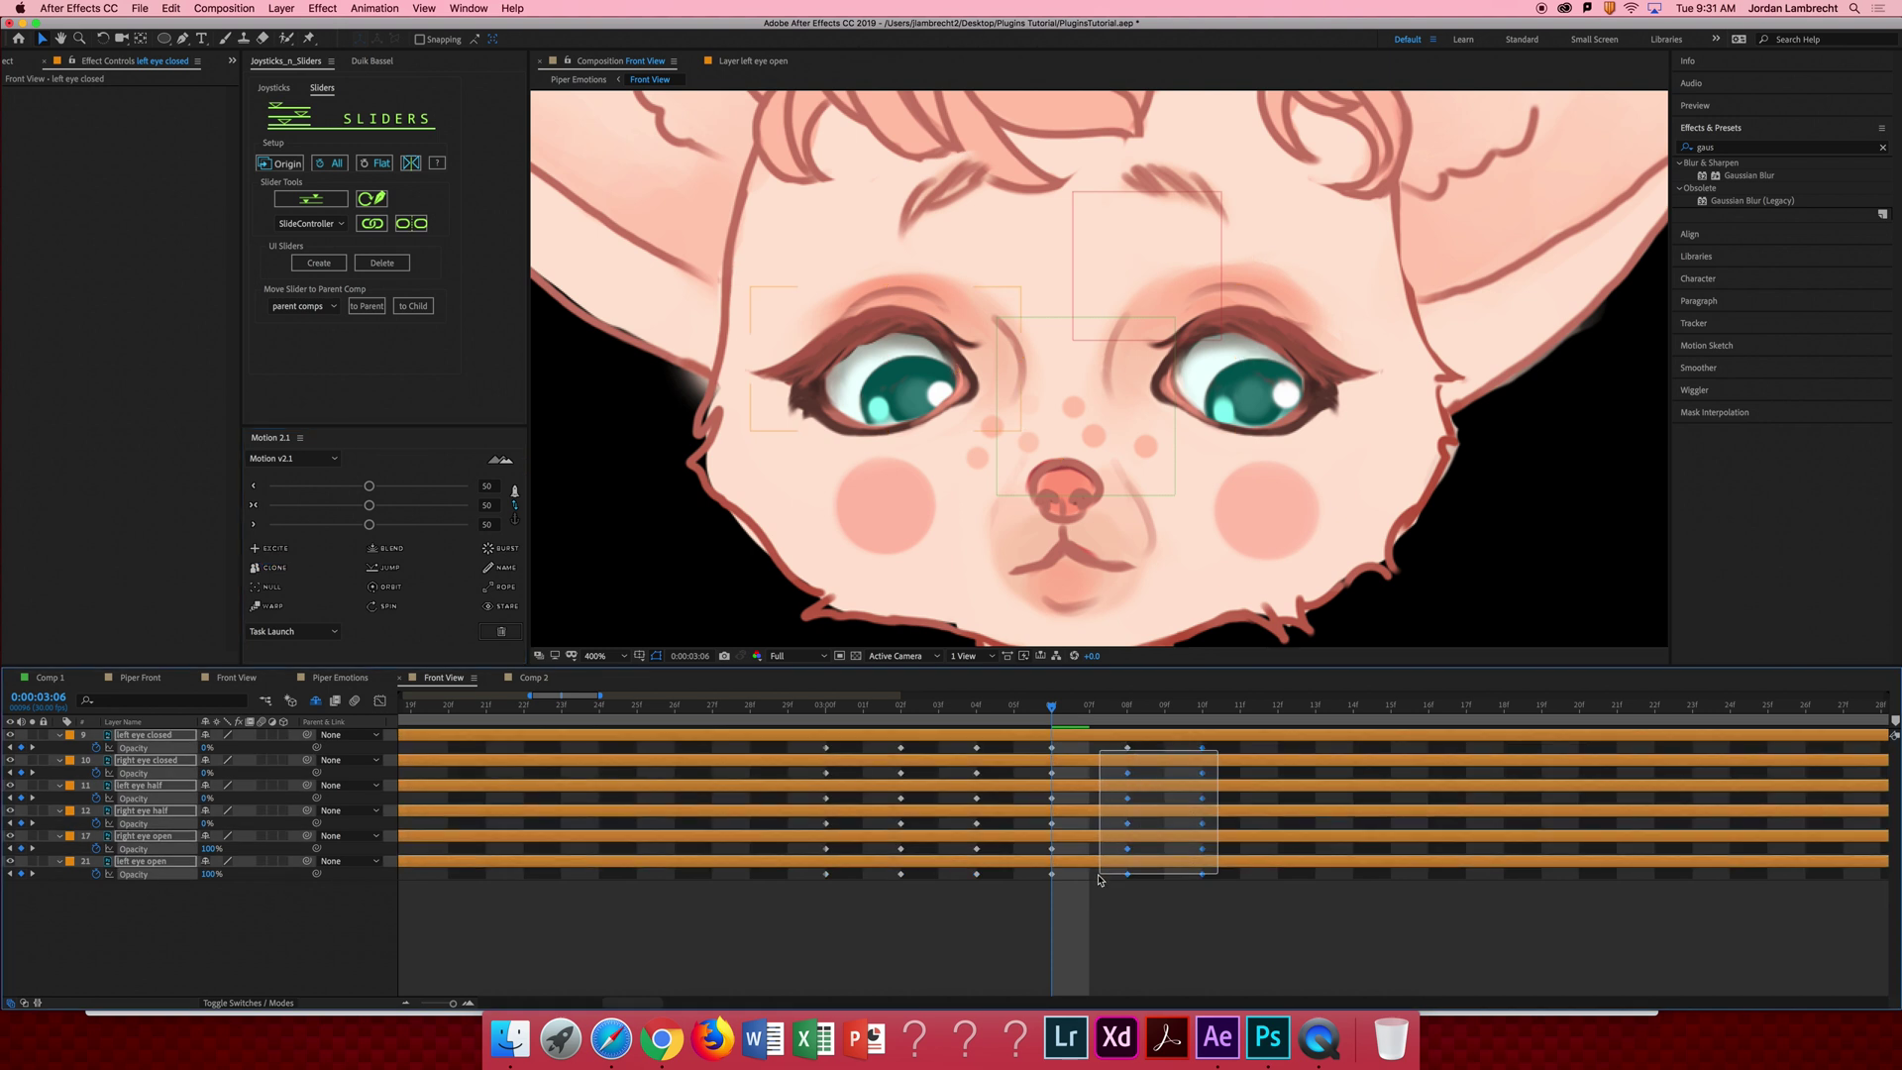
{"action": "left_click_drag", "start_coordinate": [1219, 744], "coordinate": [1053, 879]}
{"action": "right_click", "coordinate": [1053, 879]}
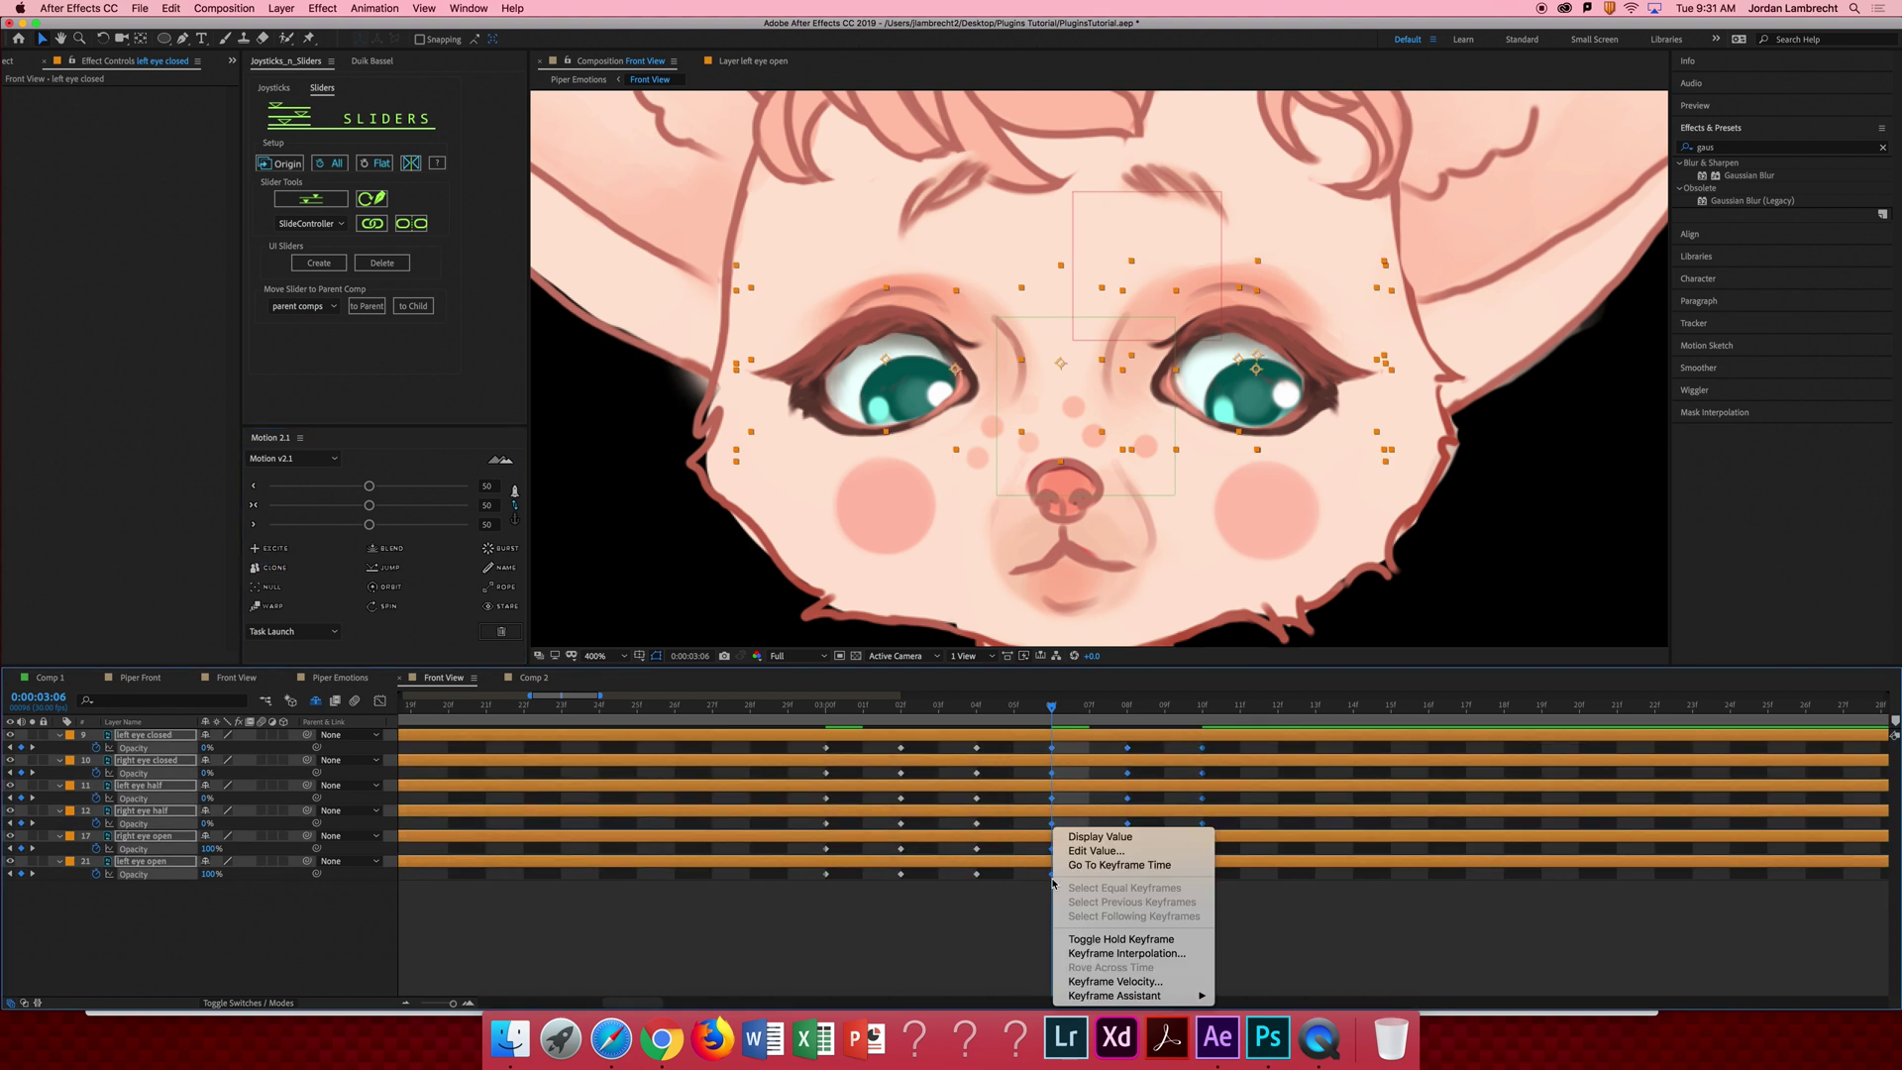
{"action": "mouse_move", "coordinate": [1129, 996]}
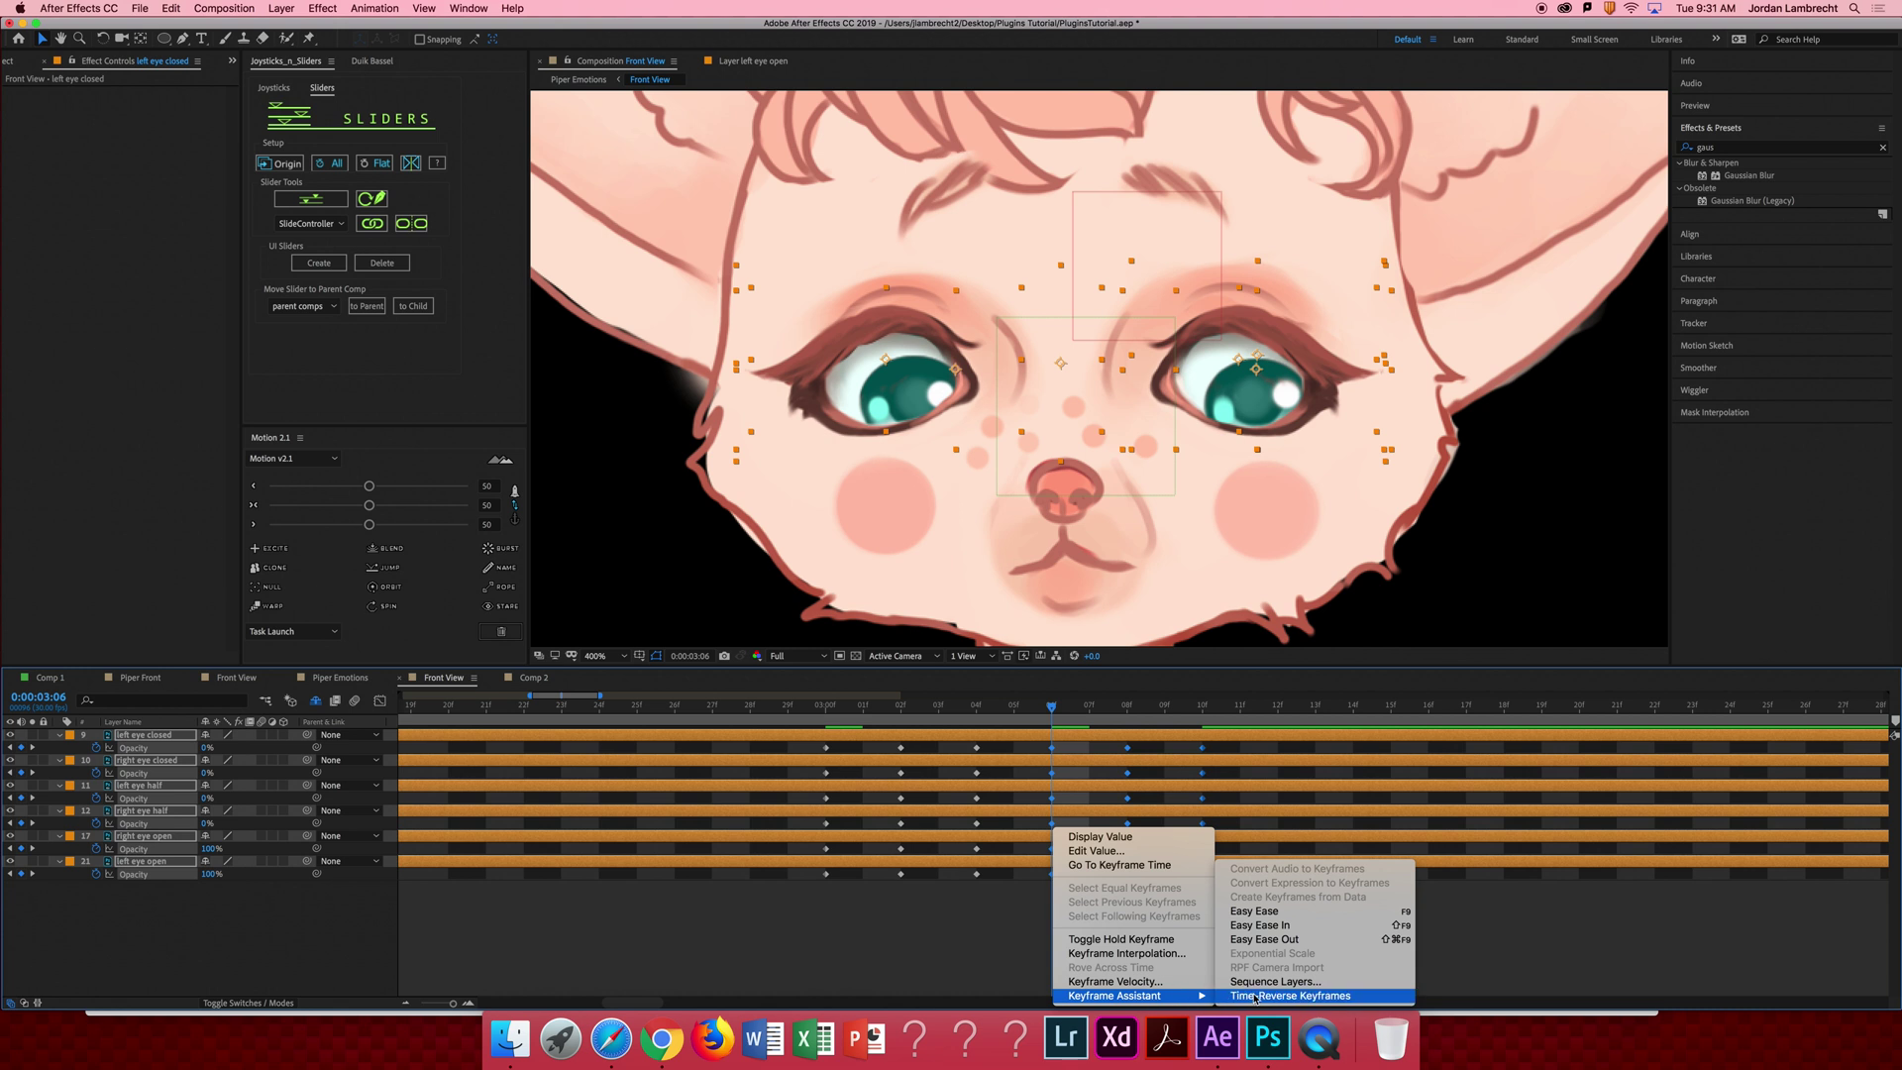
{"action": "left_click", "coordinate": [1336, 998]}
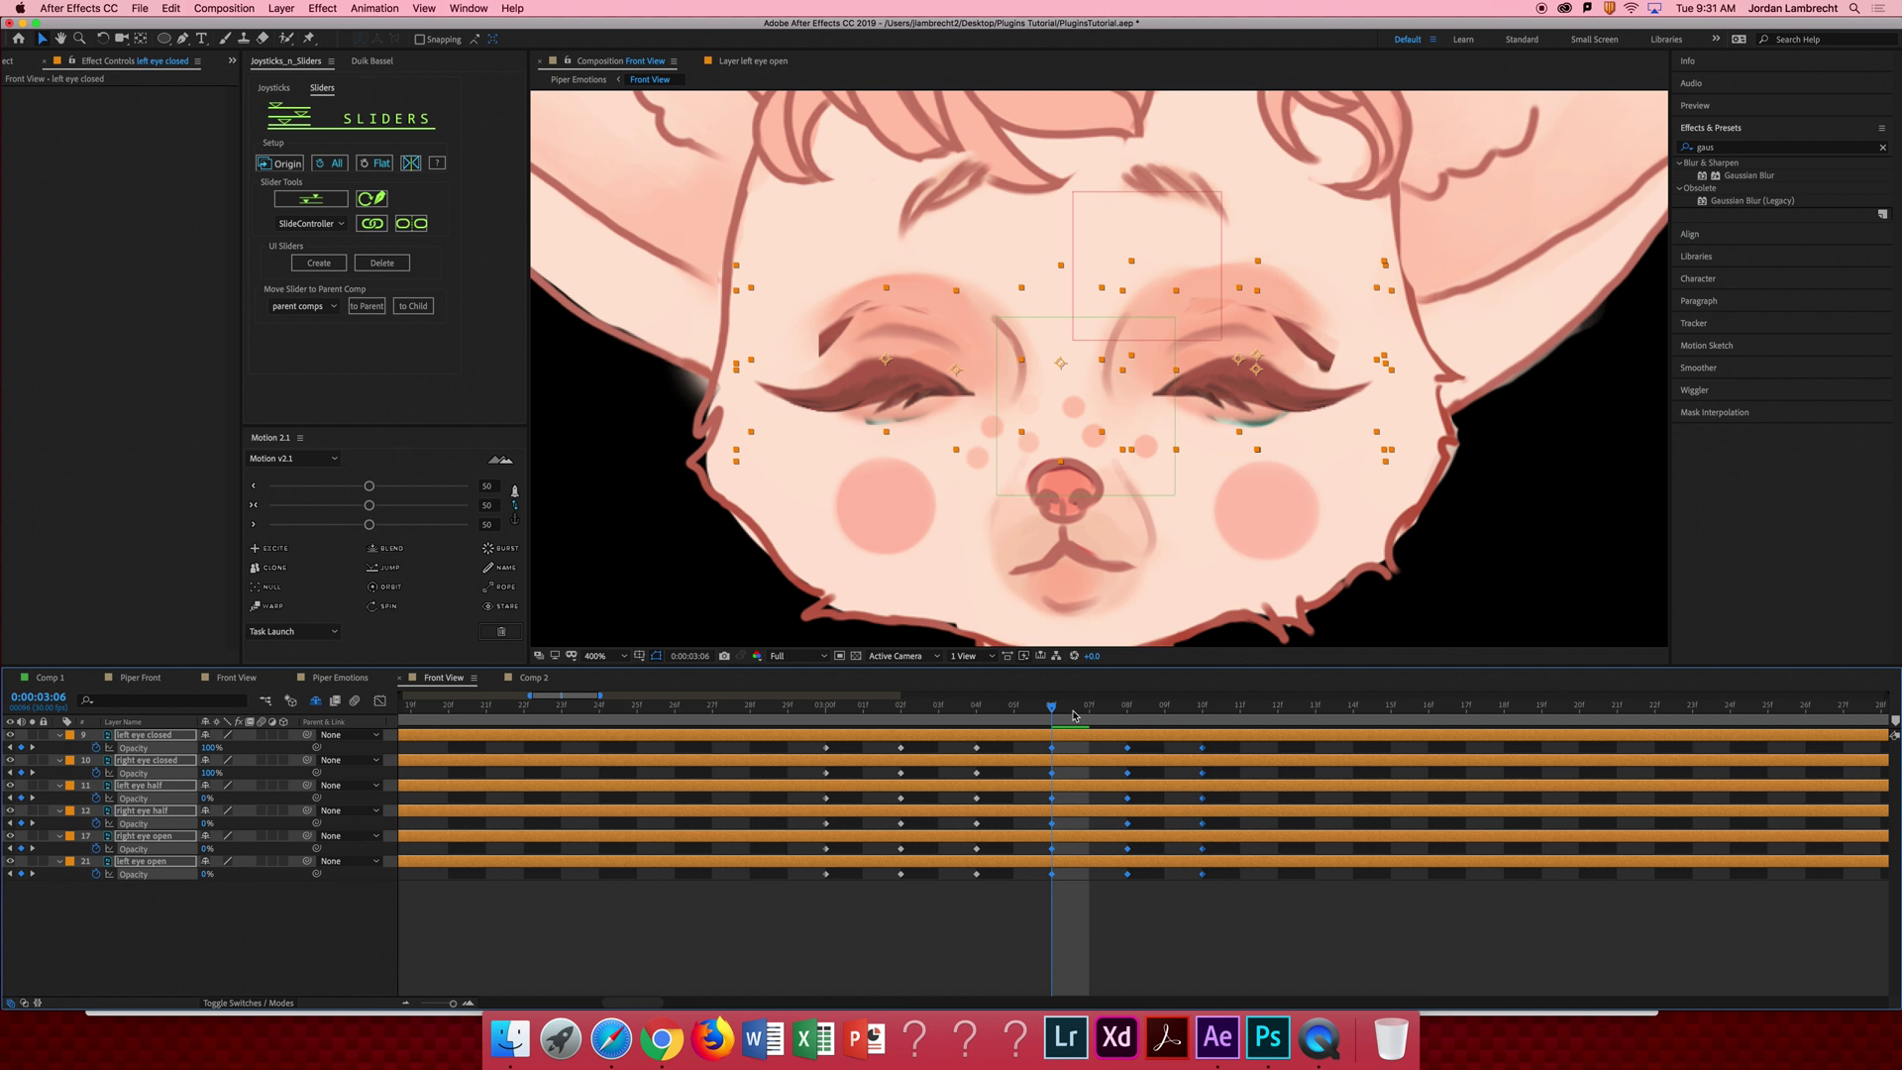
{"action": "left_click_drag", "start_coordinate": [1053, 708], "coordinate": [1138, 707]}
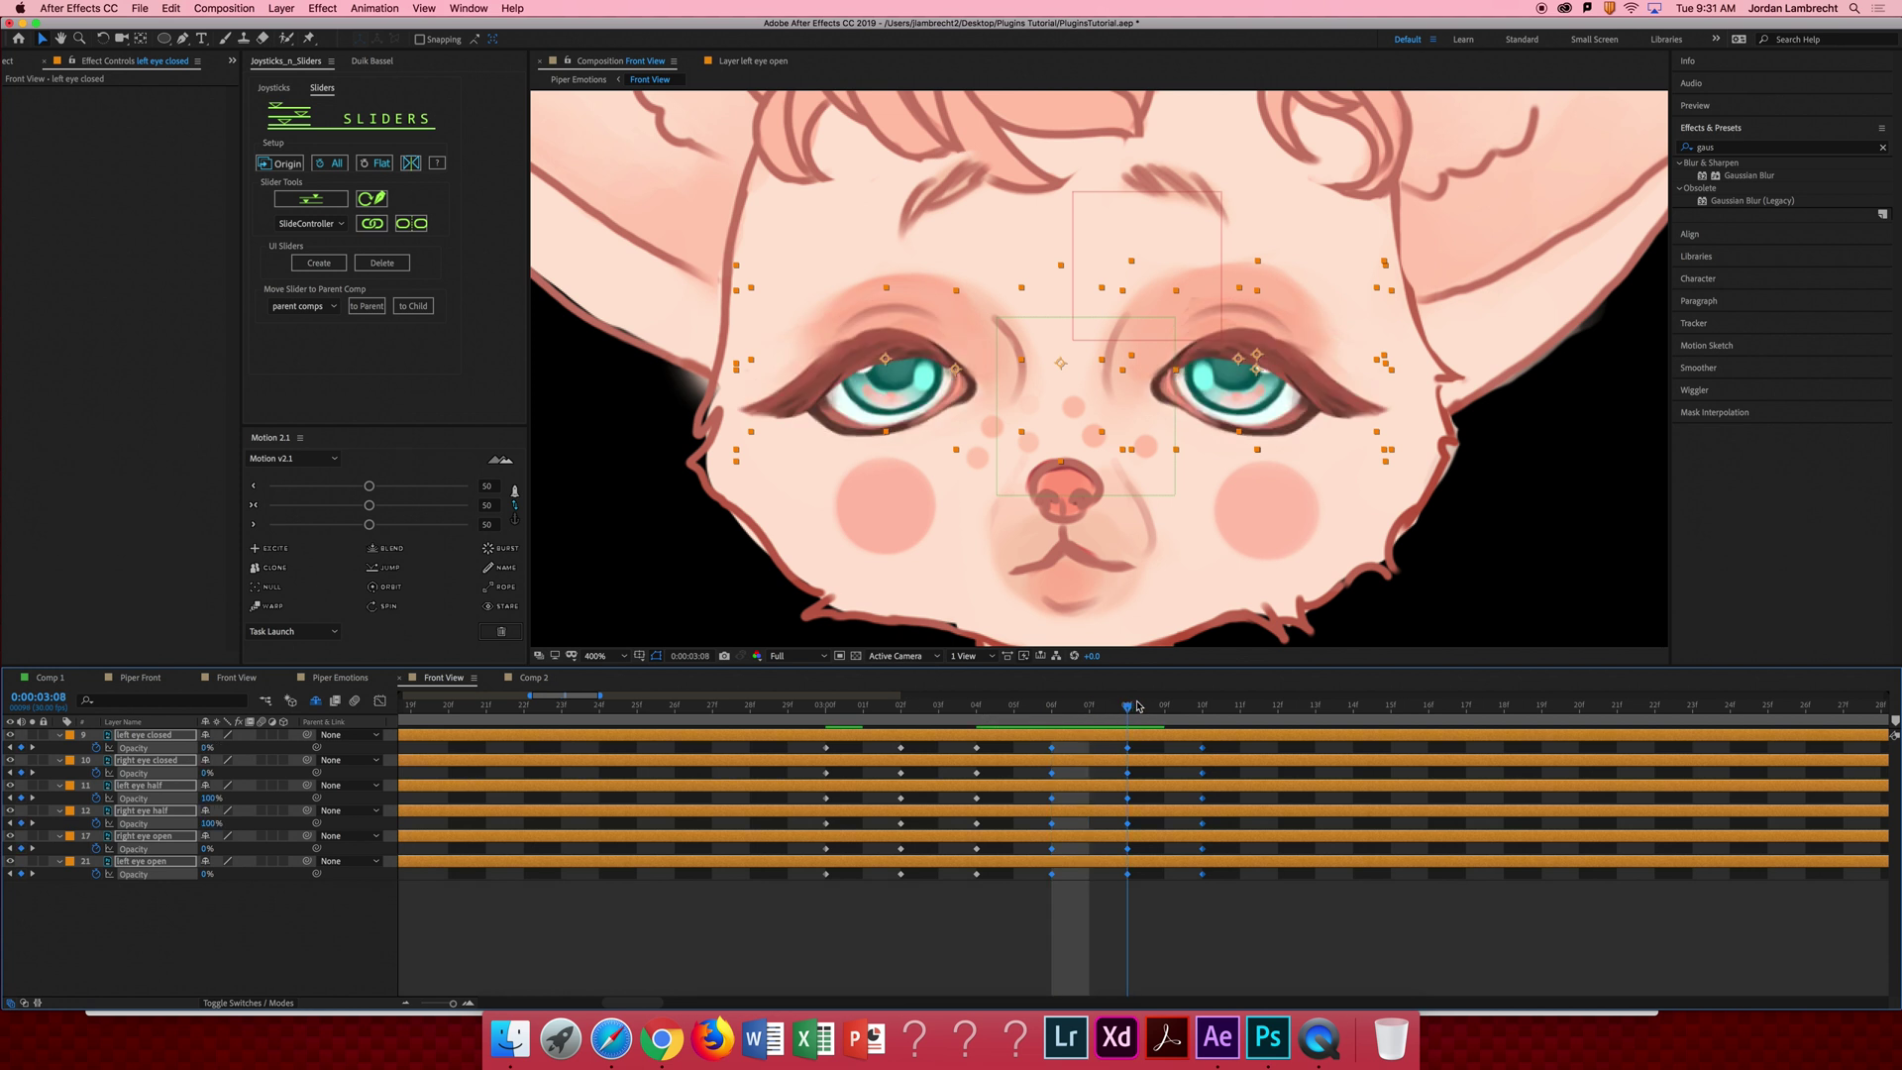
{"action": "left_click_drag", "start_coordinate": [1138, 707], "coordinate": [1213, 707]}
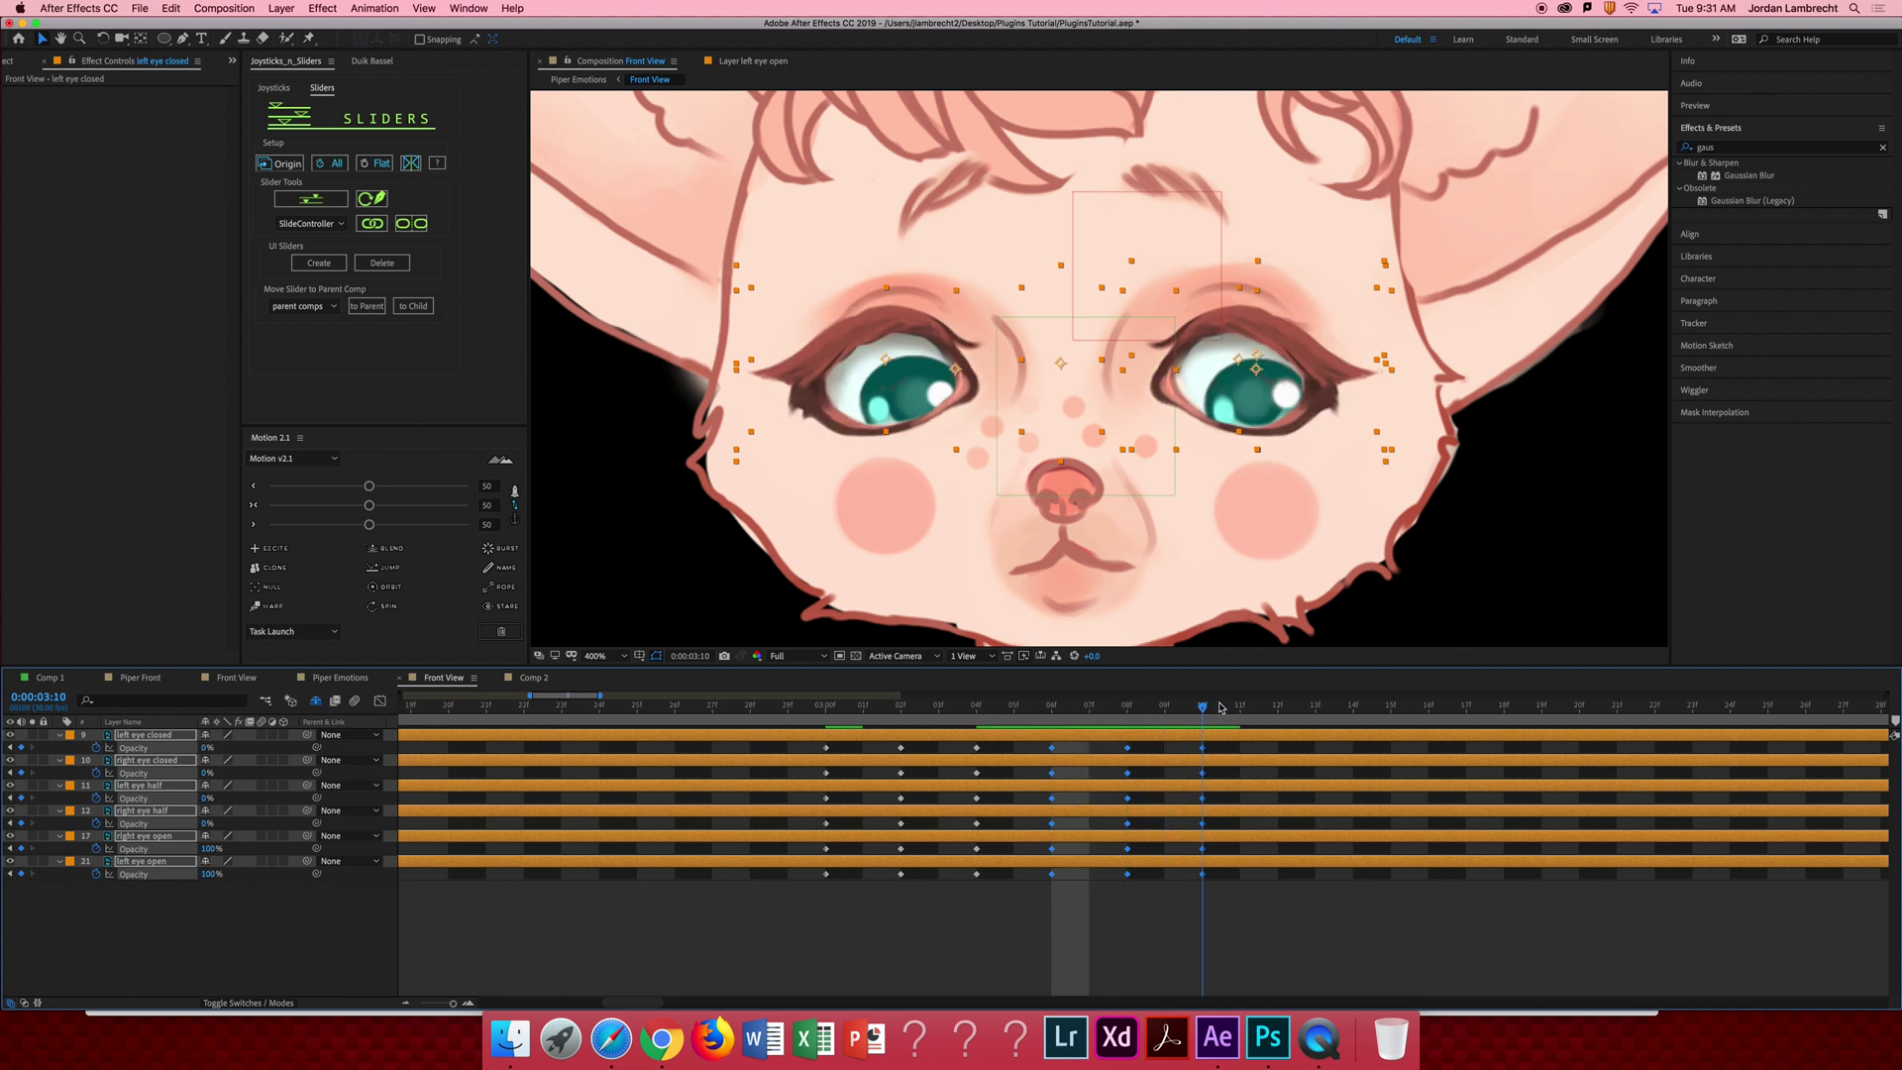
Preview the blink from just before 3:00, save, then preview again from about six seconds.
{"action": "left_click", "coordinate": [812, 711]}
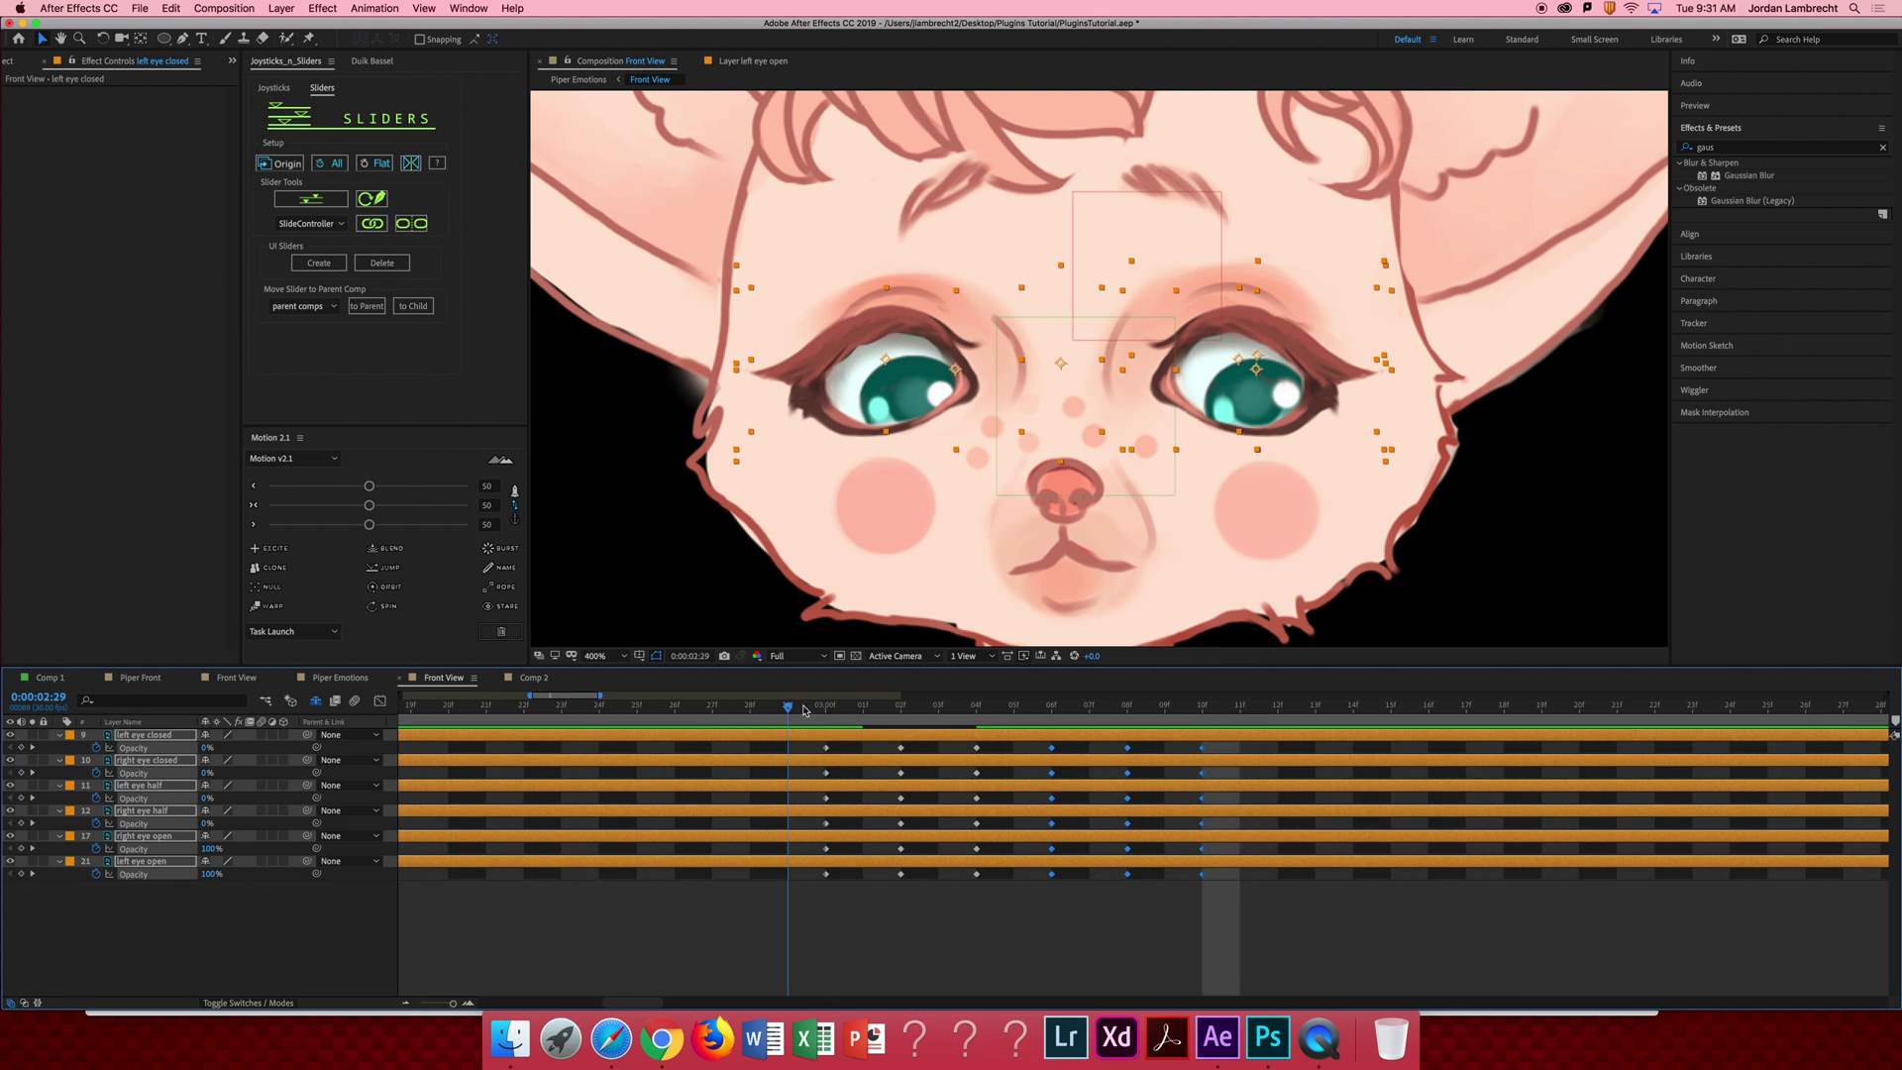
{"action": "key", "text": "space"}
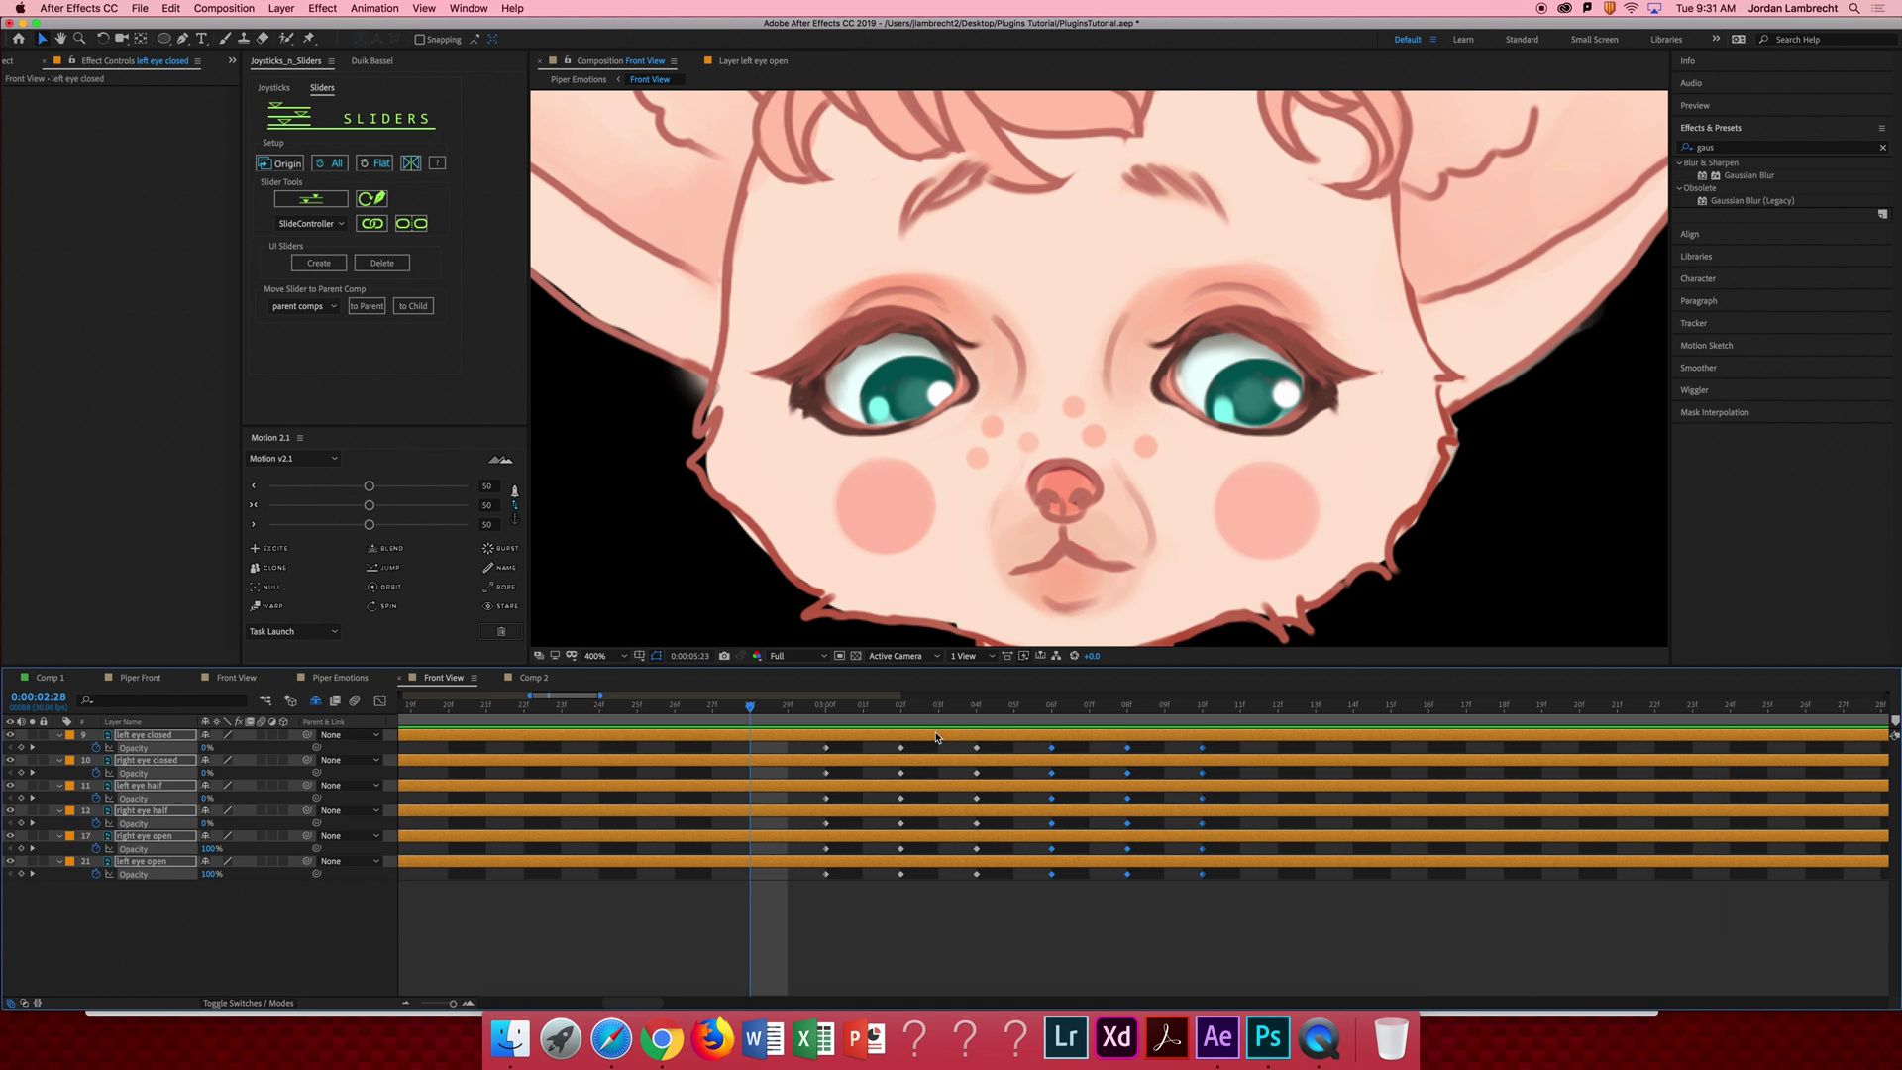
{"action": "key", "text": "super+s"}
{"action": "key", "text": "minus"}
{"action": "key", "text": "minus"}
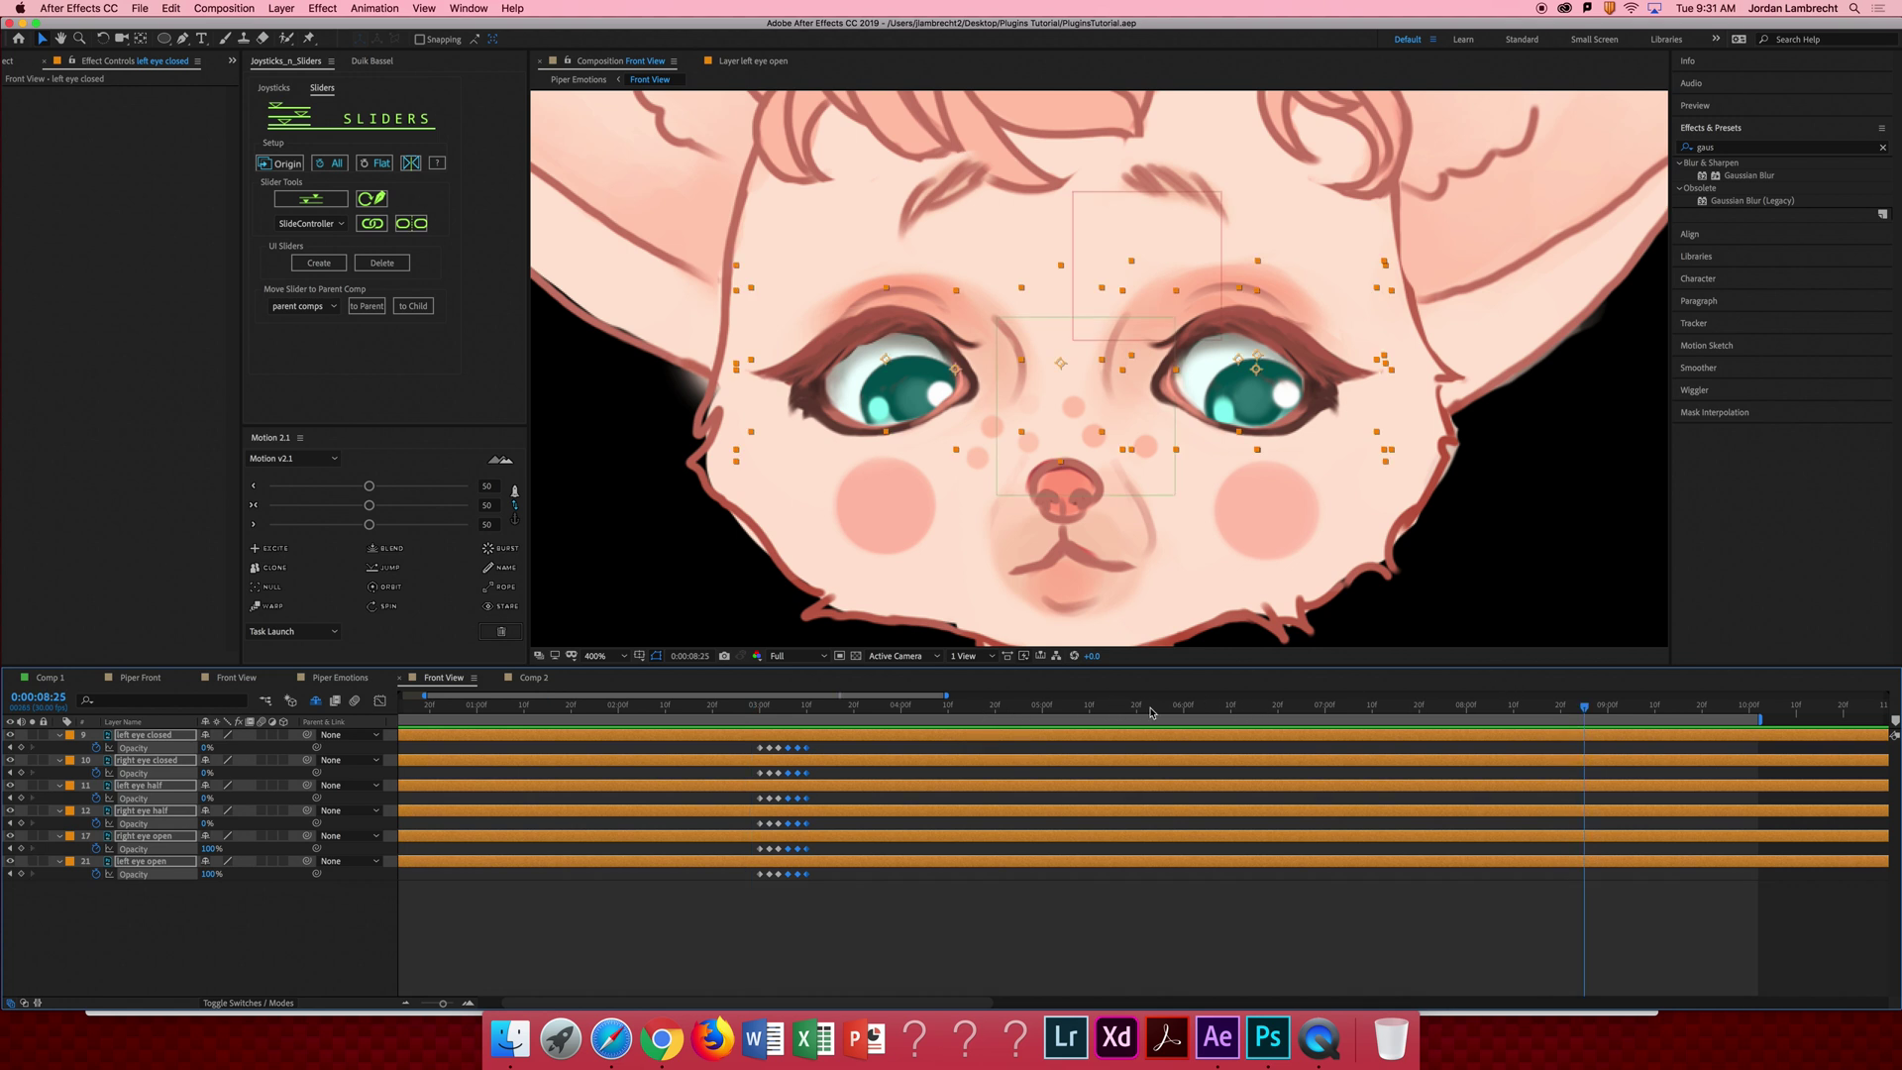
{"action": "left_click", "coordinate": [1194, 713]}
{"action": "key", "text": "space"}
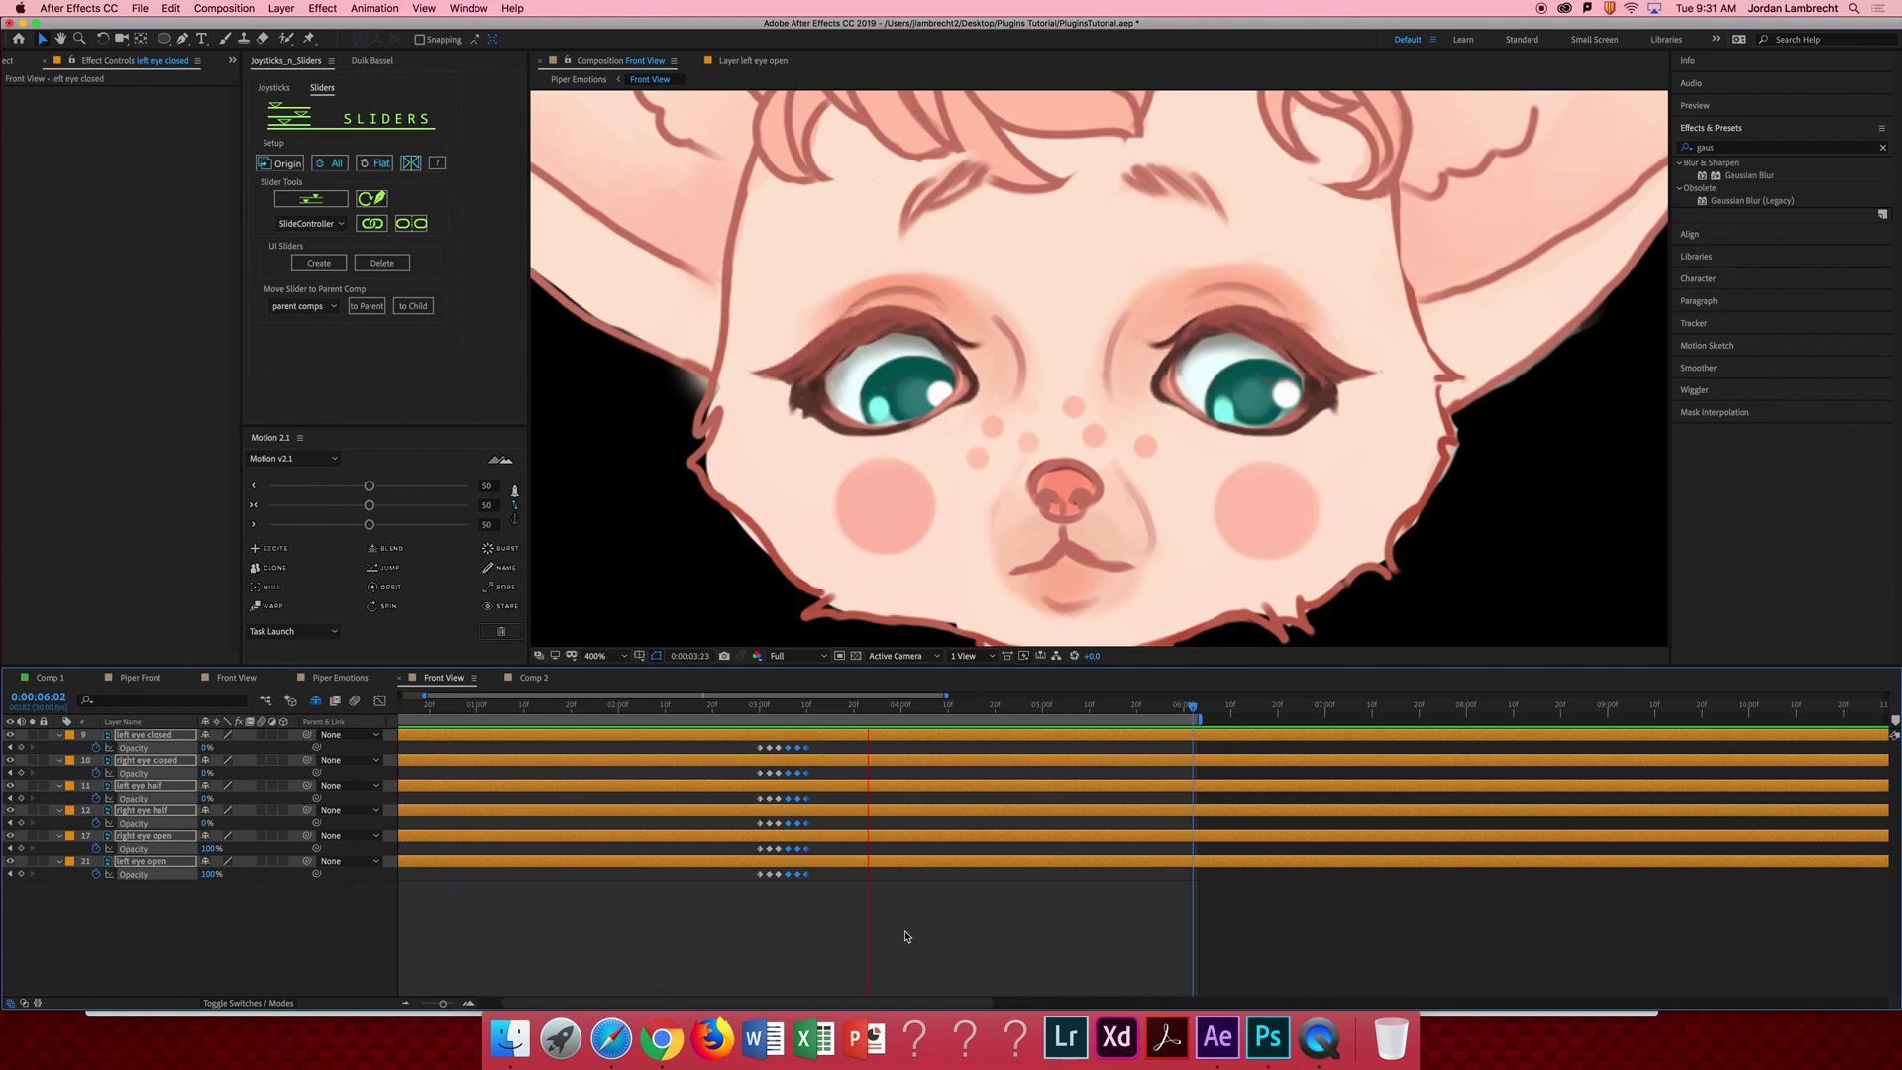
{"action": "key", "text": "space"}
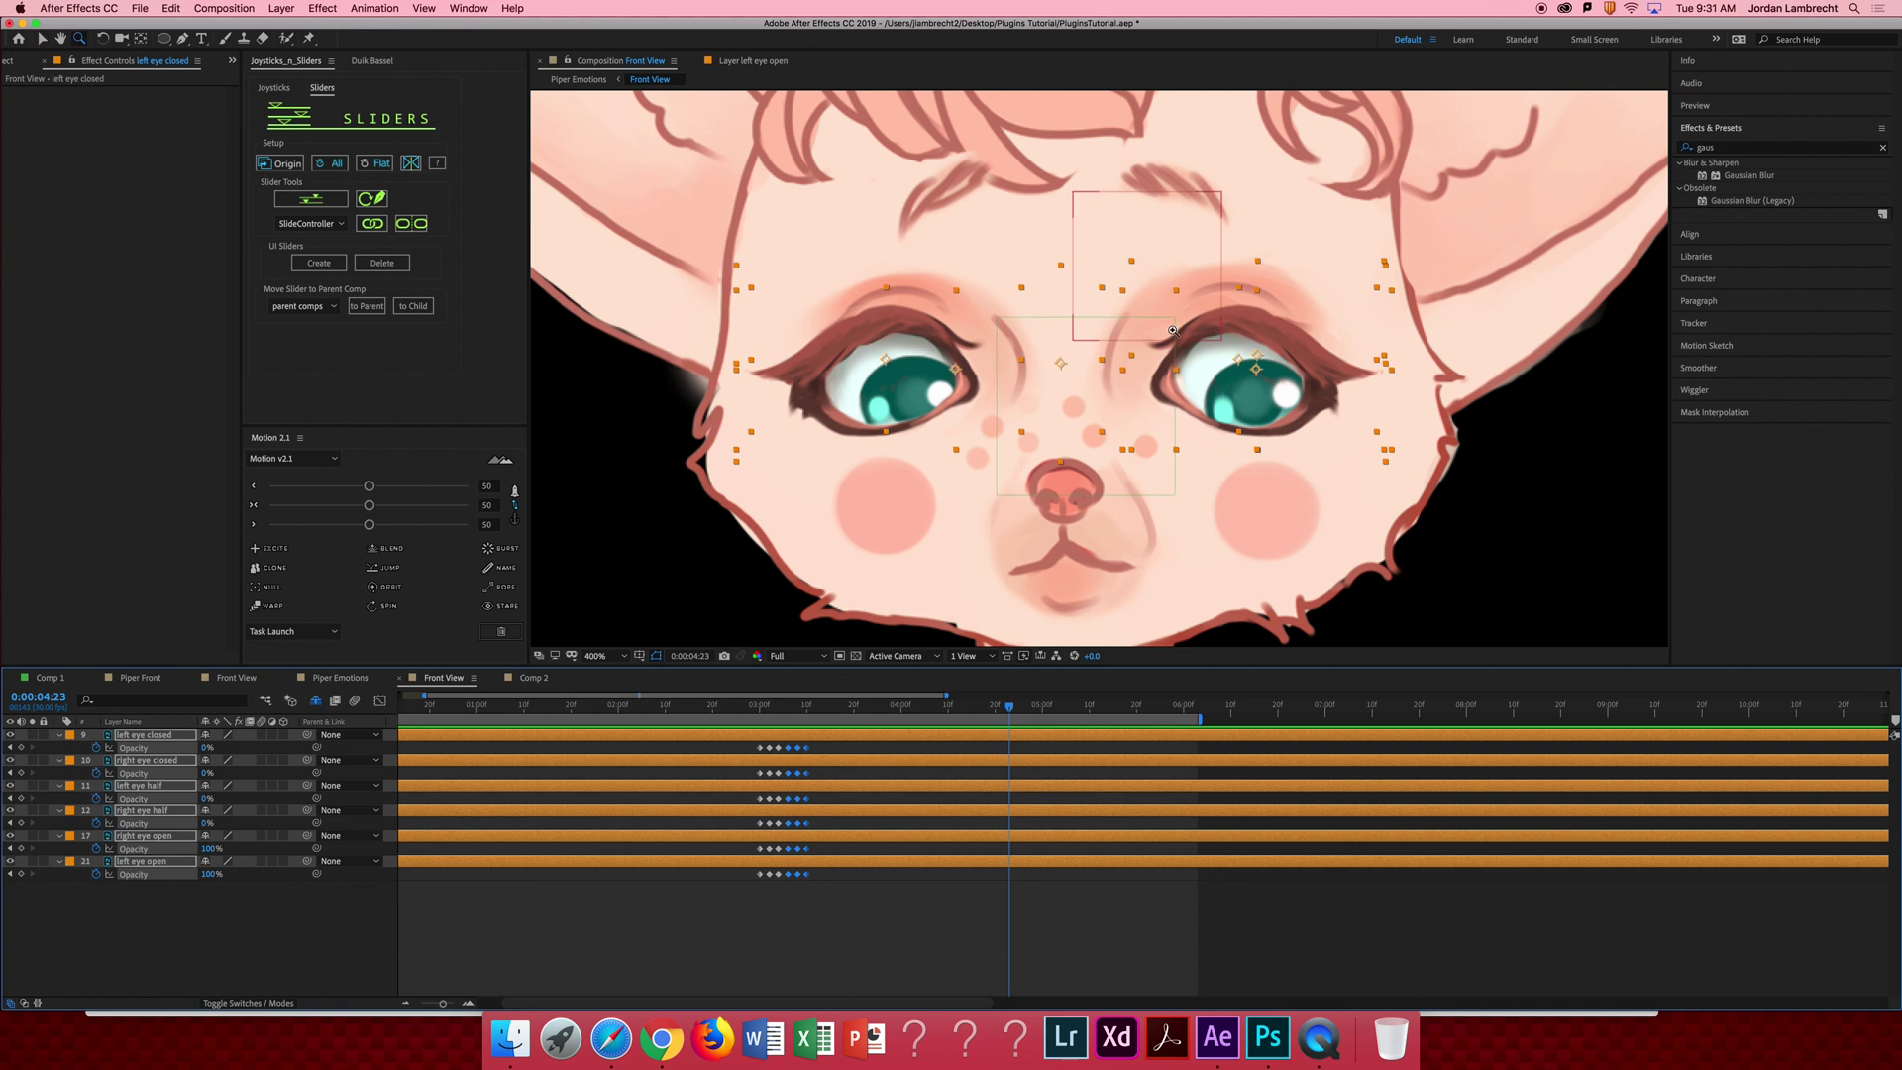
{"action": "scroll", "coordinate": [999, 412], "scroll_direction": "up", "scroll_amount": 3}
{"action": "left_click_drag", "start_coordinate": [999, 411], "coordinate": [1040, 298]}
{"action": "scroll", "coordinate": [1041, 297], "scroll_direction": "down", "scroll_amount": 2}
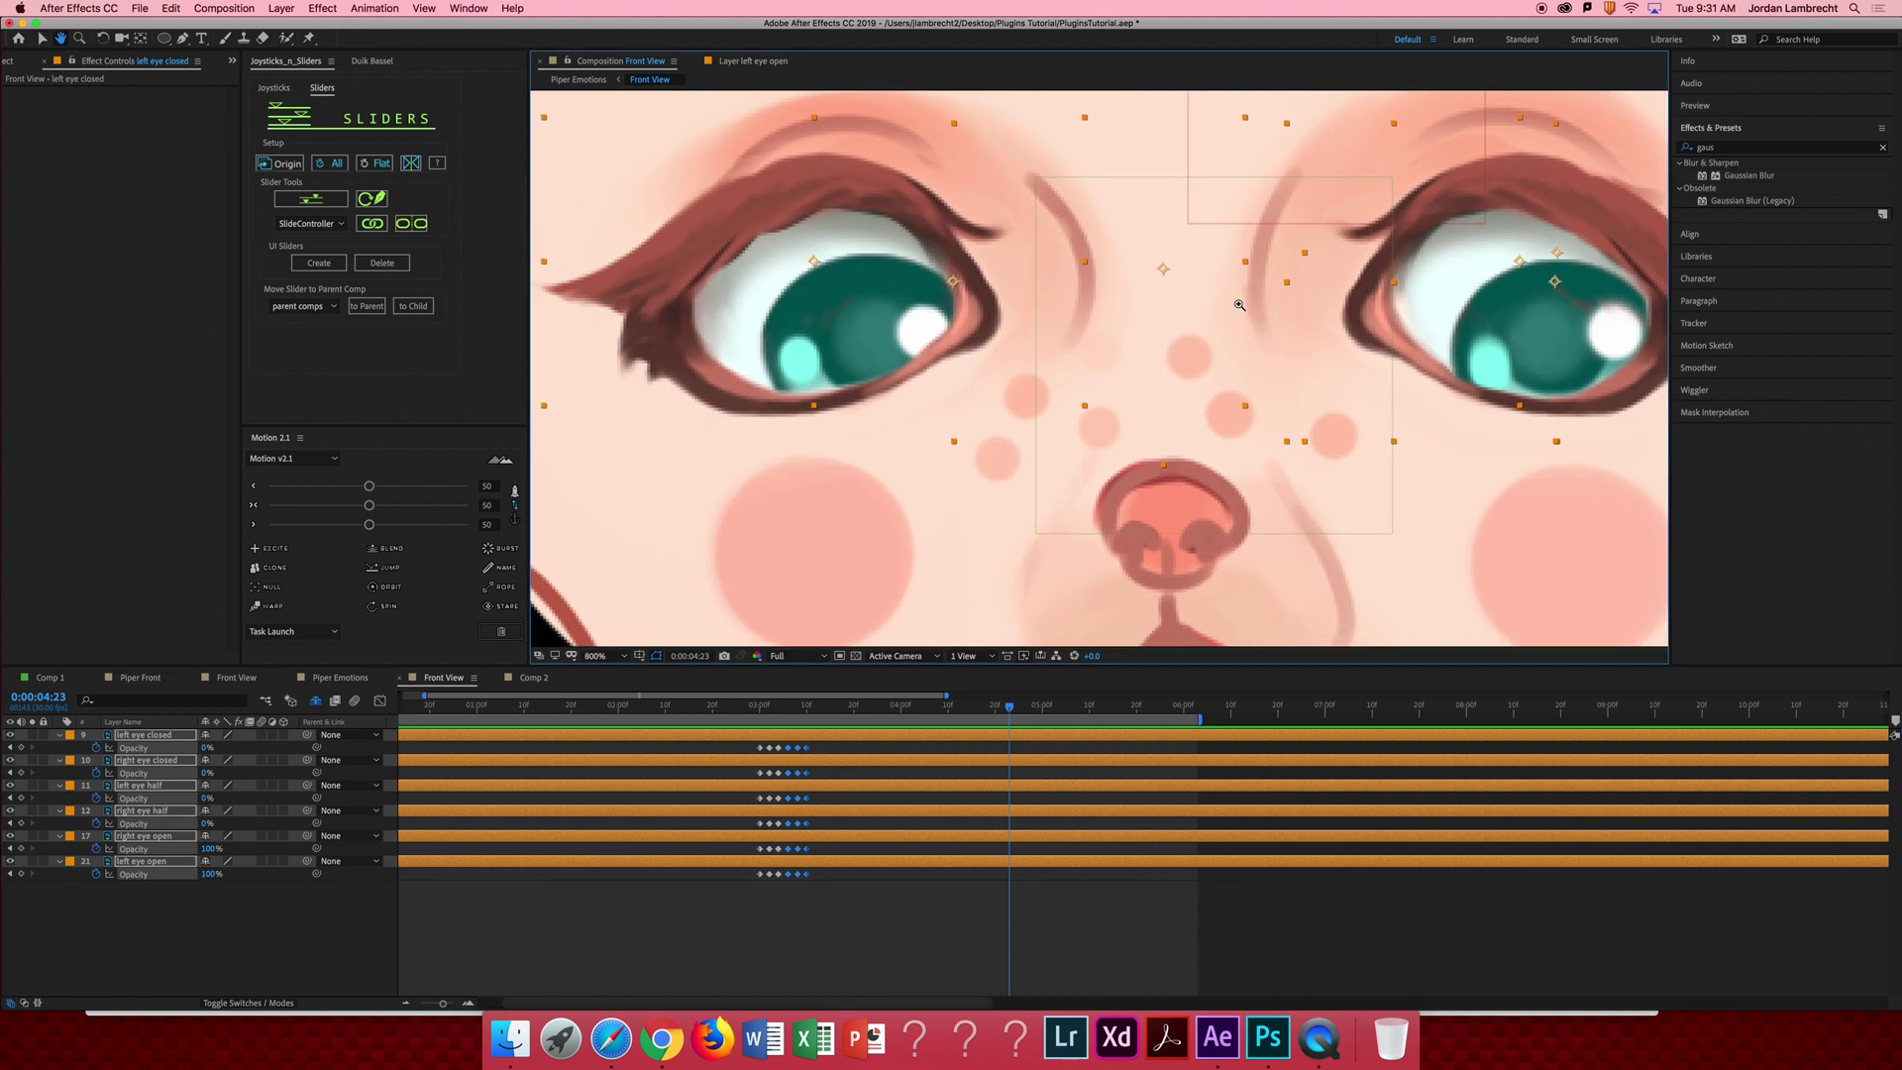
{"action": "scroll", "coordinate": [1049, 275], "scroll_direction": "down", "scroll_amount": 3}
{"action": "scroll", "coordinate": [1050, 276], "scroll_direction": "down", "scroll_amount": 2}
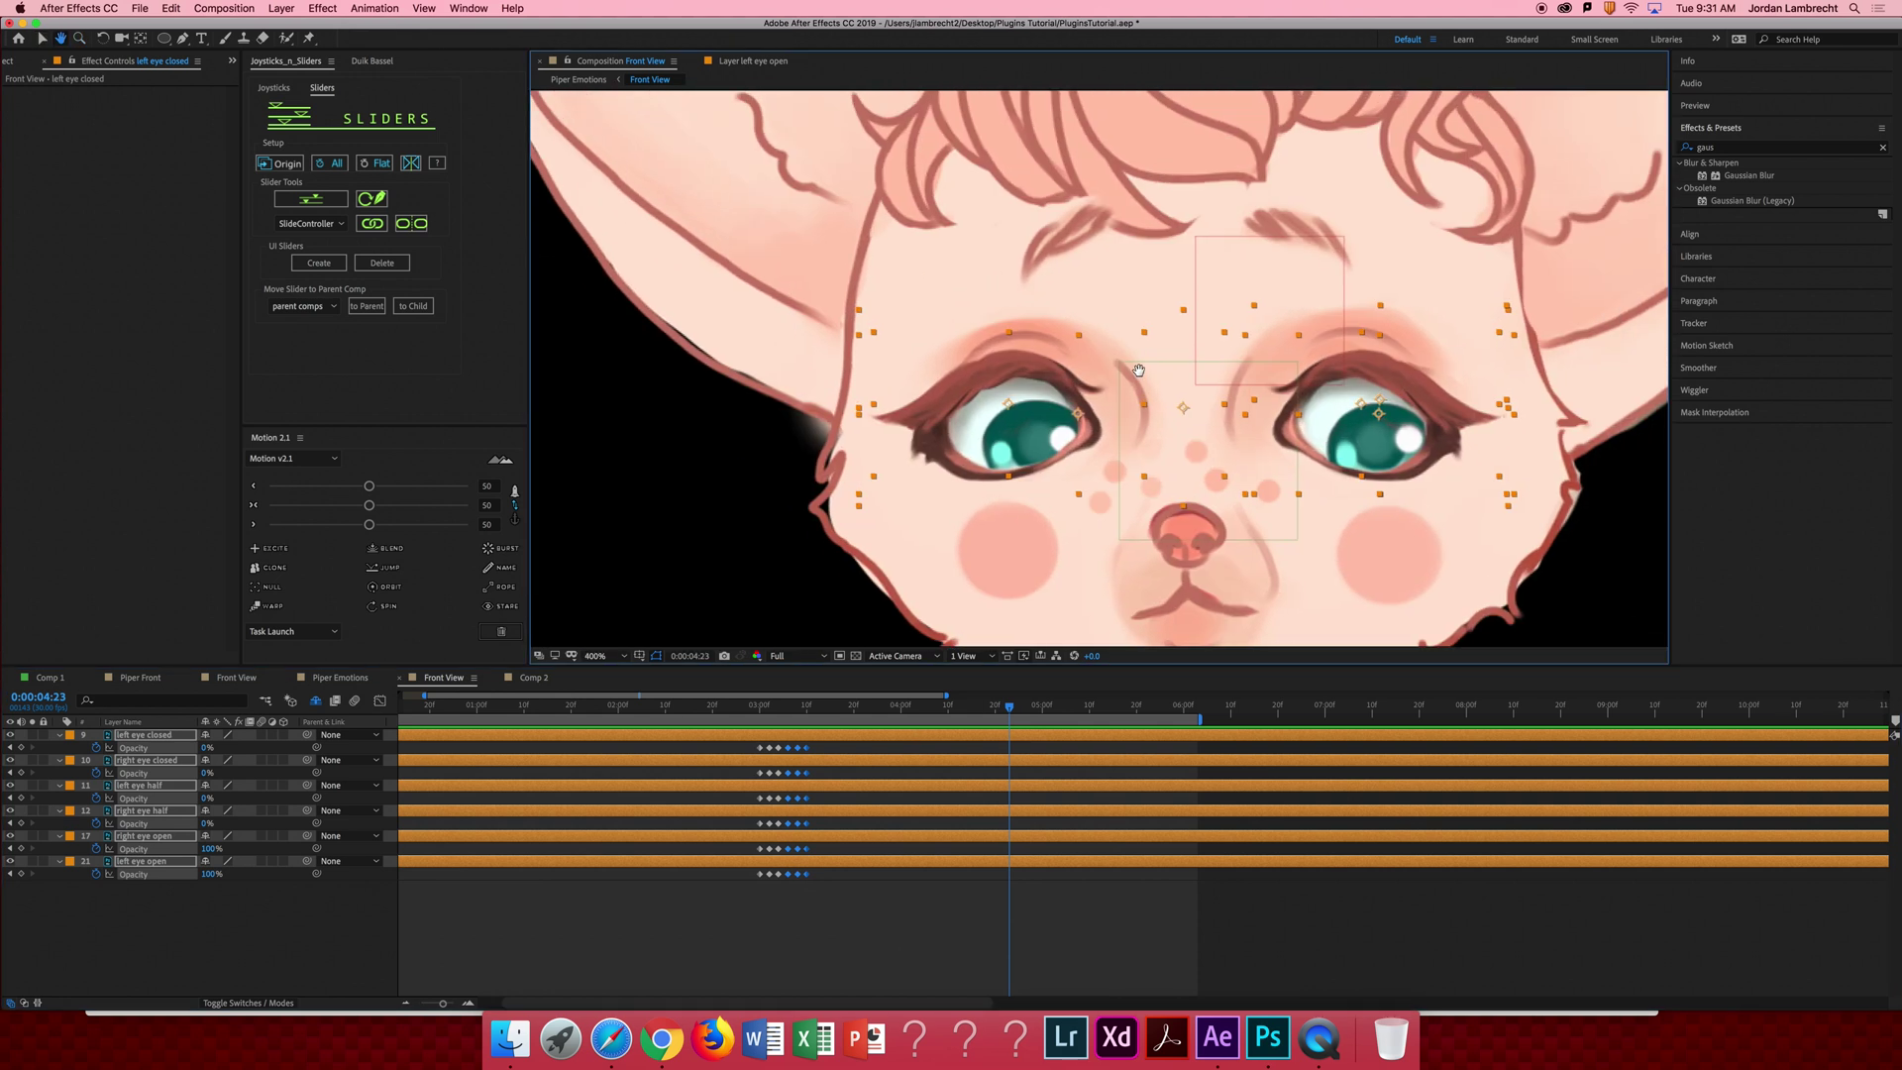
{"action": "scroll", "coordinate": [1050, 298], "scroll_direction": "up", "scroll_amount": 2}
{"action": "scroll", "coordinate": [744, 714], "scroll_direction": "down", "scroll_amount": 3}
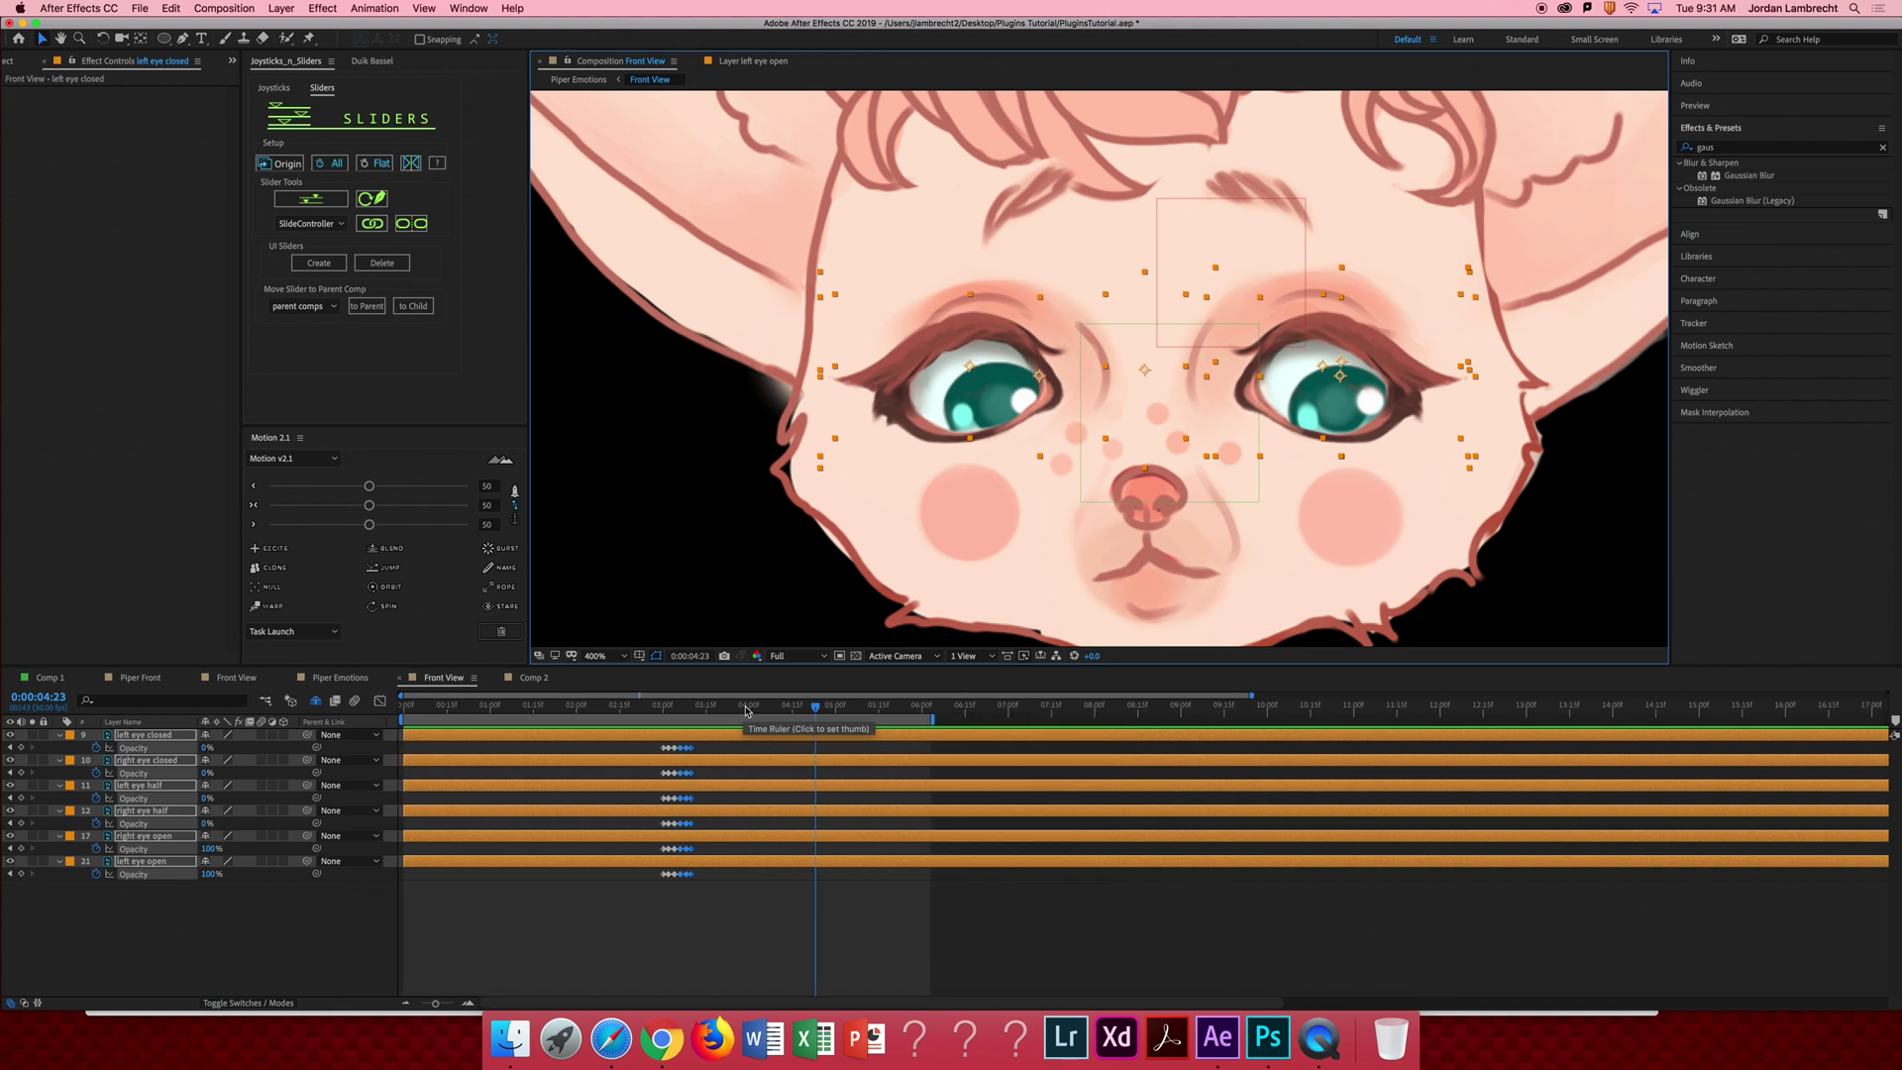
{"action": "scroll", "coordinate": [744, 714], "scroll_direction": "down", "scroll_amount": 3}
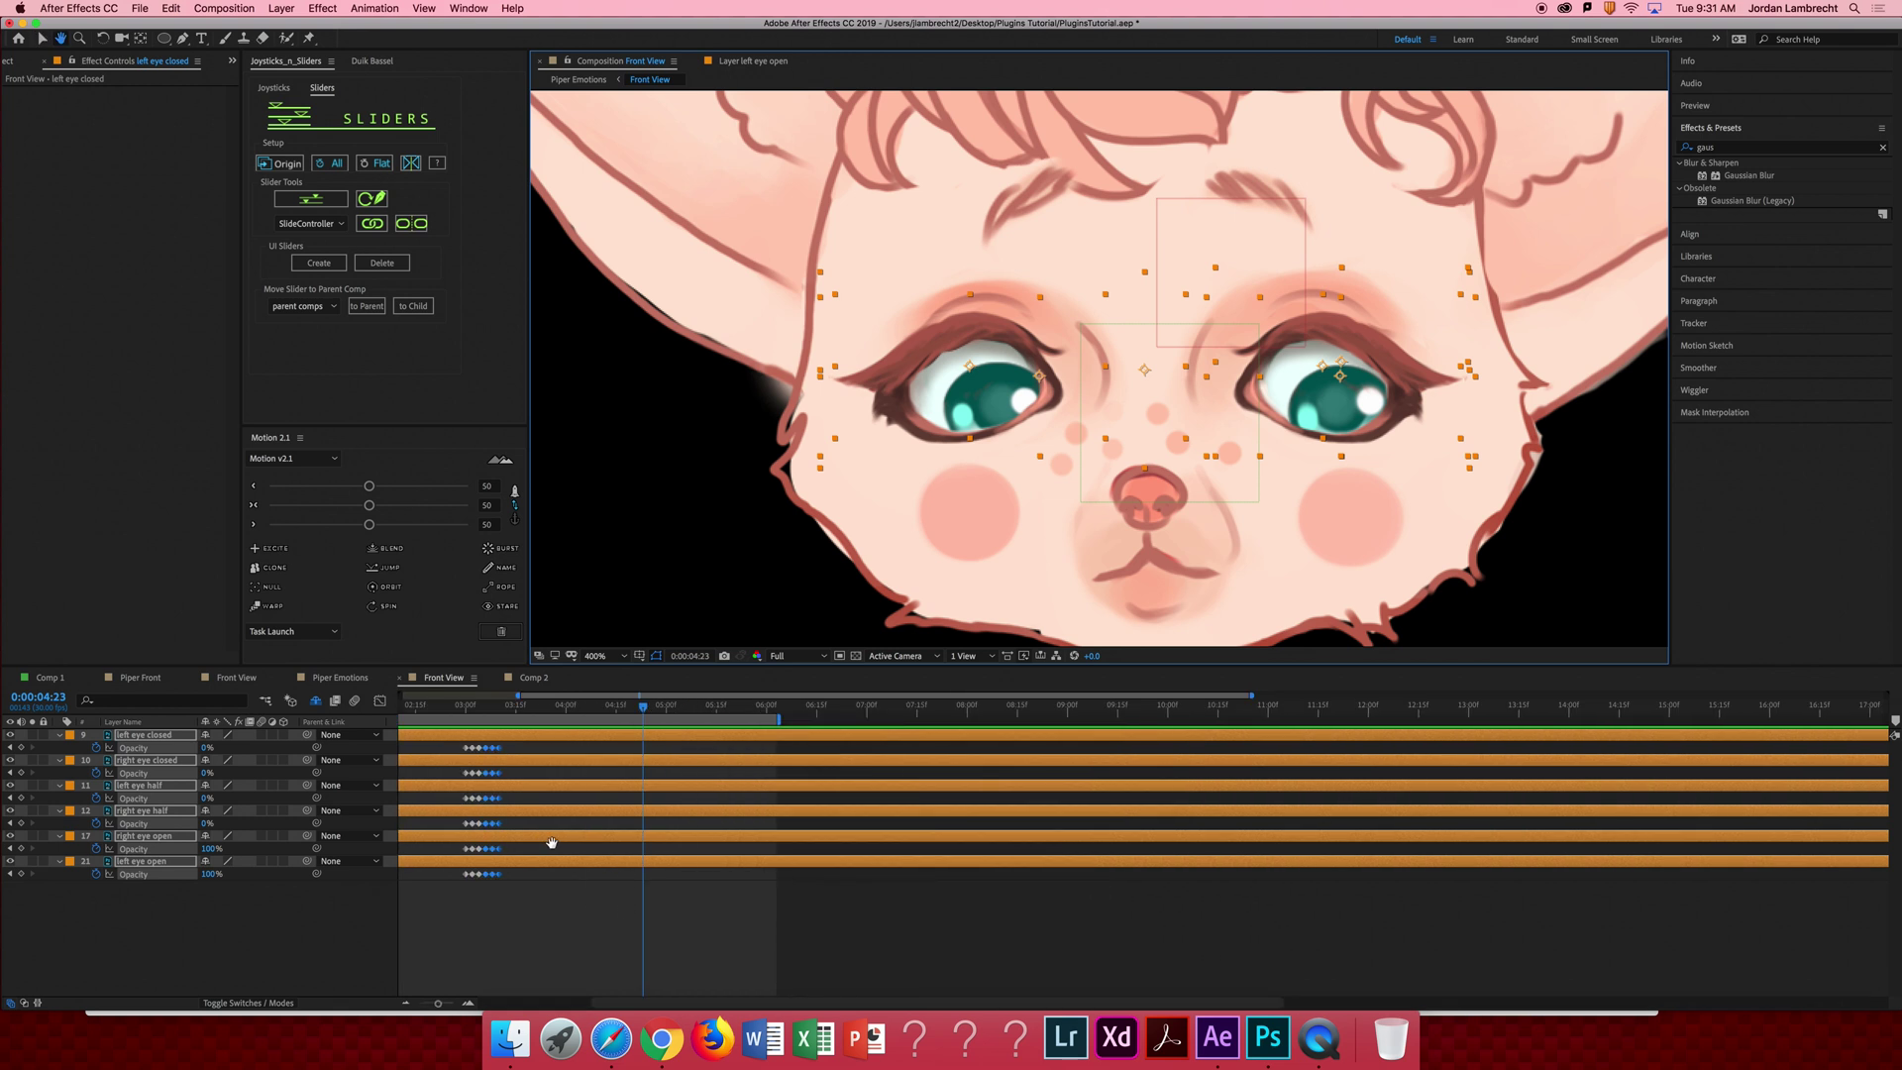
{"action": "left_click_drag", "start_coordinate": [606, 862], "coordinate": [1218, 868]}
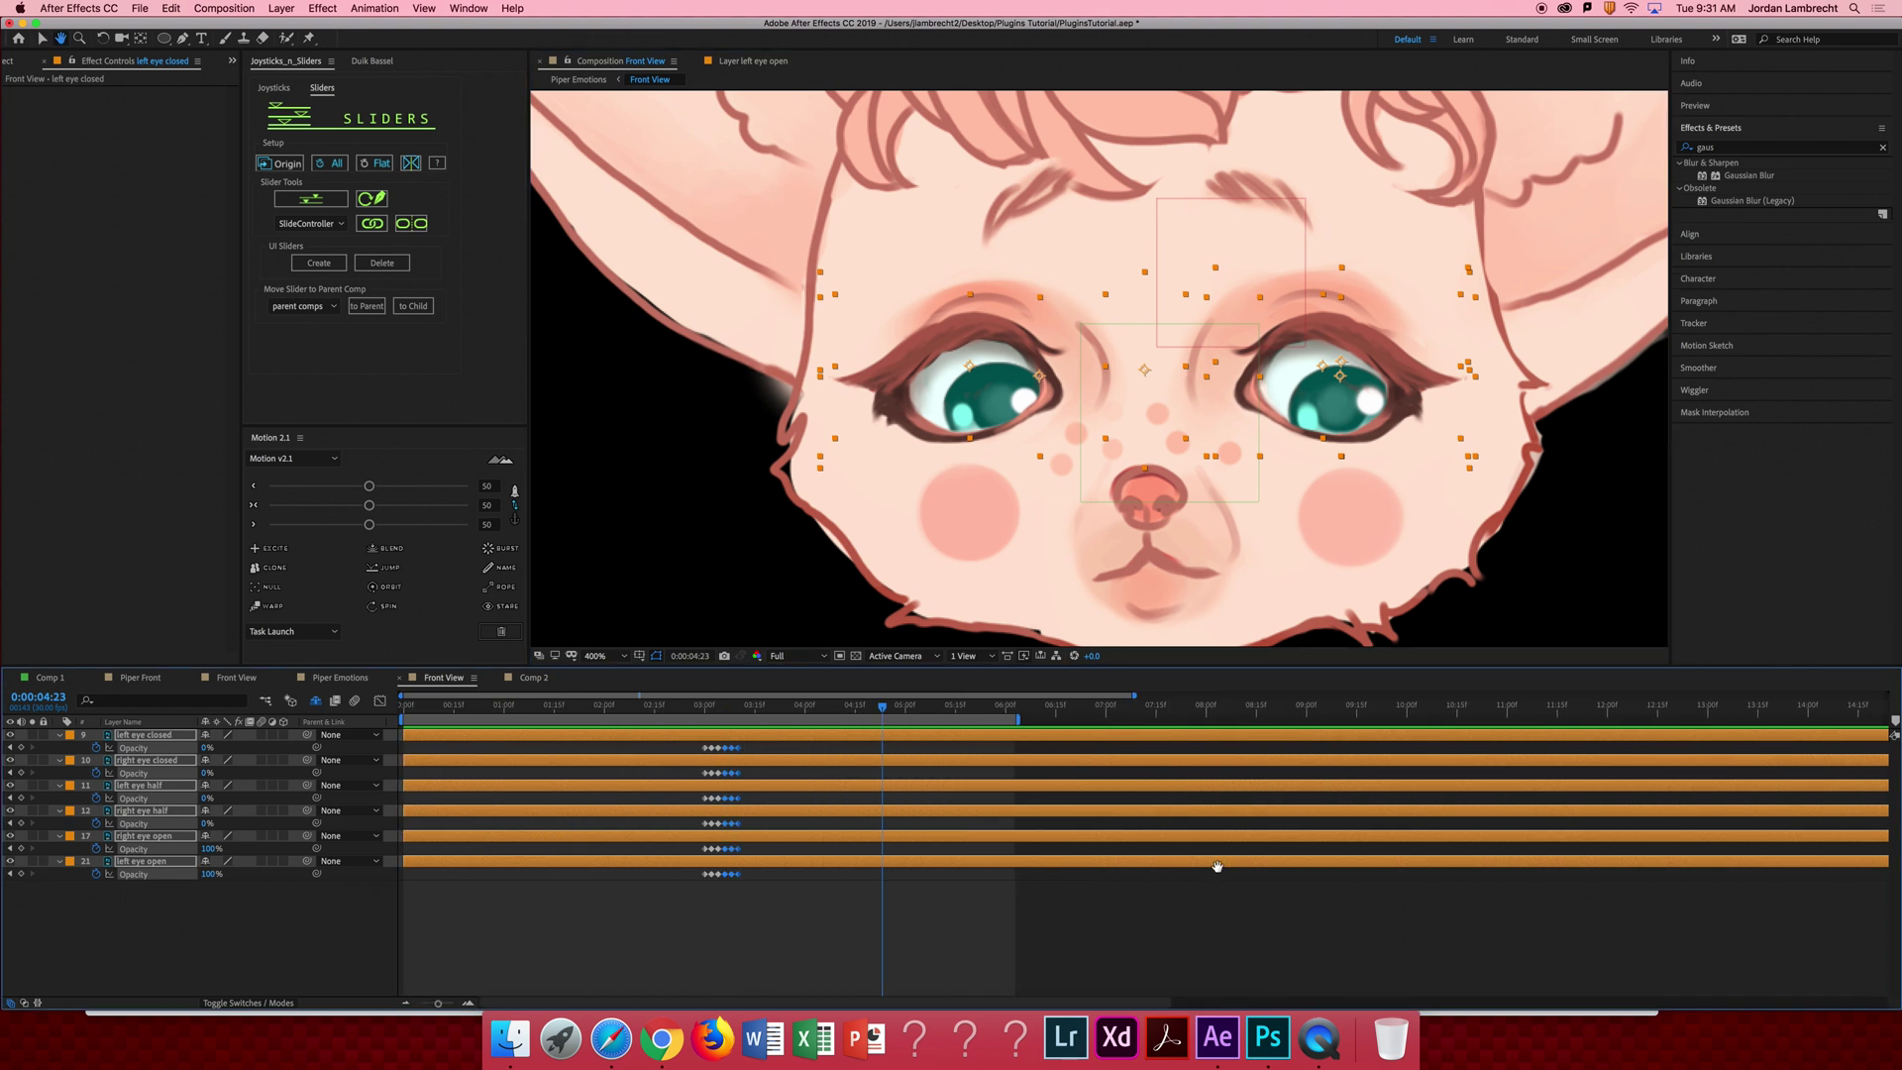
{"action": "left_click", "coordinate": [668, 707]}
{"action": "left_click_drag", "start_coordinate": [668, 709], "coordinate": [405, 707]}
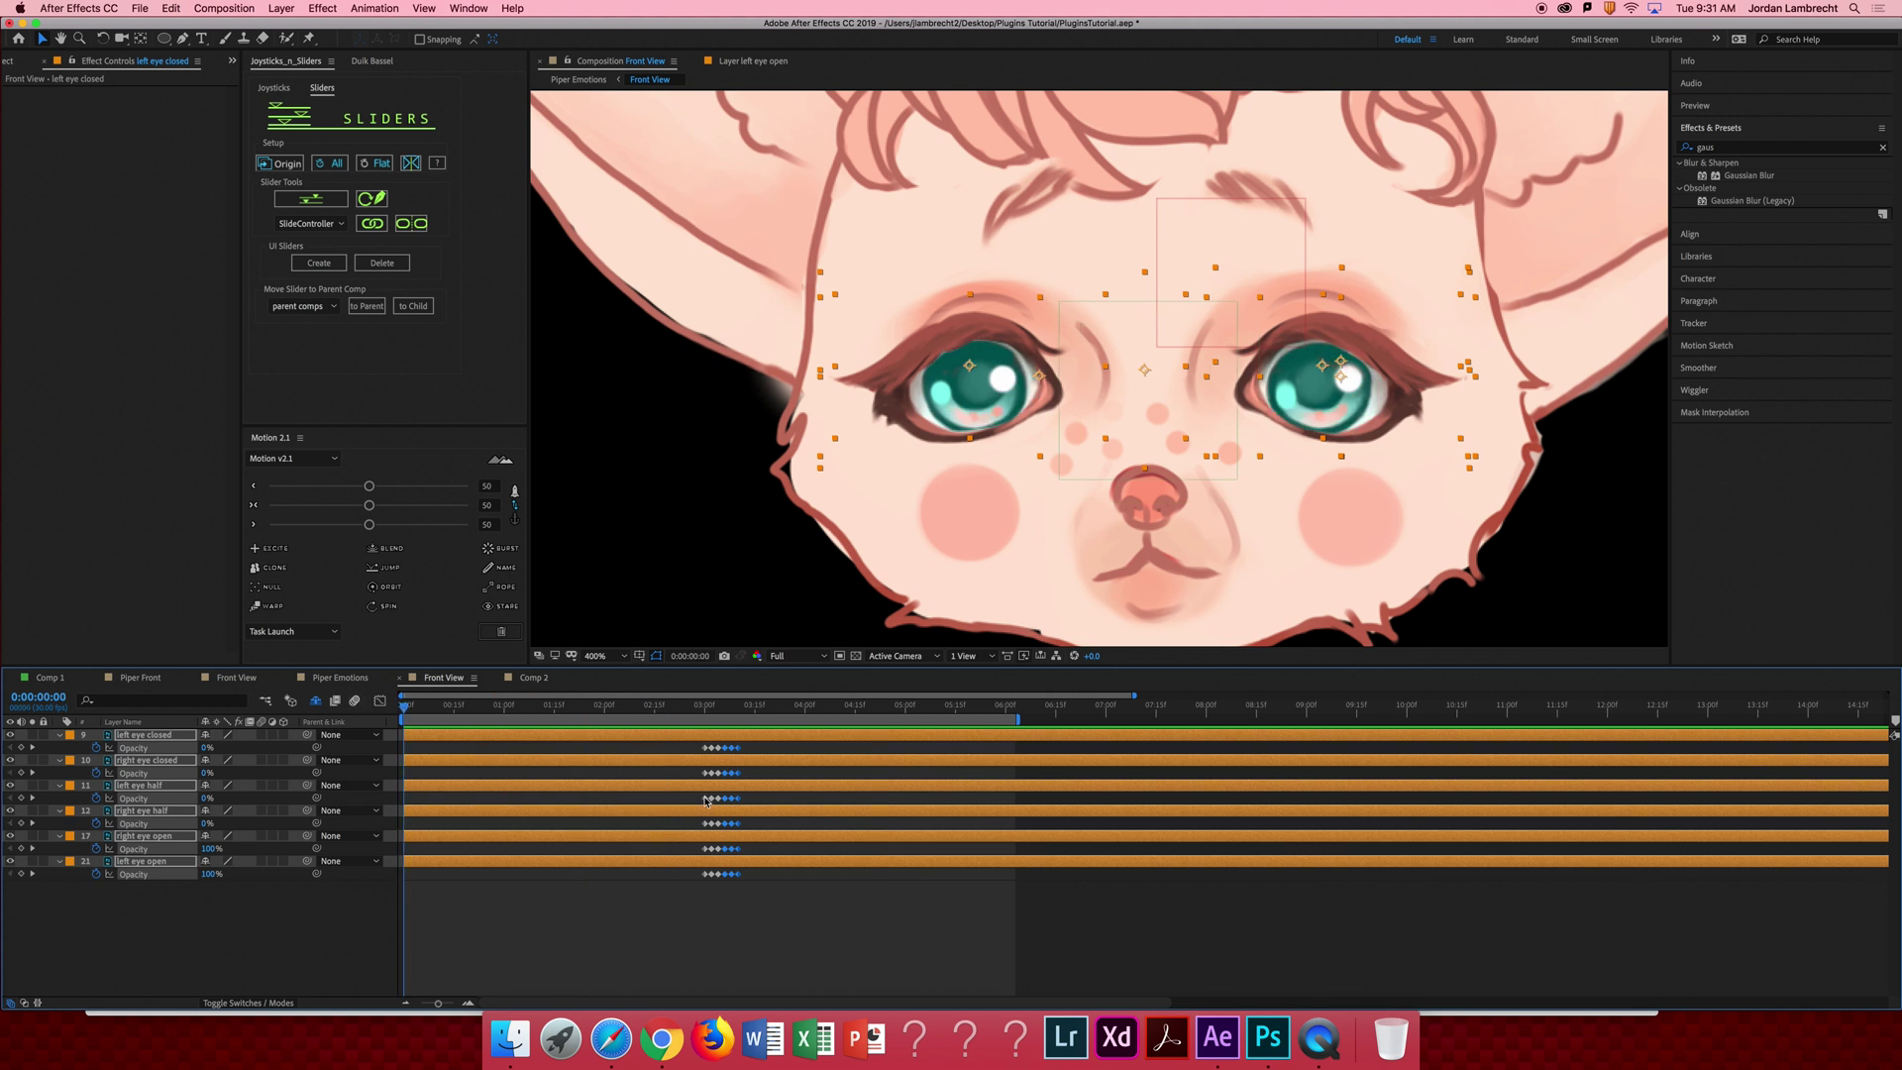
{"action": "left_click", "coordinate": [827, 907]}
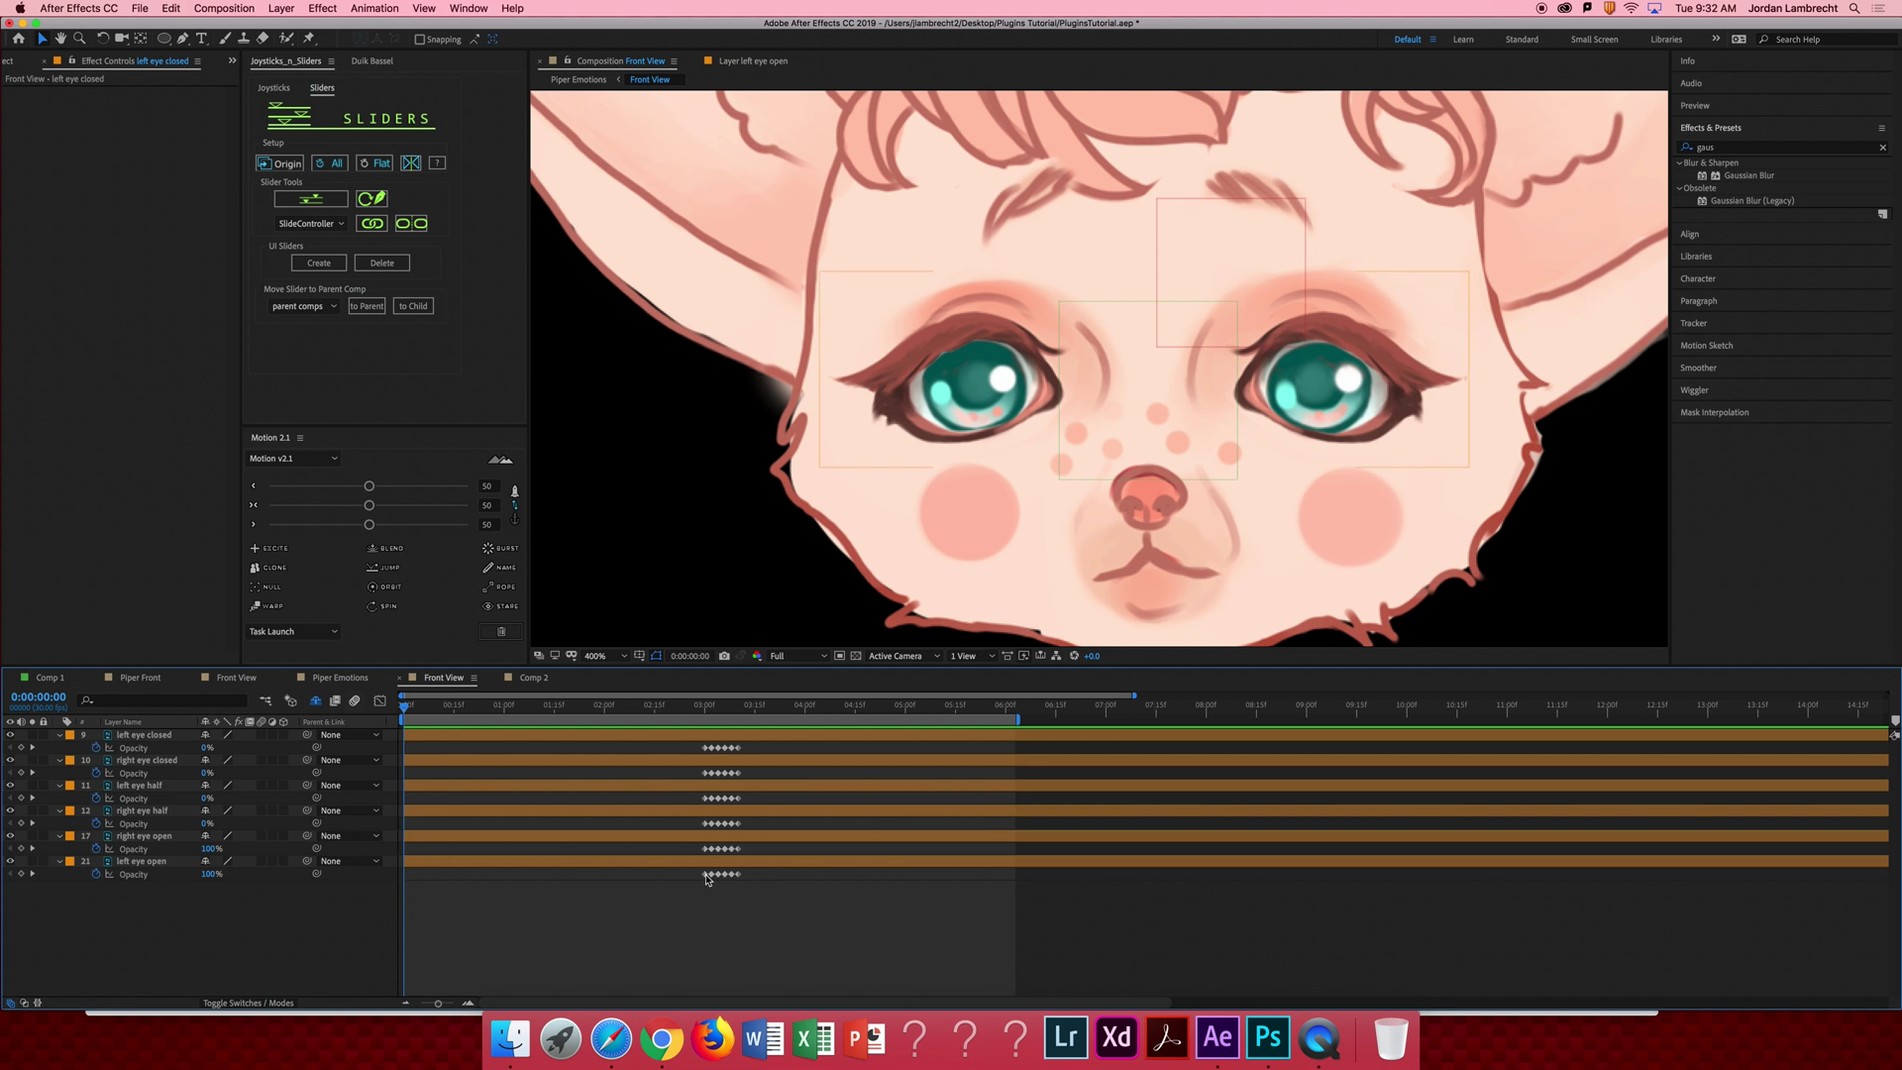
Park the playhead just before 3 seconds and select all six eye layers.
{"action": "mouse_move", "coordinate": [708, 875]}
{"action": "left_click", "coordinate": [706, 706]}
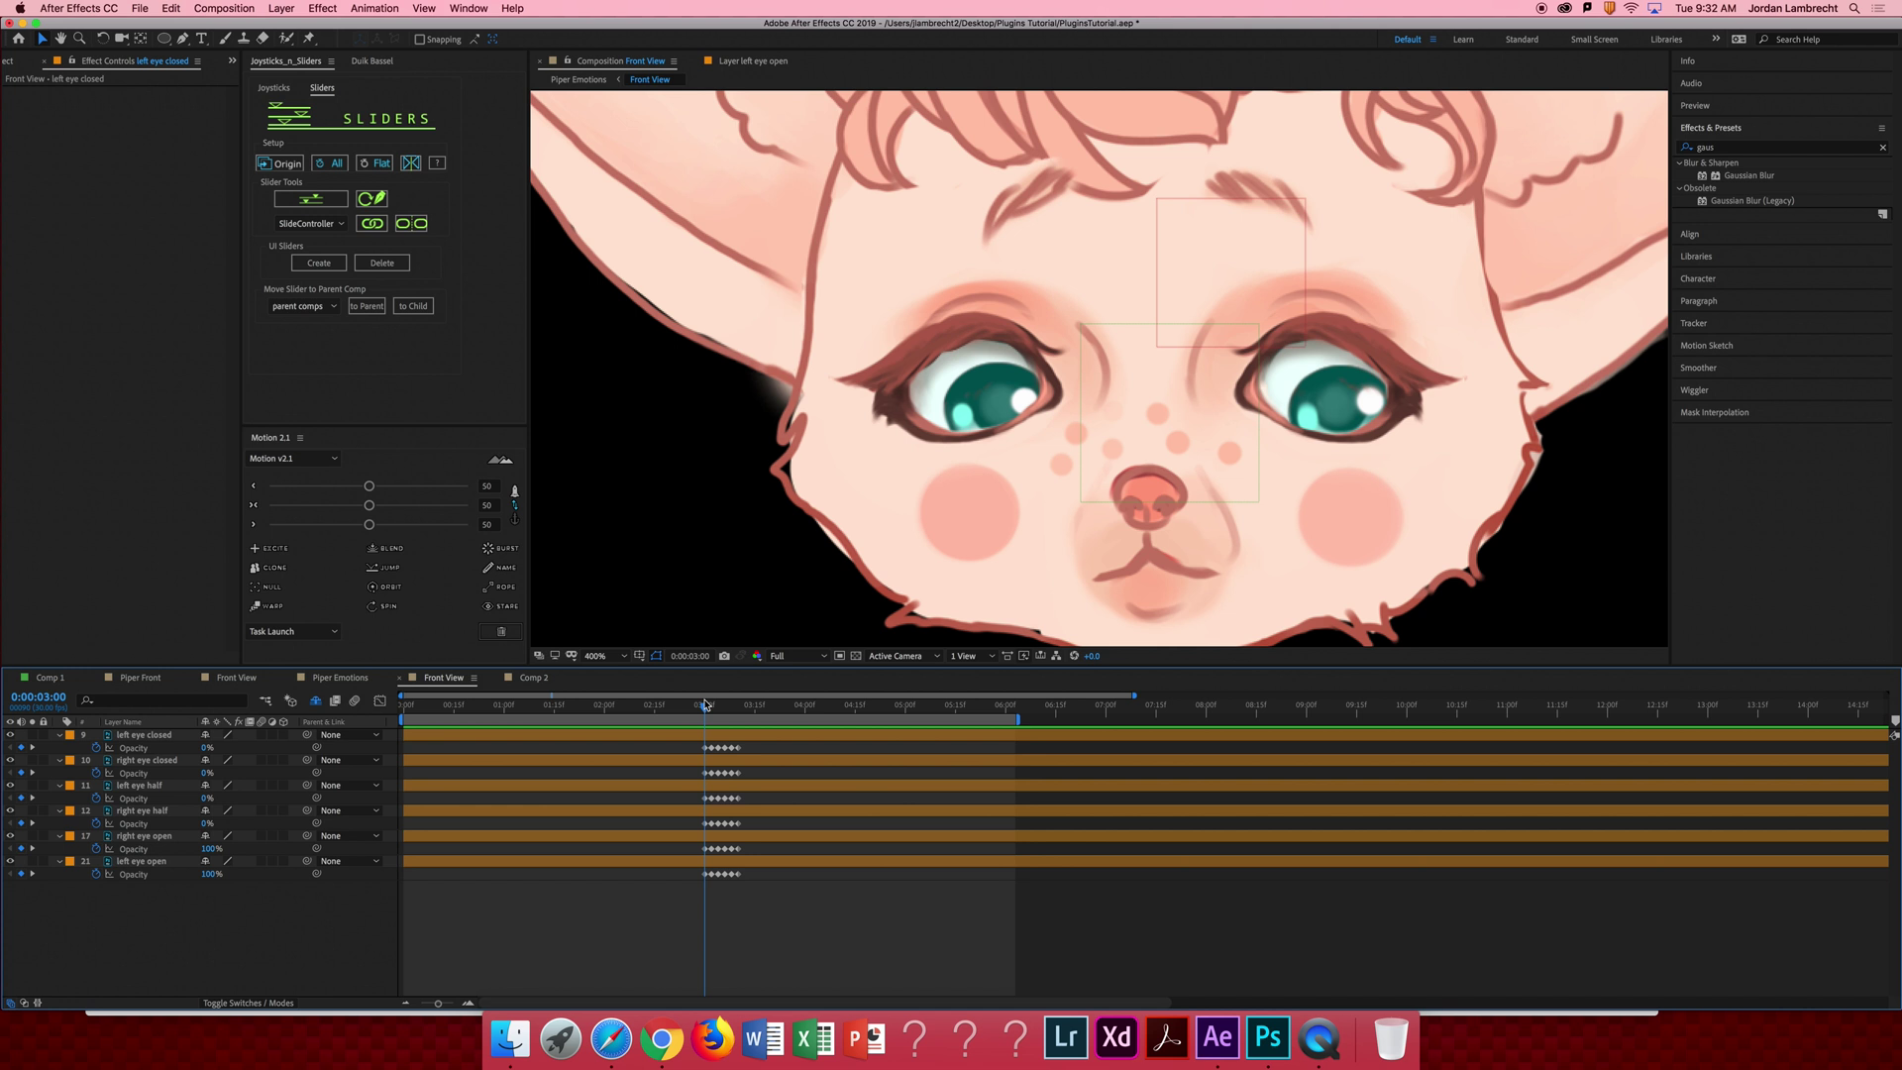
{"action": "left_click_drag", "start_coordinate": [707, 707], "coordinate": [703, 706]}
{"action": "left_click", "coordinate": [144, 736]}
{"action": "left_click", "coordinate": [143, 860], "text": "shift"}
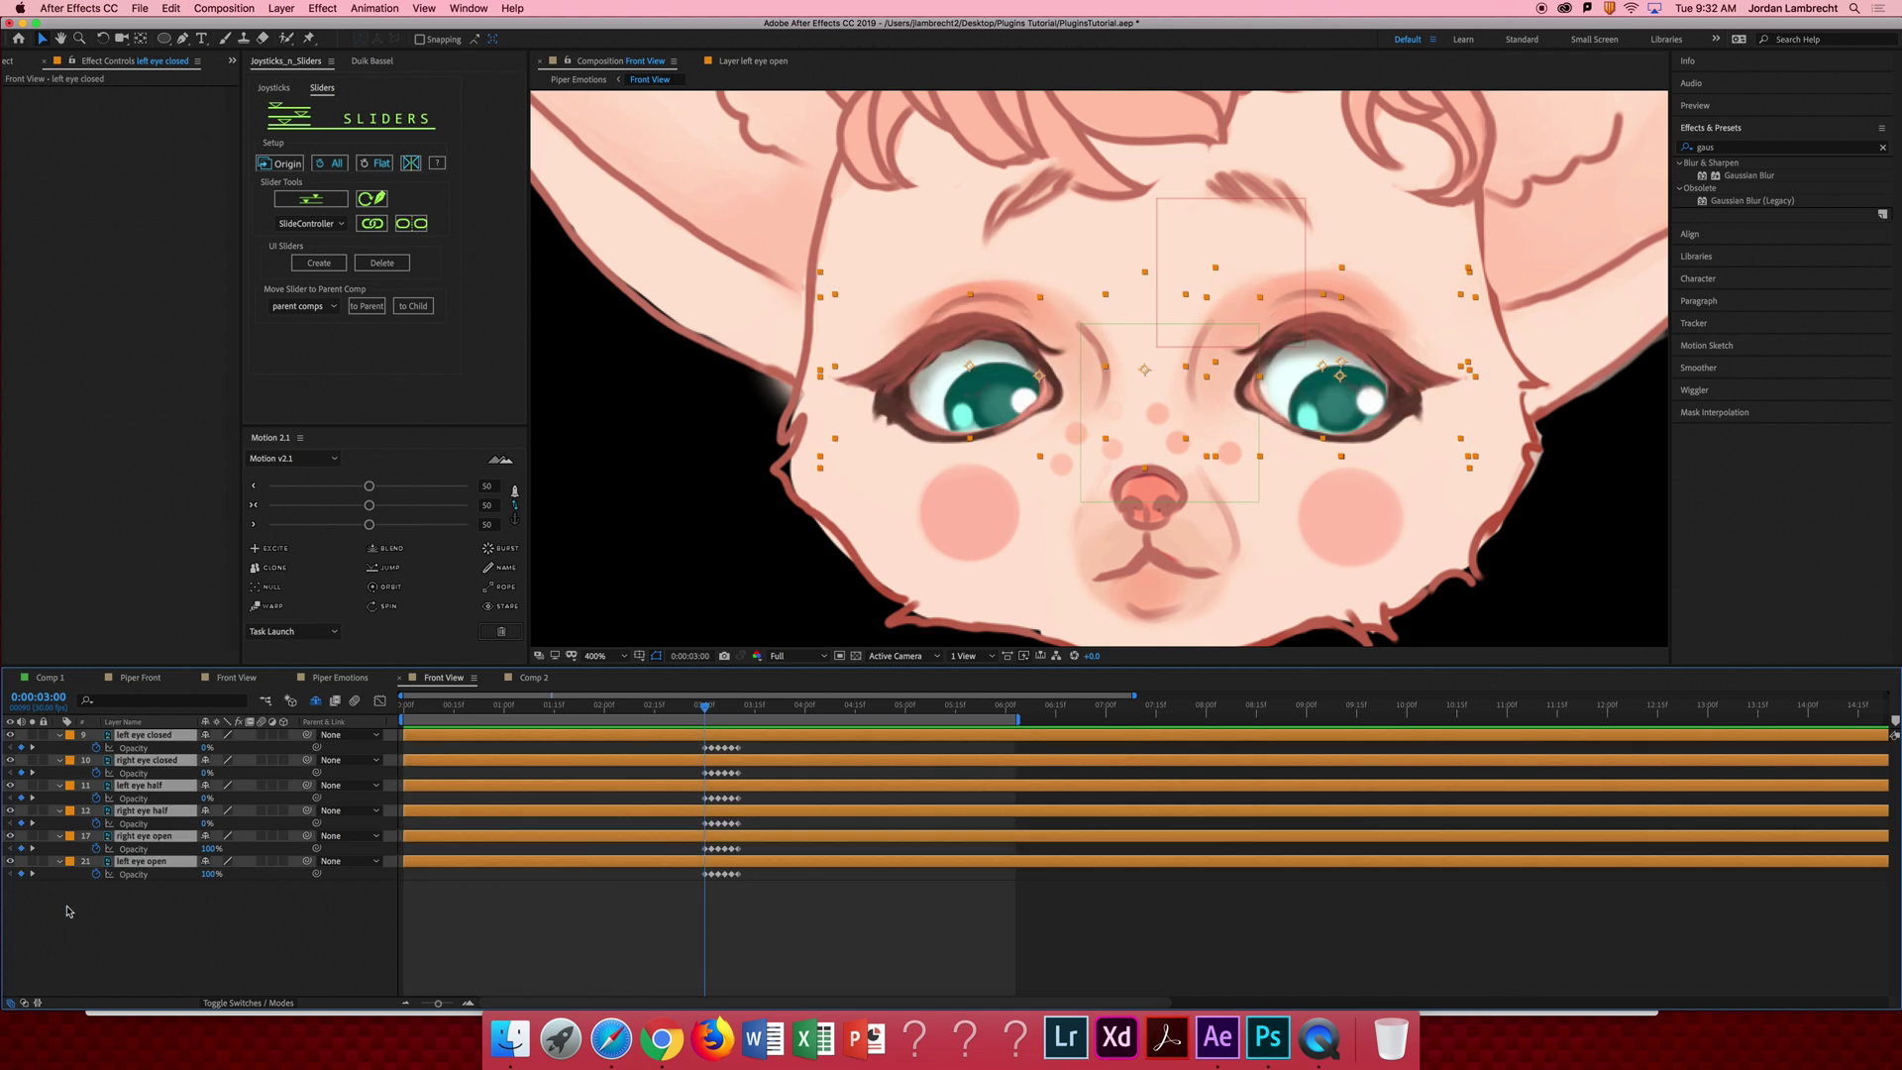
Add a loopOut() expression to left eye open's Opacity, then paste it onto right eye open and right eye half.
{"action": "left_click", "coordinate": [95, 876], "text": "alt"}
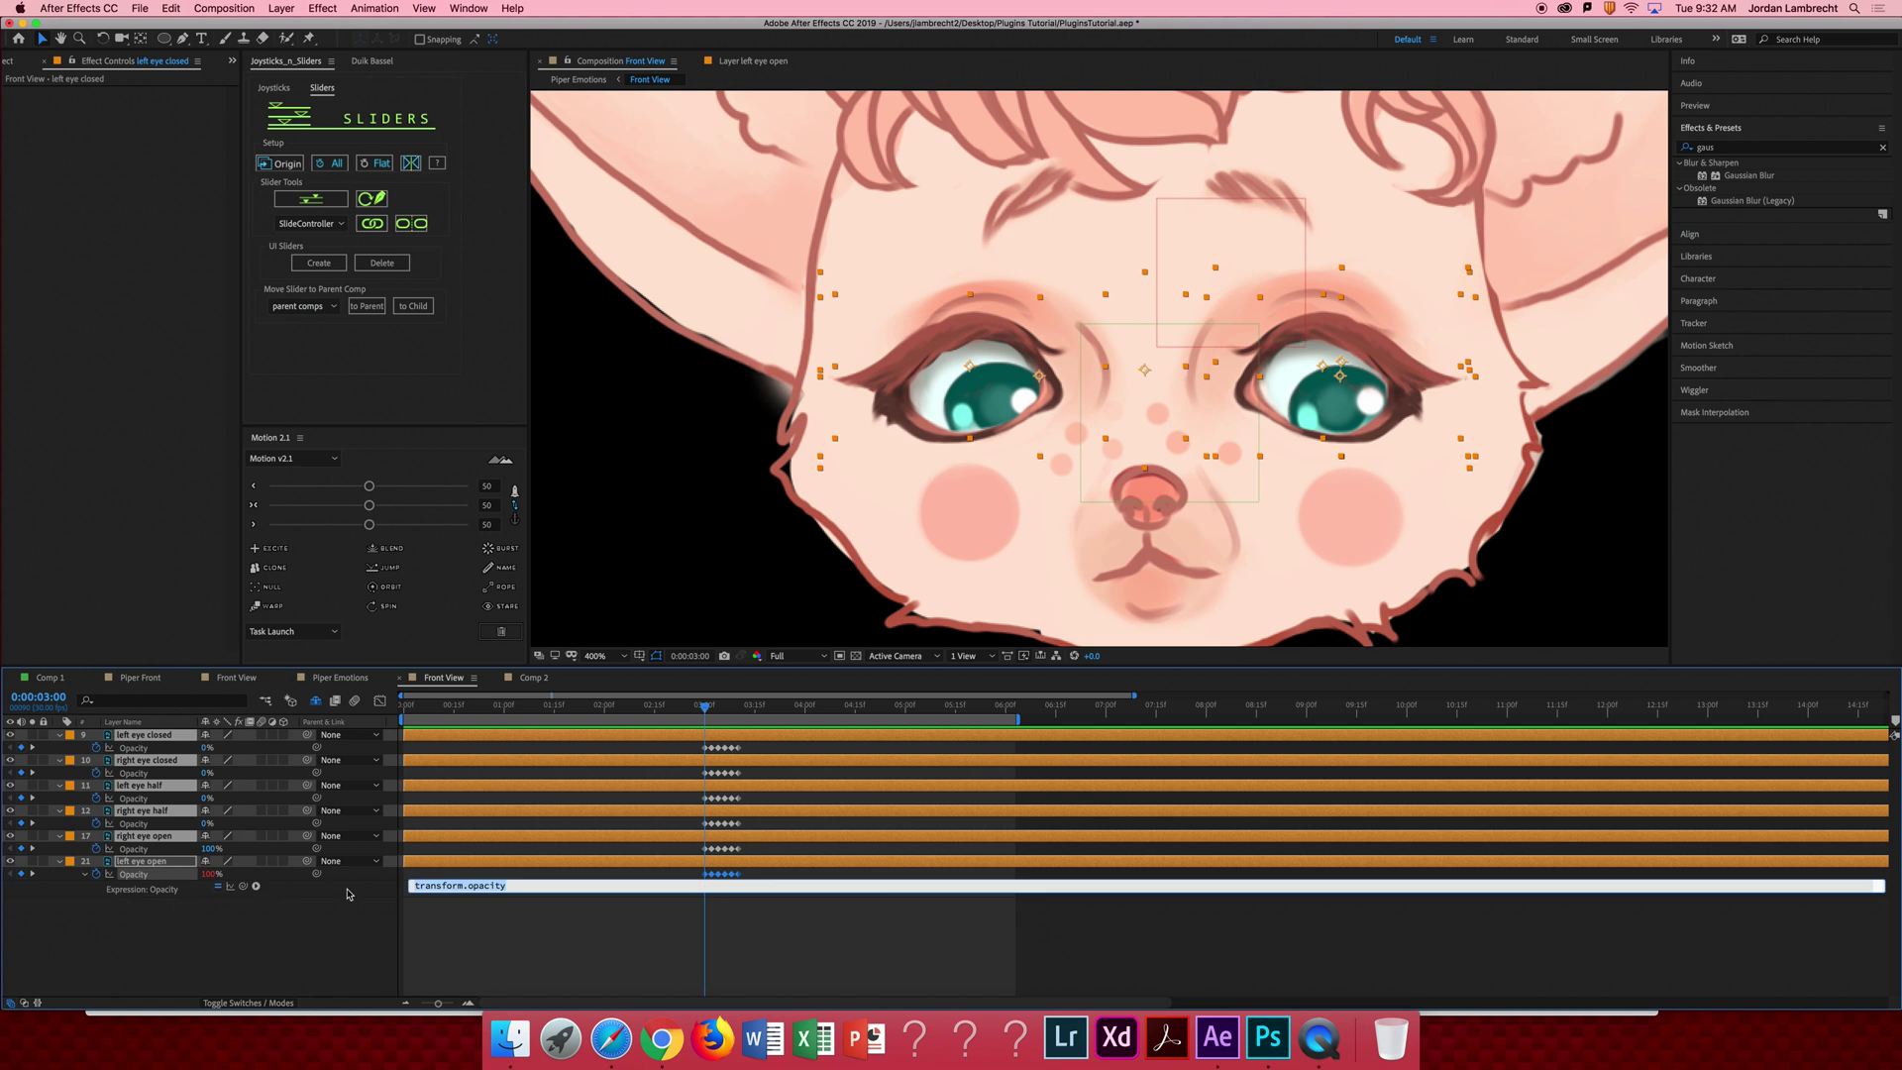
{"action": "type", "text": "loopOut();"}
{"action": "key", "text": "super+a"}
{"action": "key", "text": "super+c"}
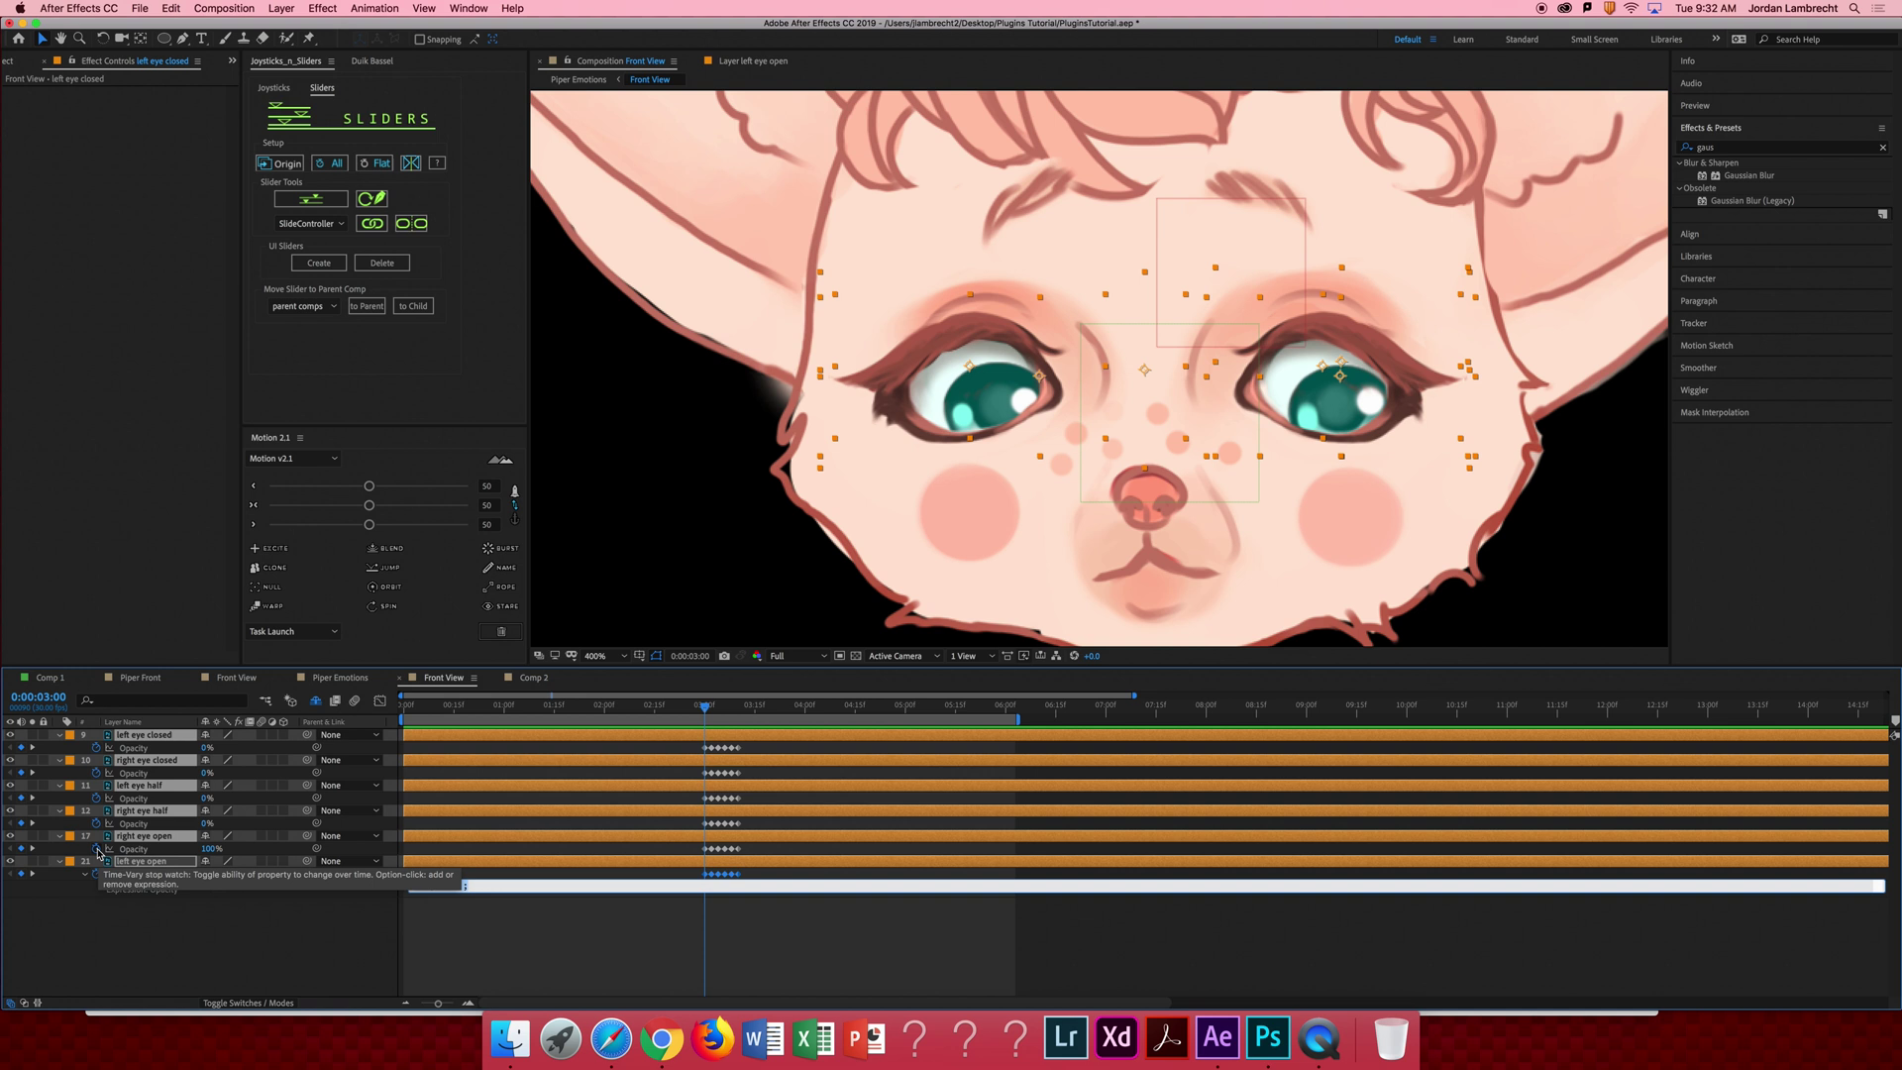
{"action": "left_click", "coordinate": [96, 851], "text": "alt"}
{"action": "key", "text": "super+v"}
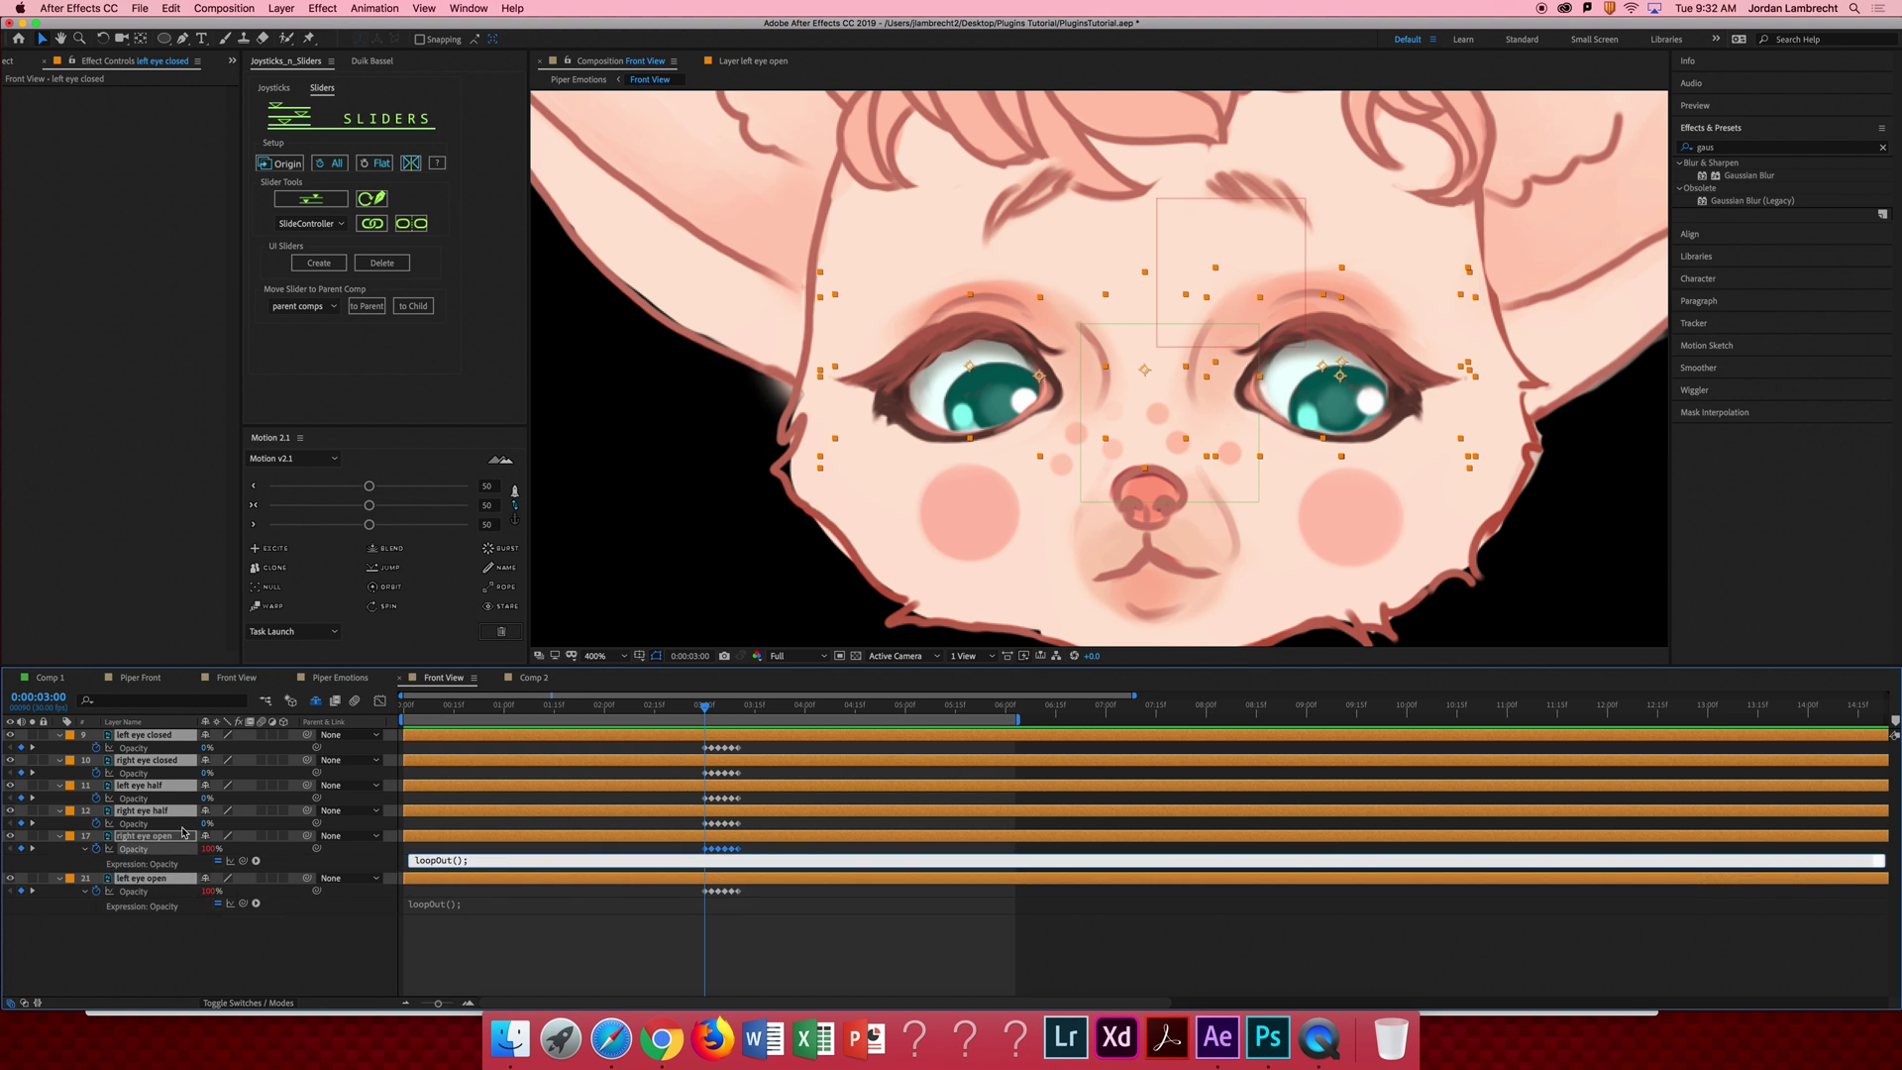
{"action": "left_click", "coordinate": [102, 828], "text": "alt"}
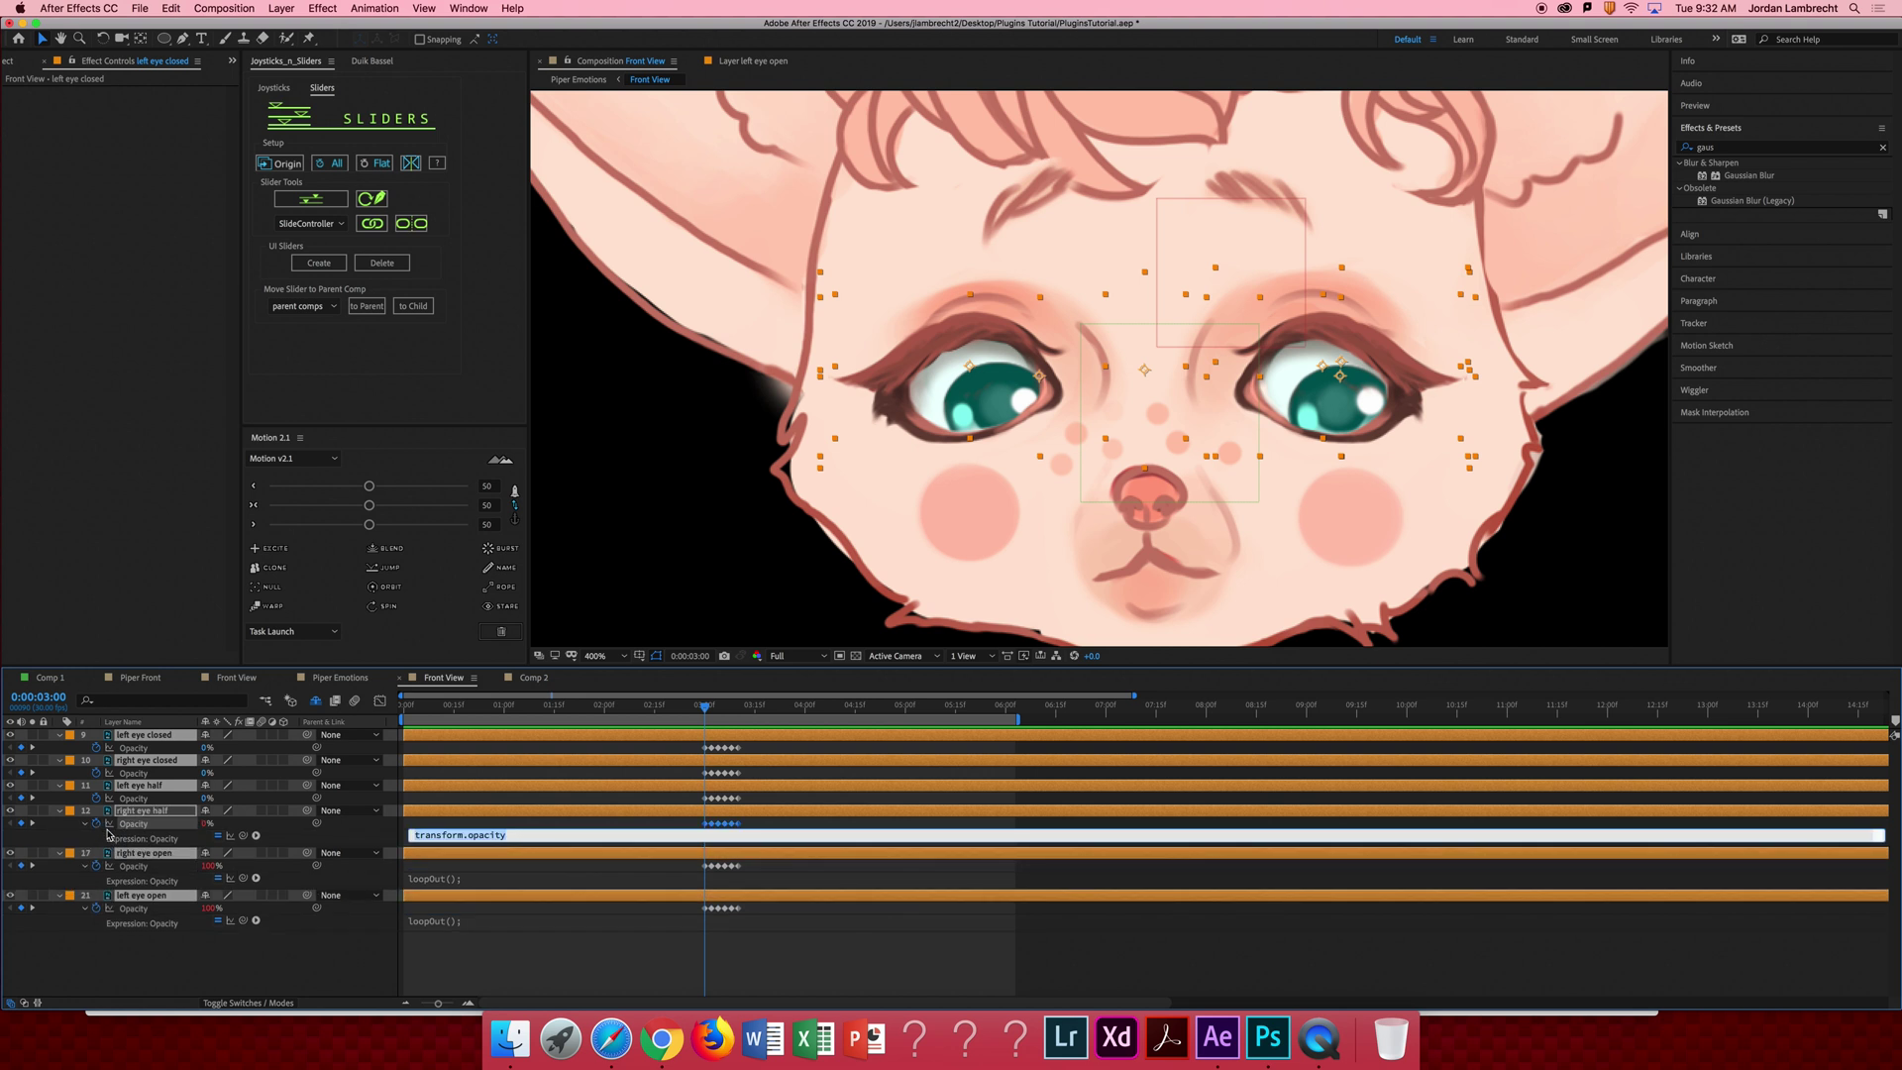
{"action": "key", "text": "super+v"}
Paste loopOut() onto left eye half, right eye closed and left eye closed, then preview the looping blink.
{"action": "left_click", "coordinate": [95, 801], "text": "alt"}
{"action": "key", "text": "super+v"}
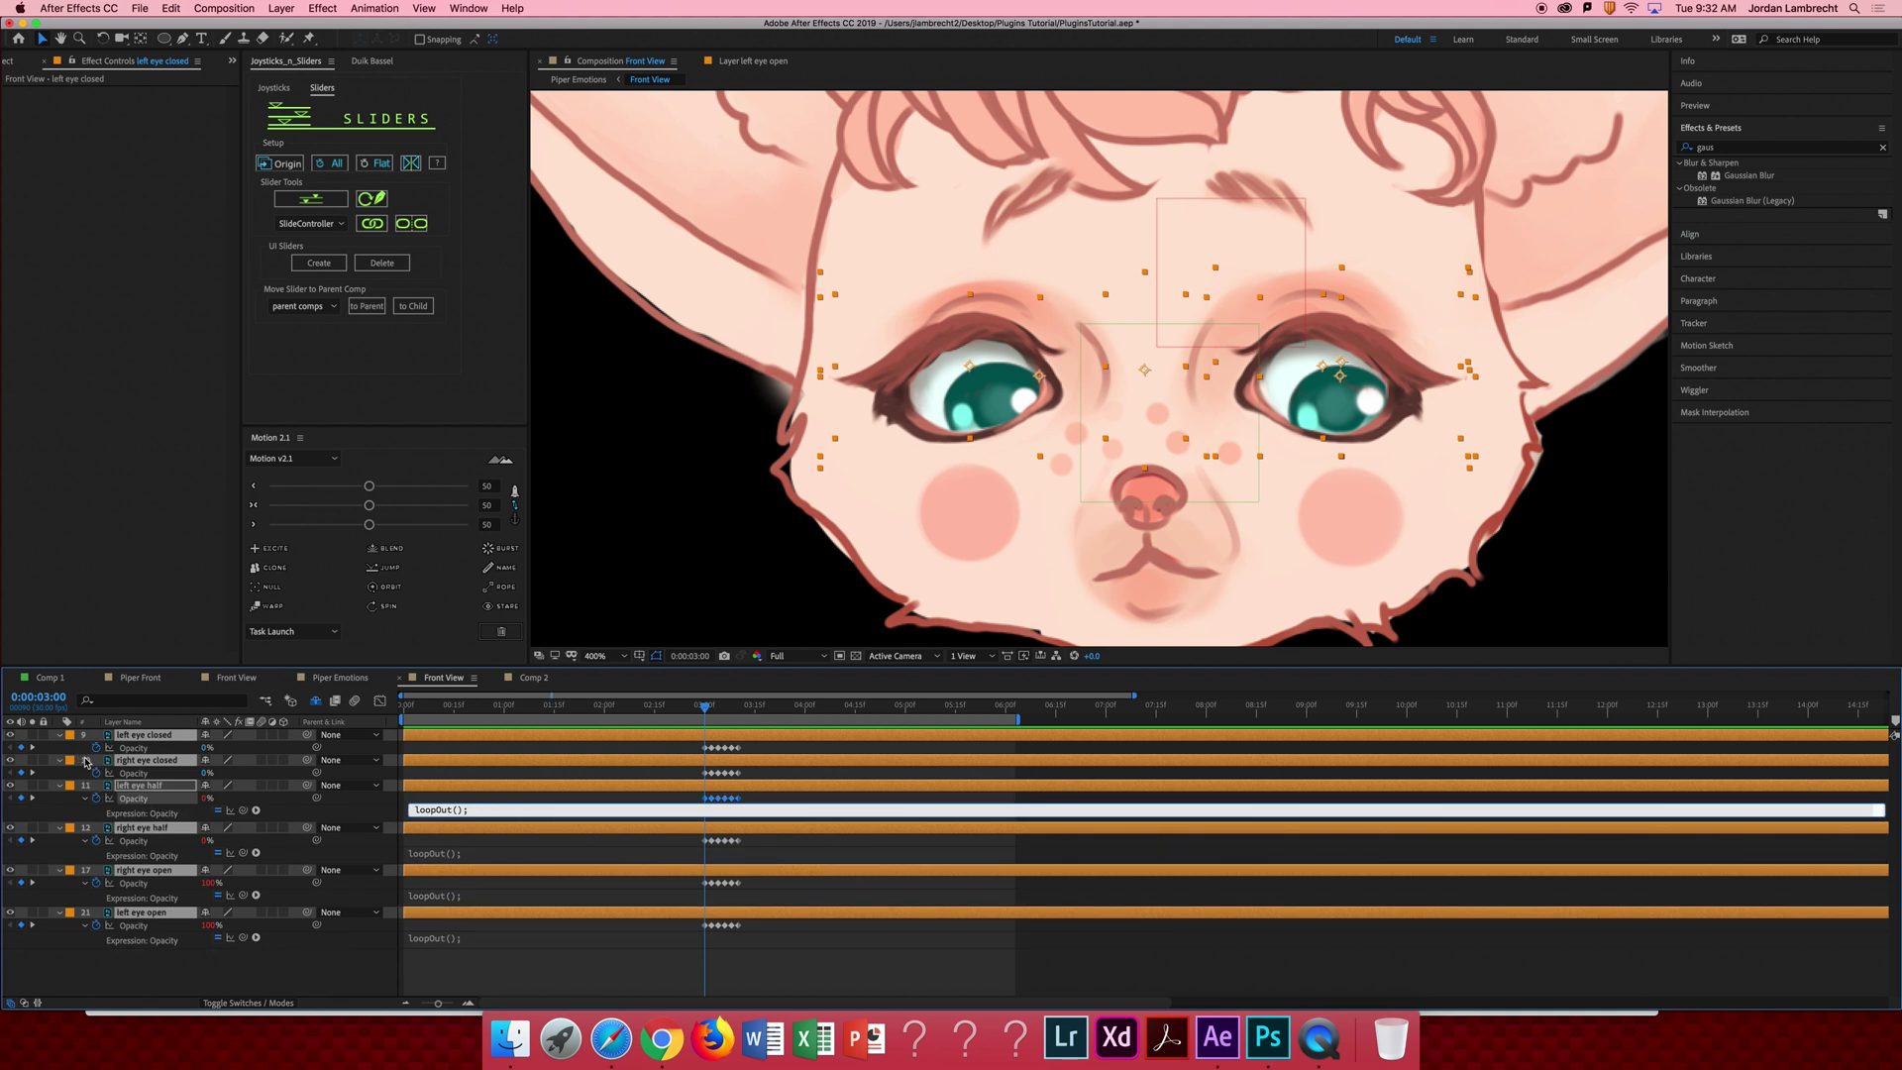
{"action": "left_click", "coordinate": [98, 776], "text": "alt"}
{"action": "key", "text": "super+v"}
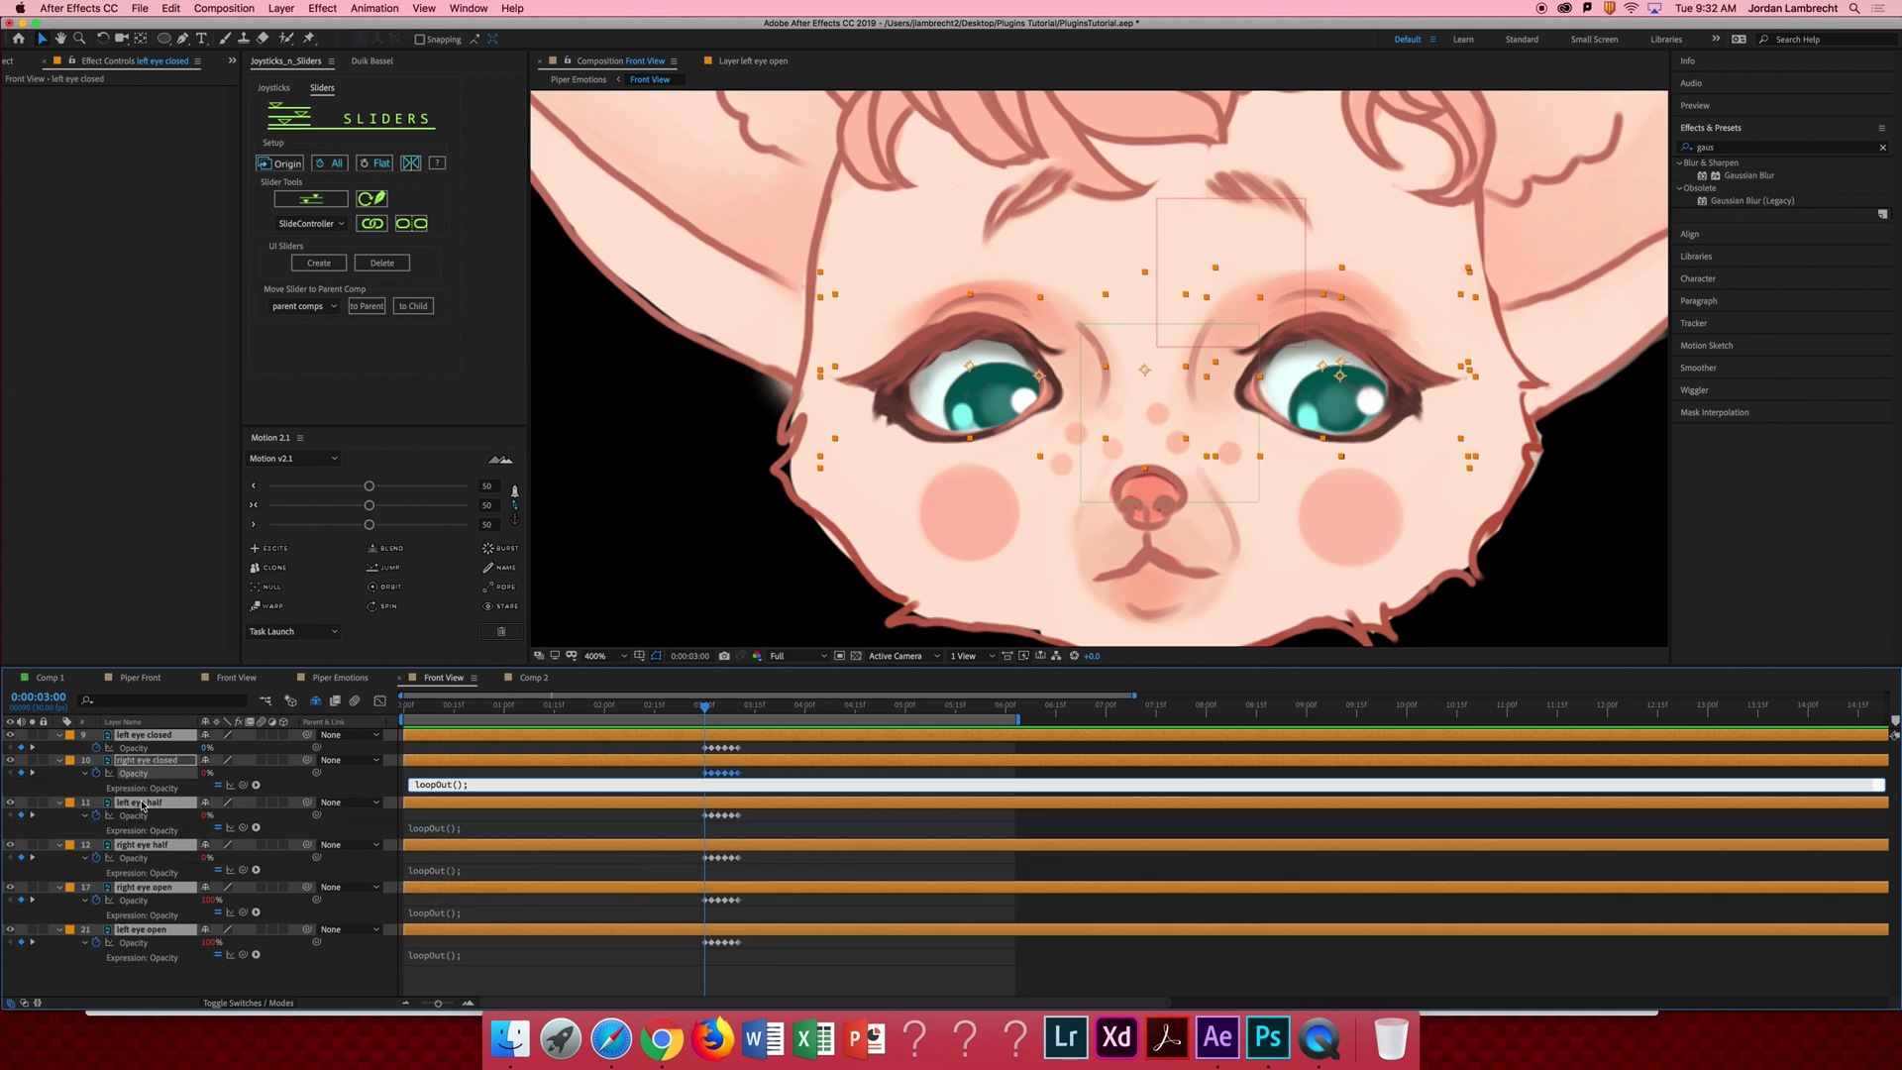
{"action": "left_click", "coordinate": [99, 752]}
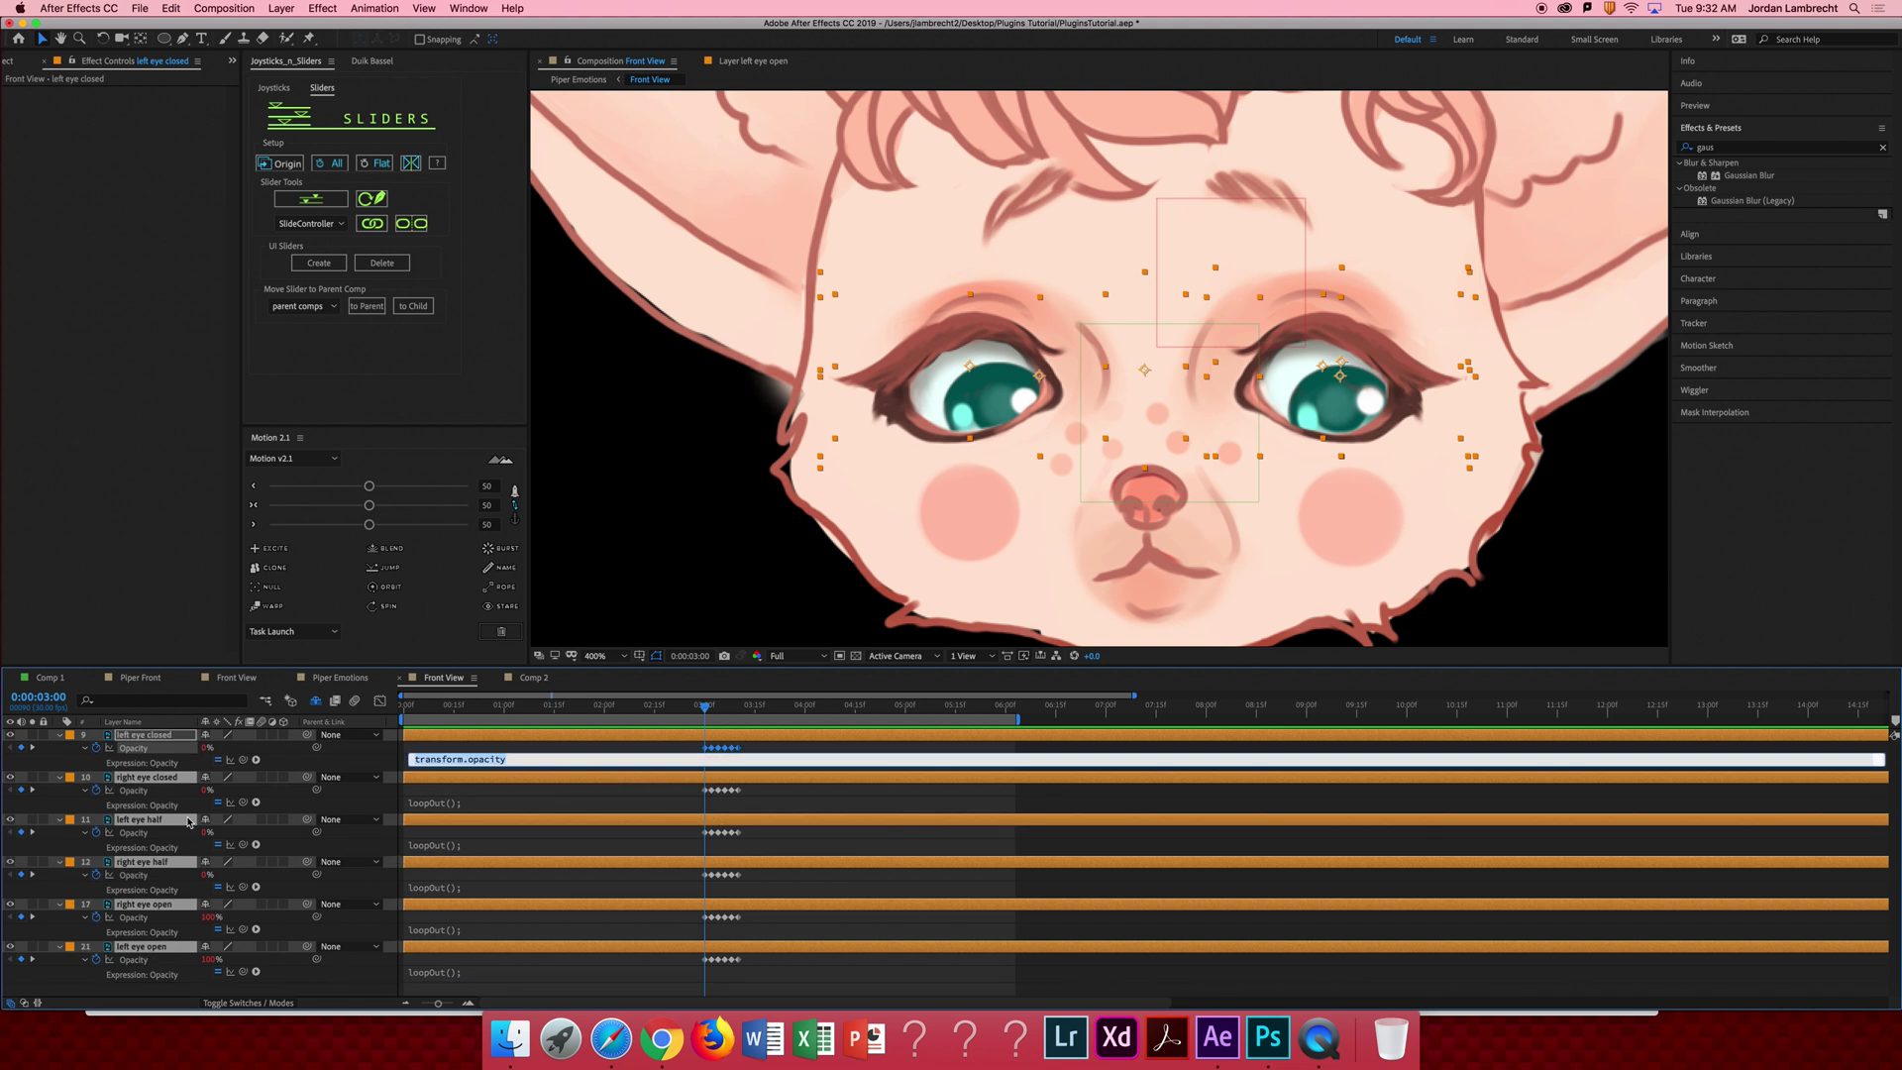
{"action": "type", "text": "loopOut();"}
{"action": "left_click", "coordinate": [429, 973]}
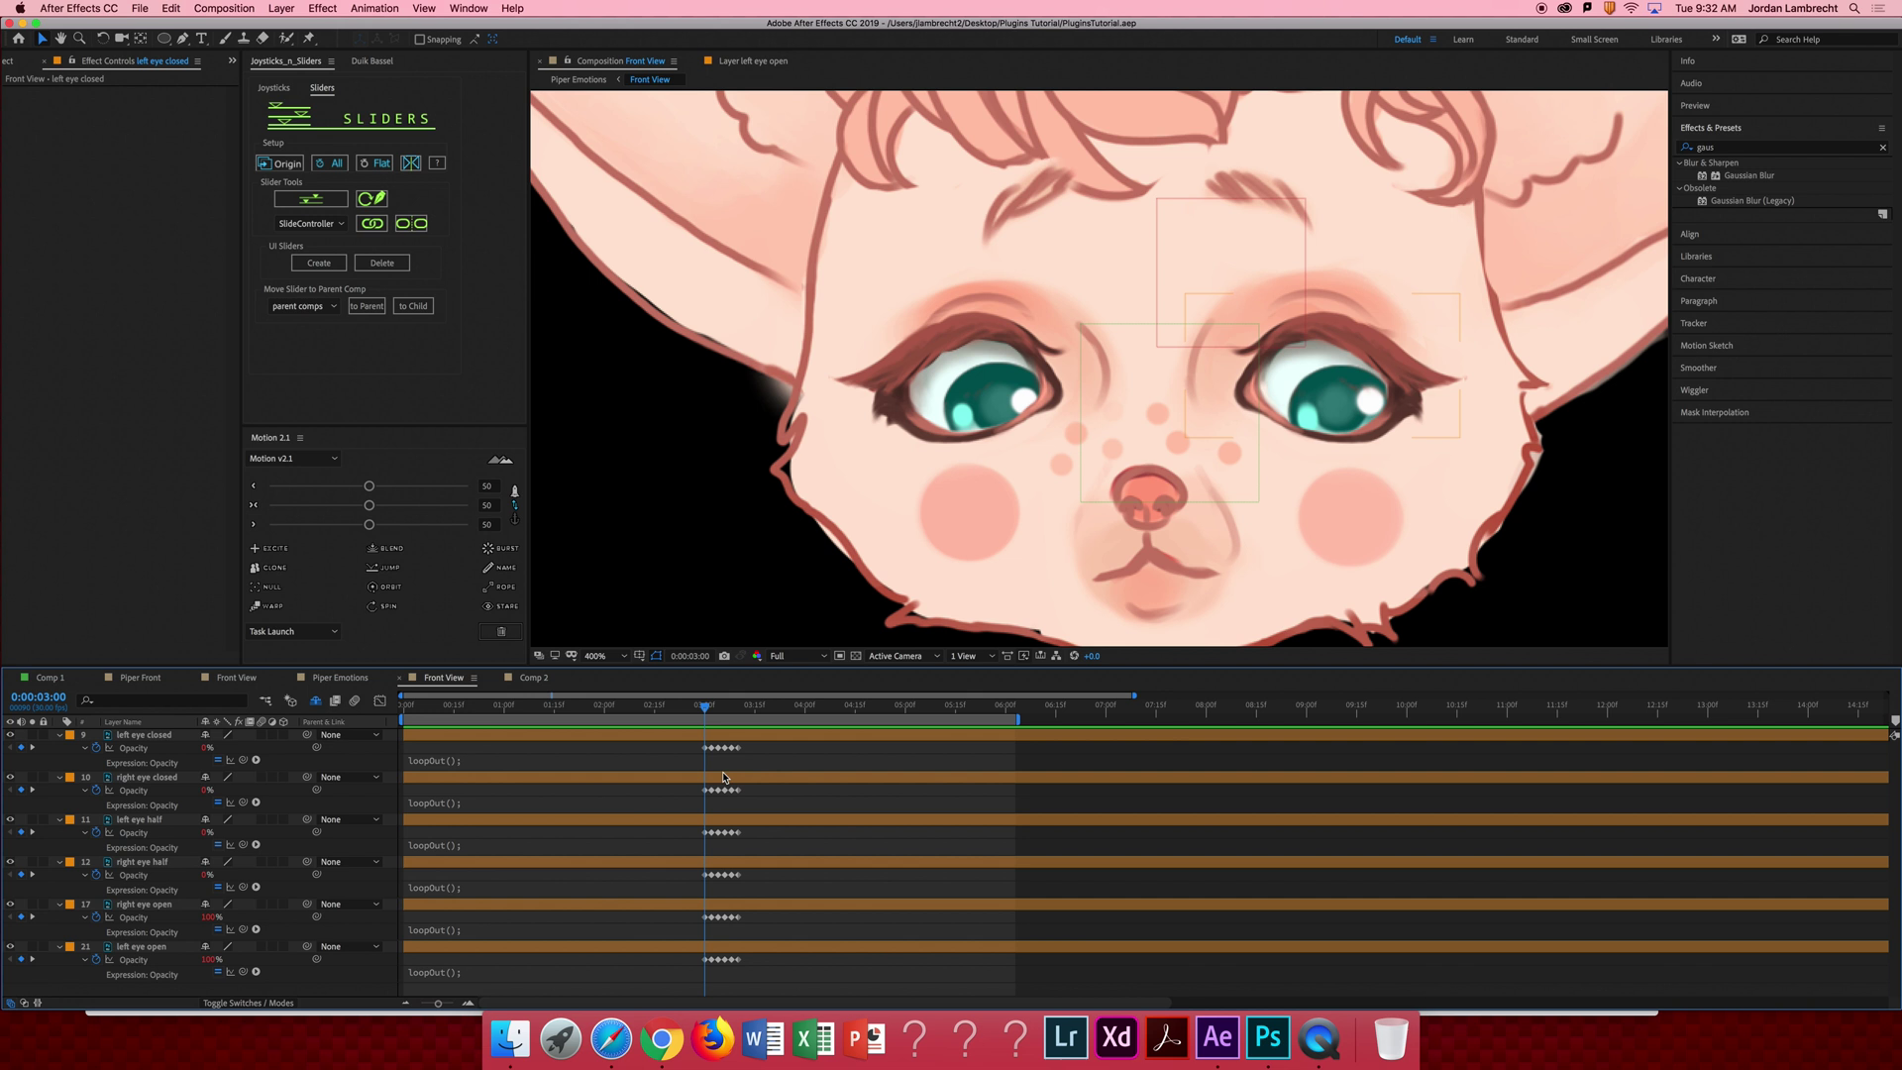
{"action": "key", "text": "space"}
Scrub past 3 seconds to check the eyes closing, then return to 0:00.
{"action": "left_click_drag", "start_coordinate": [709, 710], "coordinate": [743, 706]}
{"action": "key", "text": "Home"}
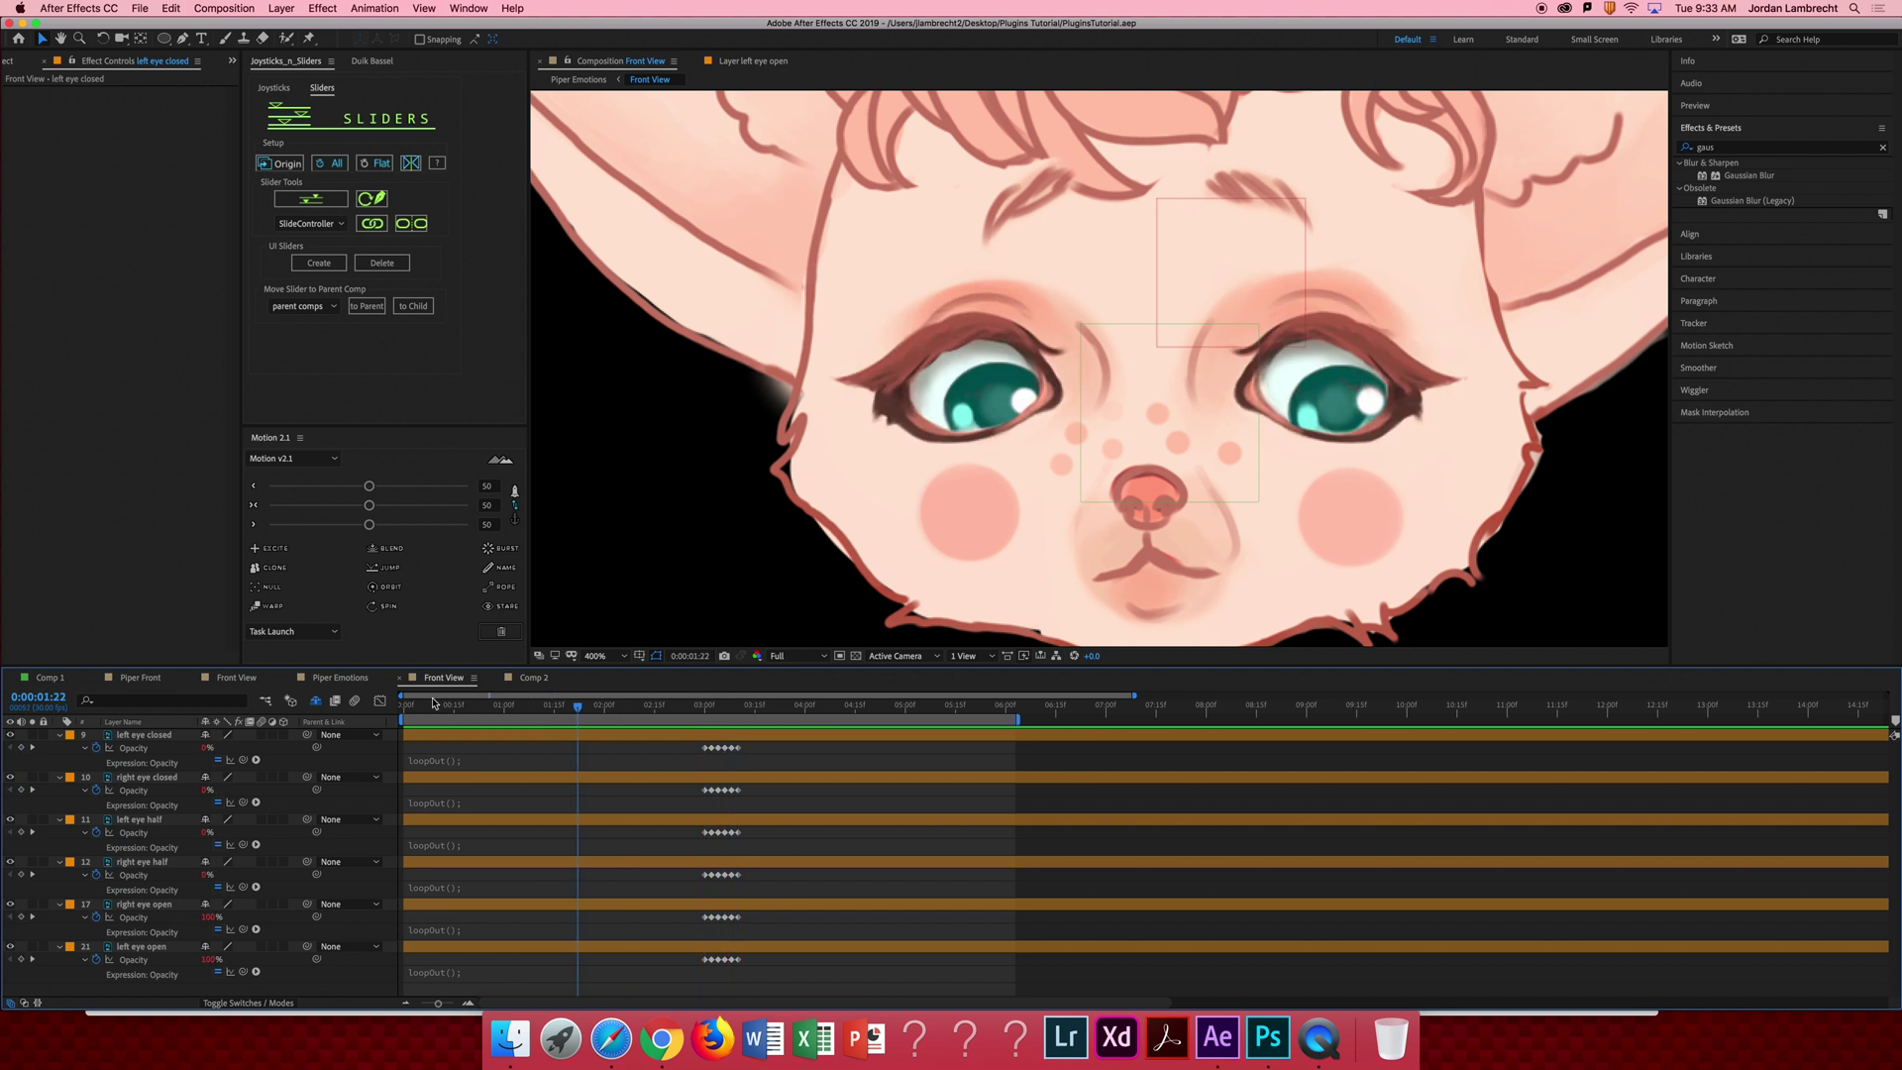
Apply Easy Ease to the Opacity blink keyframes of all six eye layers.
{"action": "left_click", "coordinate": [140, 751]}
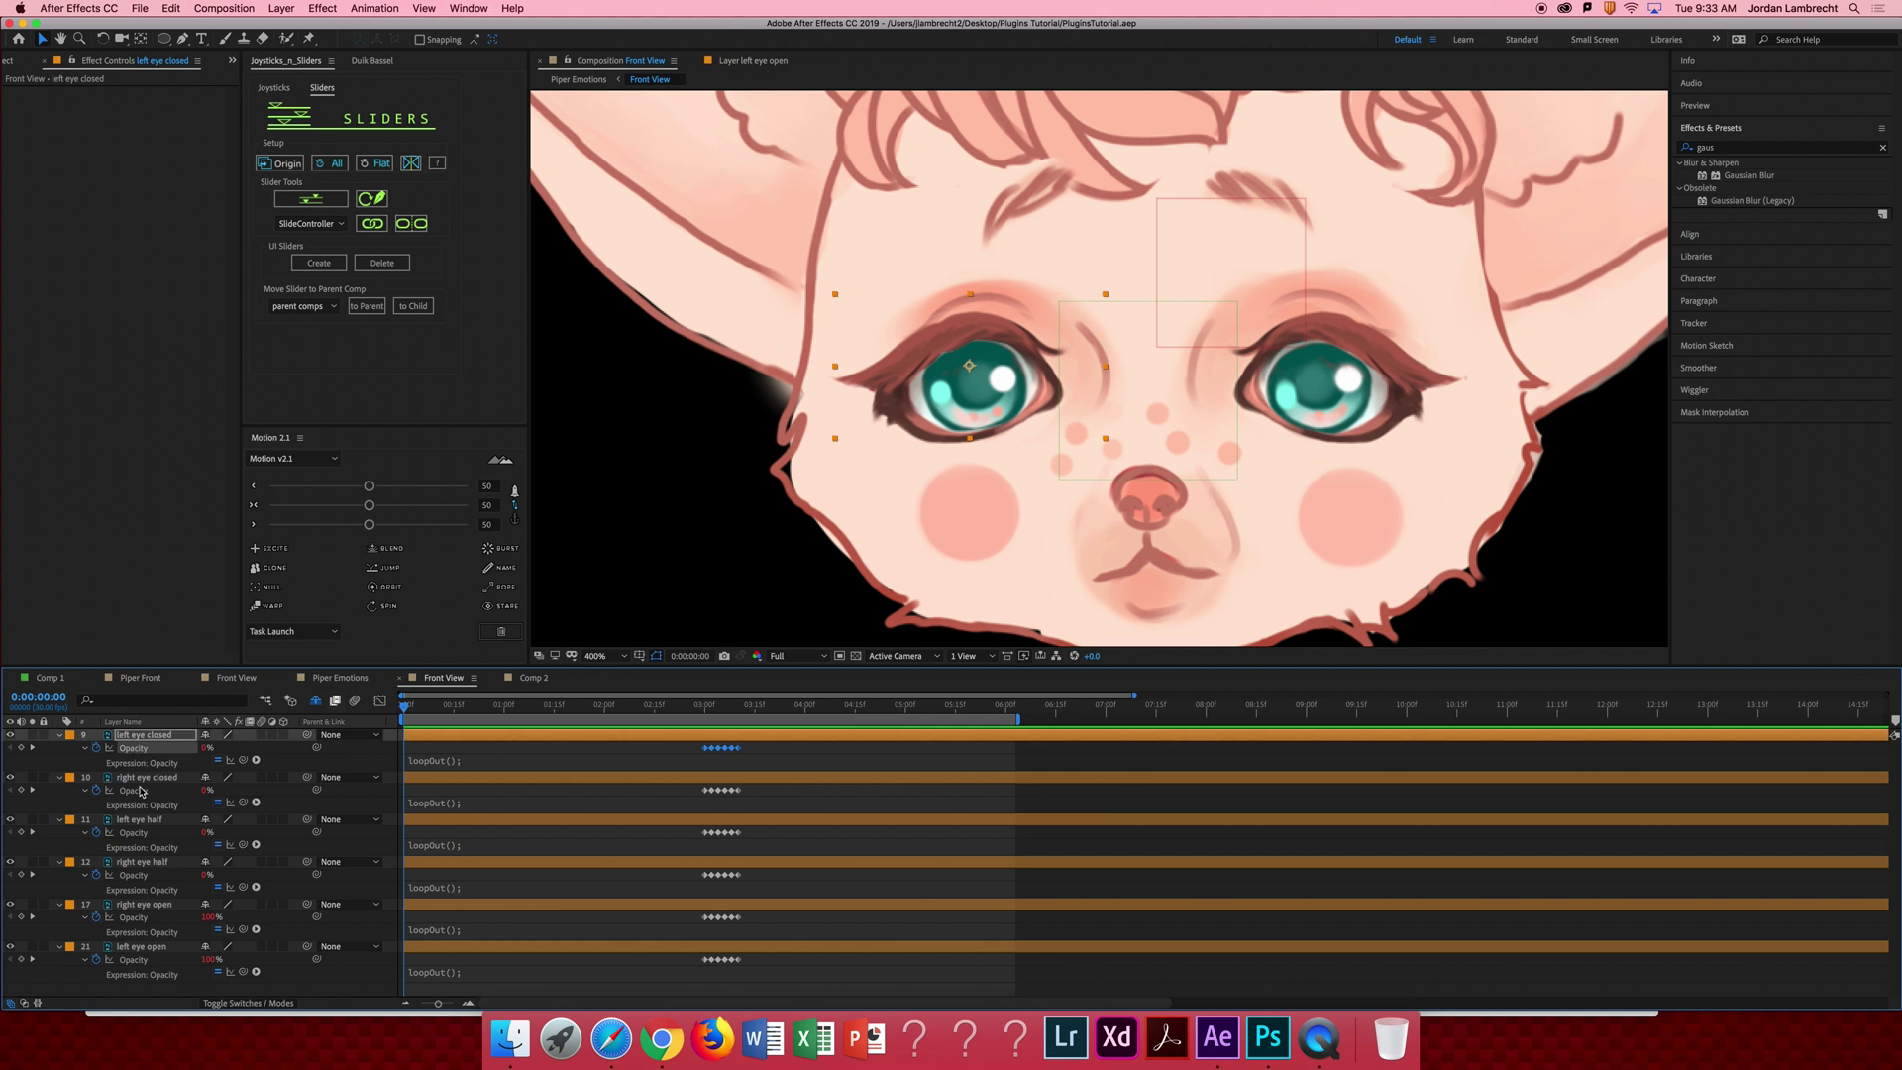
{"action": "left_click", "coordinate": [132, 963], "text": "shift"}
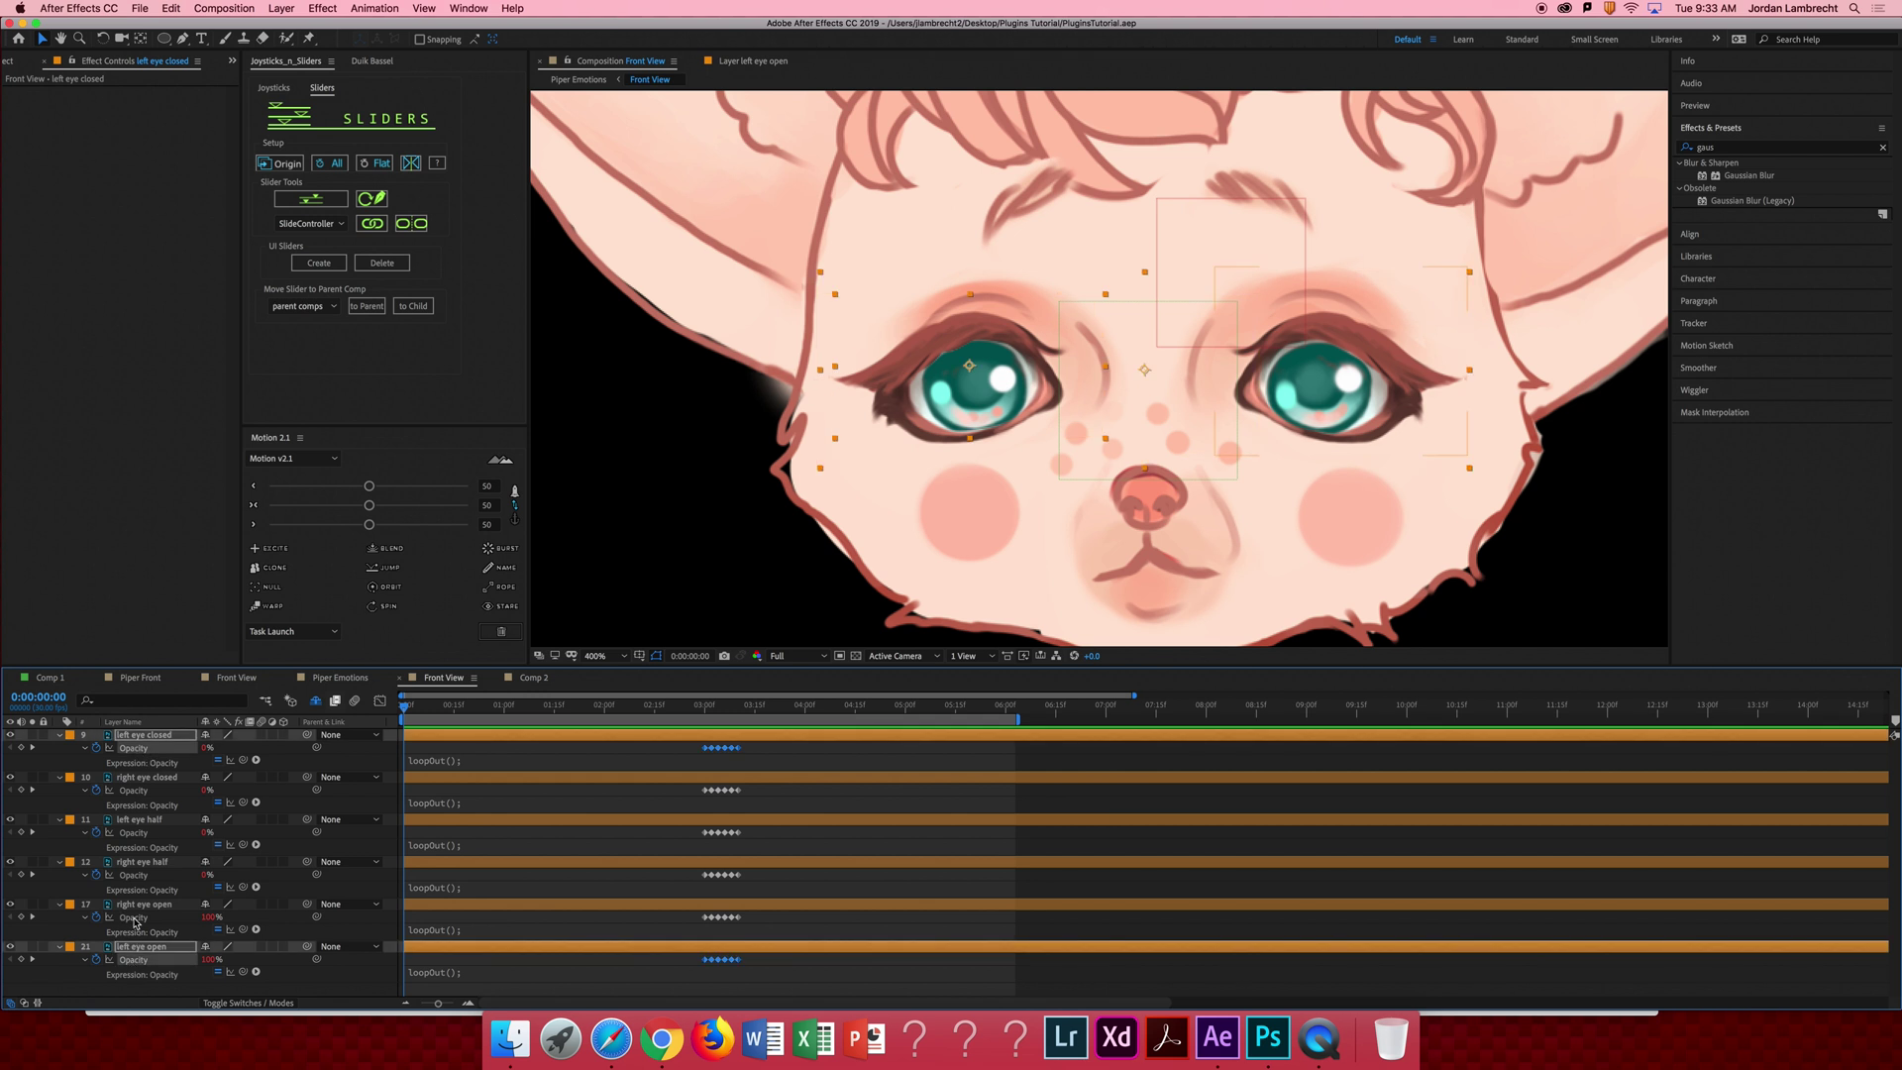
{"action": "left_click", "coordinate": [134, 918], "text": "super"}
{"action": "left_click", "coordinate": [138, 878], "text": "super"}
{"action": "left_click", "coordinate": [139, 834], "text": "super"}
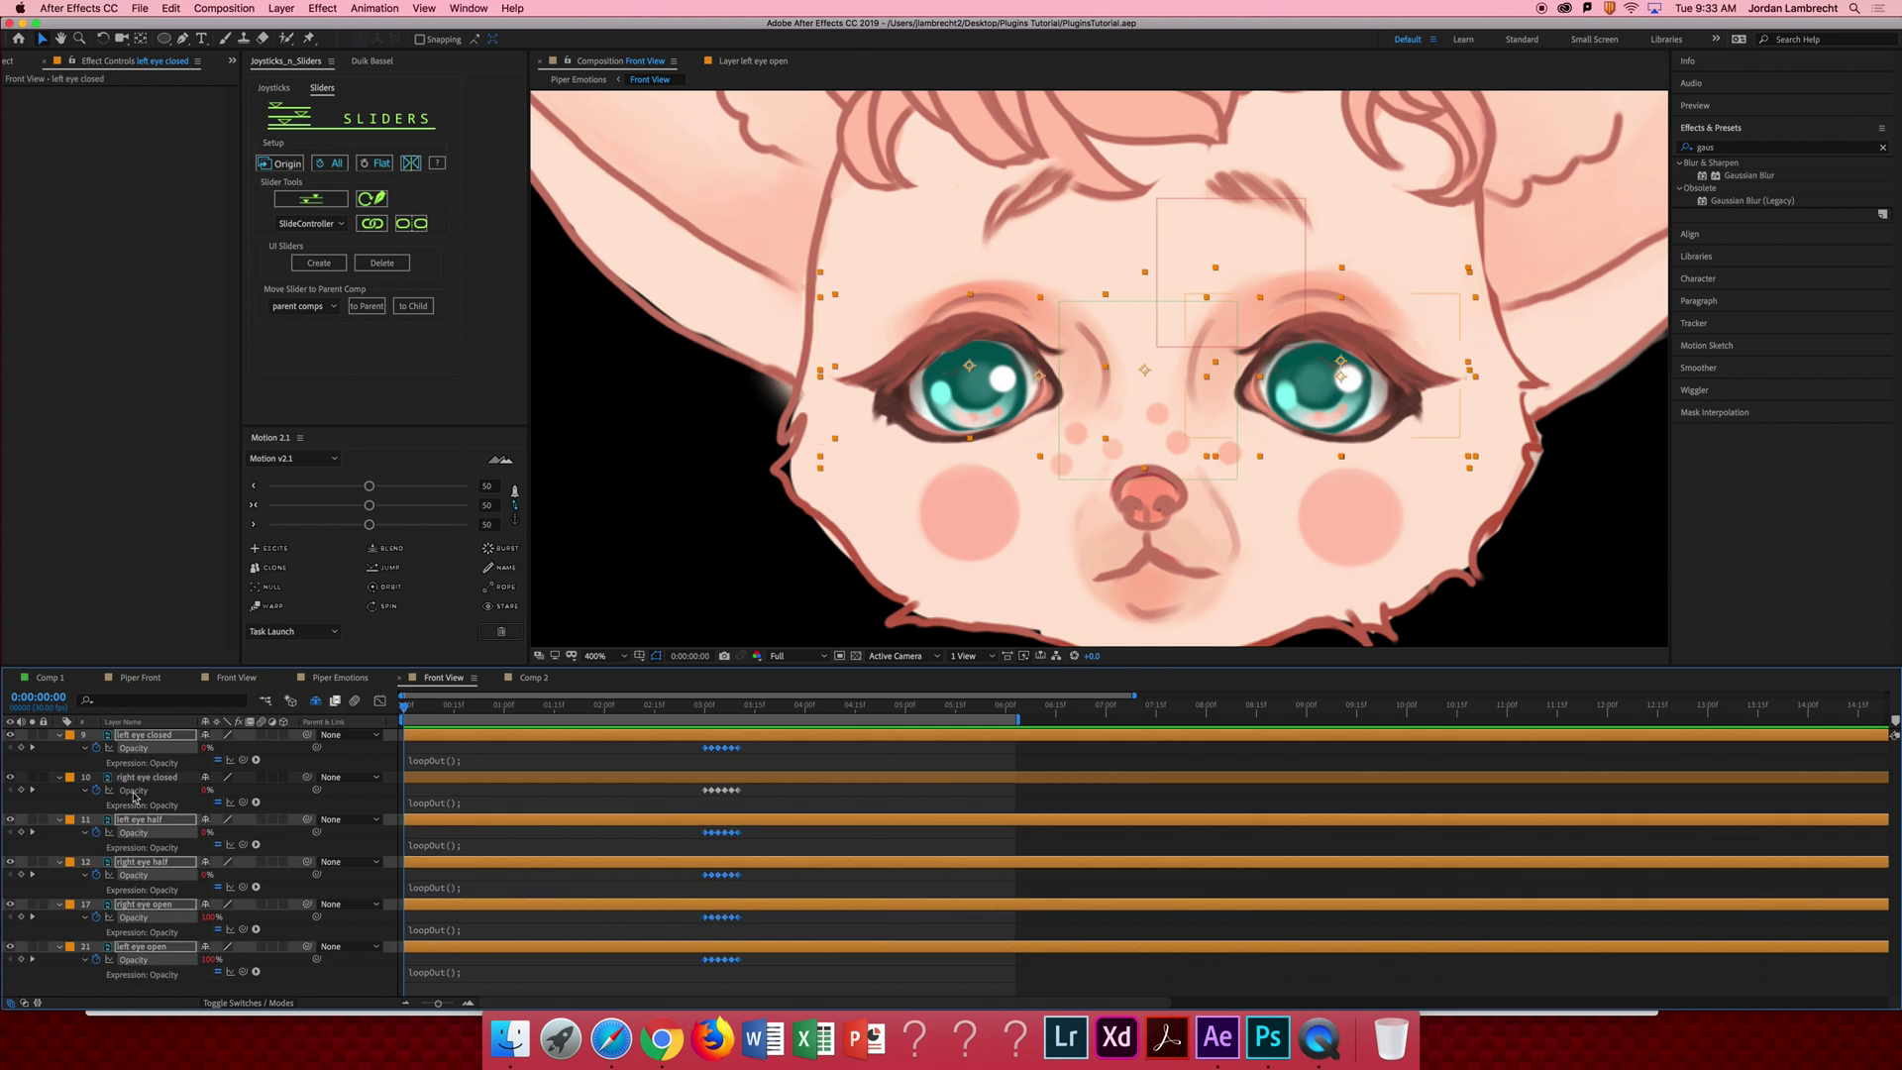
{"action": "left_click", "coordinate": [139, 791], "text": "super"}
{"action": "key", "text": "F9"}
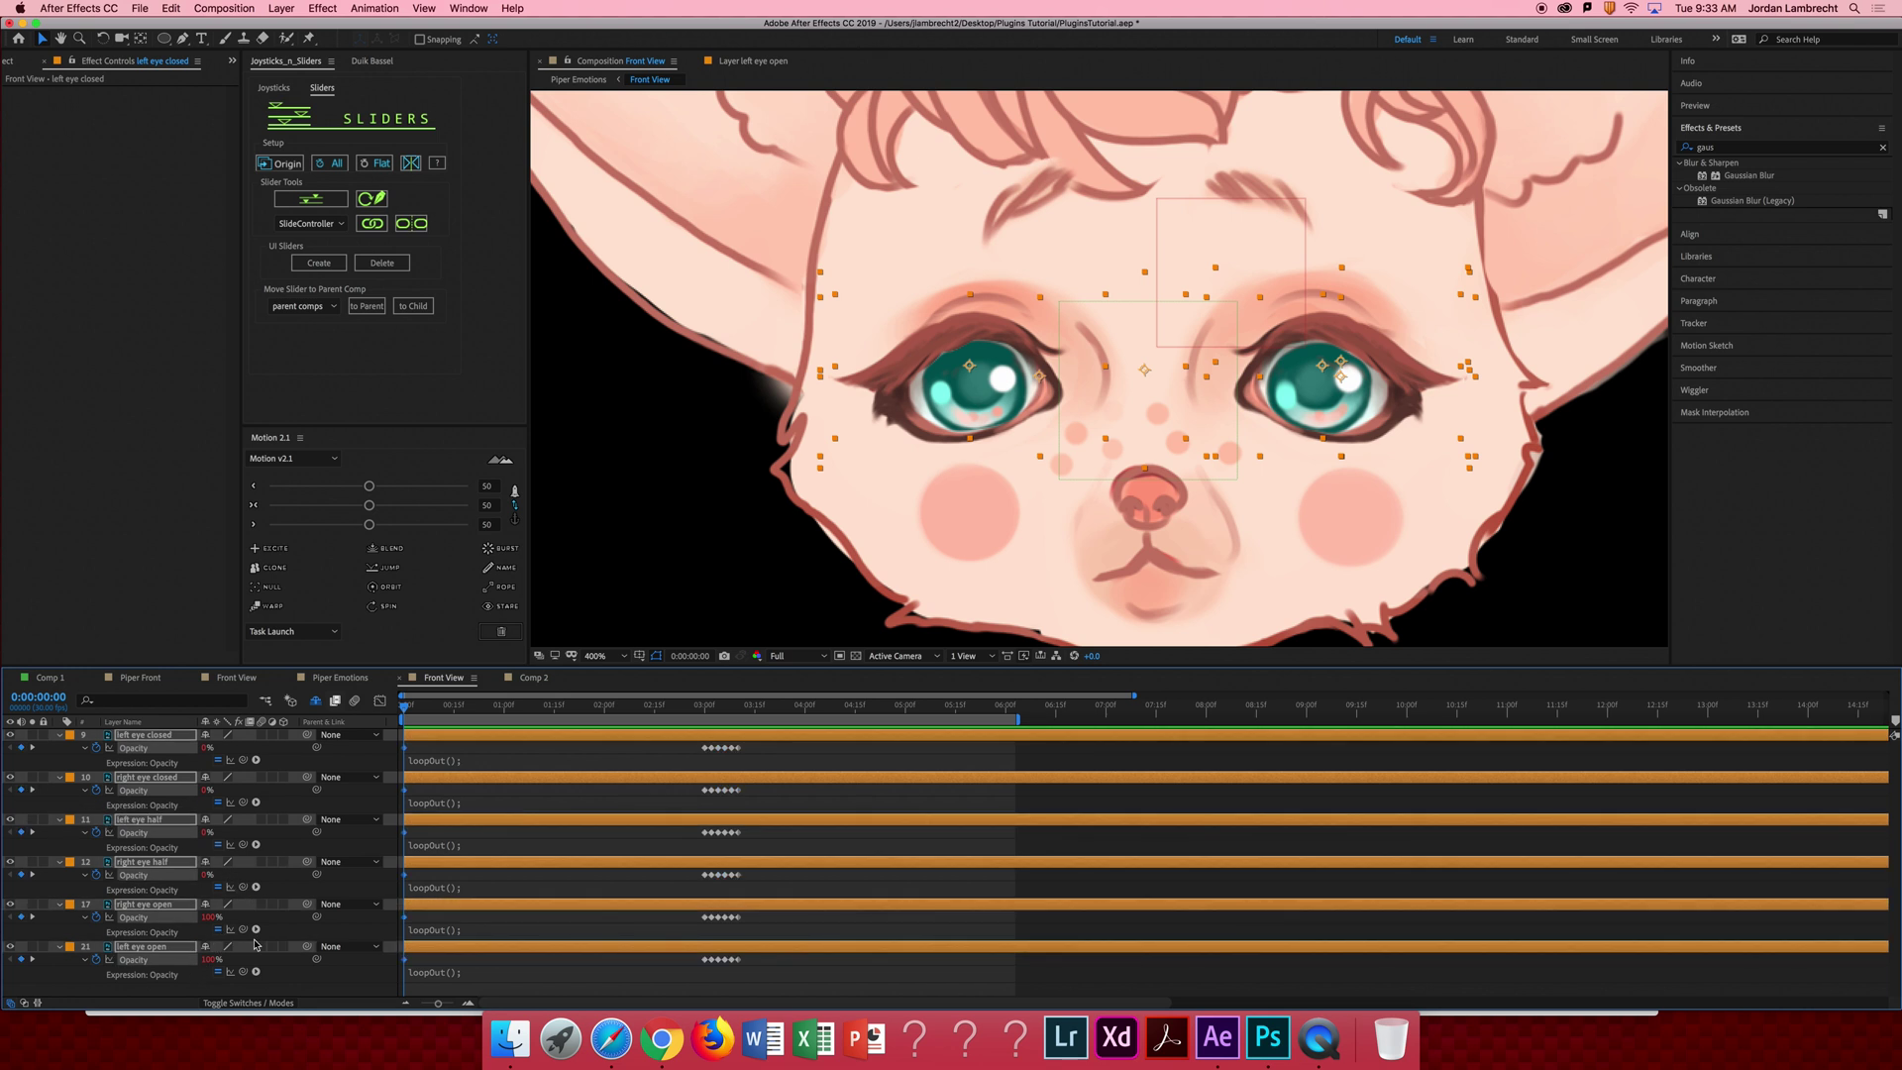
Save the project and scrub from 3 seconds to check the eased blink.
{"action": "key", "text": "super+s"}
{"action": "left_click", "coordinate": [706, 708]}
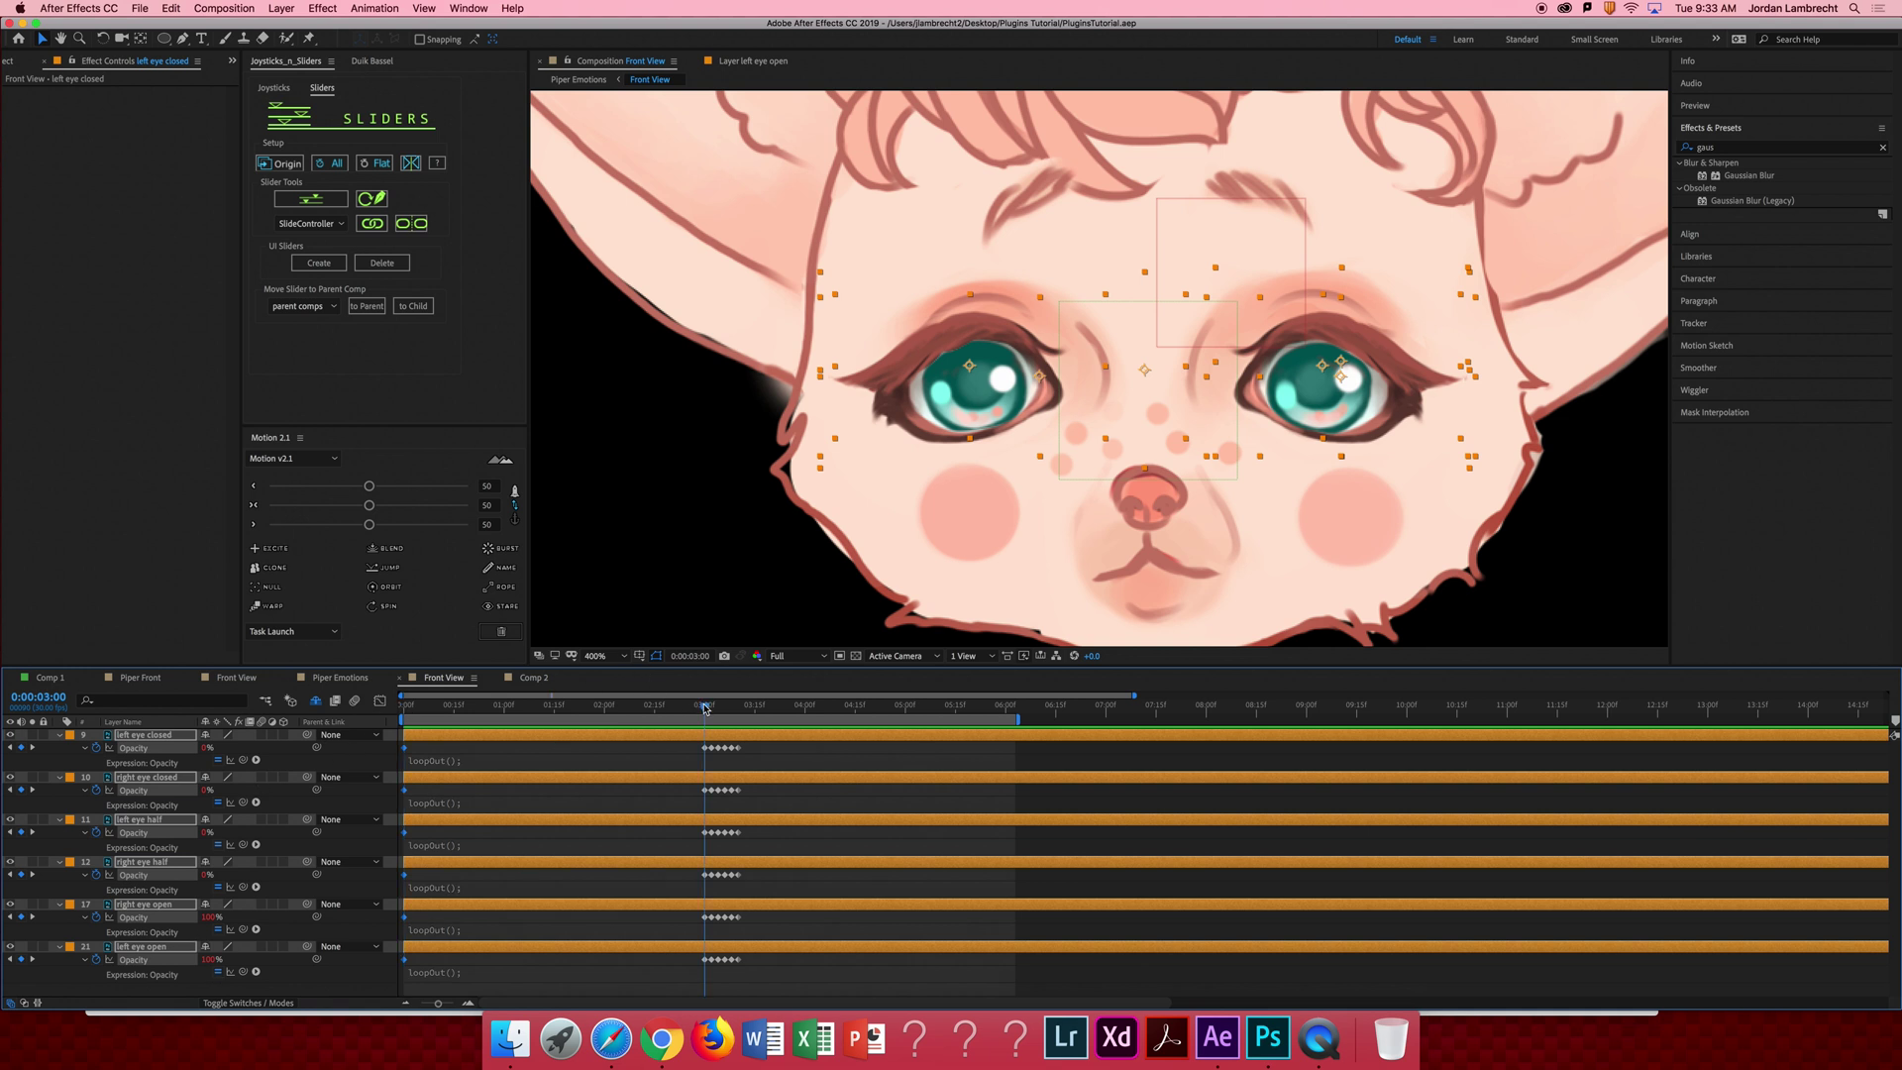
{"action": "mouse_move", "coordinate": [705, 708]}
{"action": "left_mouse_down"}
{"action": "mouse_move", "coordinate": [435, 707]}
{"action": "mouse_move", "coordinate": [812, 710]}
{"action": "left_mouse_up"}
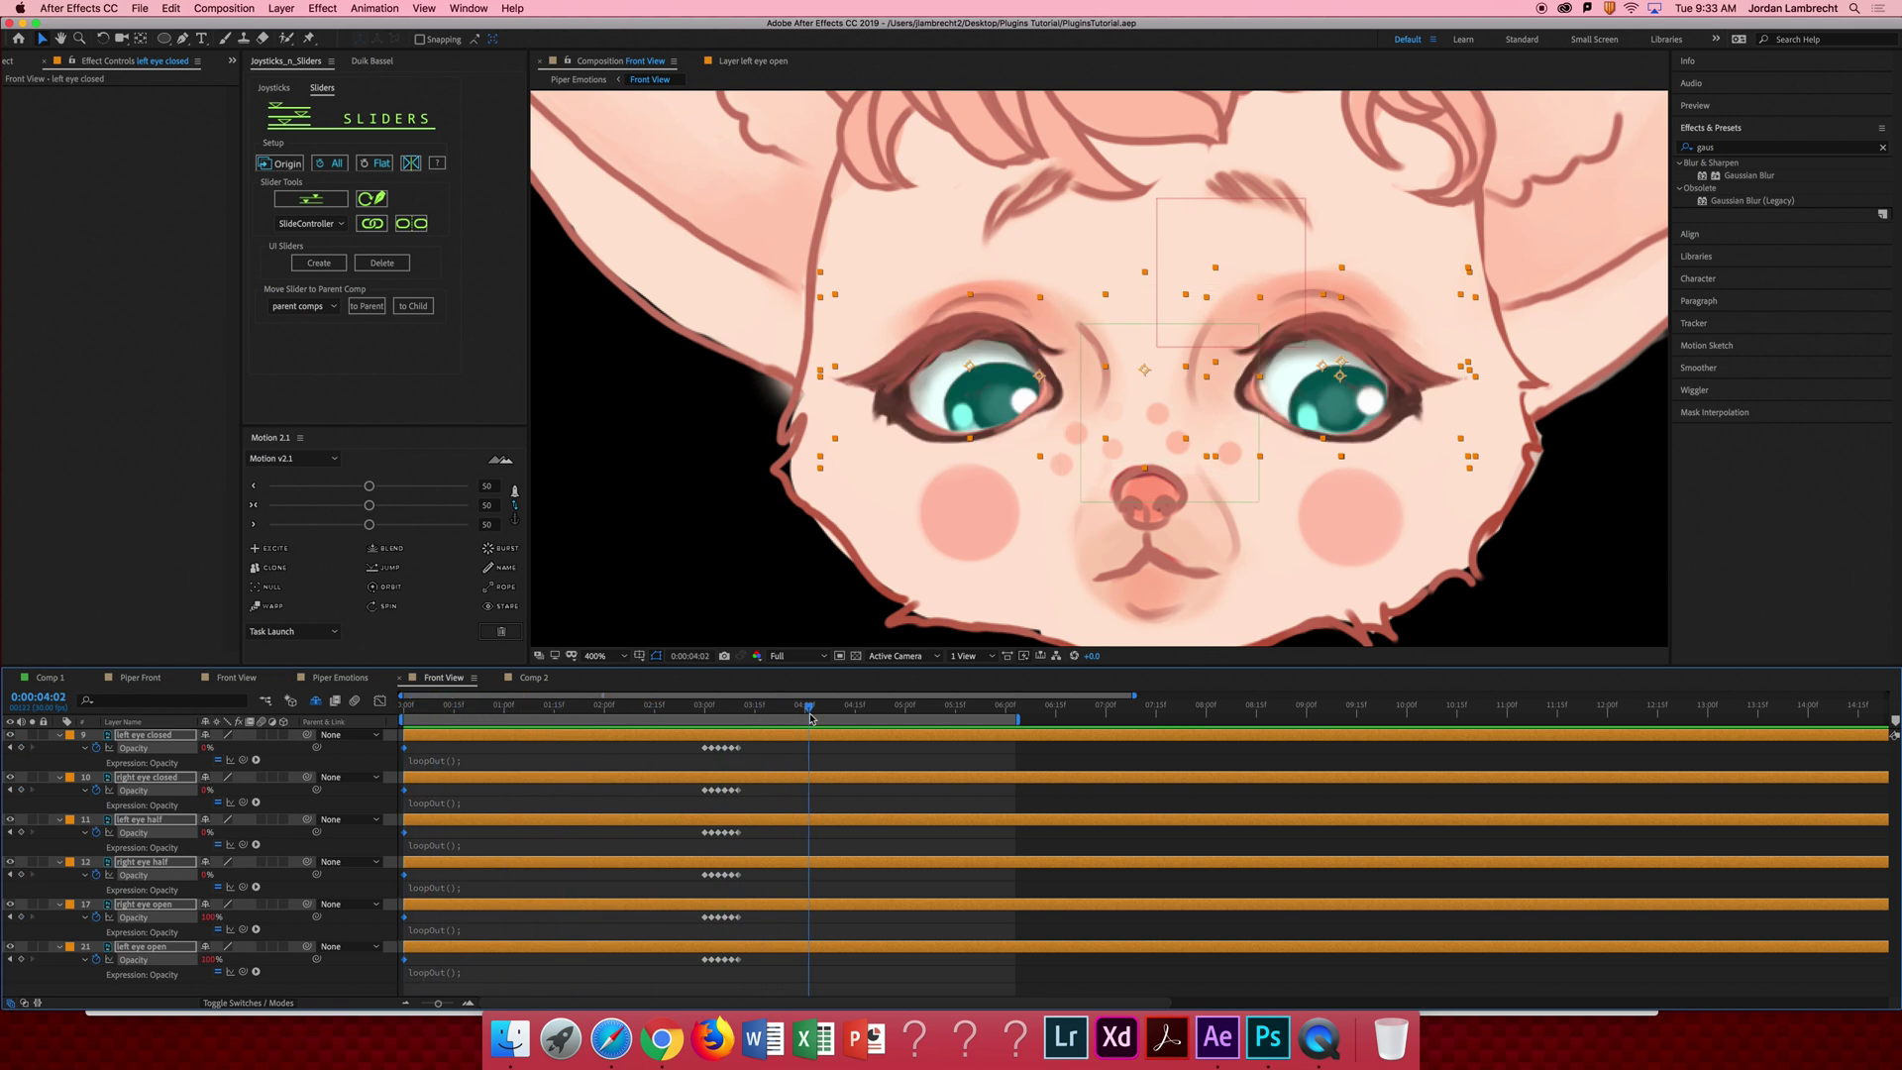
{"action": "key", "text": "minus"}
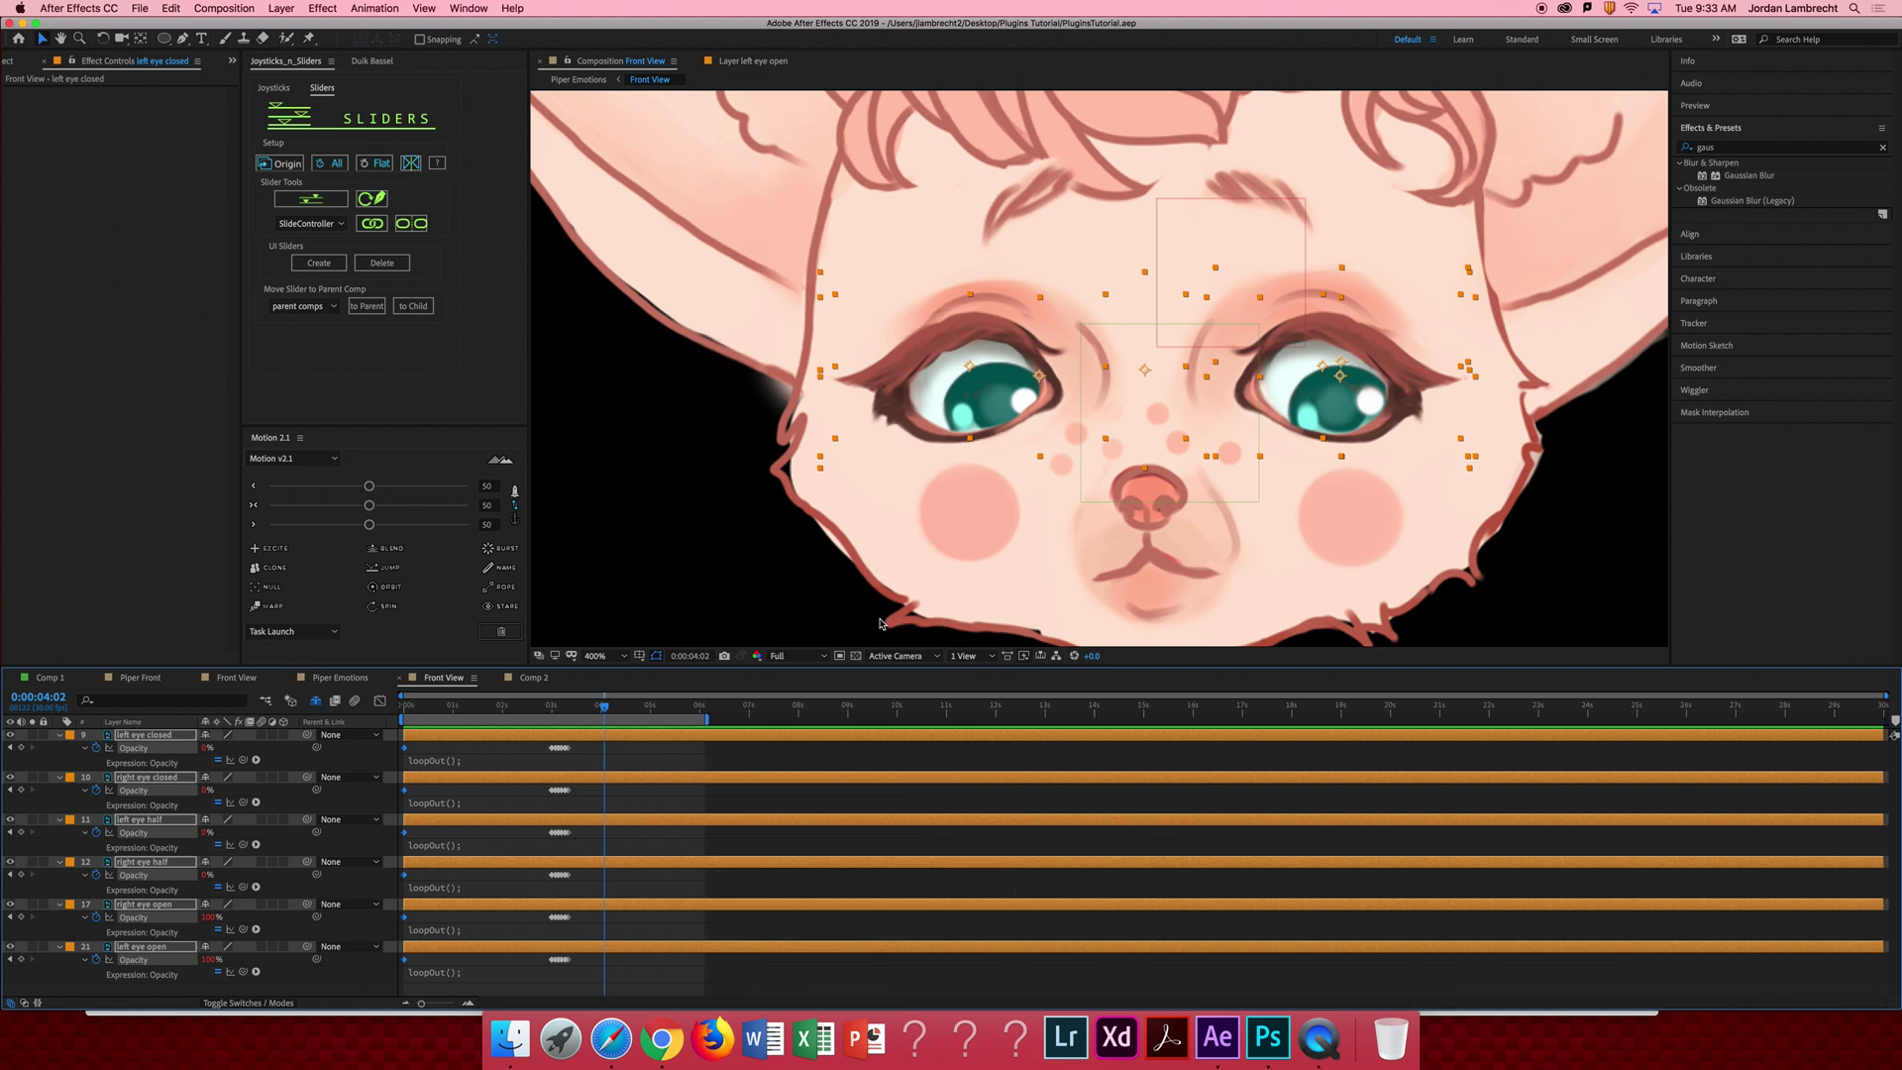
{"action": "left_click", "coordinate": [1194, 713]}
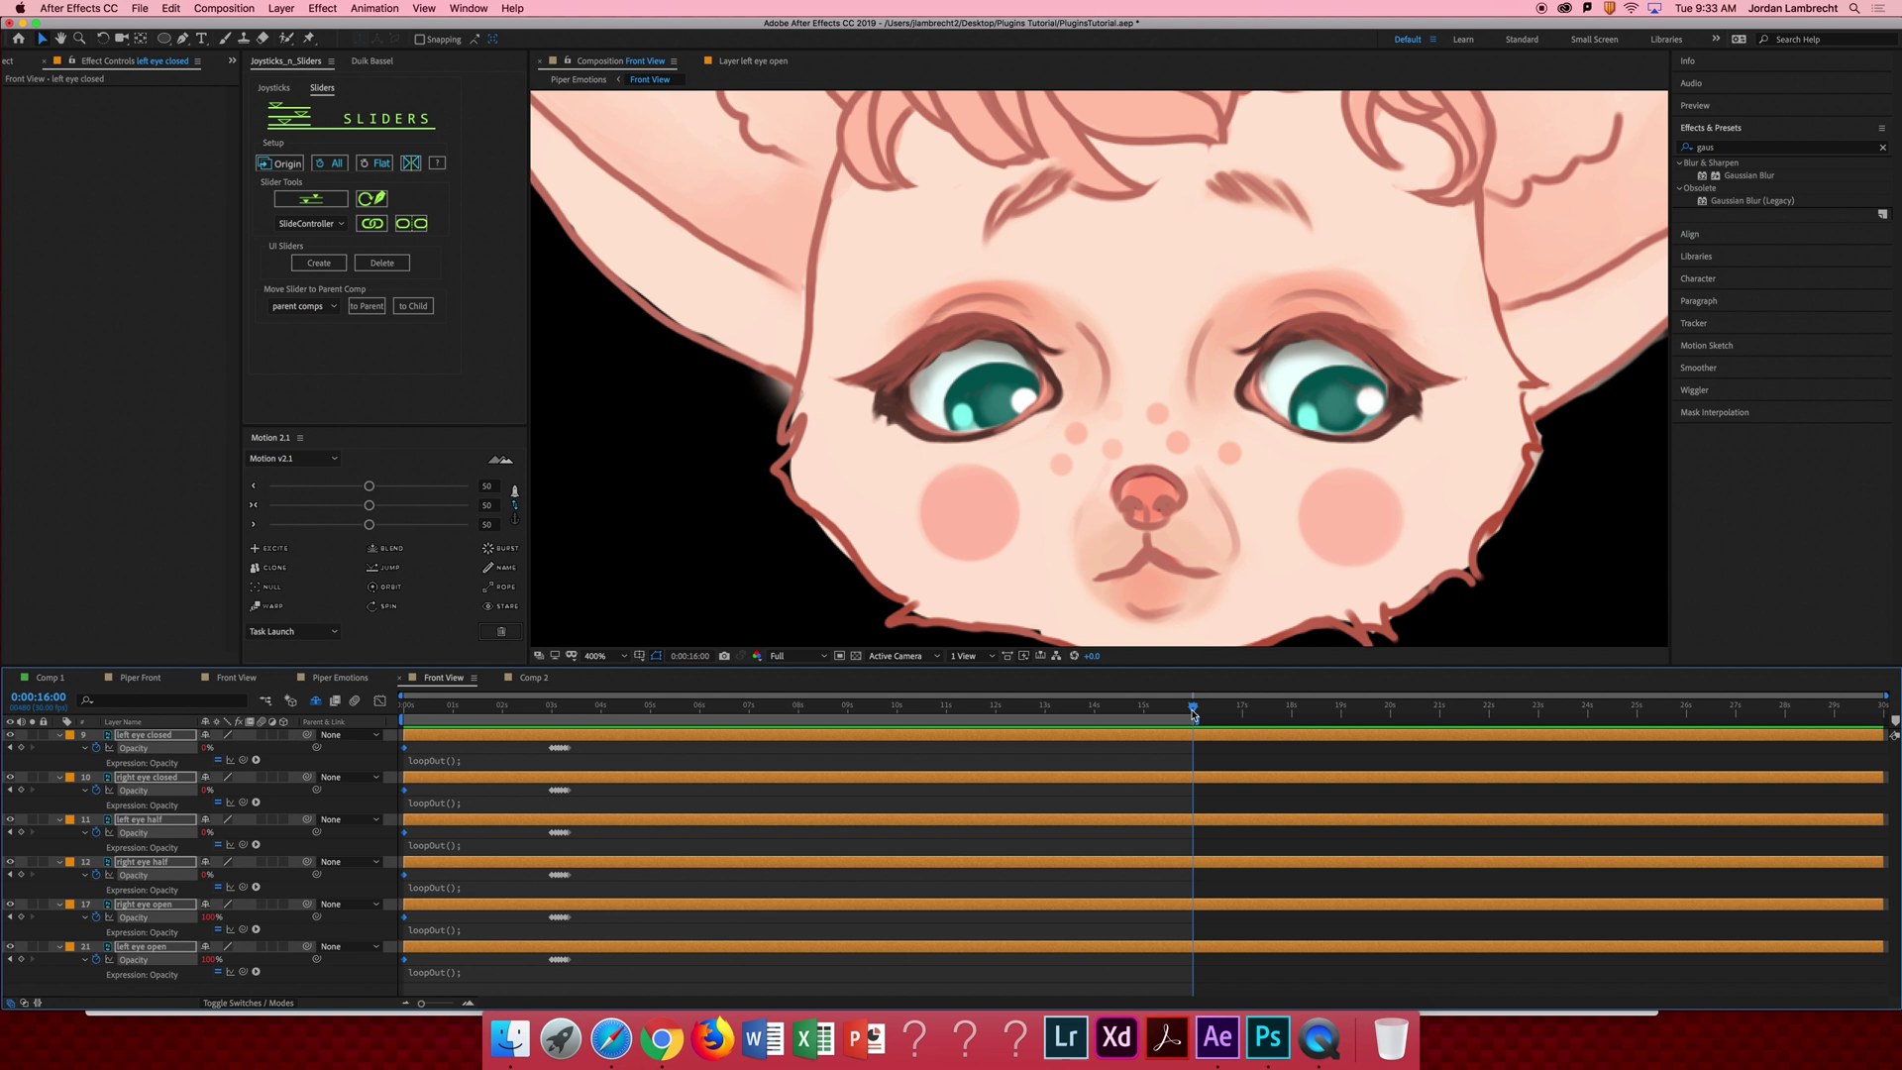
{"action": "key", "text": "space"}
{"action": "left_click", "coordinate": [554, 710]}
{"action": "mouse_move", "coordinate": [558, 713]}
{"action": "left_mouse_down"}
{"action": "mouse_move", "coordinate": [583, 712]}
{"action": "mouse_move", "coordinate": [512, 711]}
{"action": "mouse_move", "coordinate": [557, 715]}
{"action": "left_mouse_up"}
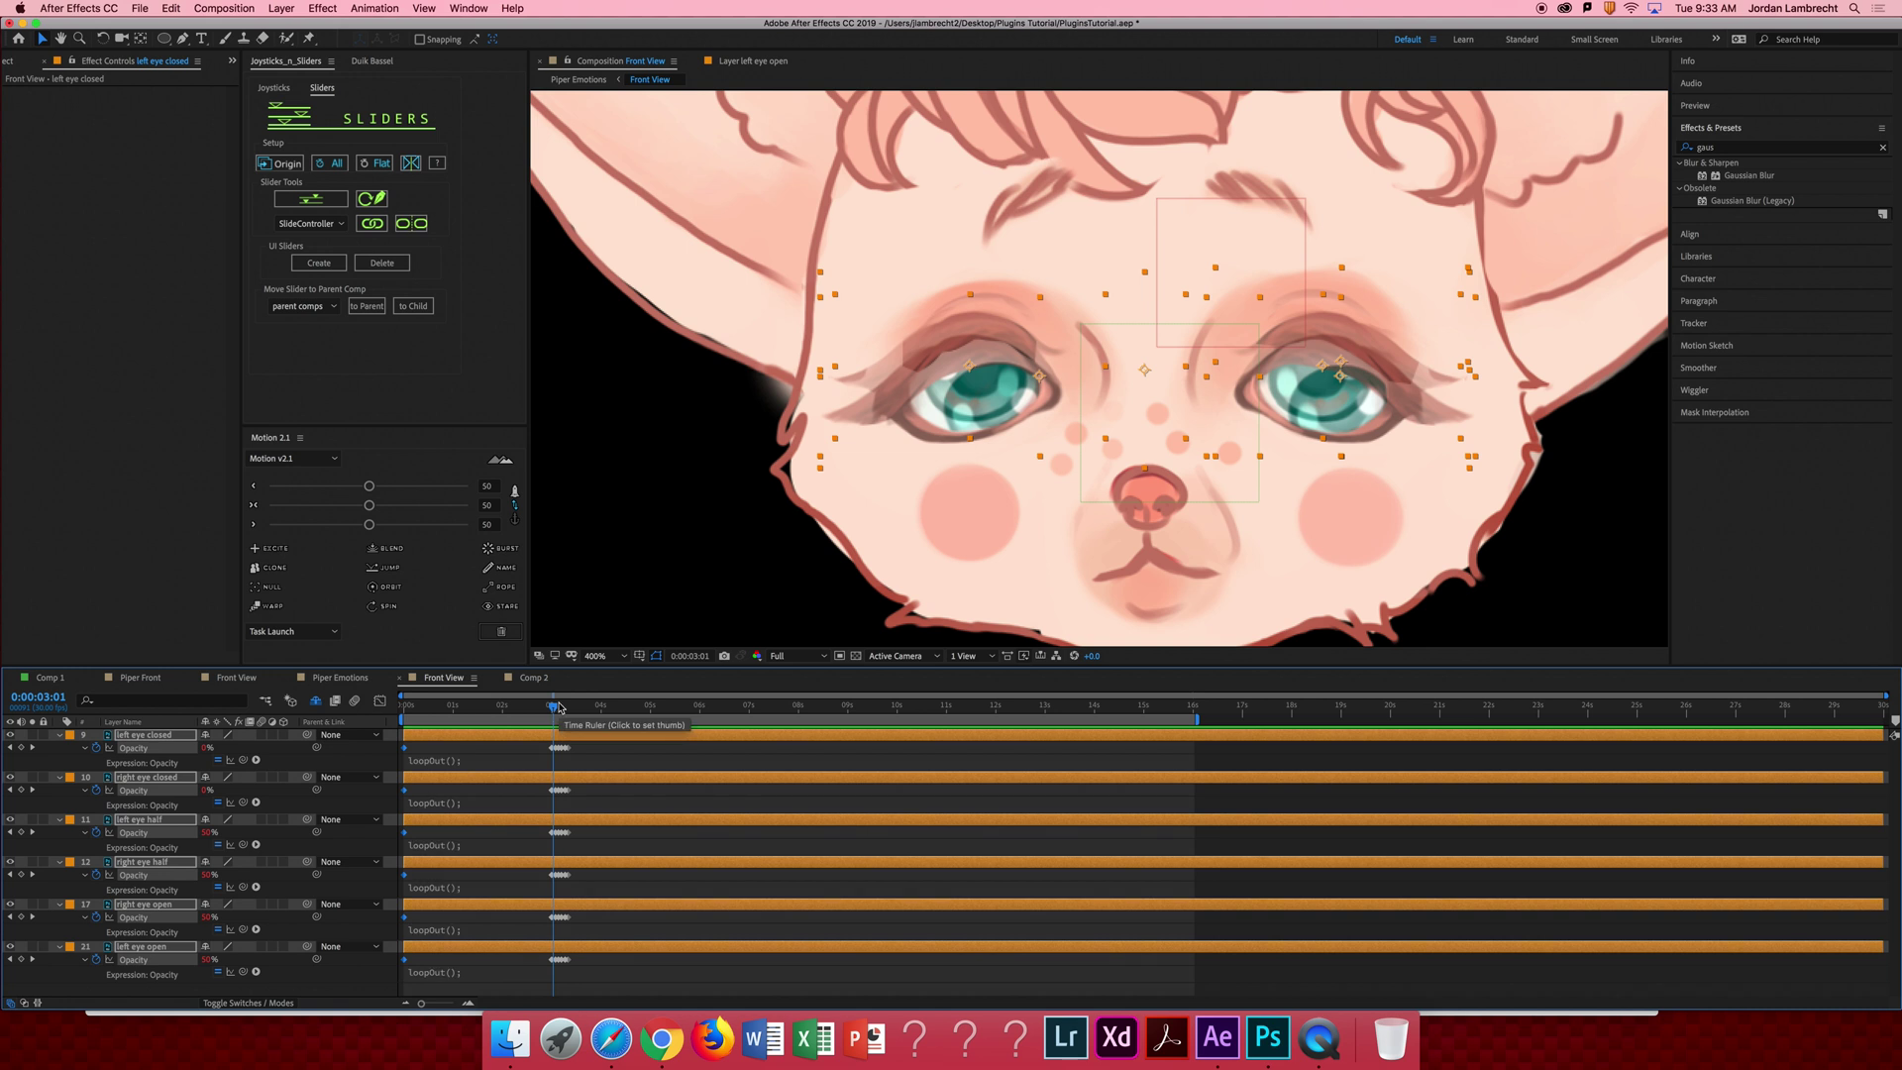
{"action": "left_click_drag", "start_coordinate": [558, 708], "coordinate": [405, 711]}
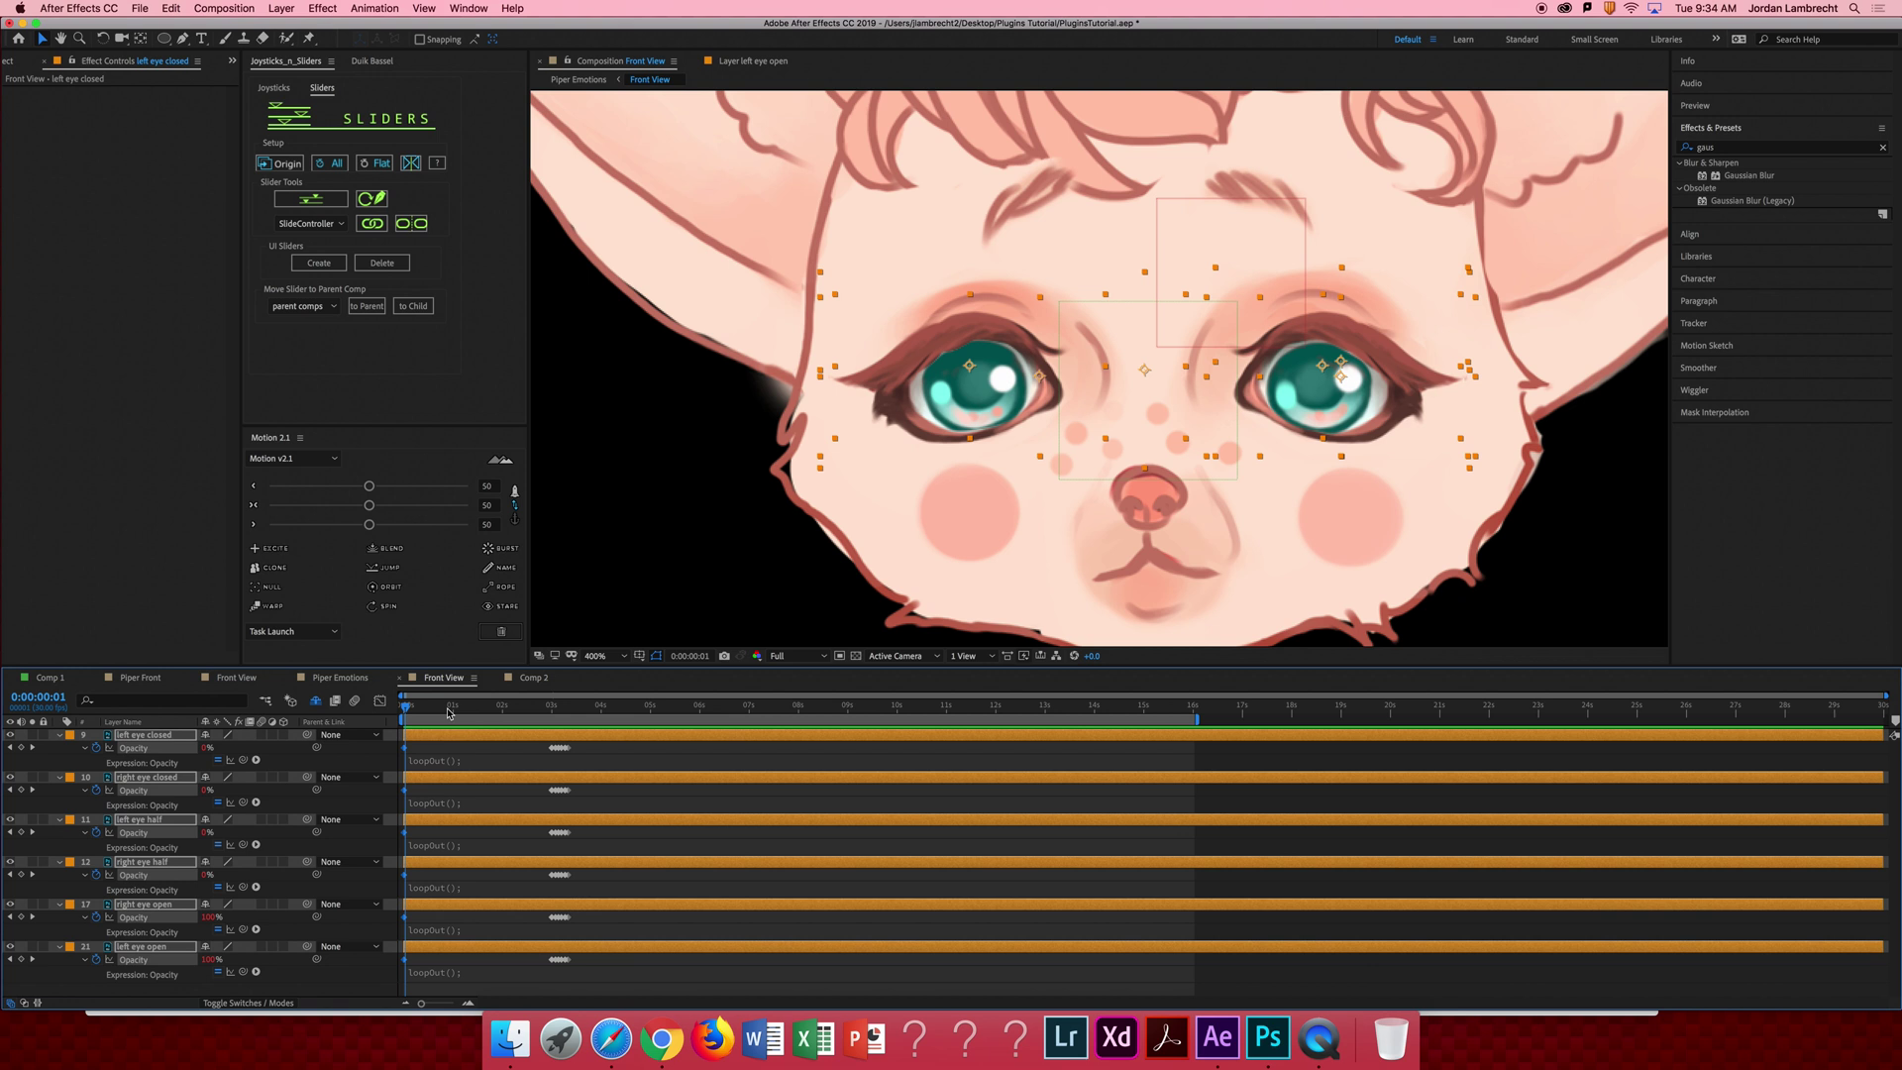
{"action": "mouse_move", "coordinate": [404, 711]}
{"action": "left_mouse_down"}
{"action": "mouse_move", "coordinate": [554, 708]}
{"action": "mouse_move", "coordinate": [407, 721]}
{"action": "left_mouse_up"}
Select every blink keyframe at frame level and adjust the Motion easing amount.
{"action": "key", "text": "equal"}
{"action": "key", "text": "equal"}
{"action": "key", "text": "equal"}
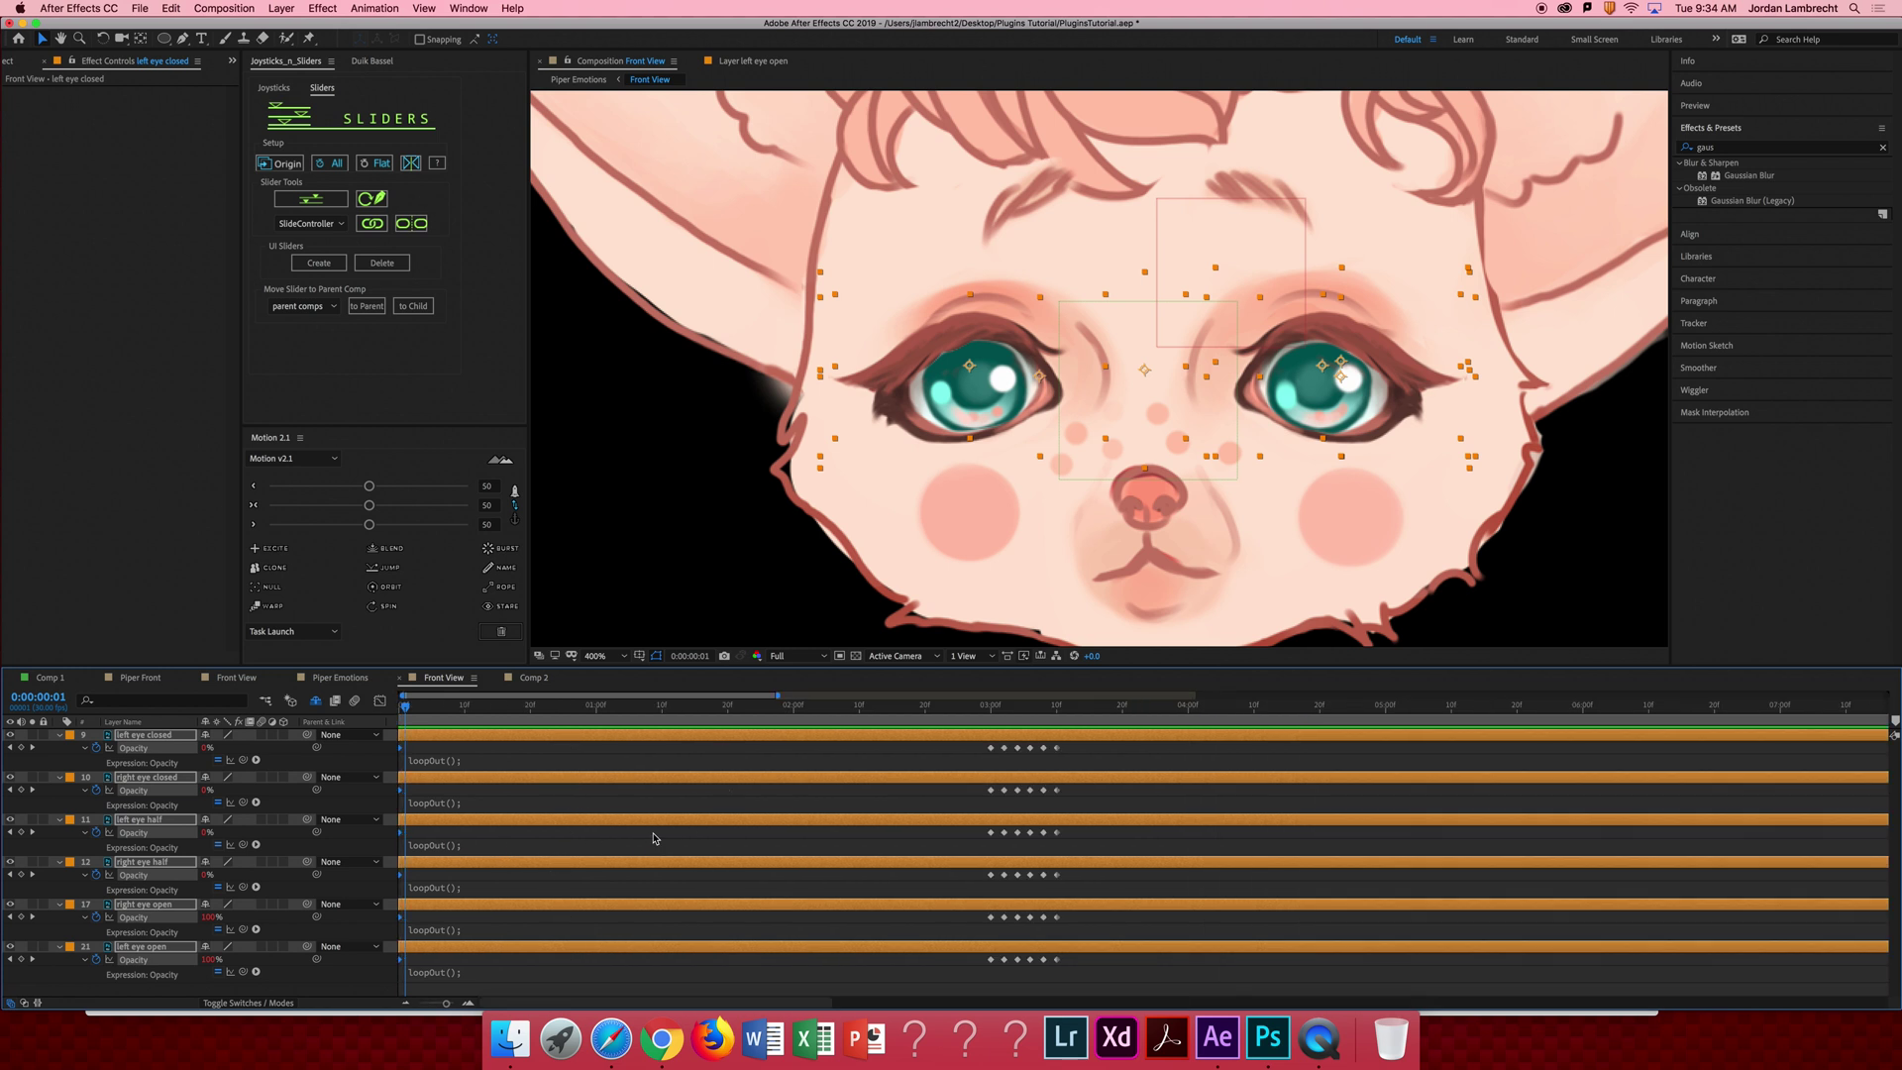
{"action": "left_click_drag", "start_coordinate": [1080, 743], "coordinate": [805, 995]}
{"action": "left_click", "coordinate": [370, 505]}
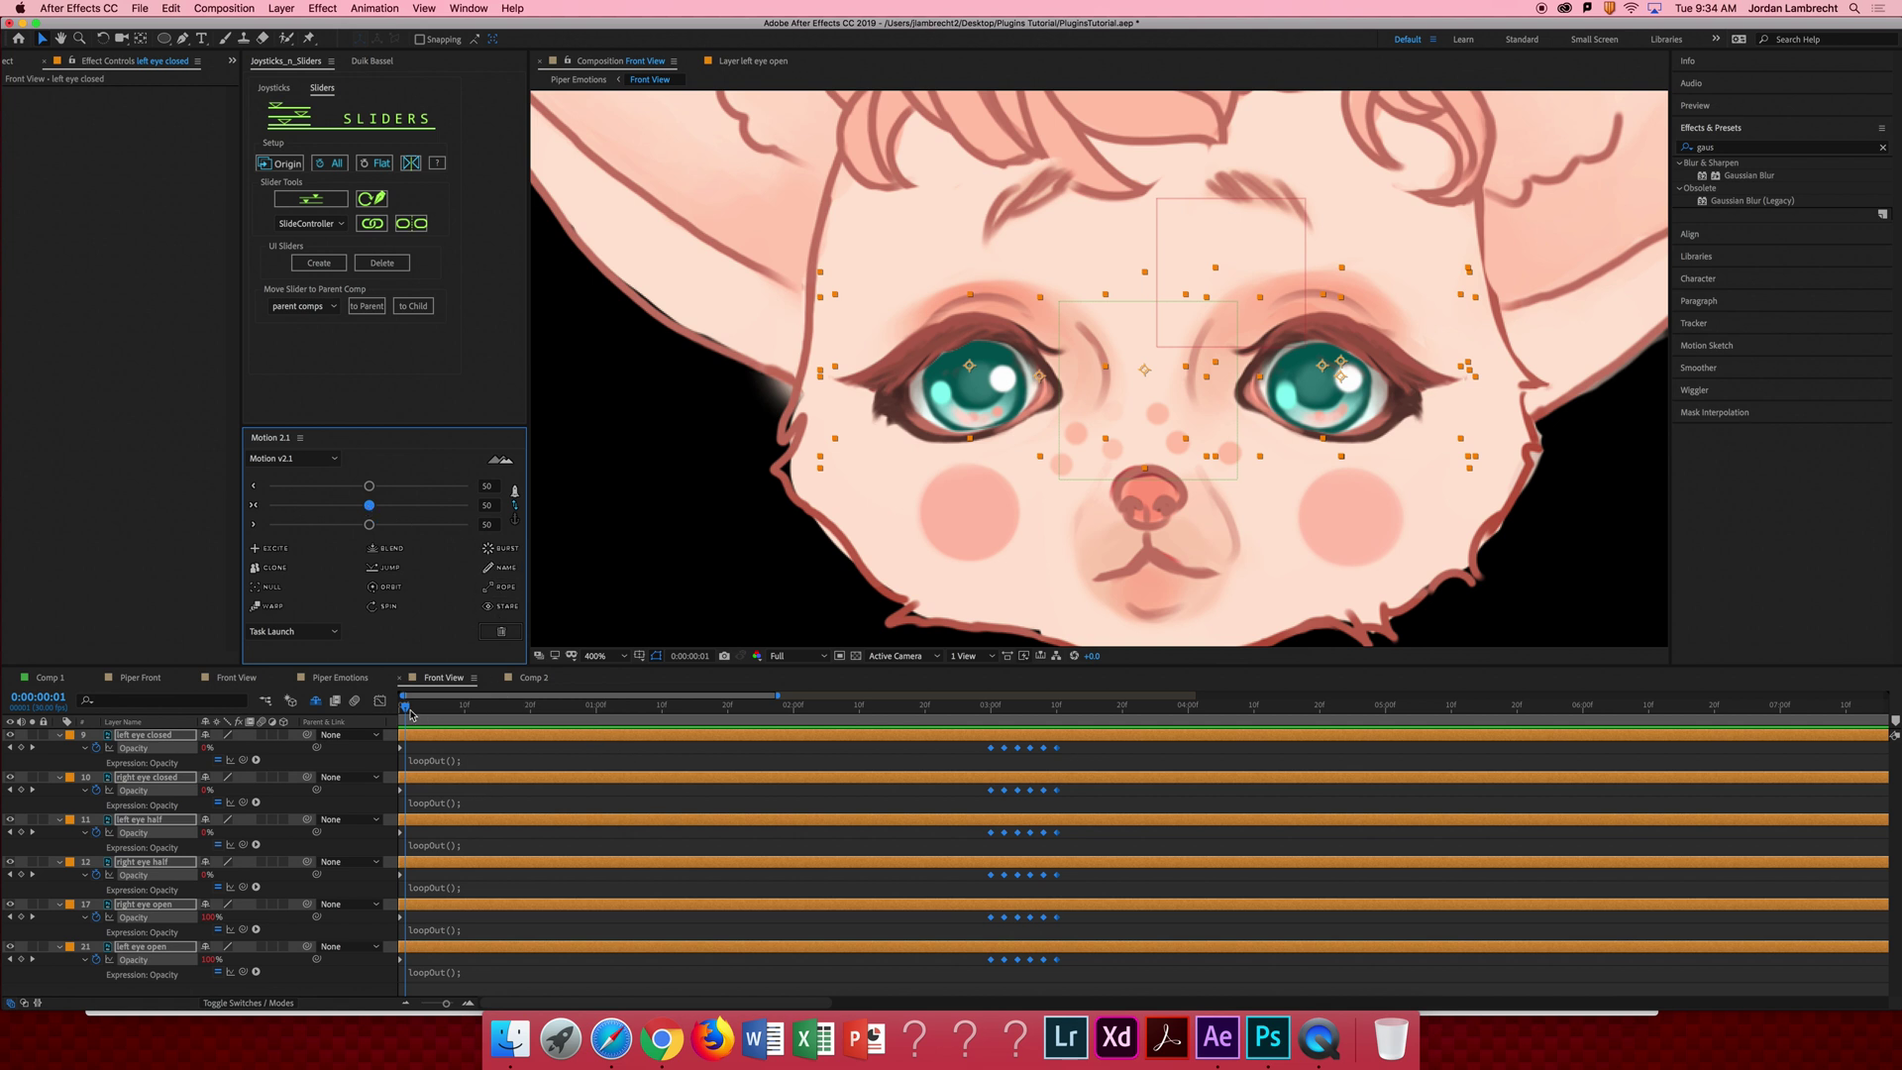
{"action": "left_click_drag", "start_coordinate": [408, 710], "coordinate": [421, 711]}
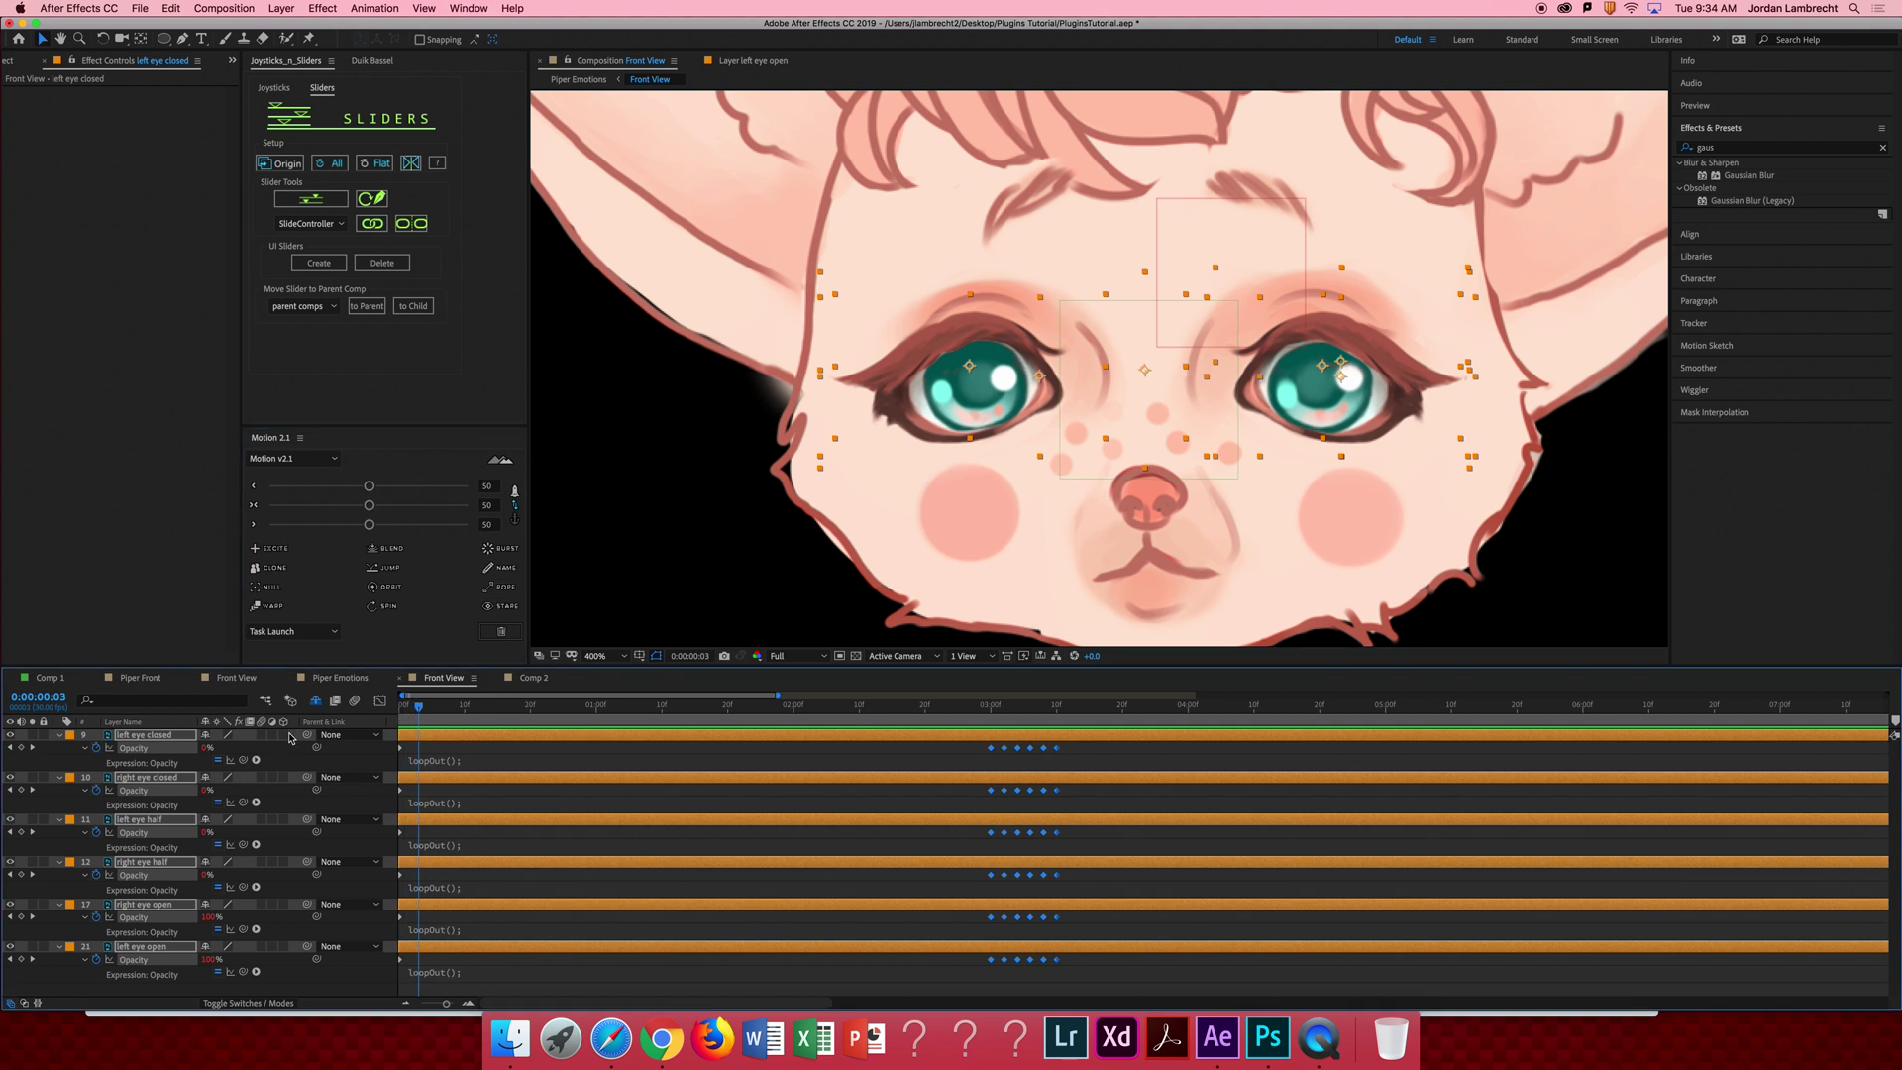
Save, enable composition motion blur, zoom the timeline out to seconds, and preview the blink.
{"action": "key", "text": "super+s"}
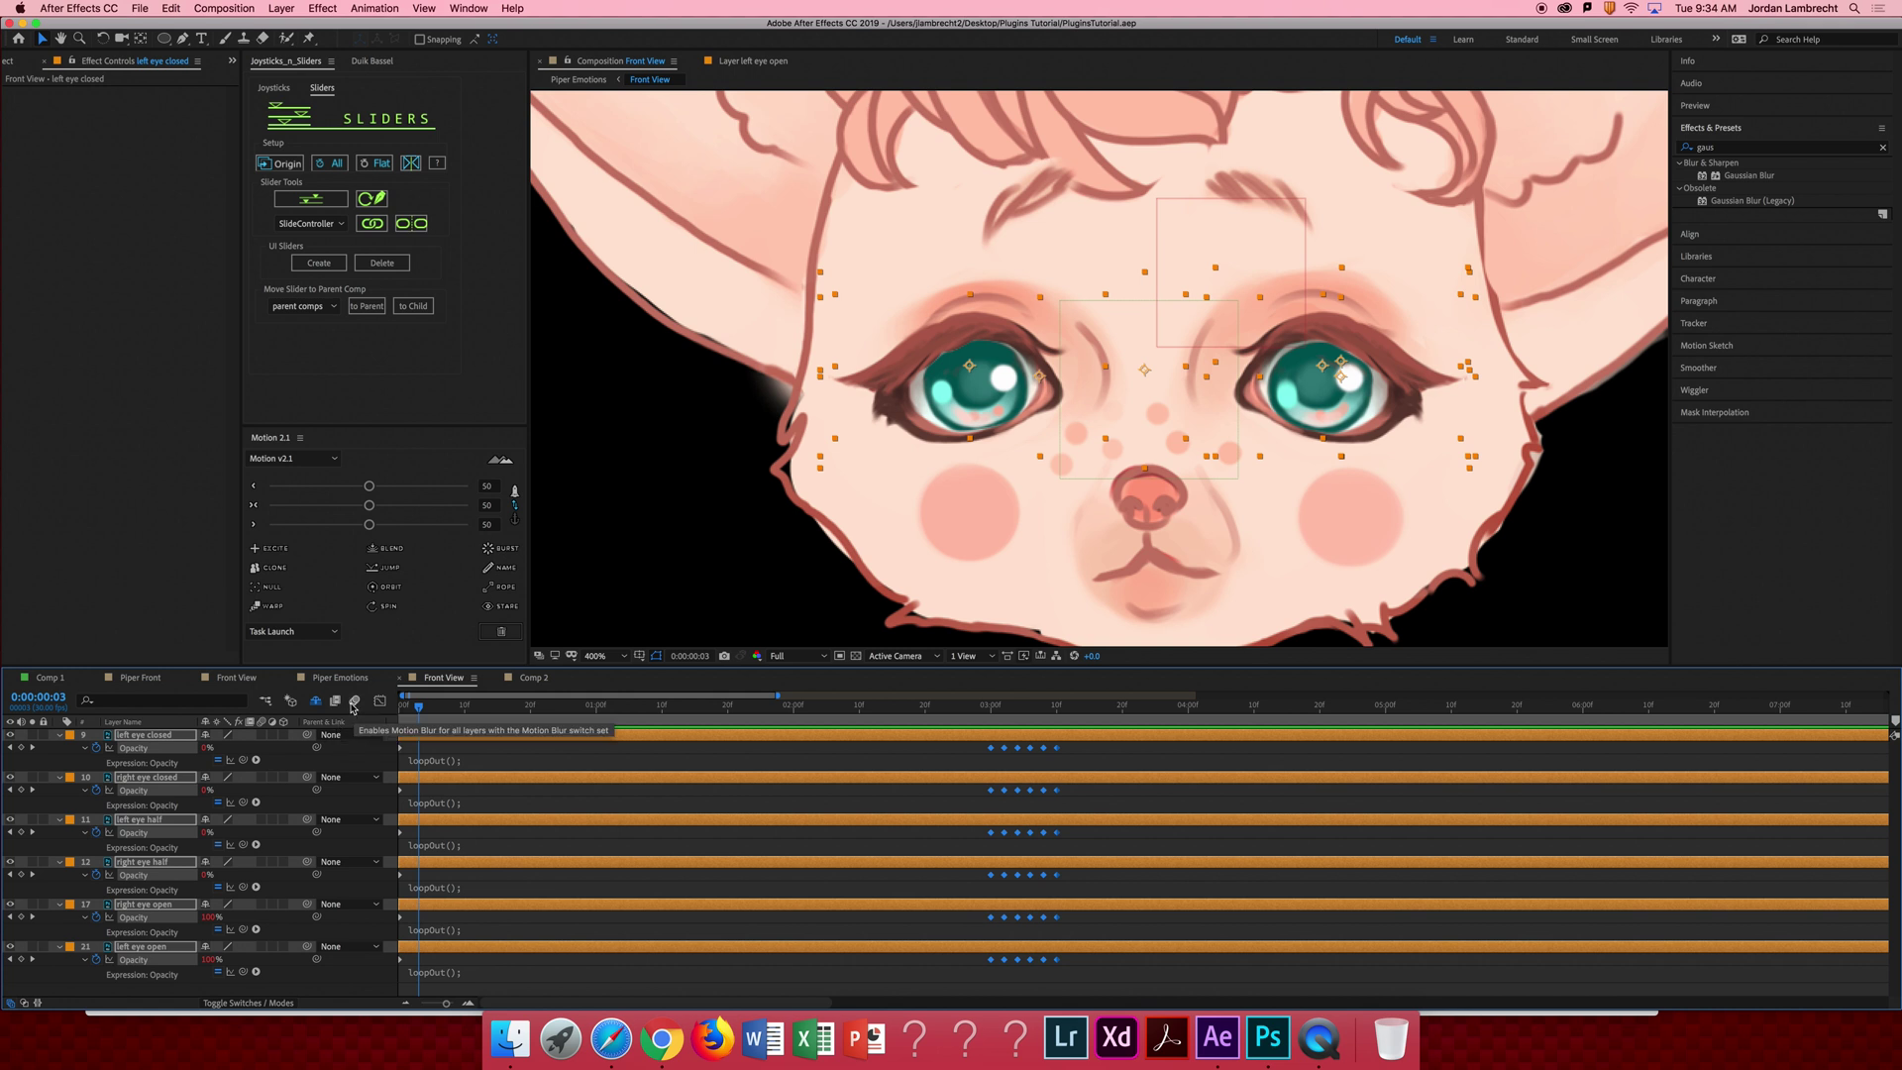
{"action": "left_click", "coordinate": [354, 702]}
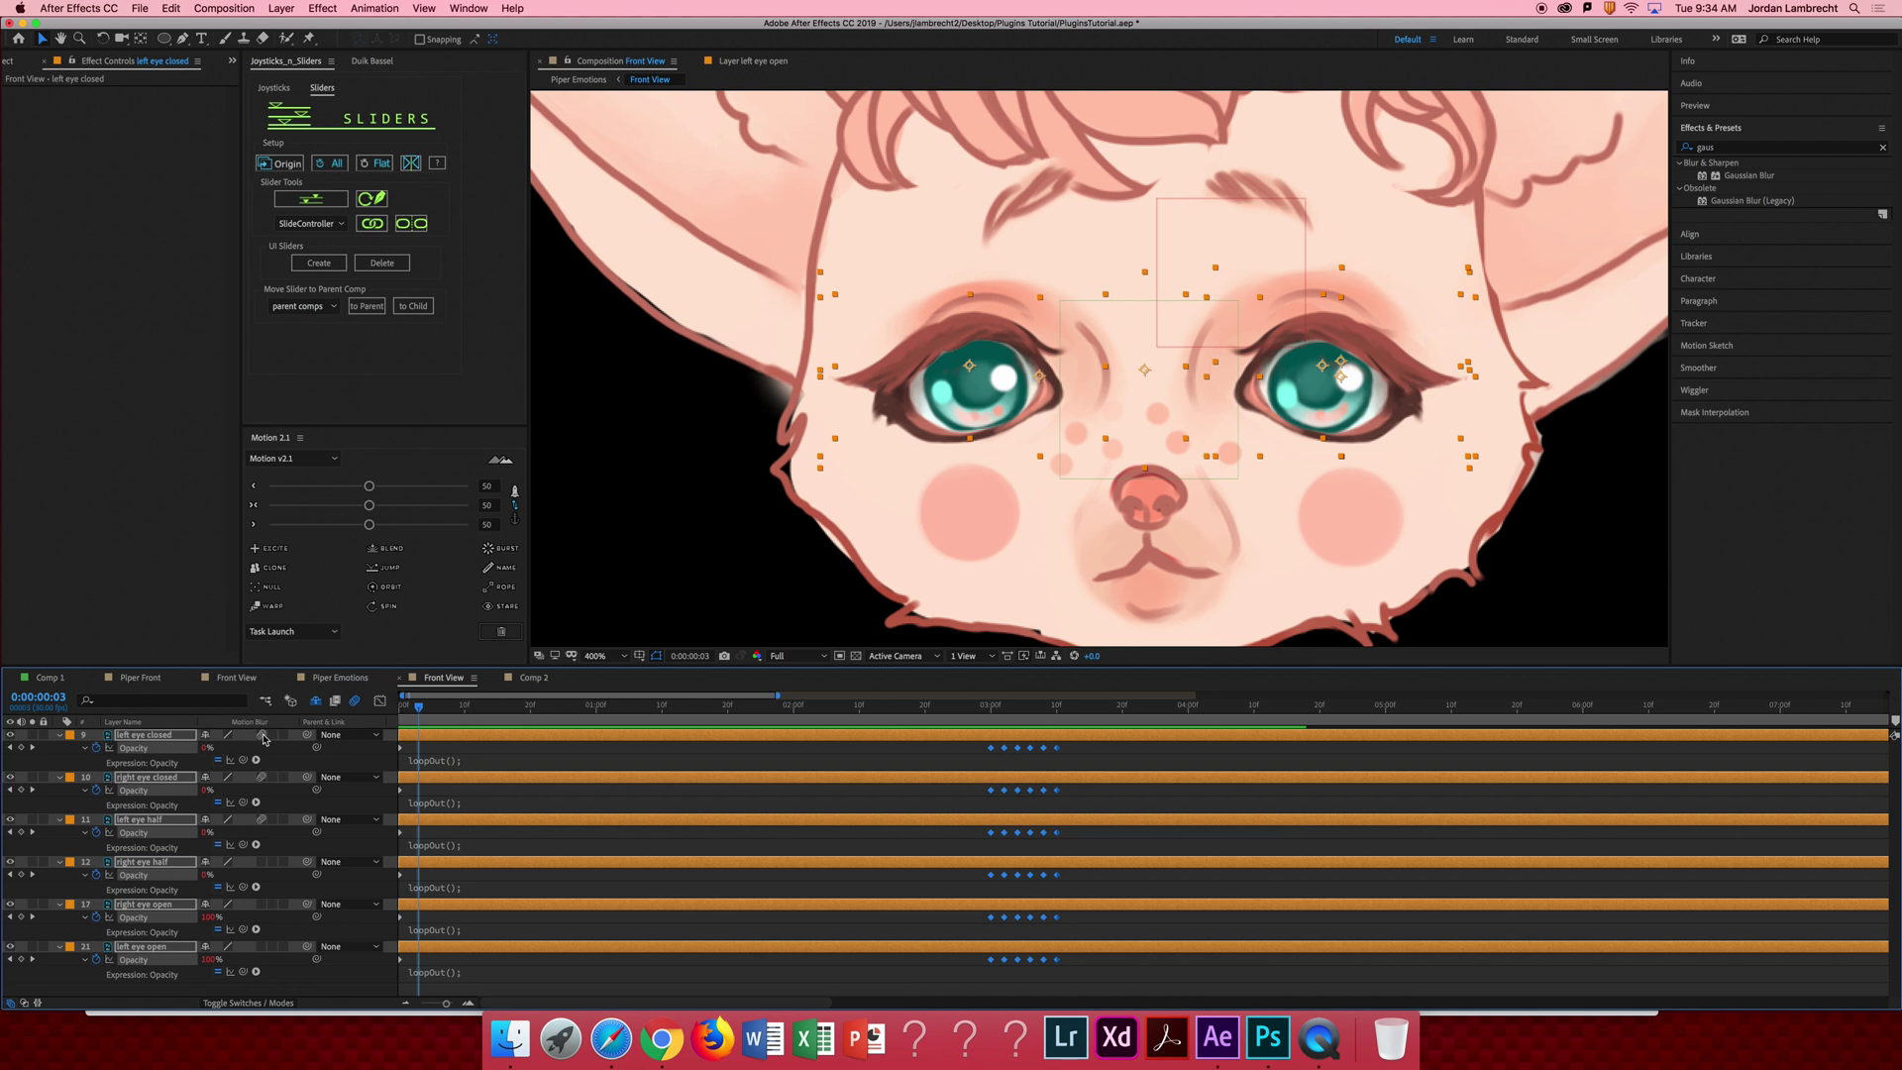
{"action": "key", "text": "space"}
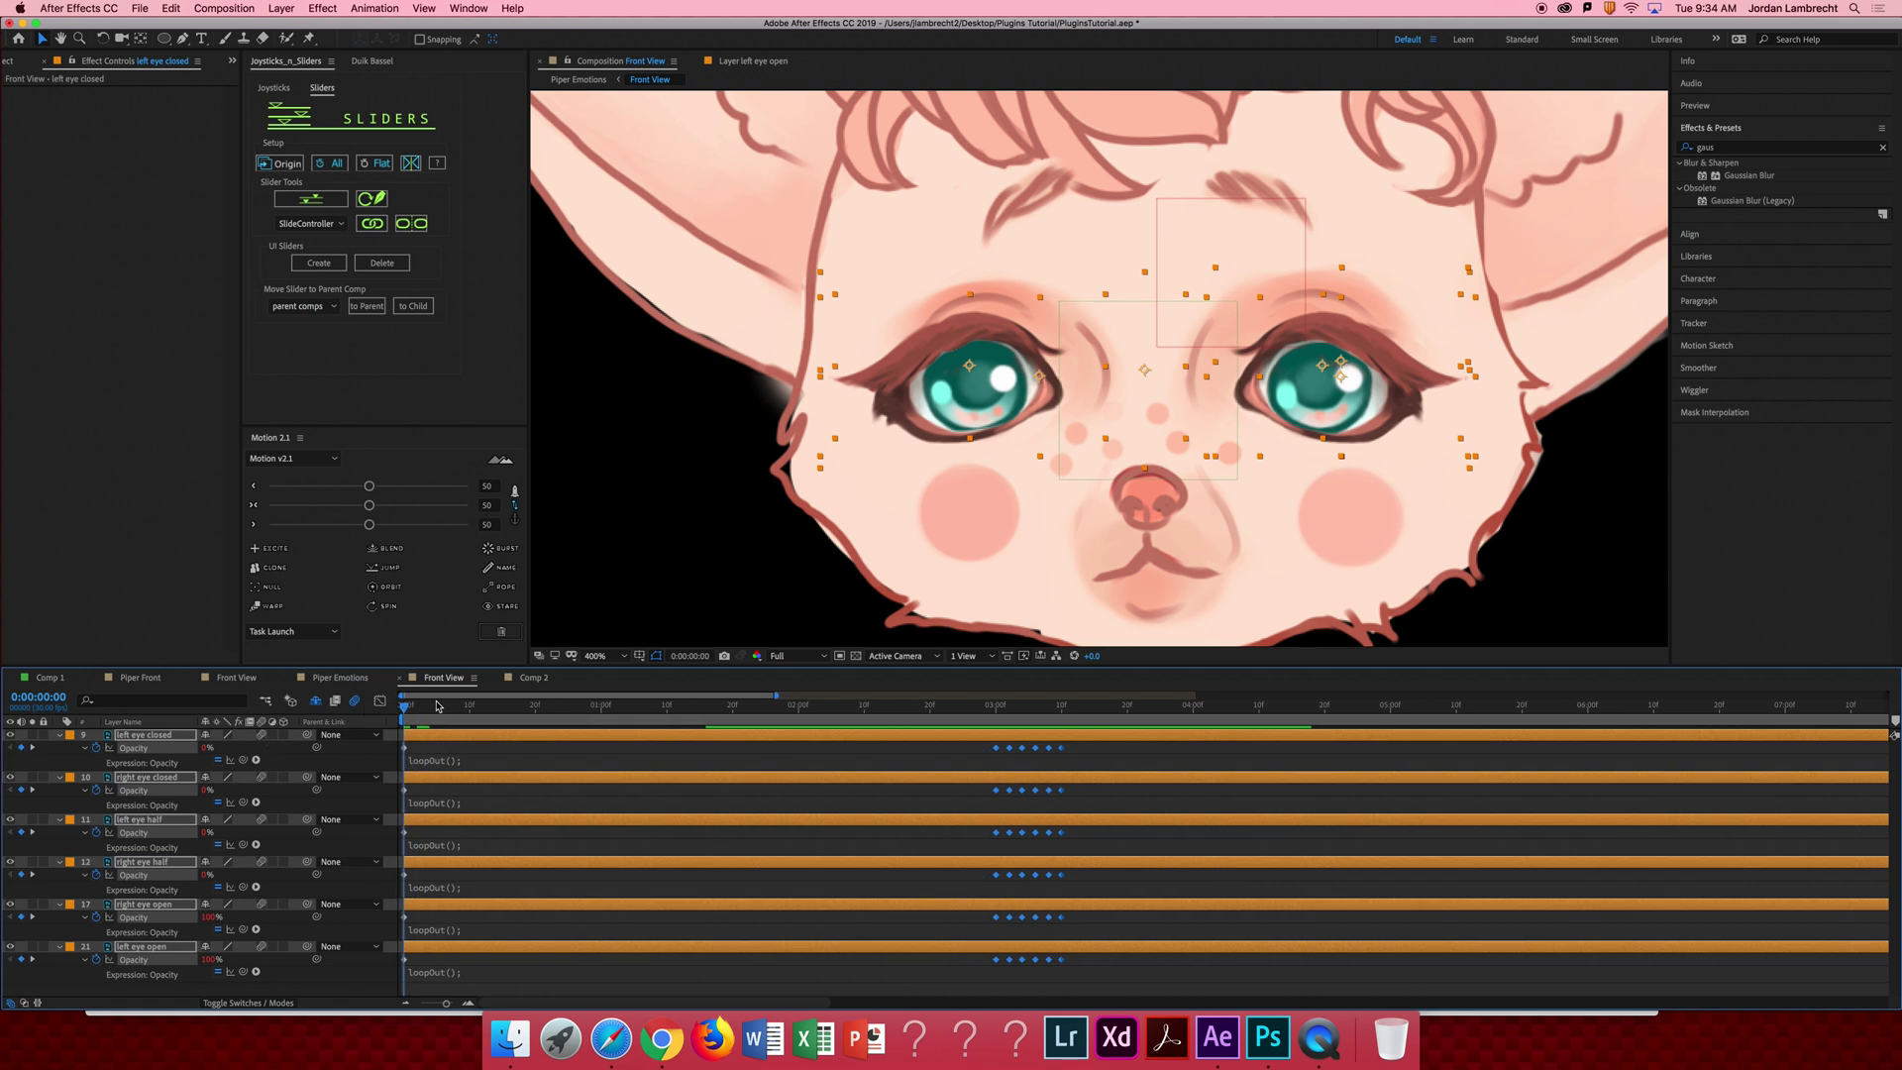
{"action": "key", "text": "minus"}
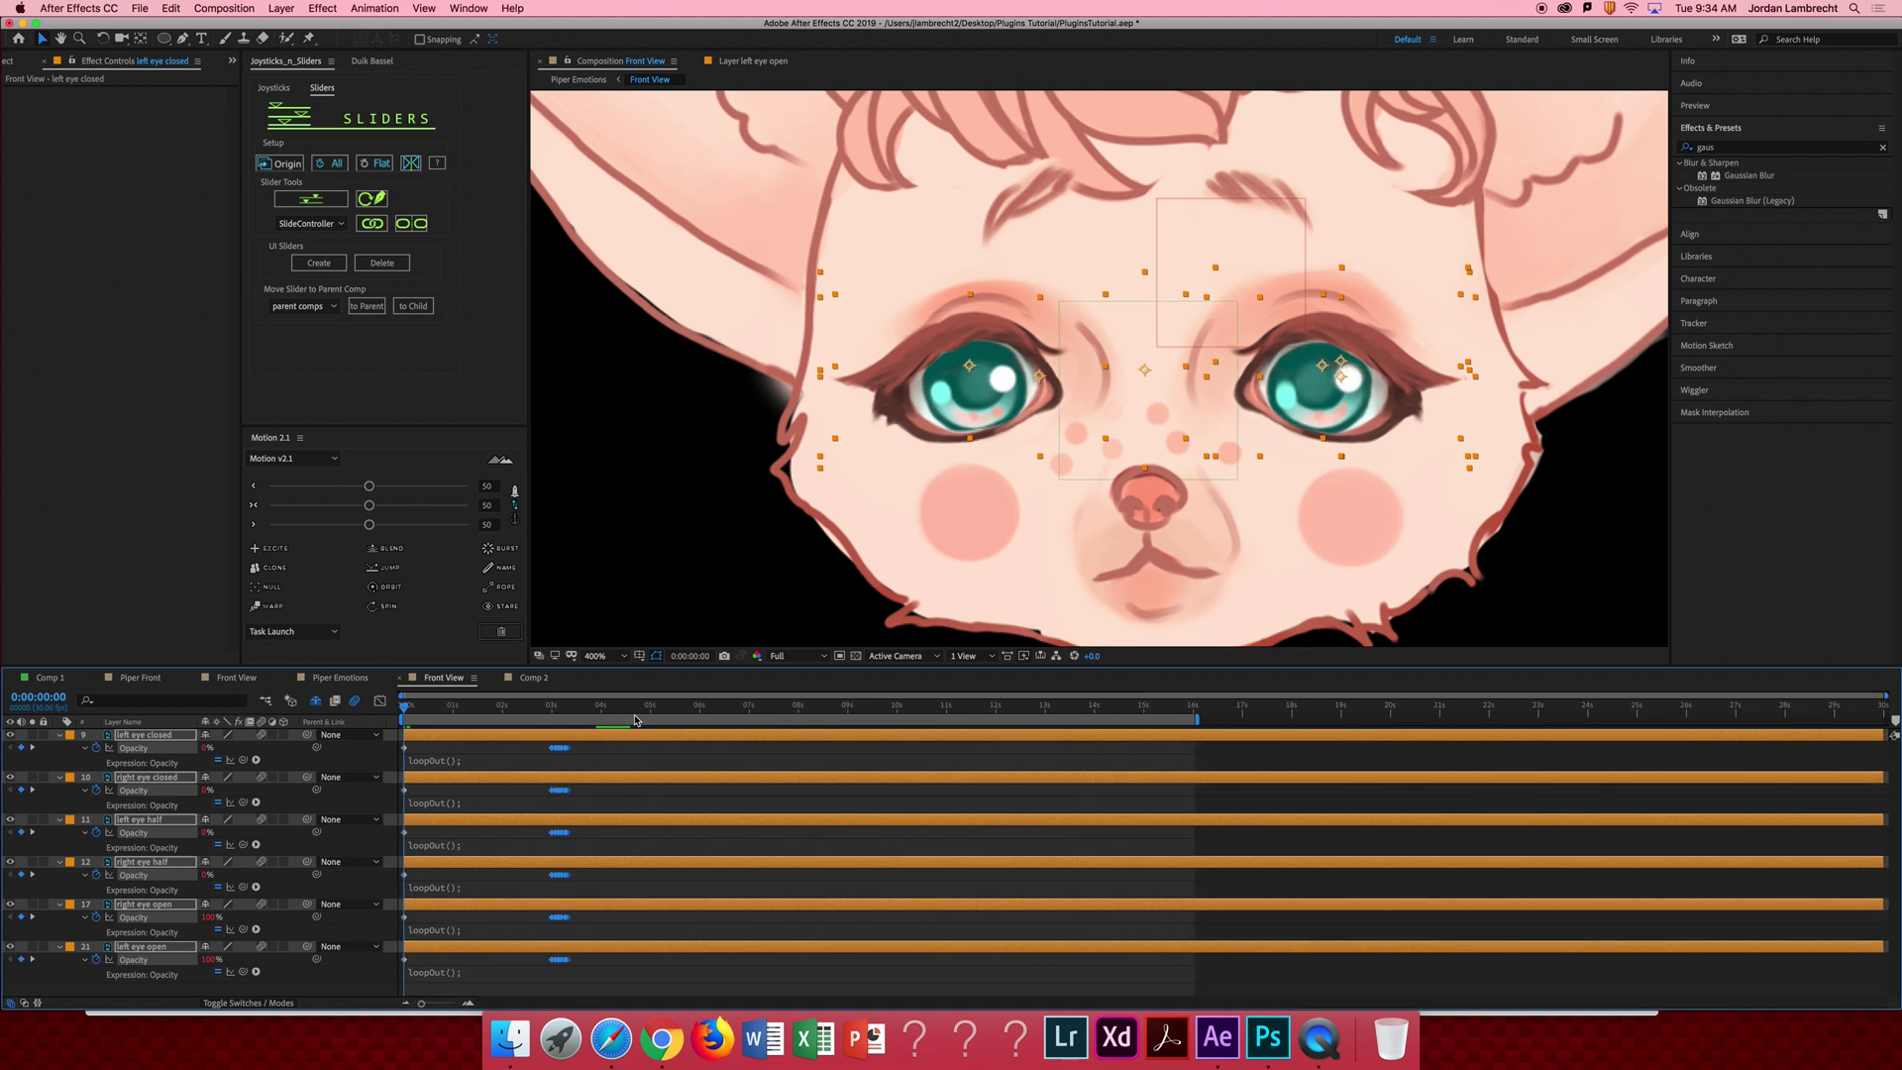
{"action": "key", "text": "space"}
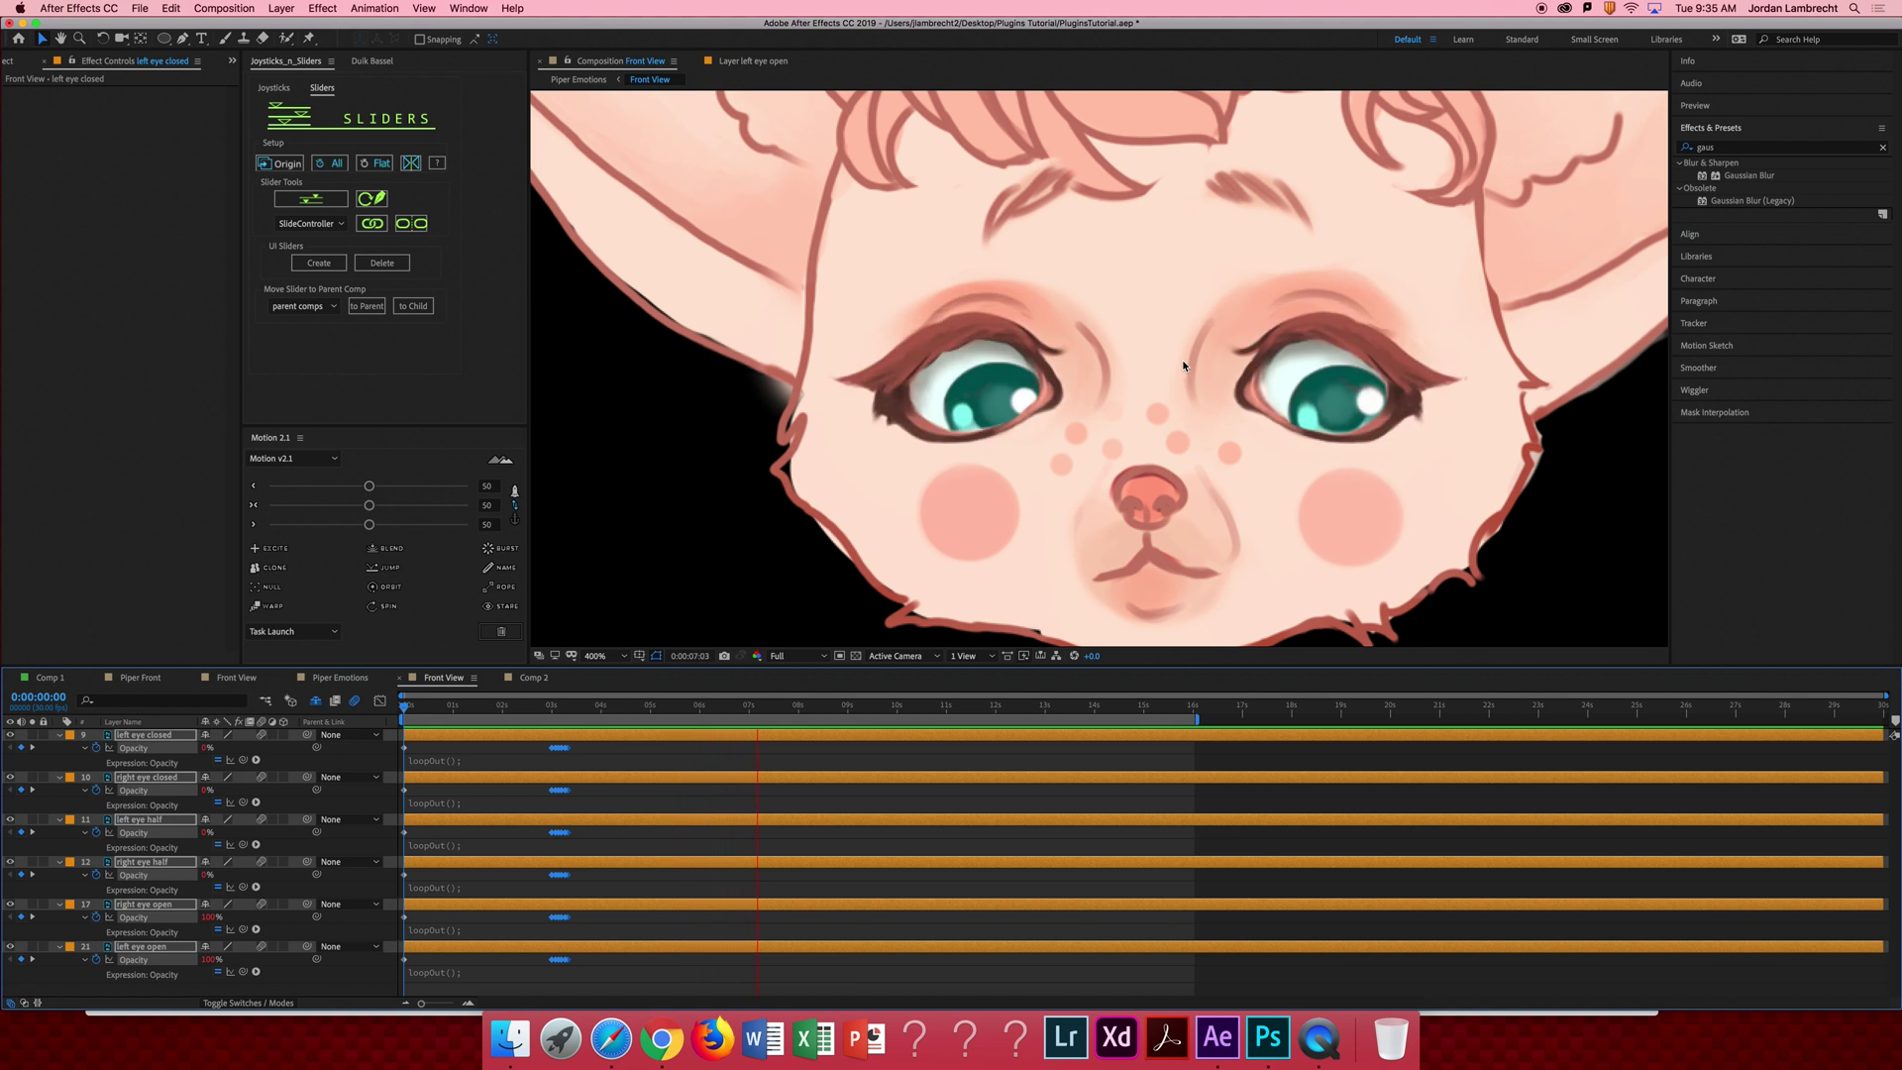
Stop the preview, zoom out to 100% and back to 200%, deselect, and pan to the ears.
{"action": "key", "text": "space"}
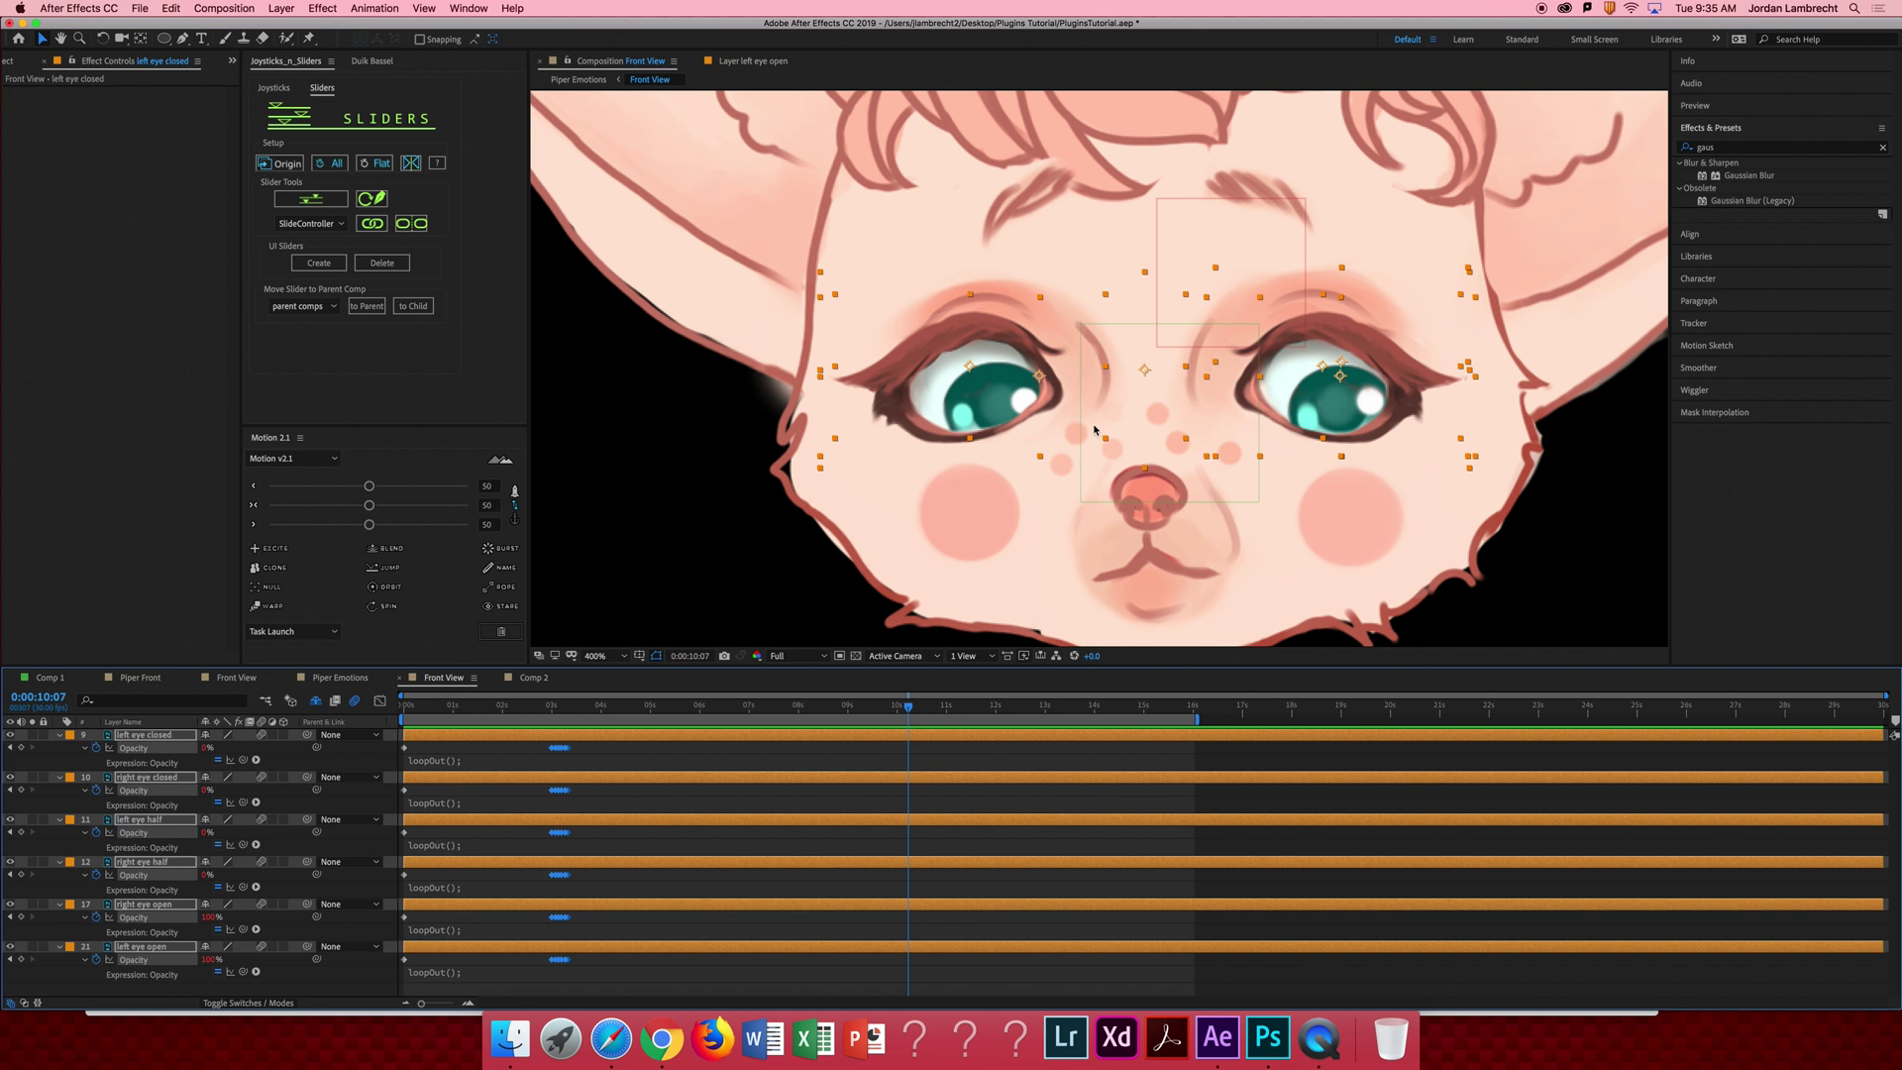
{"action": "left_click", "coordinate": [1059, 453], "text": "alt"}
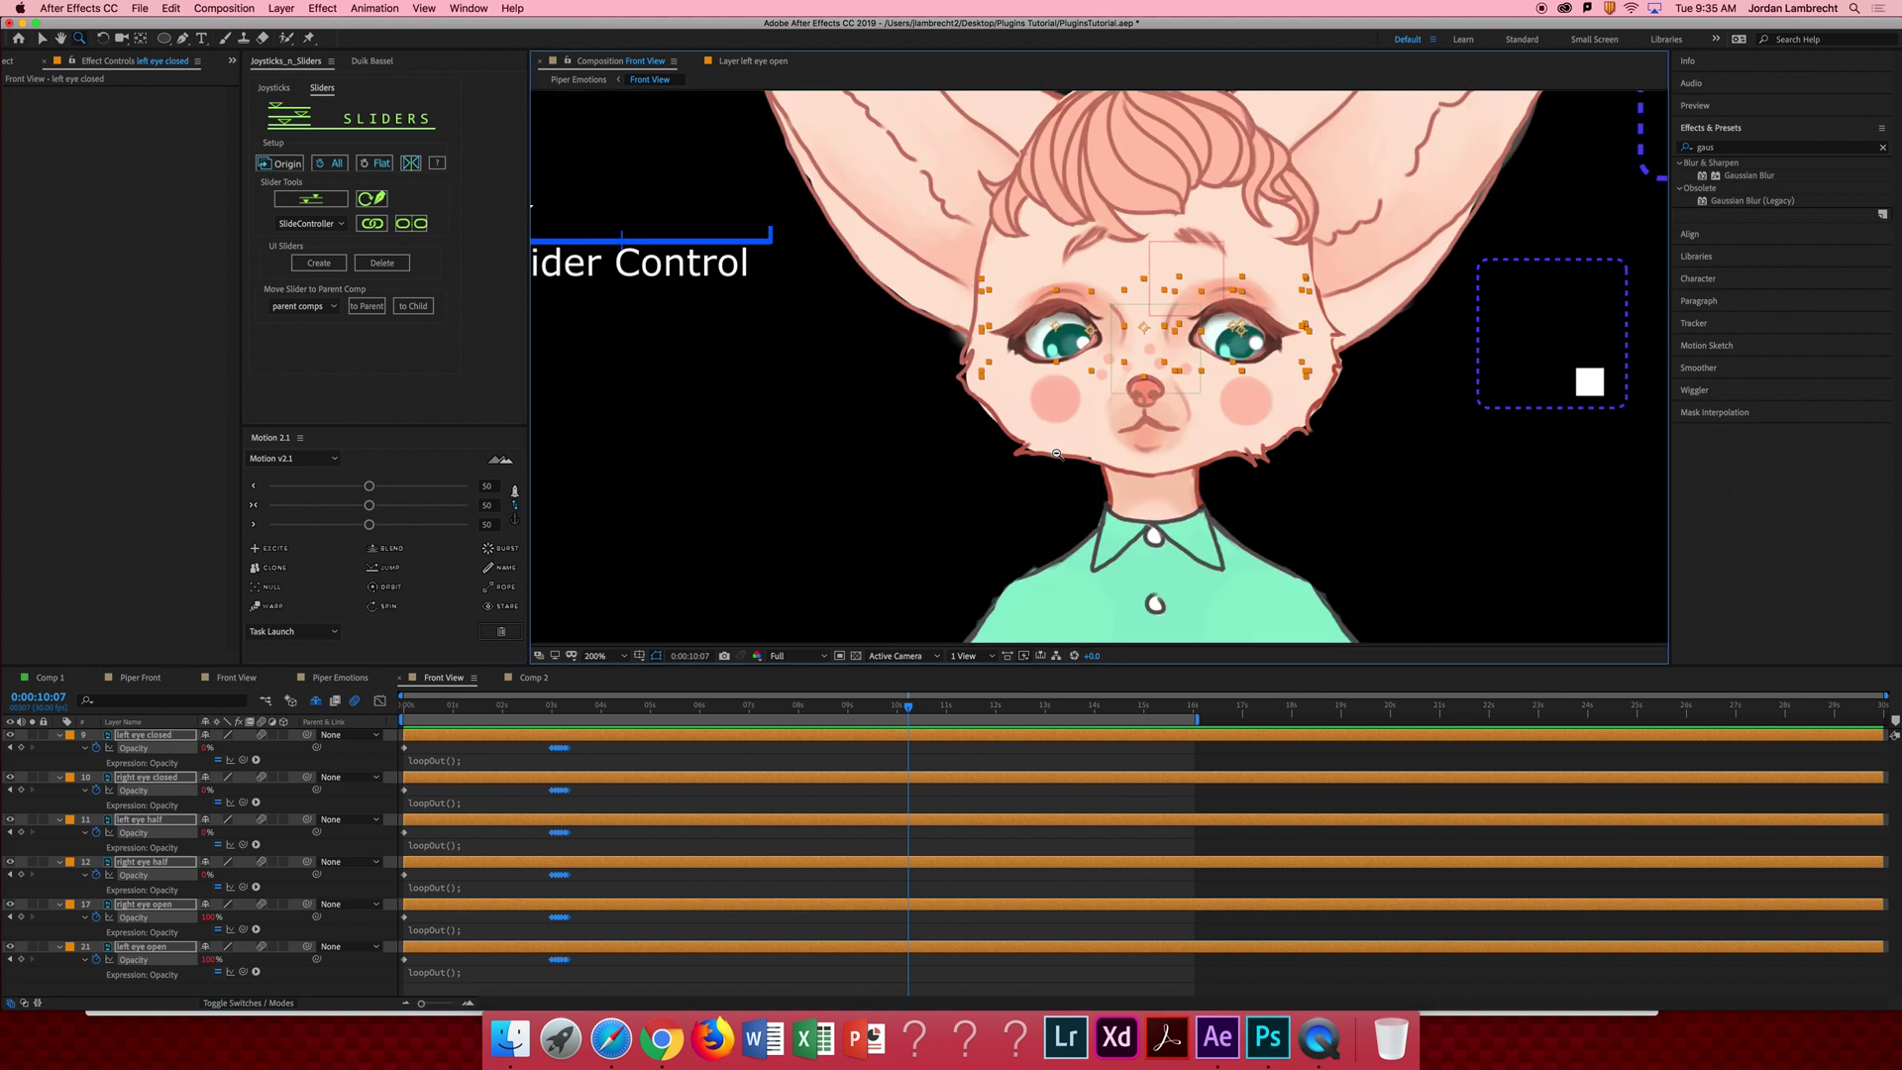
{"action": "left_click", "coordinate": [1056, 453], "text": "alt"}
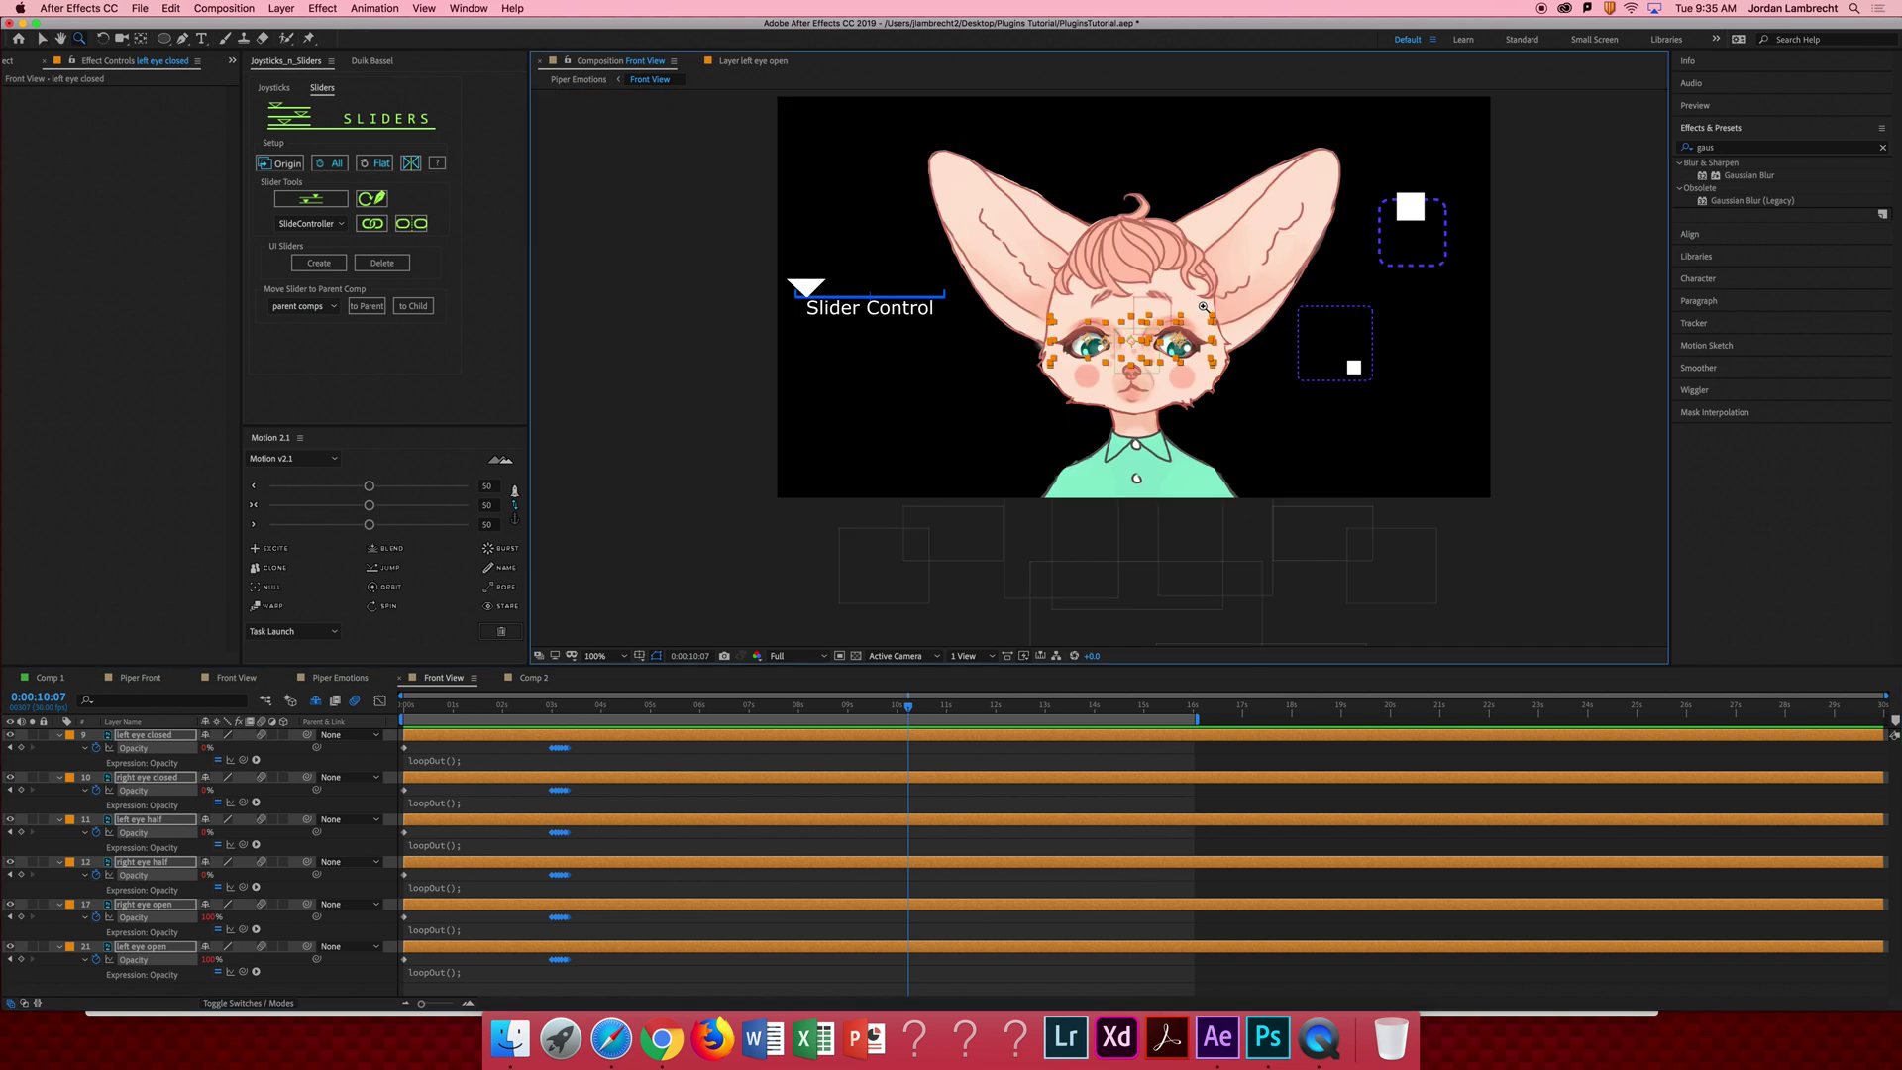
{"action": "left_click", "coordinate": [1175, 318]}
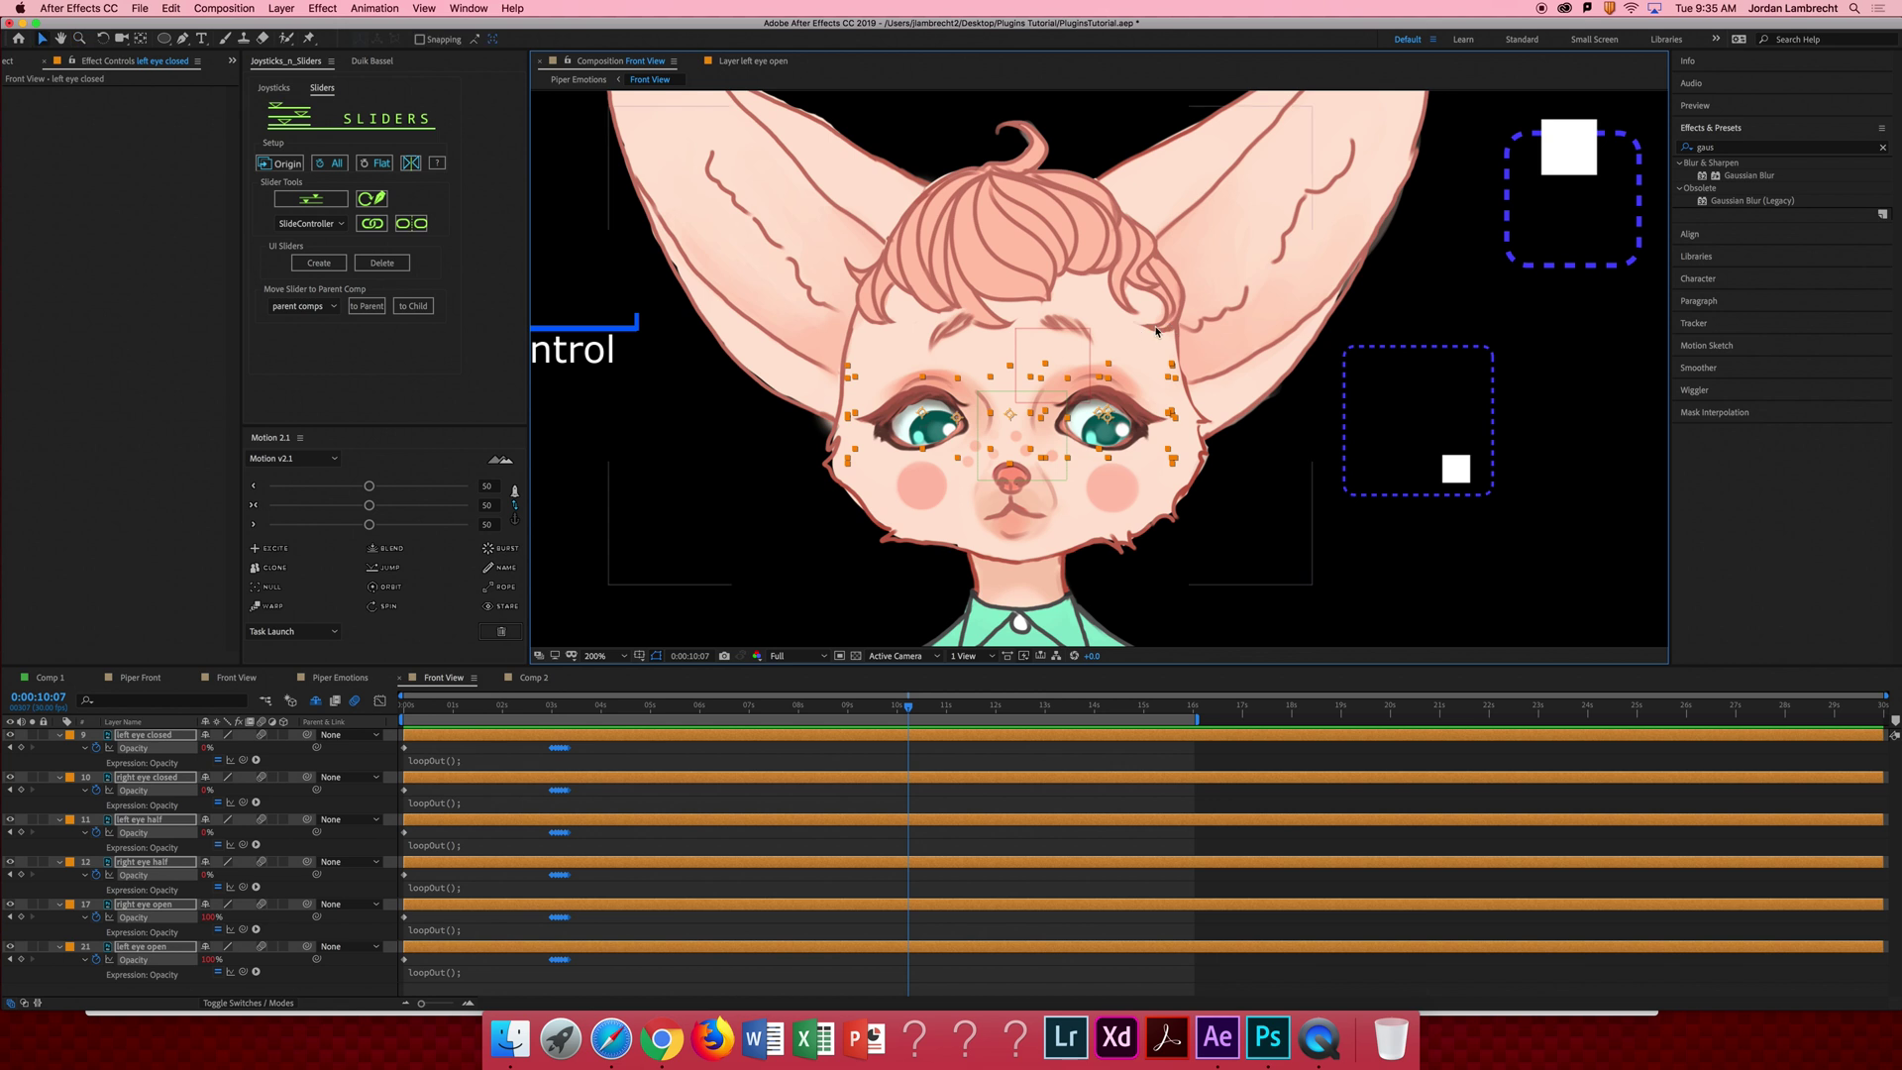
{"action": "left_click", "coordinate": [1390, 403]}
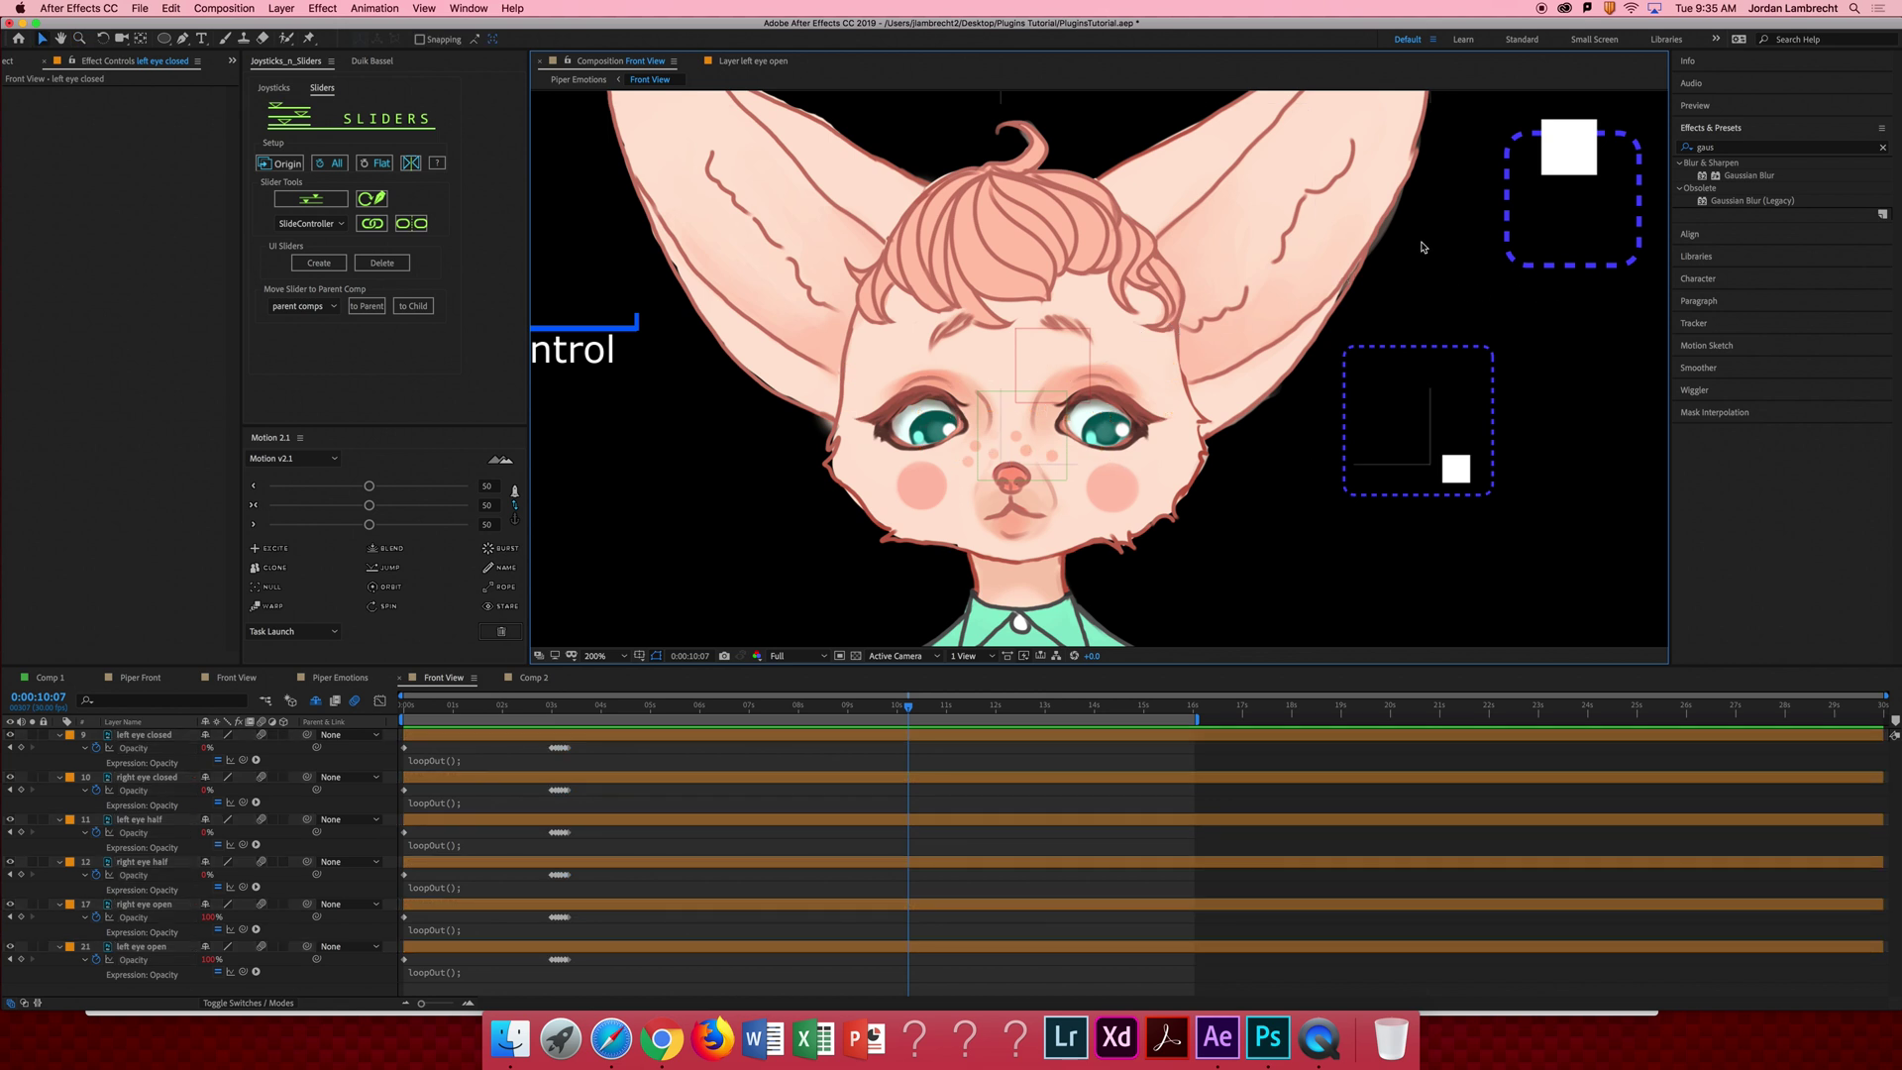
{"action": "mouse_move", "coordinate": [1323, 208]}
{"action": "left_mouse_down"}
{"action": "mouse_move", "coordinate": [1390, 279]}
{"action": "mouse_move", "coordinate": [1359, 286]}
{"action": "left_mouse_up"}
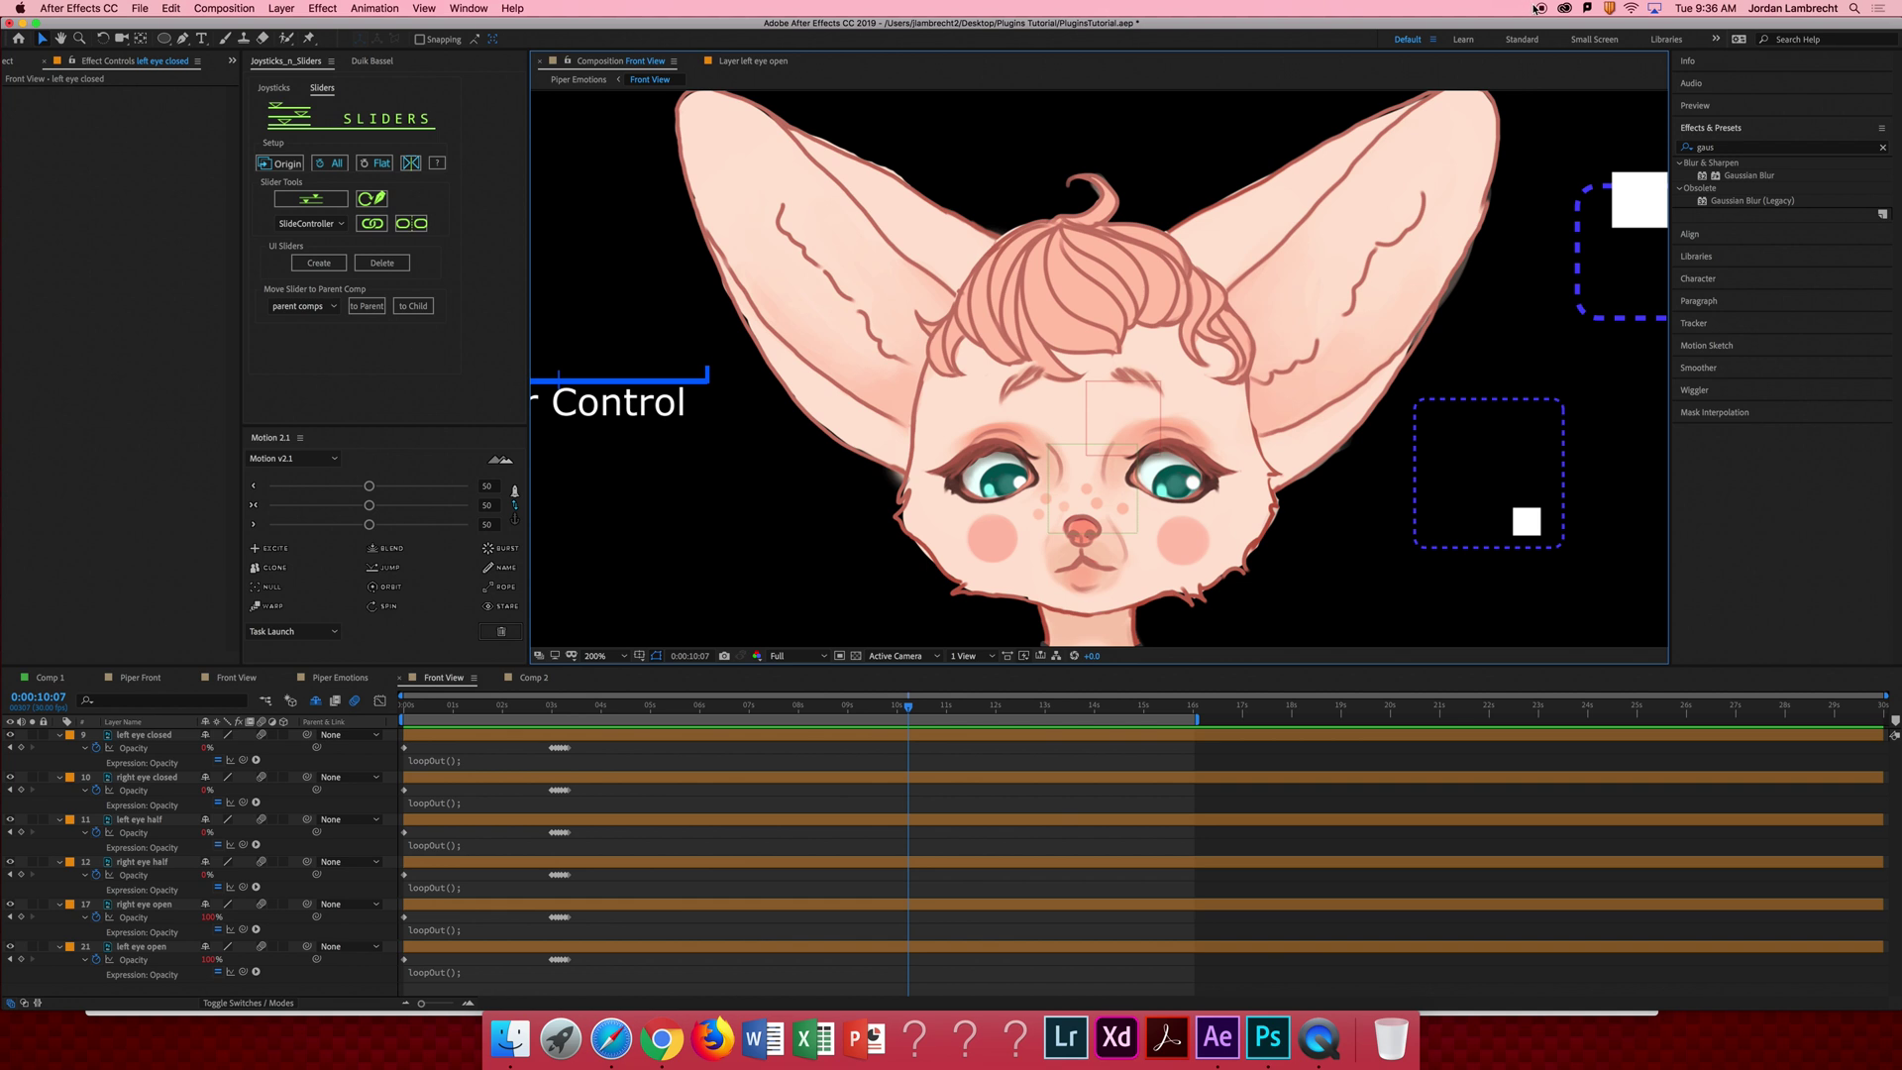